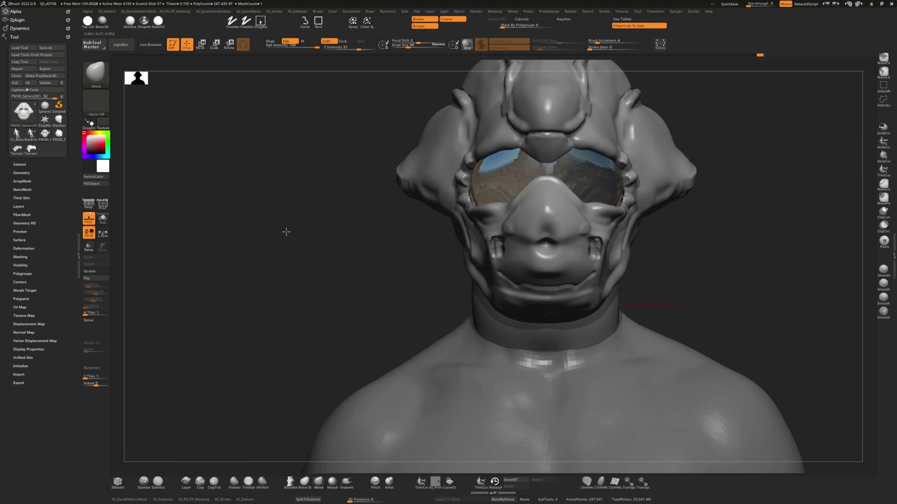
- Sculpt a rounded vertical recess into the centre of the mask's muzzle with the Standard brush, adjusting the strength of the last stroke
key("space")
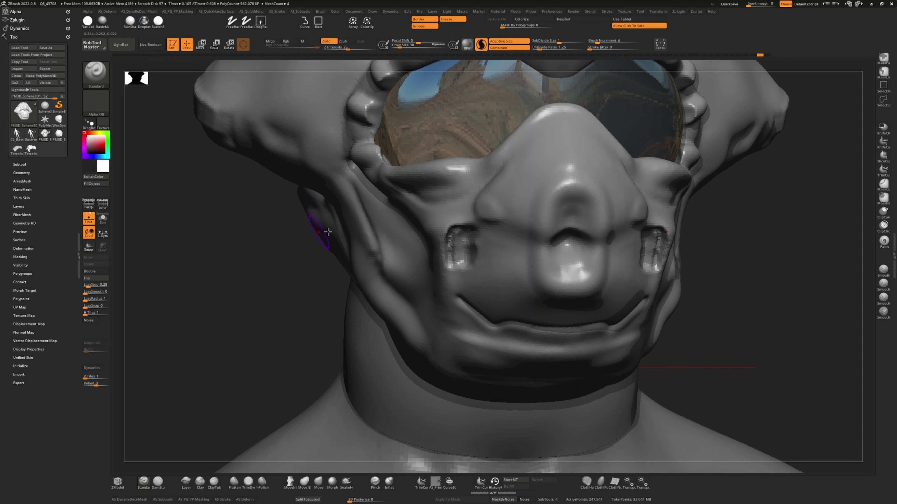
key("space")
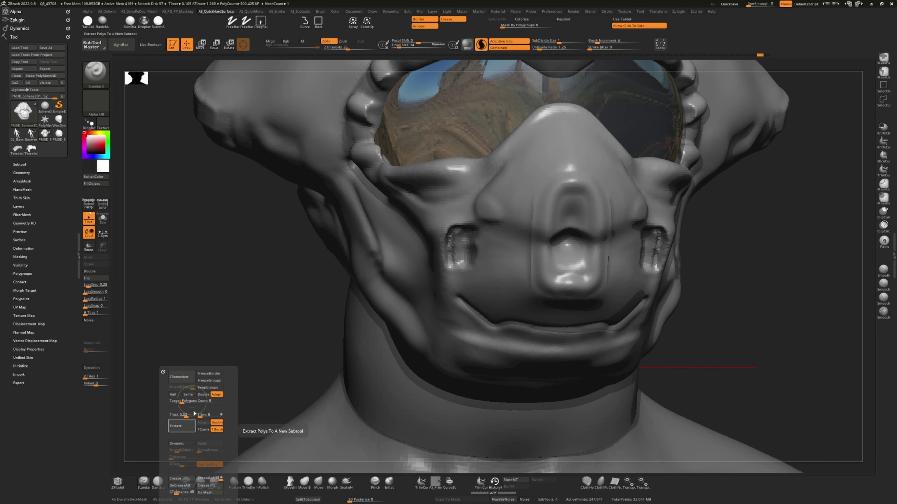
key("space")
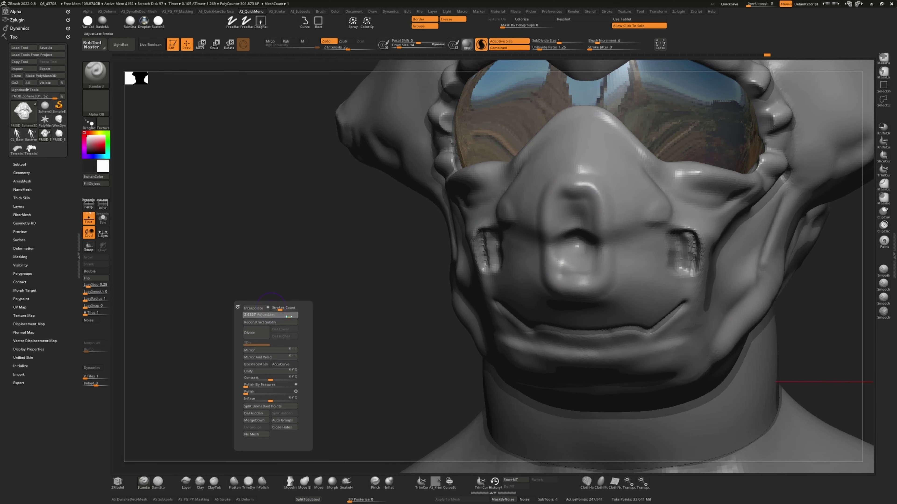
left_click(268, 326)
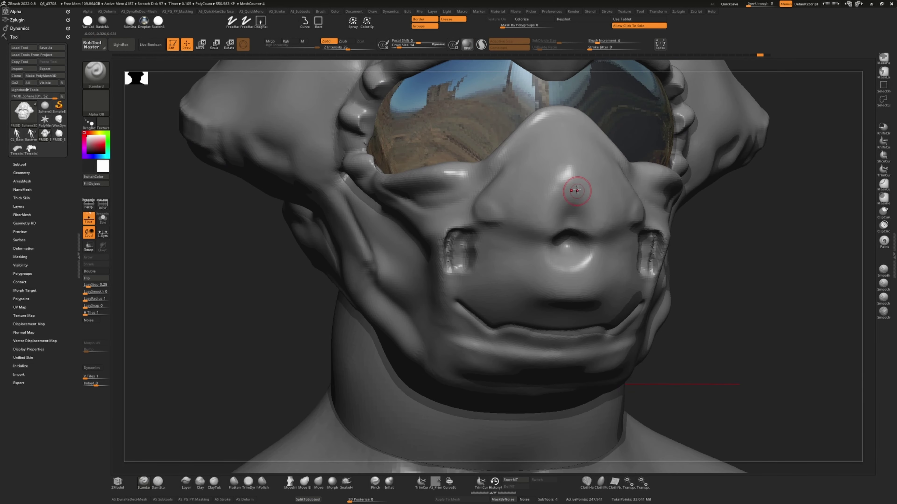
key("space")
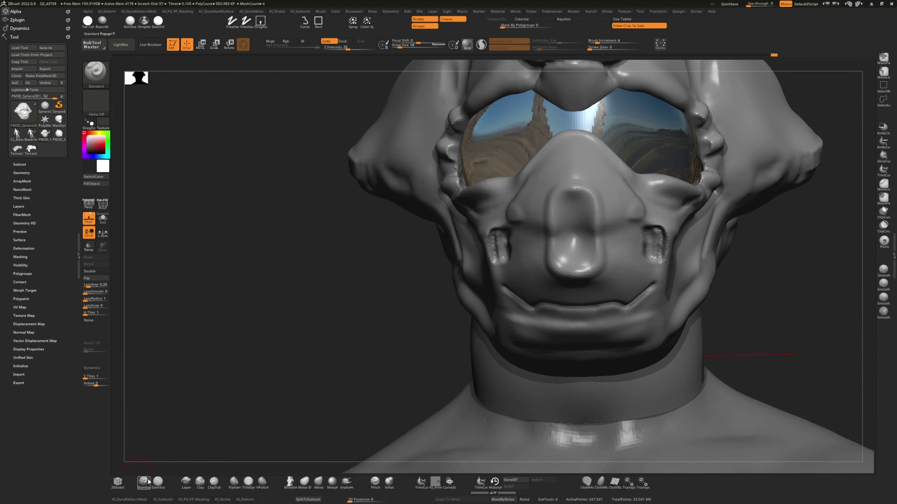
- Load a Nash Fold Detail brush from the brush library and outline the muzzle recess with a raised rectangular rim
left_click(127, 49)
left_click(188, 64)
scroll(464, 99, "down", 2)
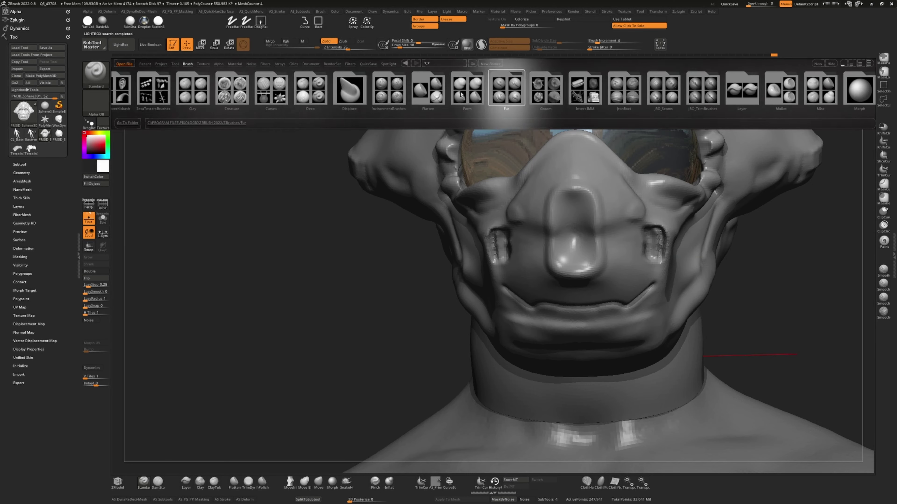
double_click(465, 92)
double_click(174, 106)
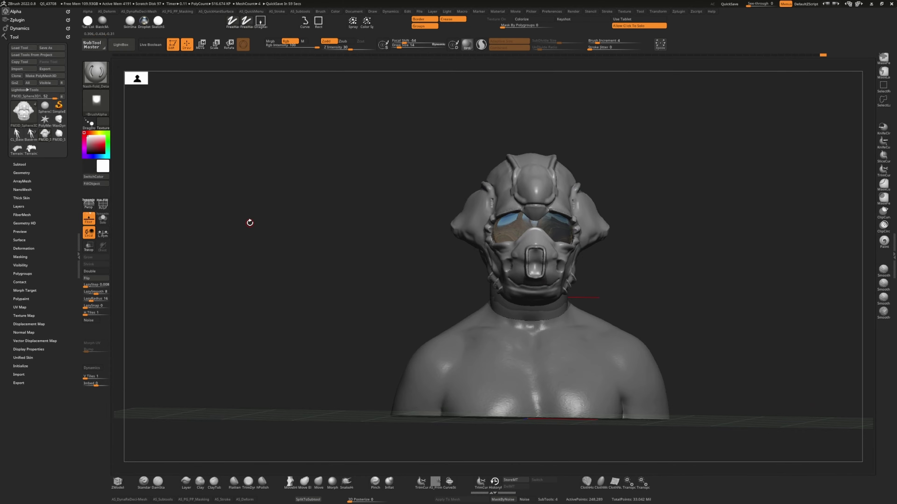
- Adjust the silhouette and proportions of the helmet and mask with the Move brush
mouse_move(249, 223)
left_mouse_down()
mouse_move(272, 202)
mouse_move(240, 174)
mouse_move(239, 159)
mouse_move(247, 184)
mouse_move(222, 246)
mouse_move(496, 329)
mouse_move(274, 240)
mouse_move(250, 254)
mouse_move(263, 156)
left_mouse_up()
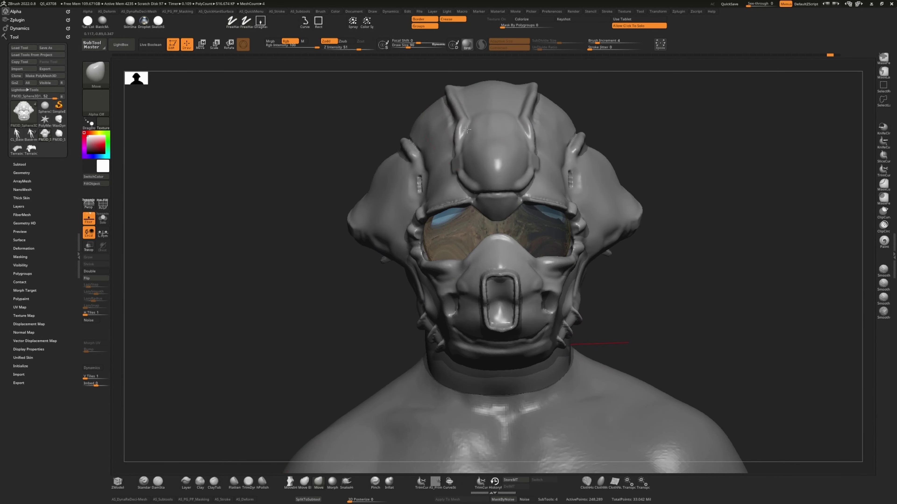
mouse_move(219, 124)
left_mouse_down()
mouse_move(247, 128)
mouse_move(209, 106)
left_mouse_up()
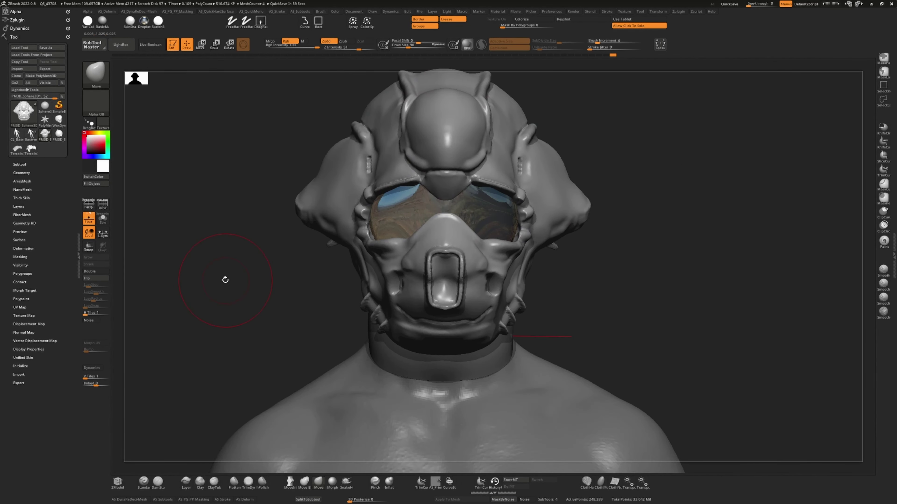
mouse_move(225, 278)
left_mouse_down()
mouse_move(248, 227)
mouse_move(440, 319)
left_mouse_up()
- Load a Nash Fold Detail brush and add fold and panel details to the helmet's sides and forehead
key("b")
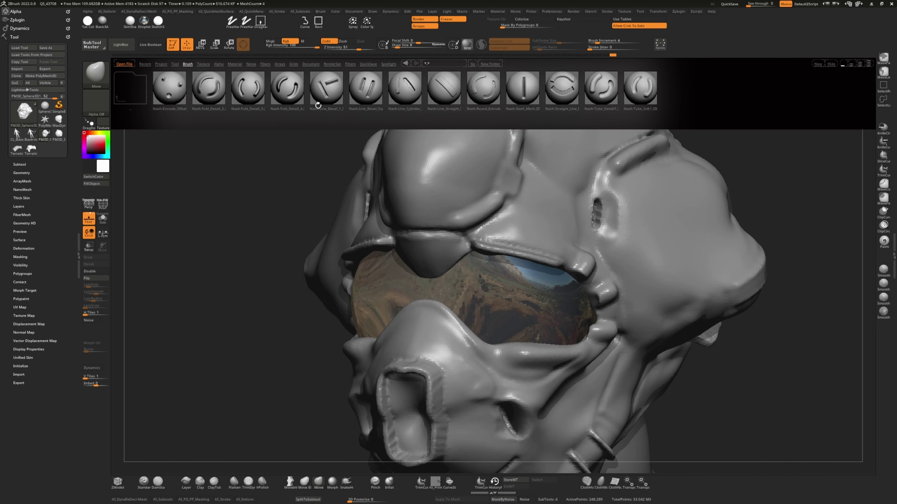
left_click(442, 90)
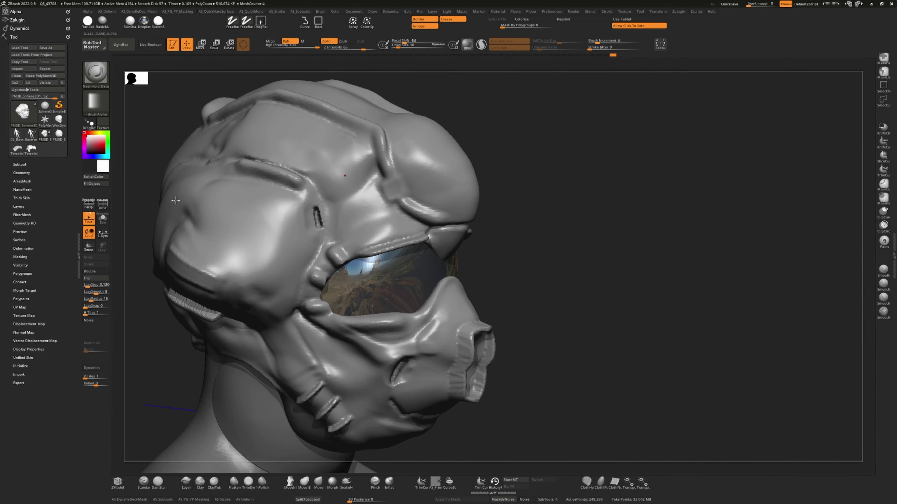
left_click_drag(601, 219, 383, 213)
left_click_drag(219, 157, 468, 202)
left_click_drag(436, 251, 239, 219)
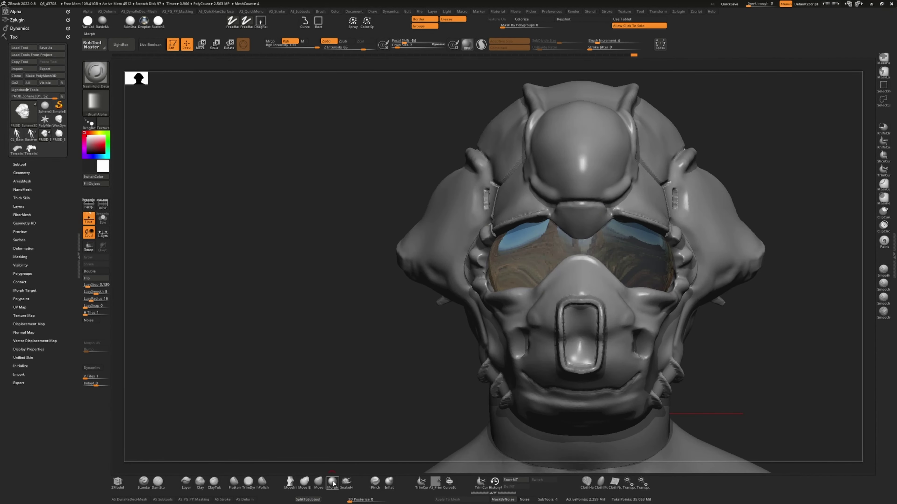
mouse_move(375, 117)
left_mouse_down()
mouse_move(406, 116)
mouse_move(364, 115)
left_mouse_up()
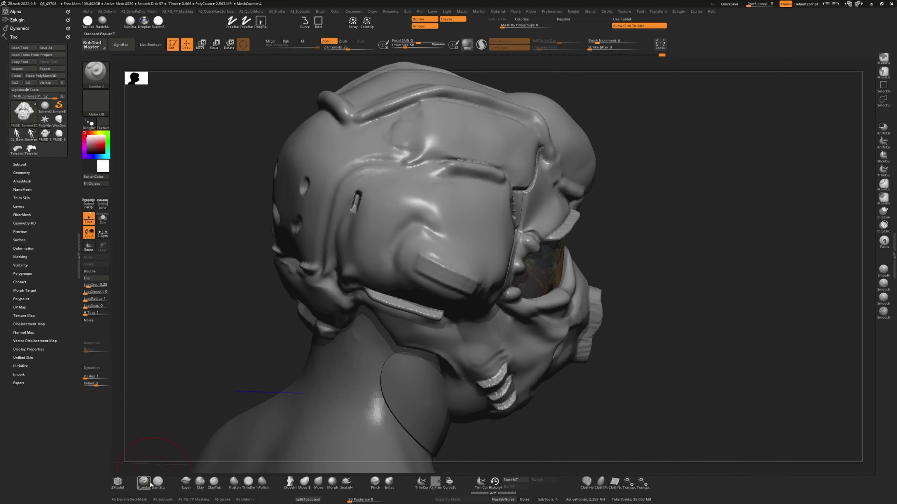
- Load the Nash Line Straight brush and add straight line details to the back of the helmet and beneath the jaw
key("b")
key("d")
key("s")
left_click(121, 45)
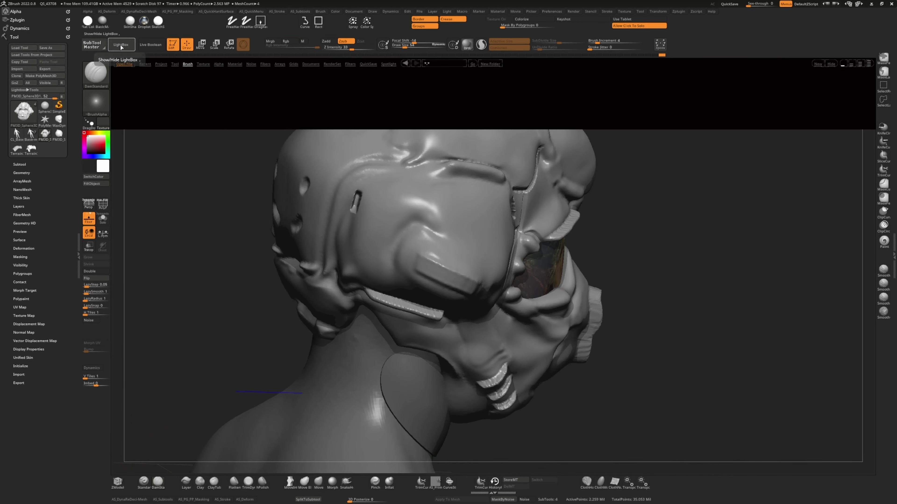
double_click(443, 91)
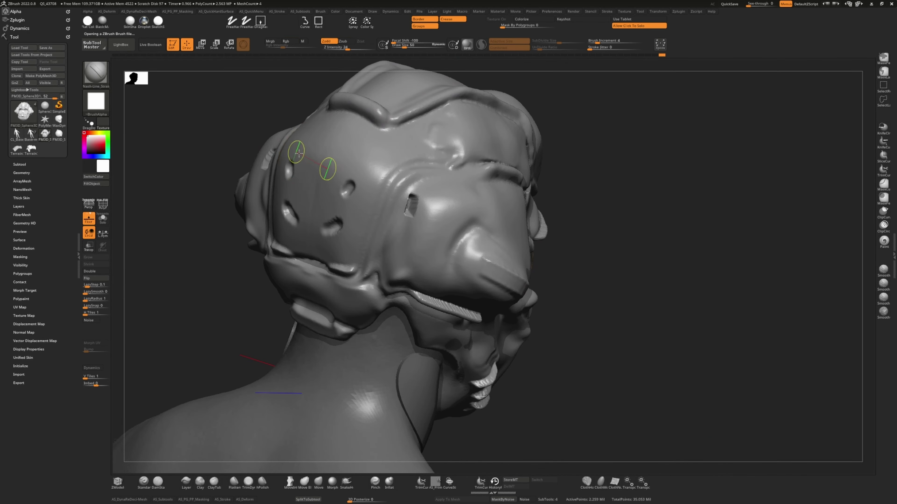
mouse_move(300, 150)
left_mouse_down()
mouse_move(300, 367)
mouse_move(370, 330)
mouse_move(243, 308)
mouse_move(286, 307)
mouse_move(296, 207)
left_mouse_up()
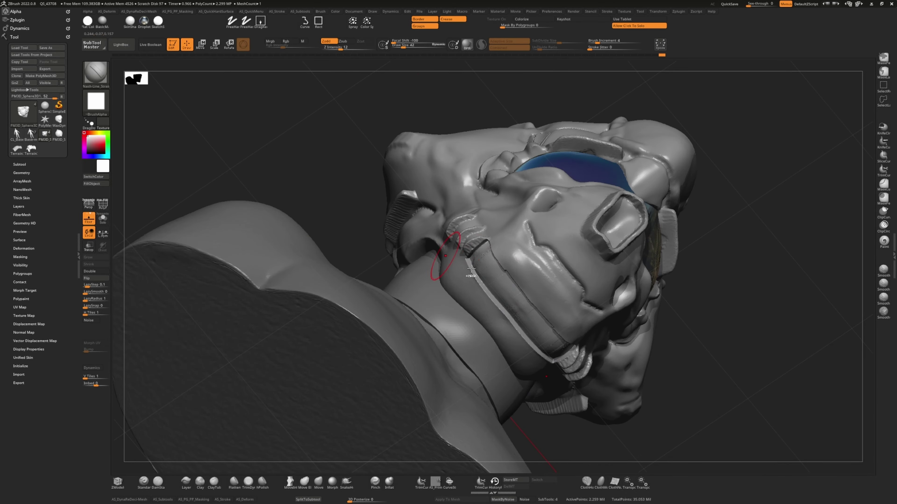
mouse_move(471, 271)
left_mouse_down()
mouse_move(381, 370)
mouse_move(316, 484)
left_mouse_up()
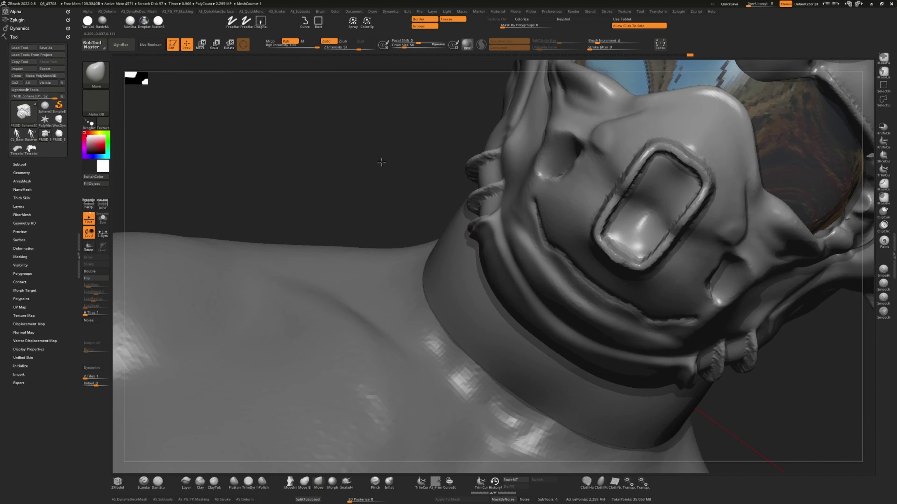
- Reshape the mask's cheeks and chin with the Move brush and carve seam lines with DamStandard
left_click_drag(381, 162, 579, 211)
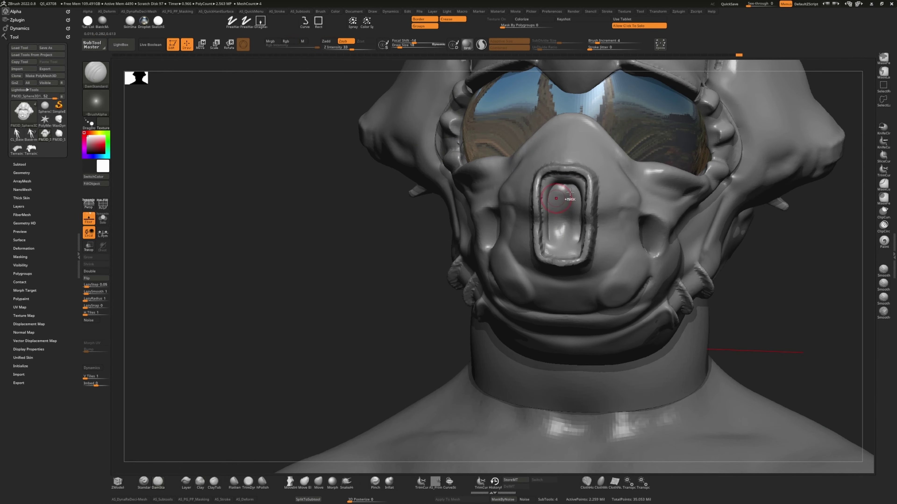
key("f")
left_click_drag(238, 222, 345, 185)
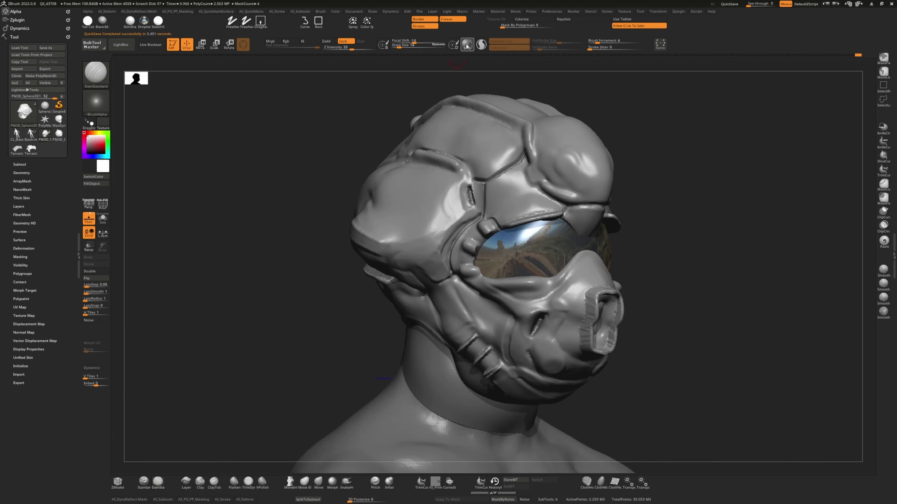
- Isolate the helmet to work on its rear and underside, and refine its surfaces with the Standard and Clay brushes
left_click(467, 45)
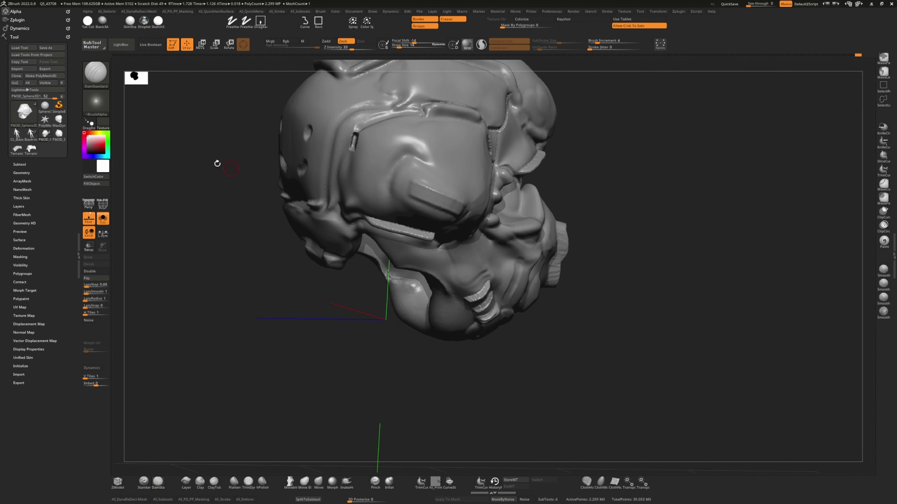
left_click_drag(217, 163, 176, 463)
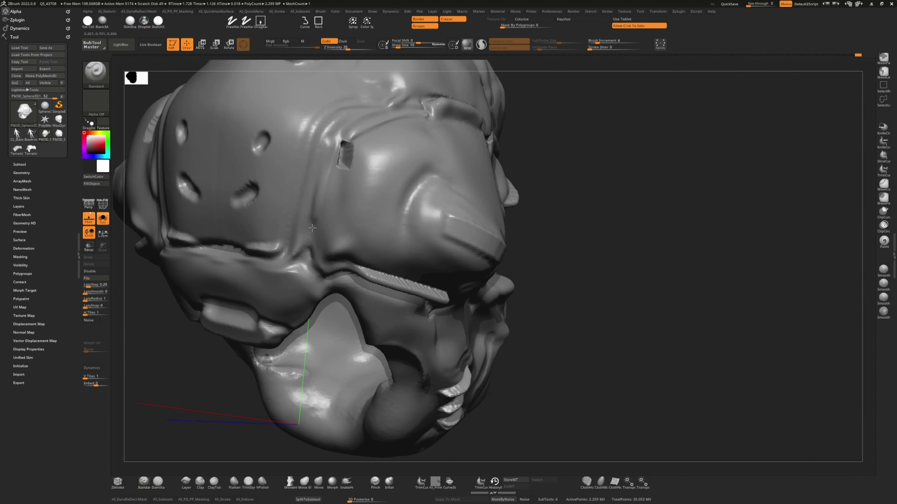
left_click_drag(312, 228, 304, 279)
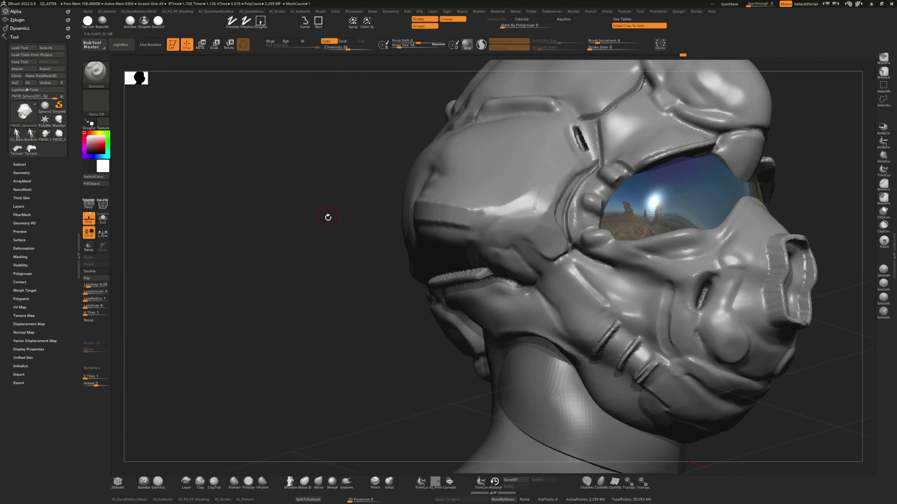
left_click_drag(328, 218, 436, 200)
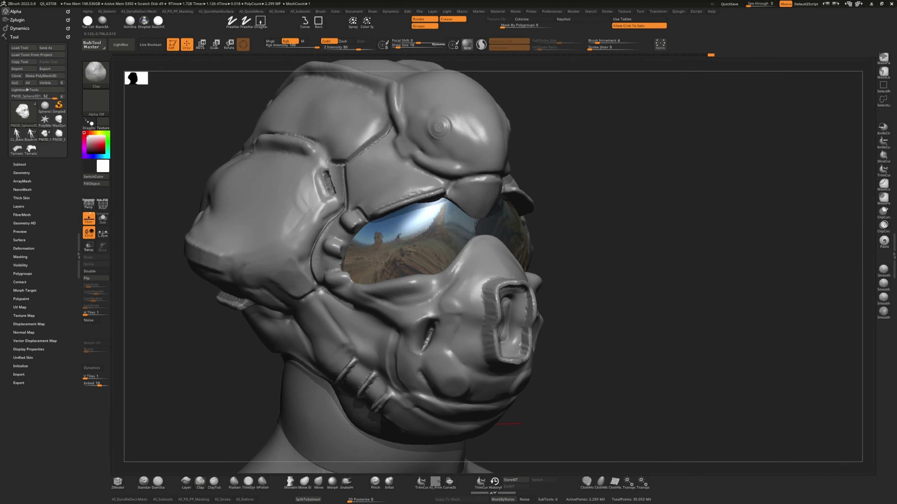
- Smooth the raised ridges on the helmet's crown with the Smooth Stronger brush and set up the Move brush for reshaping
mouse_move(212, 155)
left_mouse_down()
mouse_move(202, 184)
mouse_move(218, 296)
mouse_move(227, 274)
mouse_move(162, 173)
mouse_move(411, 191)
mouse_move(410, 201)
left_mouse_up()
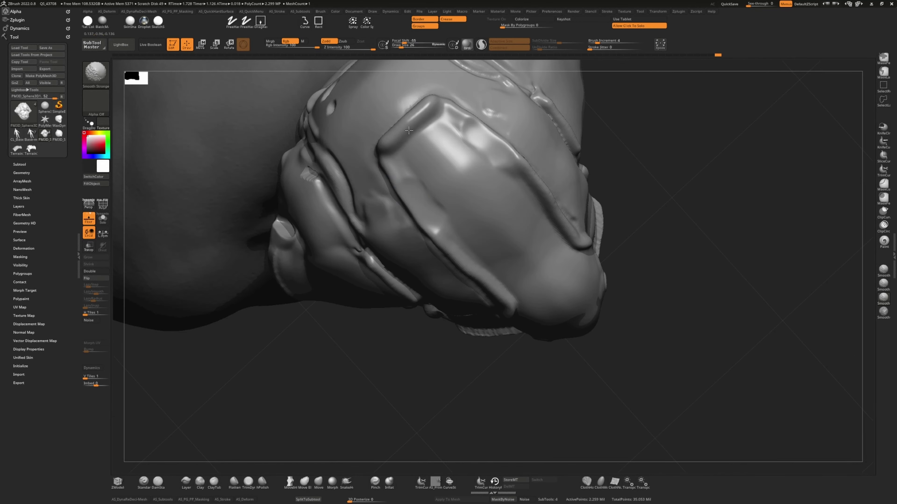
left_click(386, 200, "alt")
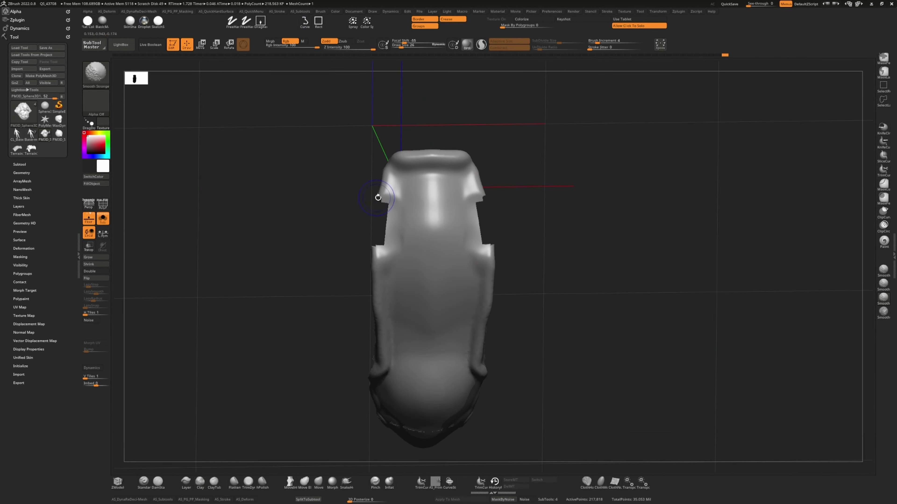
key("ctrl+z")
mouse_move(221, 105)
left_mouse_down()
mouse_move(224, 234)
mouse_move(214, 283)
mouse_move(261, 459)
mouse_move(323, 200)
mouse_move(300, 270)
mouse_move(537, 315)
mouse_move(274, 303)
mouse_move(409, 355)
mouse_move(284, 270)
mouse_move(310, 304)
mouse_move(301, 318)
mouse_move(299, 306)
mouse_move(398, 294)
mouse_move(503, 298)
left_mouse_up()
key("b")
key("m")
key("v")
- Mask the neck, shoulders and torso of the head bust and extract the masked area as a separate bodysuit shell
left_click(408, 355, "alt")
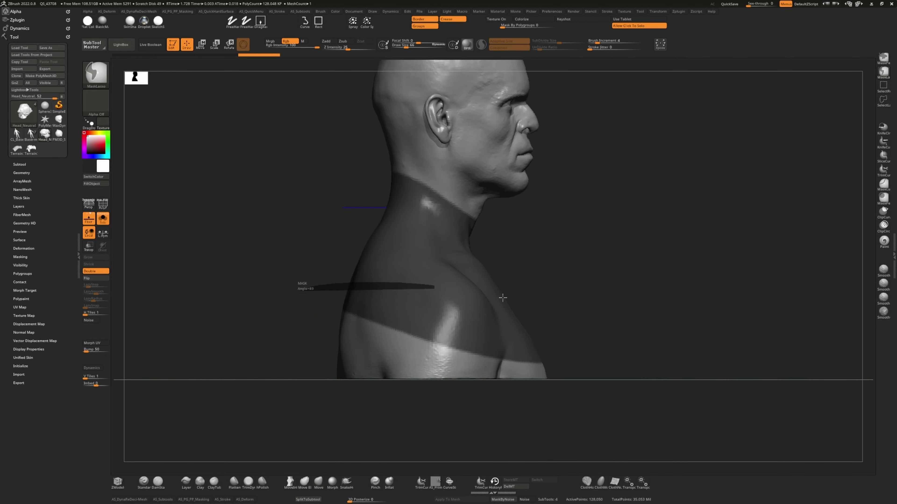
left_click_drag(231, 293, 190, 352)
key("space")
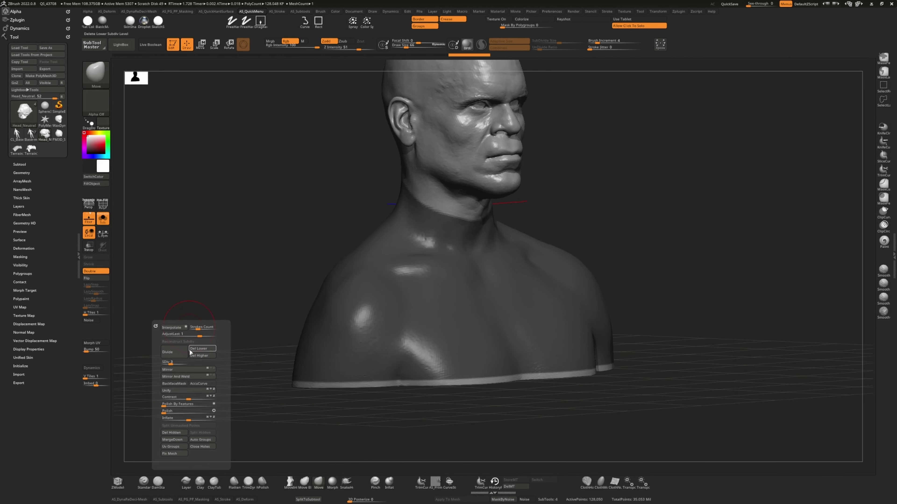
left_click(445, 276, "alt")
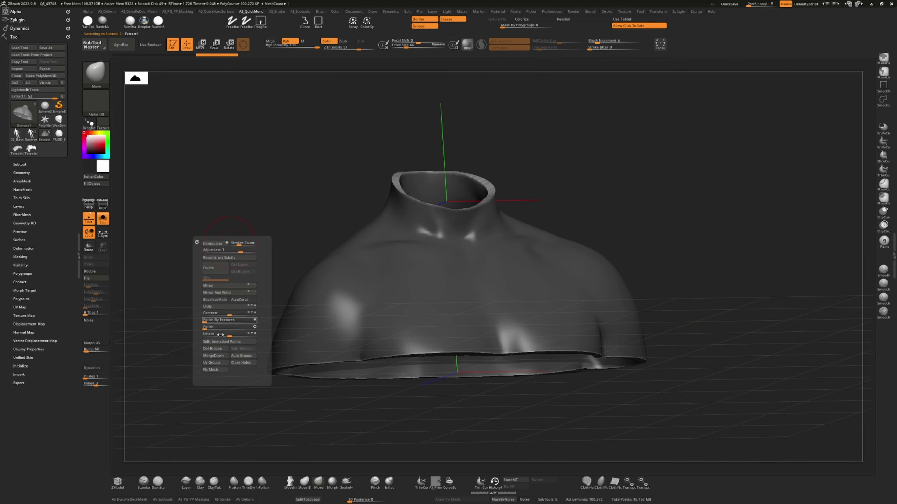
- Polish the neck and bottom borders of the extracted bodysuit shell into clean edges
key("space")
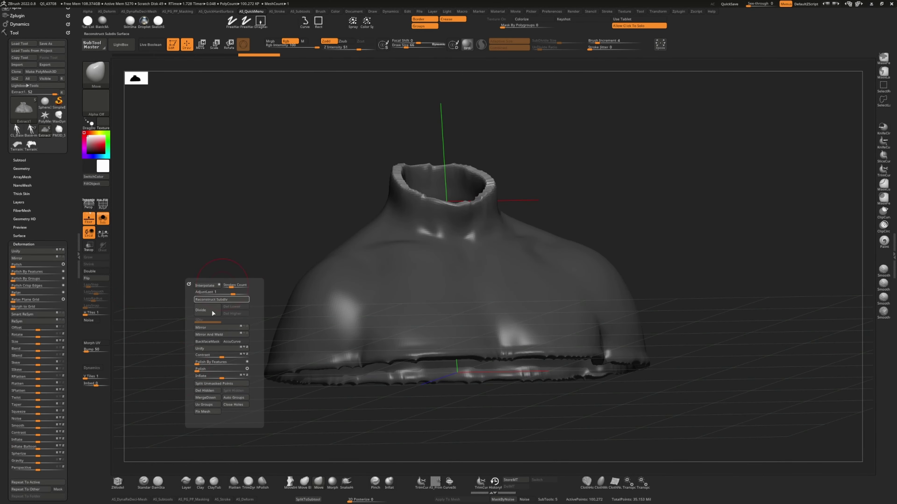
left_click(191, 444)
left_click_drag(190, 445, 289, 304)
key("ctrl+shift+s")
- Reshape the bodysuit shell's neck with the Move brush to meet the helmet, isolating parts to check the fit
left_click_drag(319, 199, 268, 194)
left_click(102, 220)
left_click(102, 219)
left_click(269, 194, "alt")
left_click_drag(392, 242, 309, 200)
left_click(309, 200, "alt")
left_click_drag(163, 200, 525, 241)
left_click(411, 250, "alt")
left_click(103, 219)
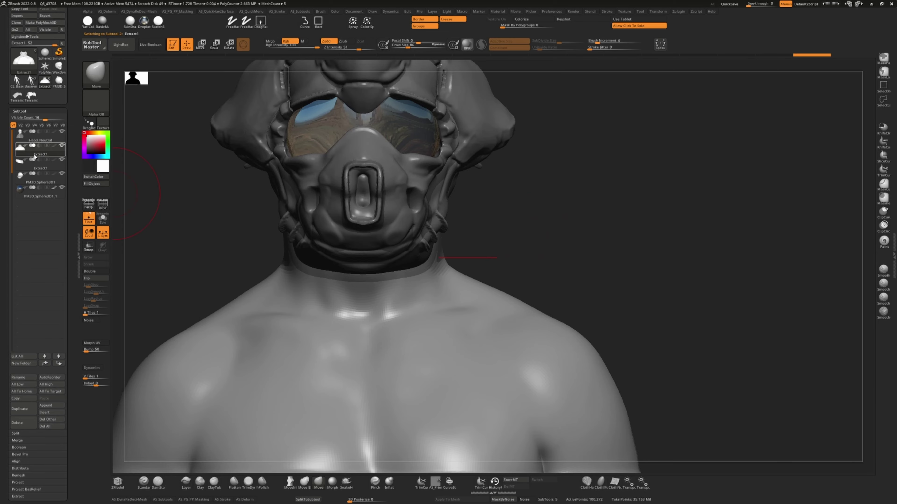
- Hide the goggle lens, fit the bodysuit collar around the jaw and neck, and subdivide the shell
left_click(58, 192)
left_click(62, 188)
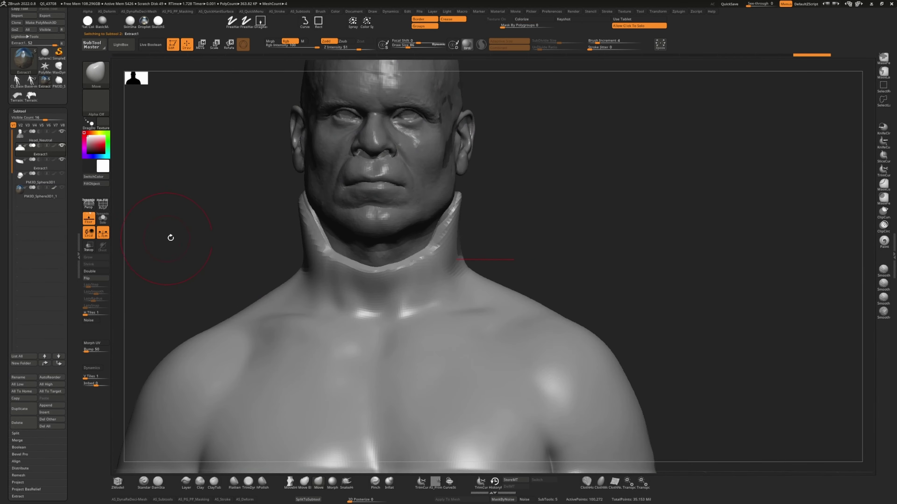
mouse_move(170, 237)
left_mouse_down()
mouse_move(266, 210)
mouse_move(231, 152)
mouse_move(218, 197)
mouse_move(439, 307)
mouse_move(322, 319)
mouse_move(186, 257)
mouse_move(194, 287)
mouse_move(248, 330)
left_mouse_up()
left_click(218, 196, "alt")
key("space")
mouse_move(352, 335)
left_mouse_down()
mouse_move(208, 259)
mouse_move(216, 246)
mouse_move(191, 234)
mouse_move(299, 304)
mouse_move(180, 248)
mouse_move(448, 311)
mouse_move(338, 213)
left_mouse_up()
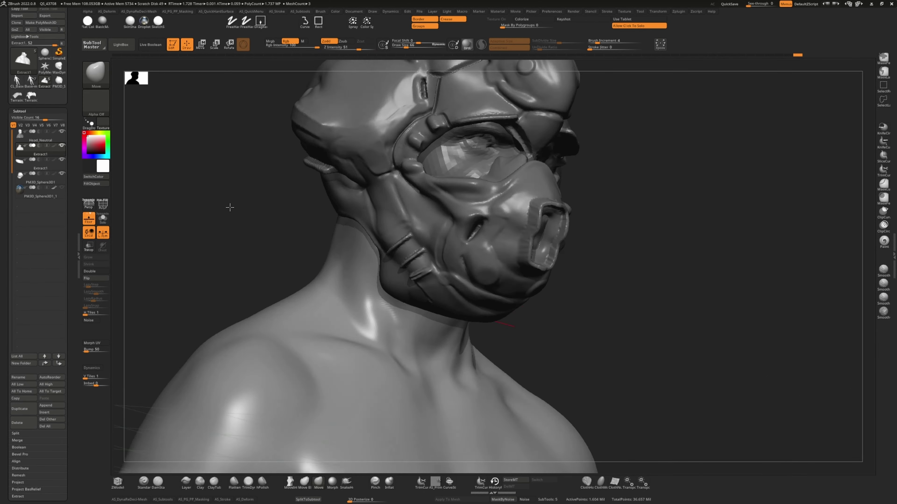
- Build up the back of the bodysuit collar beneath the helmet with the ClayTubes brush, isolating the shell to check it
left_click_drag(227, 200, 154, 191)
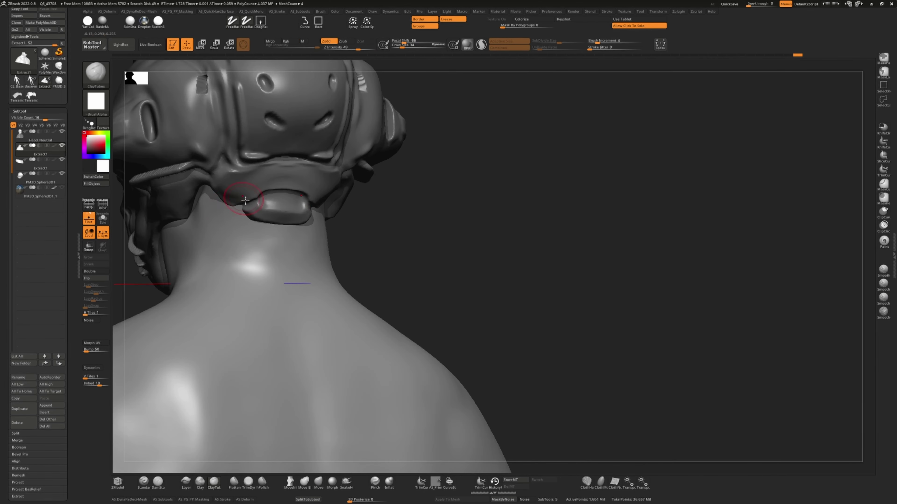
left_click(103, 218)
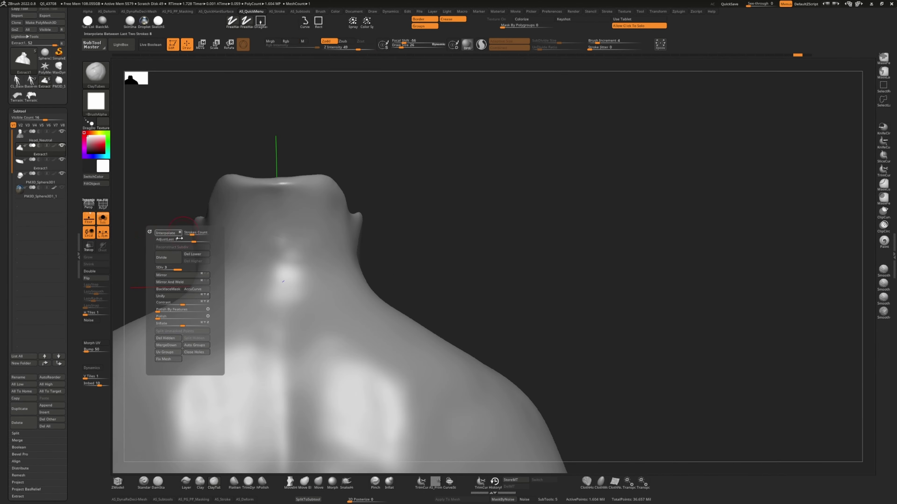
left_click(103, 218)
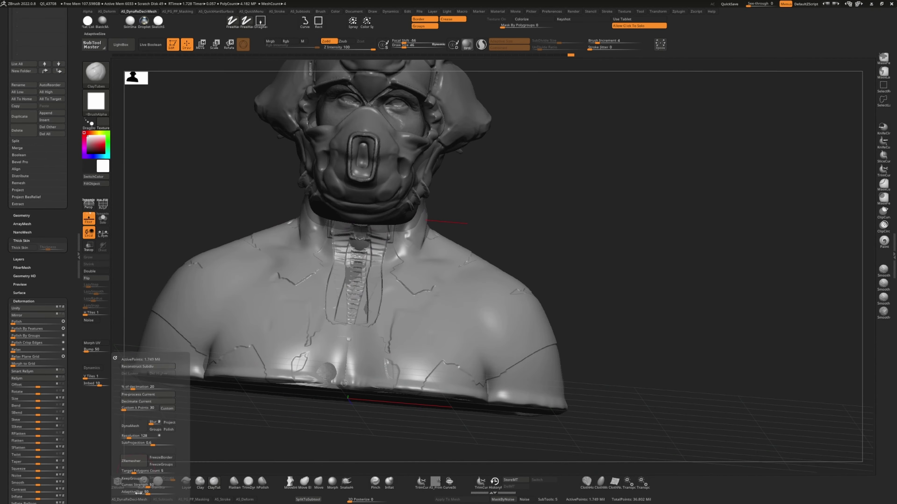
- Isolate the bodysuit shell to inspect its mesh, and smooth away the rough engraved detail on its chest and back
left_click(103, 210)
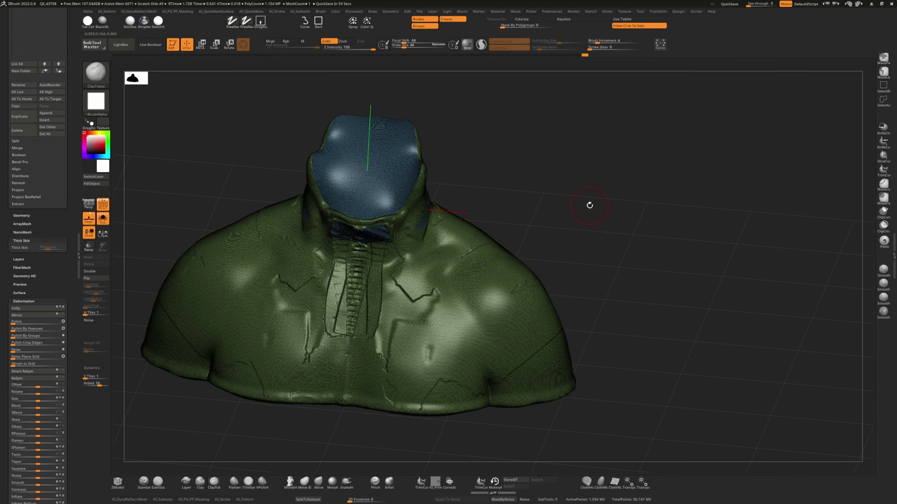
mouse_move(589, 205)
left_mouse_down()
mouse_move(191, 137)
mouse_move(214, 132)
mouse_move(203, 114)
mouse_move(132, 162)
mouse_move(366, 242)
left_mouse_up()
mouse_move(253, 203)
left_mouse_down()
mouse_move(230, 252)
mouse_move(184, 186)
mouse_move(502, 350)
mouse_move(375, 162)
mouse_move(346, 177)
mouse_move(388, 198)
mouse_move(354, 170)
mouse_move(371, 165)
mouse_move(275, 136)
mouse_move(296, 201)
mouse_move(335, 212)
left_mouse_up()
left_click_drag(389, 226, 388, 236)
left_click_drag(375, 287, 368, 291)
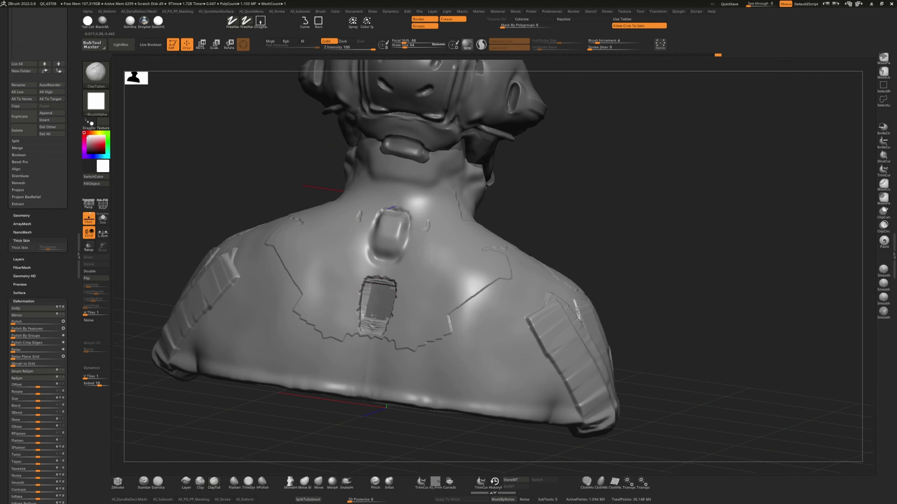
left_click_drag(374, 354, 375, 366)
mouse_move(198, 117)
left_mouse_down()
mouse_move(217, 162)
mouse_move(352, 325)
mouse_move(252, 385)
mouse_move(291, 470)
left_mouse_up()
left_click_drag(484, 349, 246, 166)
- Carve mirrored grooves down both sides of the collar with the slash brush, undoing the stray stroke on the chest
key("b")
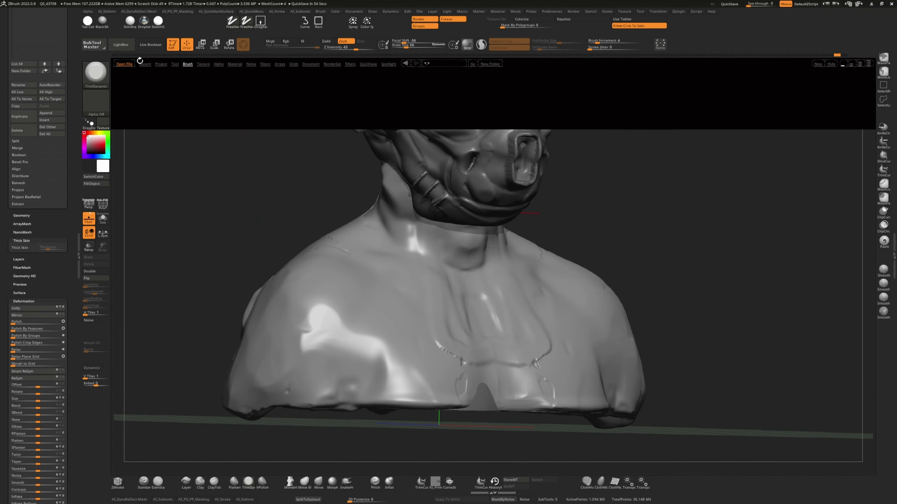
left_click(321, 89)
left_click_drag(320, 176, 439, 231)
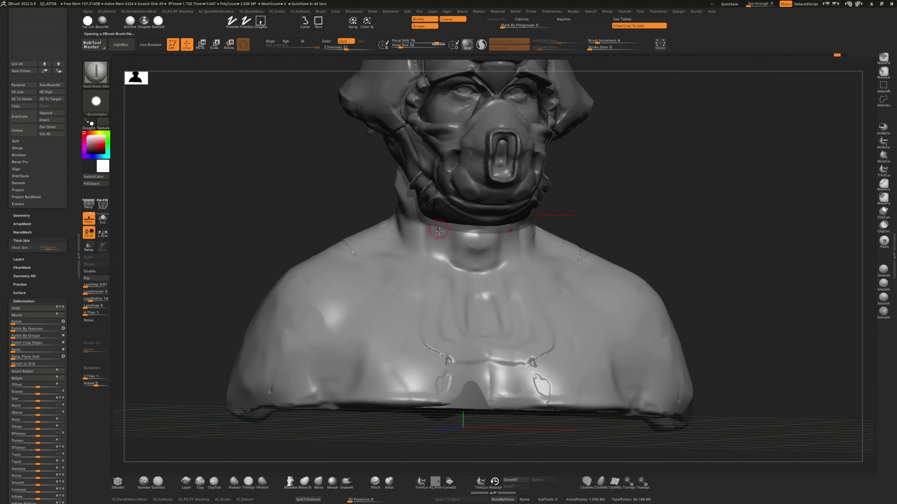
left_click_drag(436, 265, 423, 229)
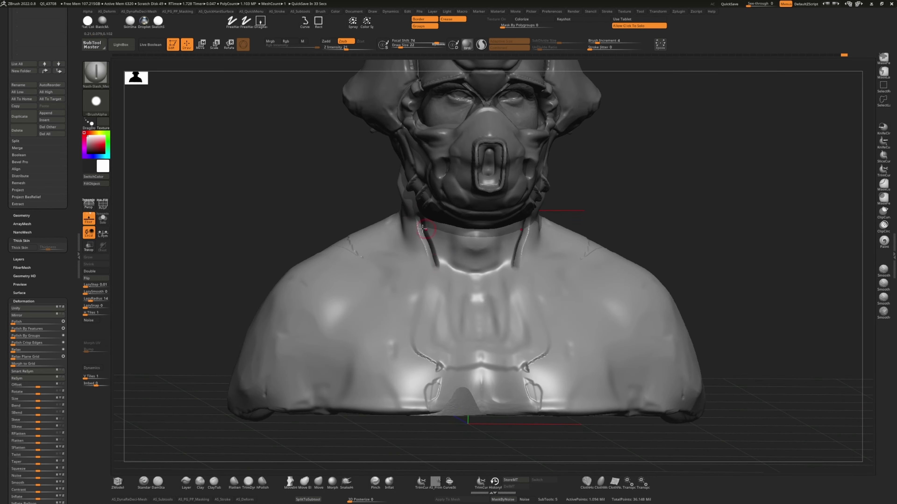
mouse_move(478, 269)
left_mouse_down()
mouse_move(278, 156)
mouse_move(412, 258)
mouse_move(417, 298)
mouse_move(460, 356)
left_mouse_up()
key("ctrl+z")
left_click_drag(461, 316, 282, 177)
- Build up the chest plate forms and round shoulder discs on the bodysuit with the Clay brush
left_click(200, 481)
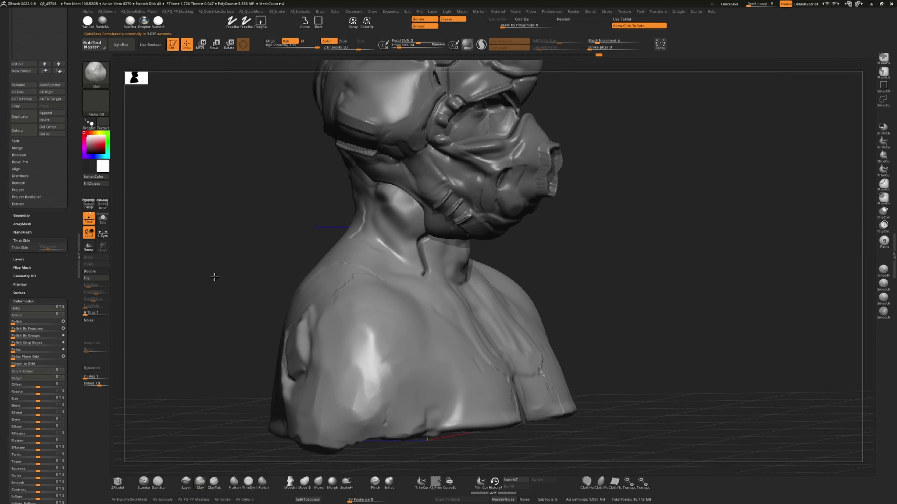
left_click_drag(214, 276, 380, 176, "alt")
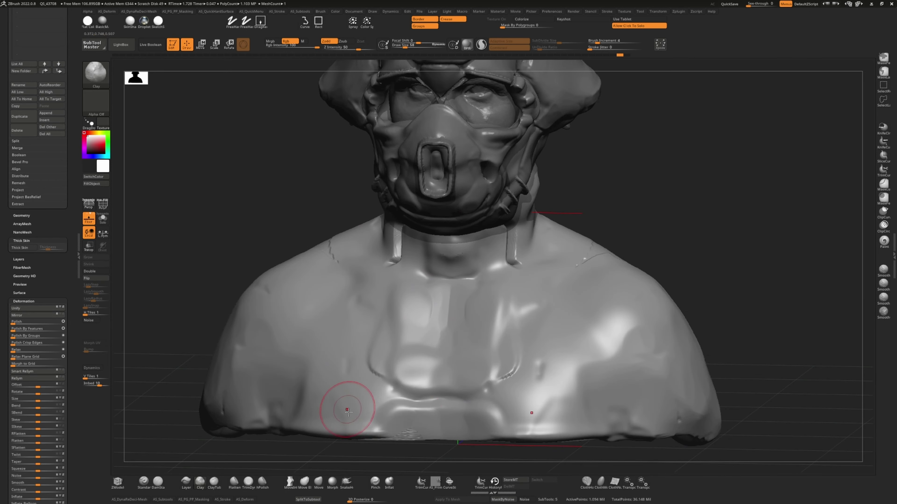
mouse_move(340, 401)
left_mouse_down()
mouse_move(267, 205)
mouse_move(297, 245)
left_mouse_up()
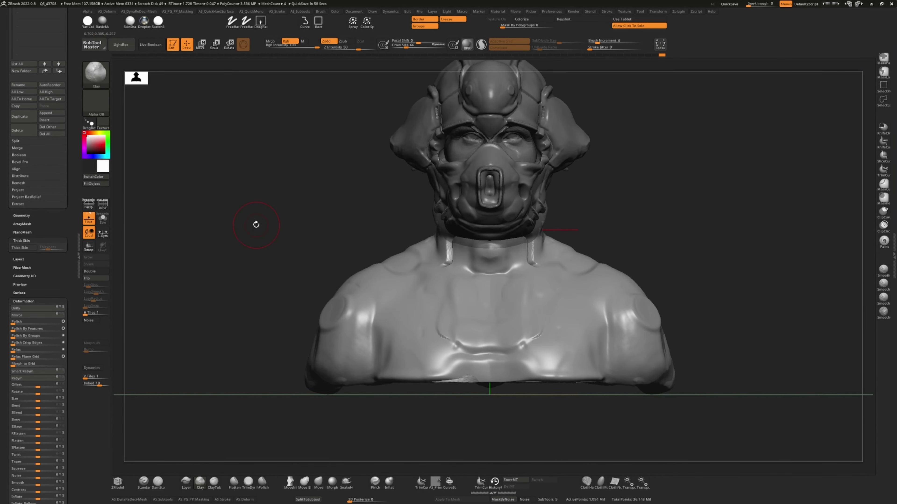
- Shape the raised crest plate on top of the isolated helmet, firming its surfaces with the Flatten brush
mouse_move(256, 225)
left_mouse_down()
mouse_move(306, 232)
mouse_move(246, 146)
left_mouse_up()
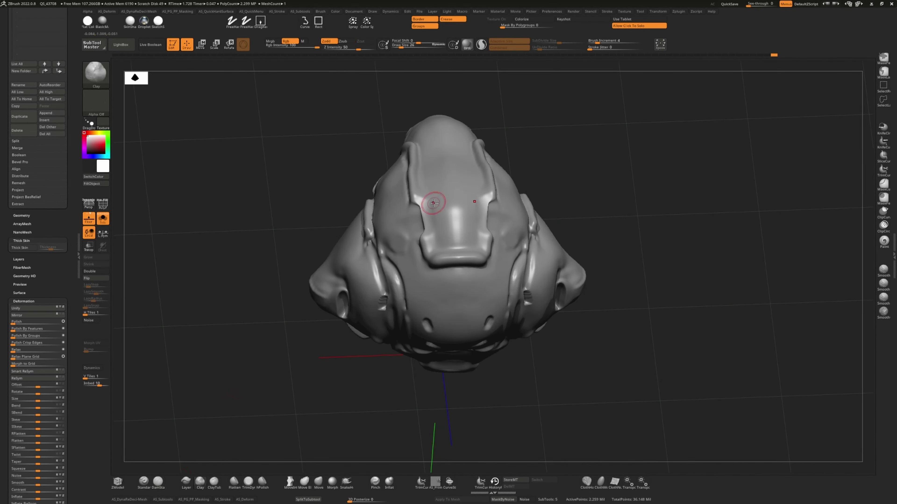
mouse_move(434, 203)
left_mouse_down()
mouse_move(320, 201)
mouse_move(346, 146)
mouse_move(268, 212)
mouse_move(239, 218)
mouse_move(447, 221)
left_mouse_up()
mouse_move(418, 168)
left_mouse_down()
mouse_move(249, 182)
mouse_move(302, 234)
mouse_move(214, 449)
mouse_move(269, 442)
left_mouse_up()
key("b")
key("f")
key("l")
mouse_move(411, 141)
left_mouse_down()
mouse_move(359, 132)
mouse_move(208, 201)
mouse_move(240, 311)
mouse_move(282, 282)
mouse_move(204, 253)
mouse_move(216, 280)
mouse_move(252, 263)
mouse_move(211, 191)
mouse_move(385, 200)
mouse_move(289, 184)
mouse_move(162, 131)
mouse_move(240, 261)
mouse_move(260, 260)
mouse_move(215, 267)
mouse_move(289, 197)
mouse_move(286, 402)
mouse_move(286, 173)
mouse_move(371, 219)
mouse_move(454, 201)
mouse_move(272, 150)
mouse_move(280, 200)
mouse_move(243, 262)
left_mouse_up()
- Refine the helmet's rear plates and neck guard with the DamStandard, Move and Clay brushes, checking them against the bodysuit
key("b")
key("d")
key("s")
key("b")
key("m")
key("v")
key("b")
key("c")
key("l")
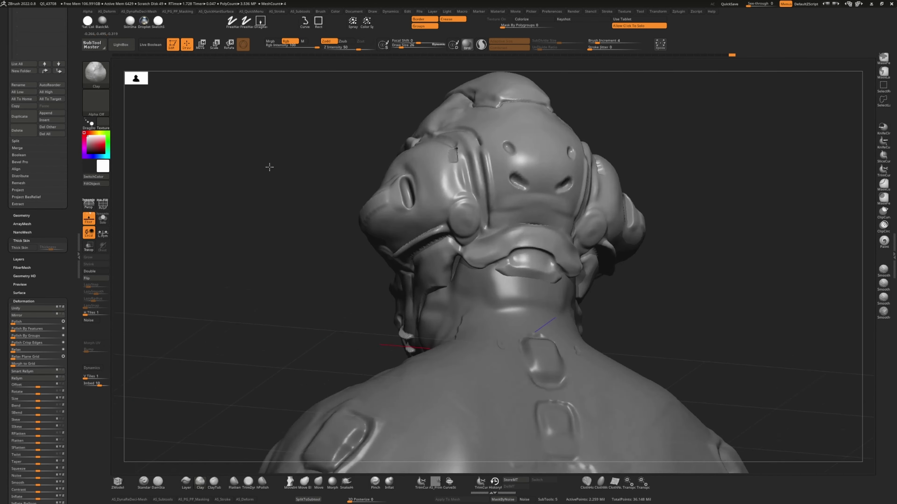
mouse_move(270, 167)
left_mouse_down()
mouse_move(242, 177)
mouse_move(278, 265)
left_mouse_up()
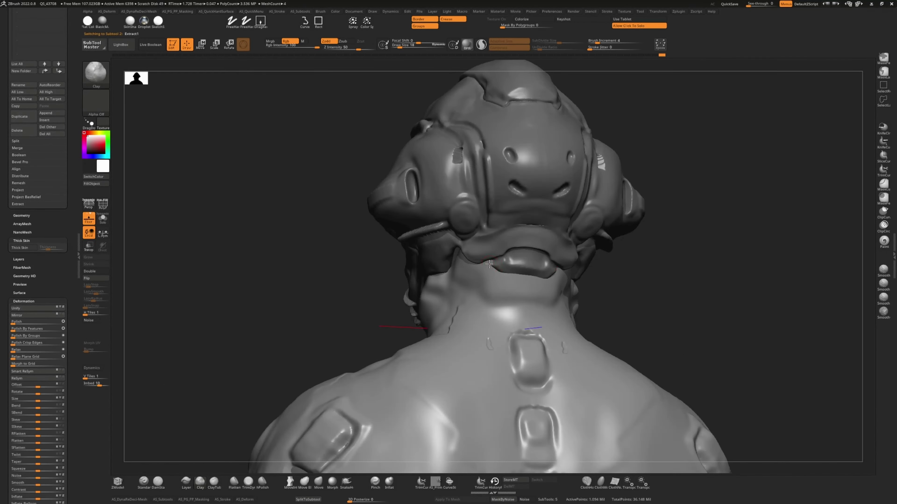
left_click_drag(283, 226, 307, 247)
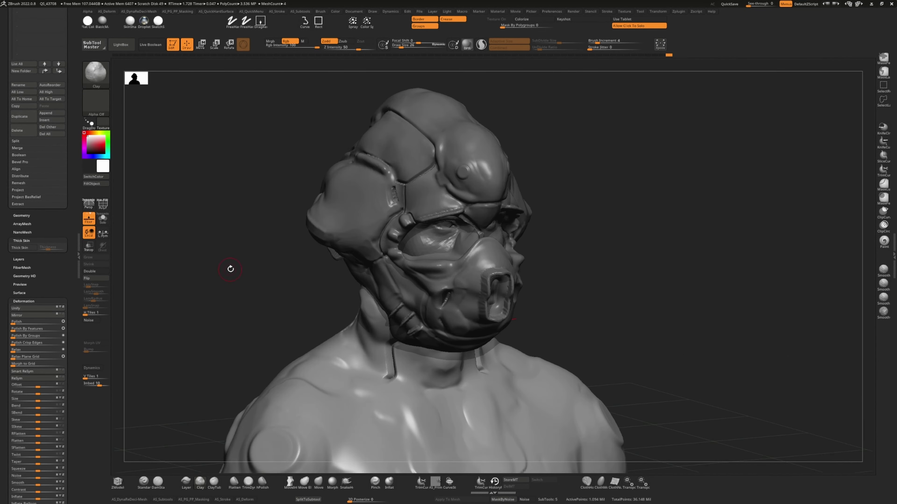
- Build up and smooth the rear rim of the helmet where it meets the neck guard
left_click_drag(230, 267, 237, 257)
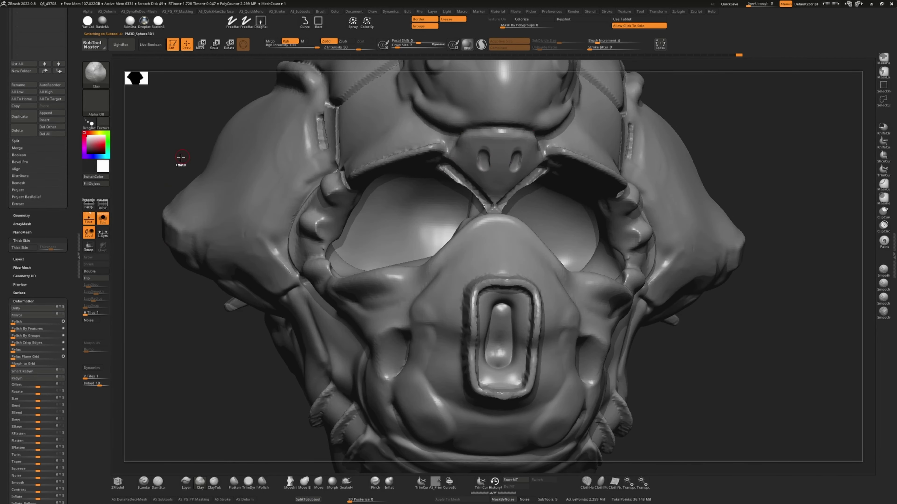
left_click(146, 47)
left_click(472, 90)
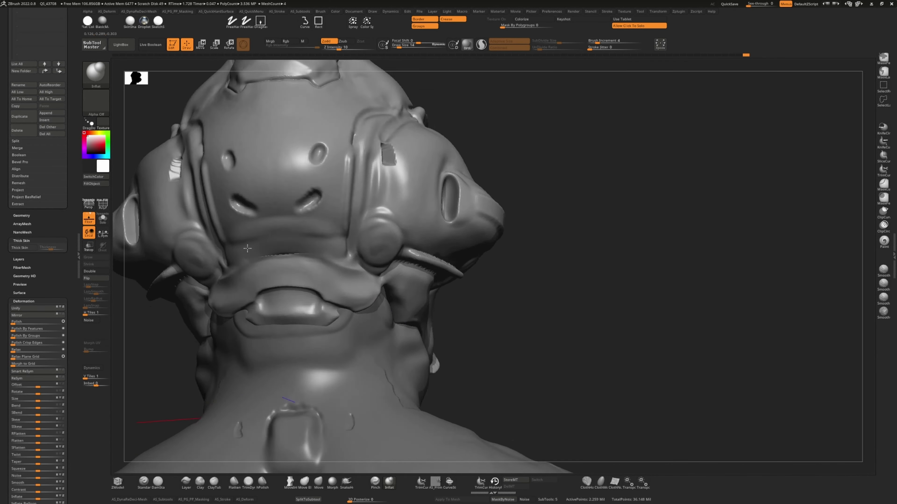
left_click_drag(248, 249, 131, 481)
left_click(253, 263, "ctrl+shift")
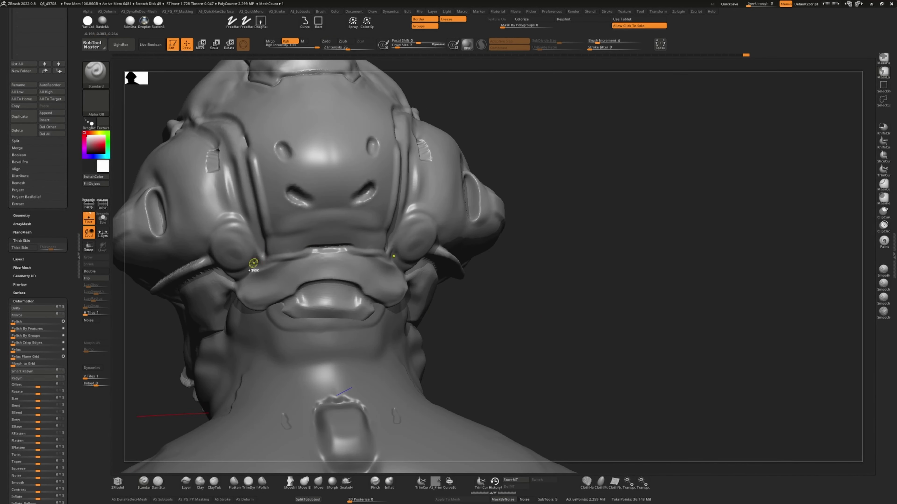
mouse_move(265, 270)
left_mouse_down("shift")
mouse_move(267, 277)
mouse_move(306, 263)
left_mouse_up("shift")
- Sharpen the neck guard's upper edge and side planes with the Standard and Flatten brushes
mouse_move(197, 350)
left_mouse_down()
mouse_move(177, 336)
mouse_move(179, 315)
mouse_move(247, 246)
left_mouse_up()
left_click(184, 339, "ctrl+shift")
key("b")
key("s")
key("t")
right_click_drag(244, 275, 309, 259)
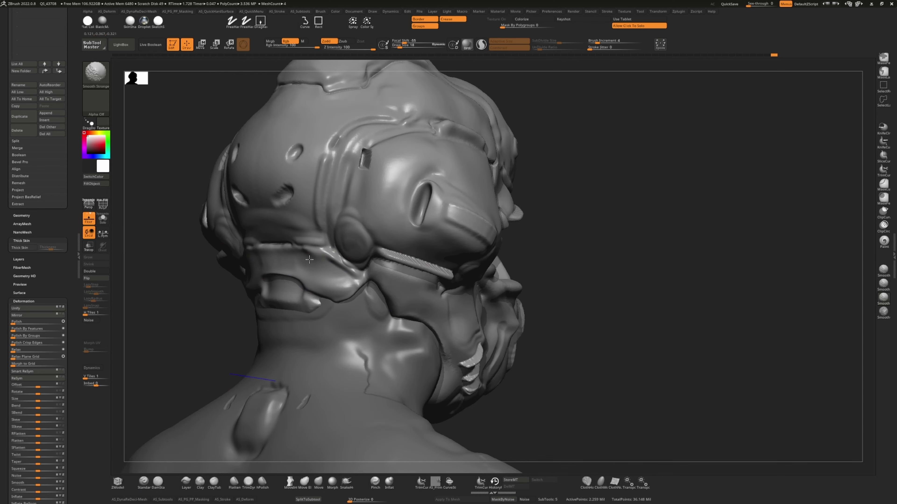
right_click_drag(143, 309, 350, 292)
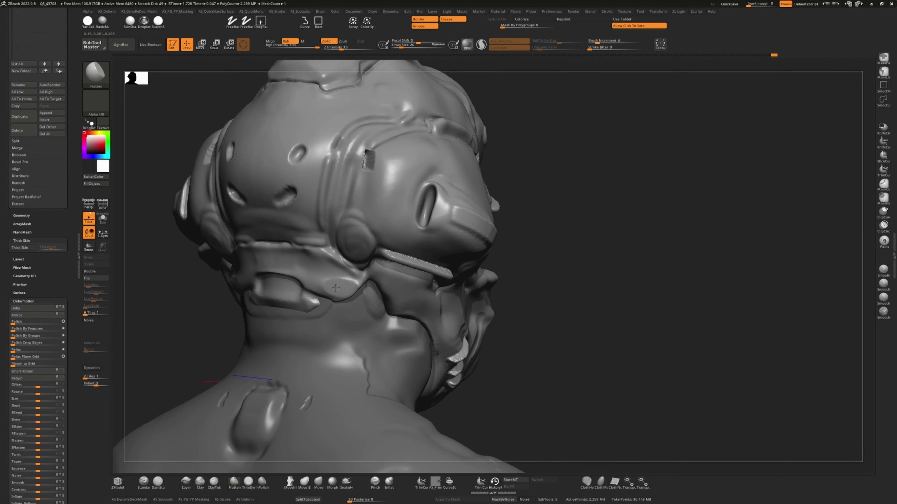
mouse_move(329, 263)
right_mouse_down()
mouse_move(268, 276)
mouse_move(226, 261)
mouse_move(177, 287)
mouse_move(232, 256)
mouse_move(343, 255)
mouse_move(186, 304)
right_mouse_up()
- Turn on perspective and check the whole bust's forms in a posterized view before restoring normal shading
key("f")
right_click_drag(191, 261, 197, 294)
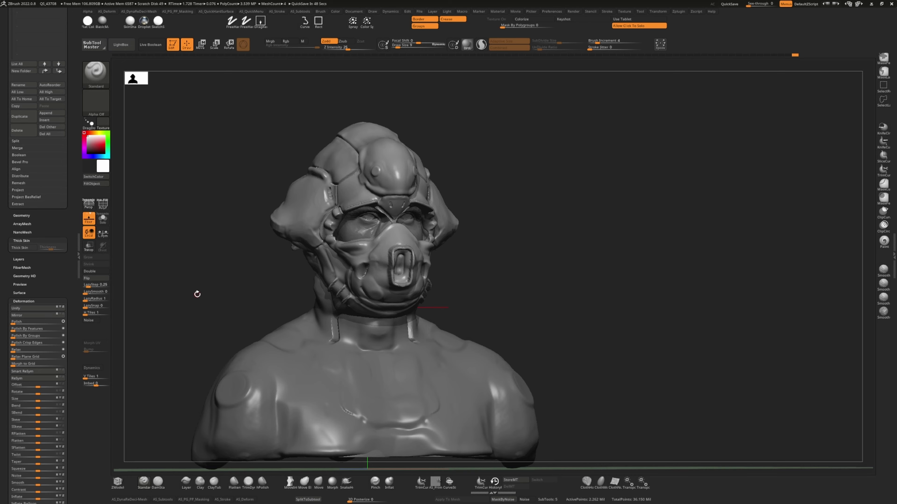
key("p")
left_click_drag(350, 497, 359, 499)
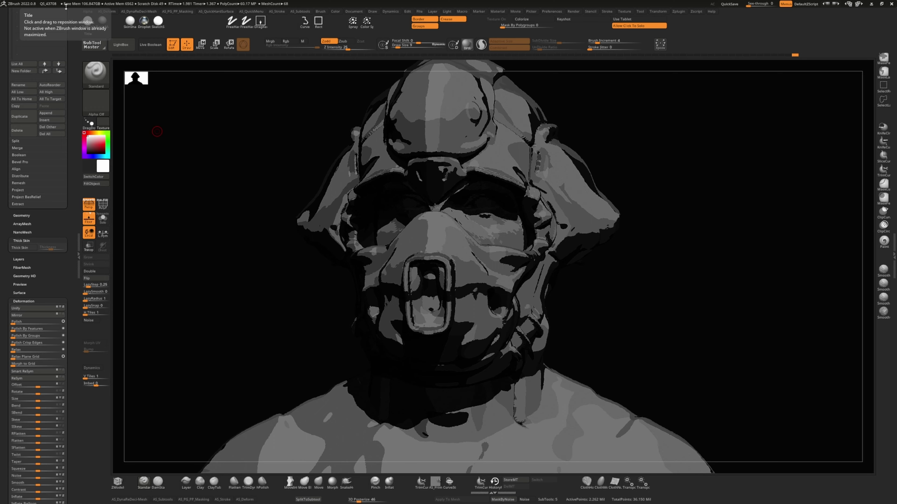
left_click_drag(176, 269, 243, 275)
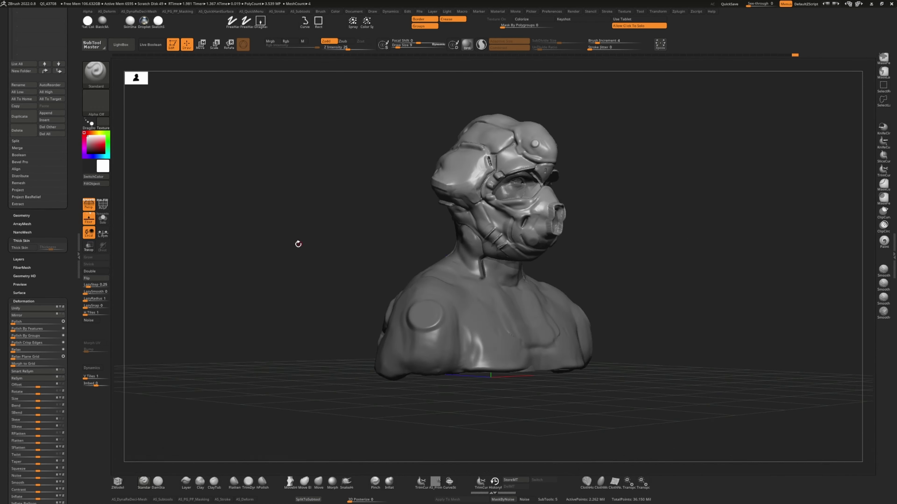
- Engrave a symmetrical angular panel line across the bodysuit's upper back with the DamStandard brush
mouse_move(296, 244)
left_mouse_down()
mouse_move(220, 266)
mouse_move(158, 390)
left_mouse_up()
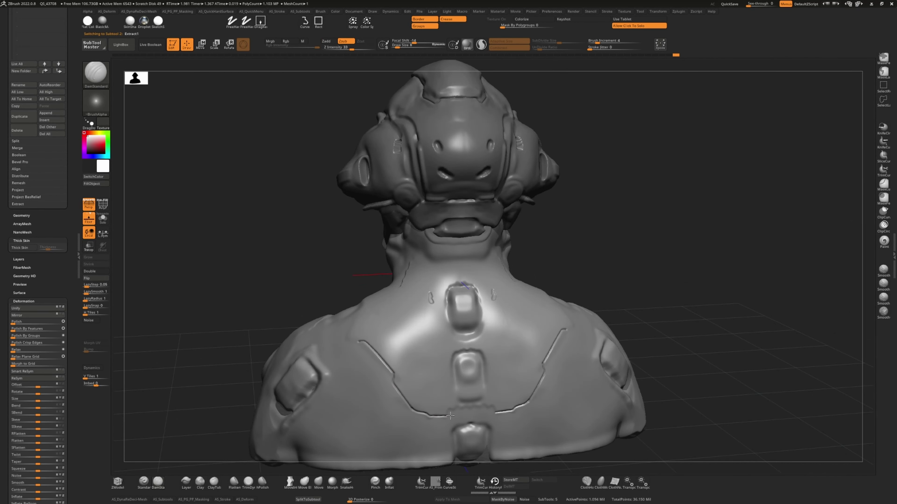
left_click_drag(455, 408, 412, 408)
left_click_drag(467, 408, 449, 225)
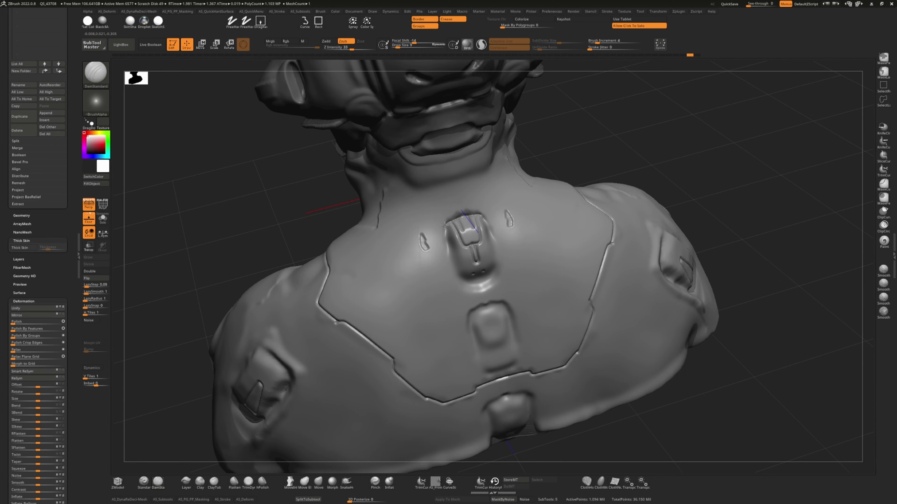
- Carve crisp outlines and panel details into the raised pods along the bodysuit's spine
left_click_drag(445, 225, 447, 282)
left_click_drag(230, 206, 222, 212)
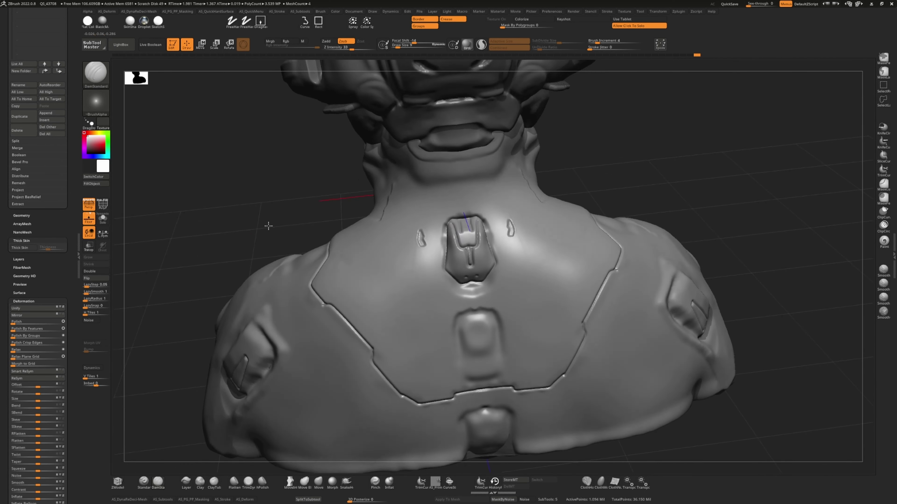
right_click_drag(368, 264, 459, 346)
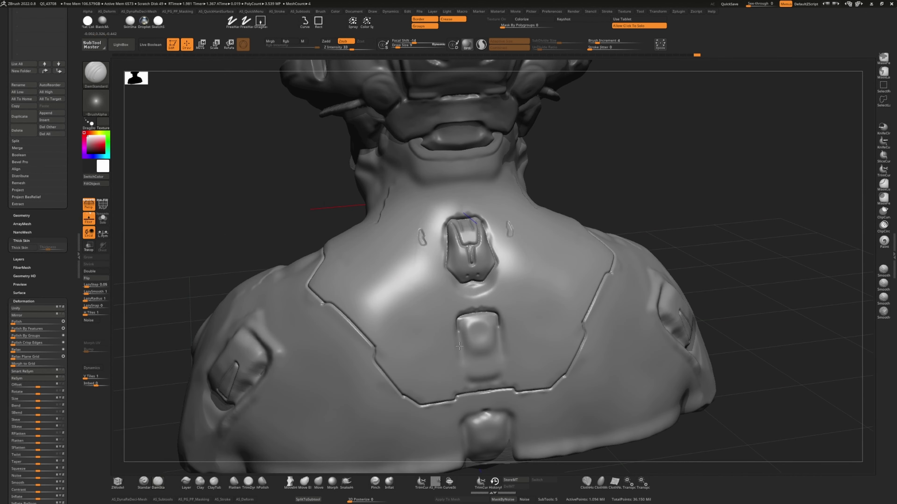
right_click_drag(221, 247, 212, 176, "alt")
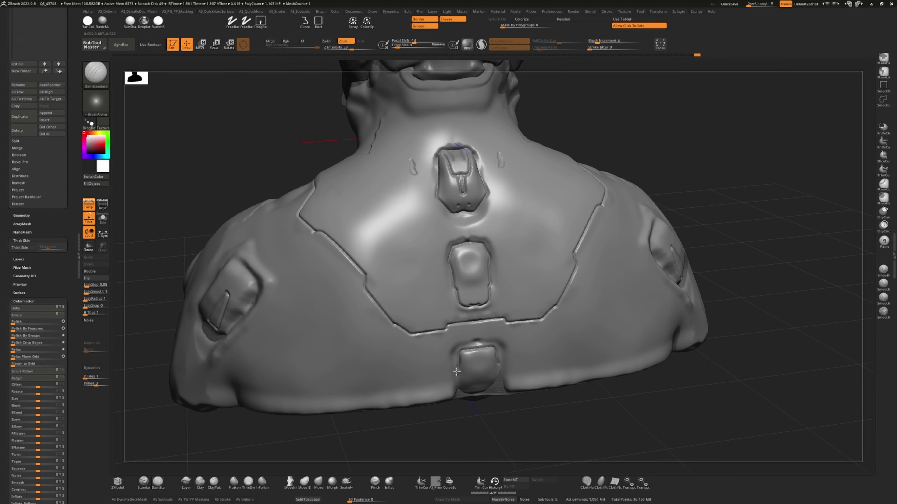
- Sculpt fabric folds across the lower back and around the rear shoulder pads with the Clay and Standard brushes
left_click(200, 482)
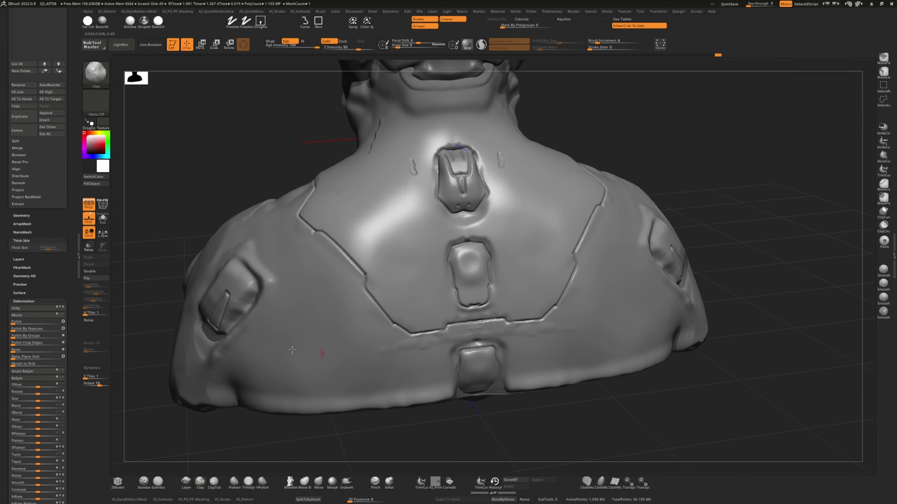
left_click(144, 482)
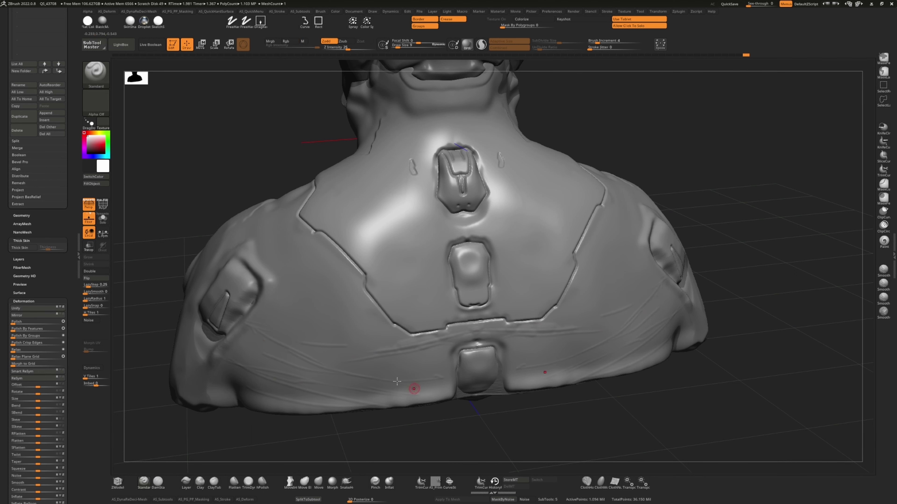
right_click_drag(292, 212, 353, 159)
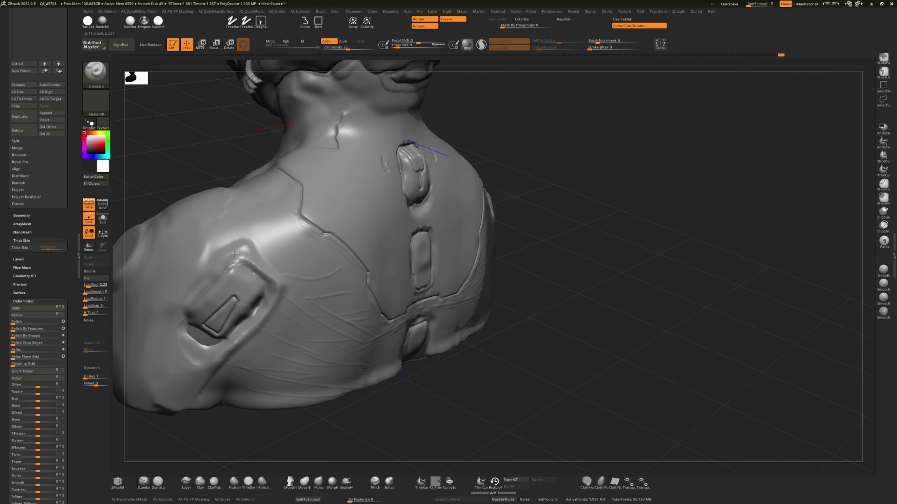
- Engrave a panel line around the central chest plate up to the collar and refine the surrounding forms with Clay
mouse_move(312, 60)
right_mouse_down()
mouse_move(214, 429)
mouse_move(365, 326)
right_mouse_up()
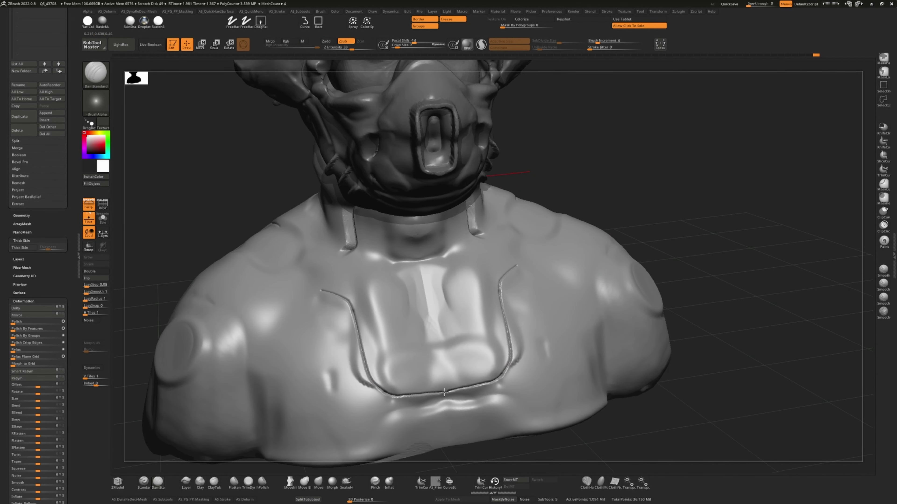
left_click(103, 219)
right_click_drag(171, 212, 176, 215)
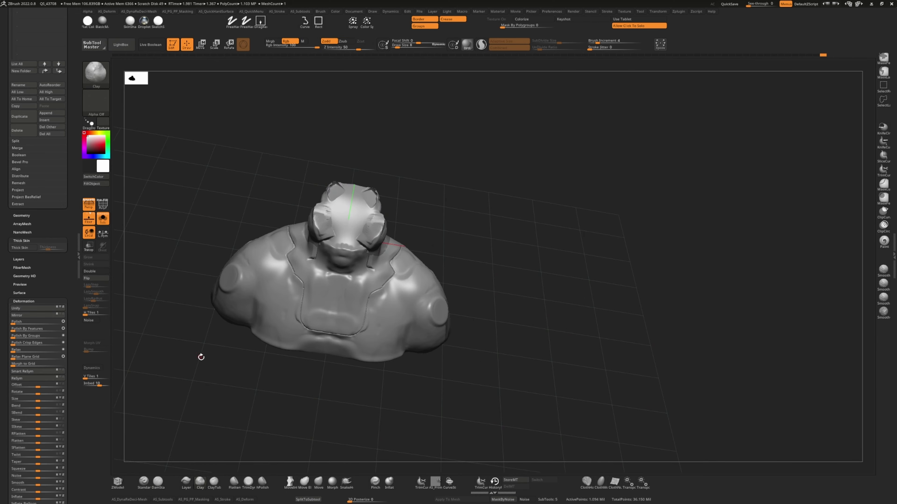
right_click_drag(341, 399, 196, 267)
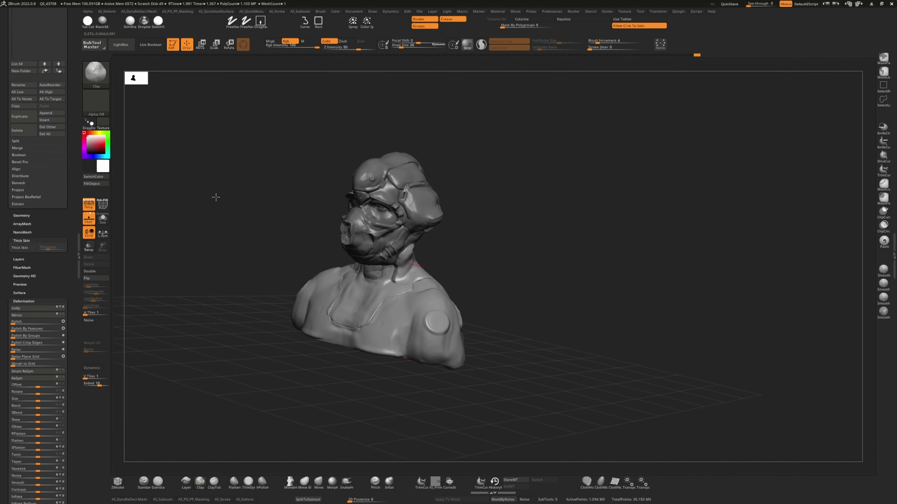
- Colorize the bust in orange-brown and paint the central chest panel light purple with the Paint brush
mouse_move(215, 196)
right_mouse_down()
mouse_move(138, 233)
mouse_move(210, 207)
mouse_move(170, 214)
mouse_move(232, 166)
mouse_move(202, 212)
mouse_move(191, 181)
right_mouse_up()
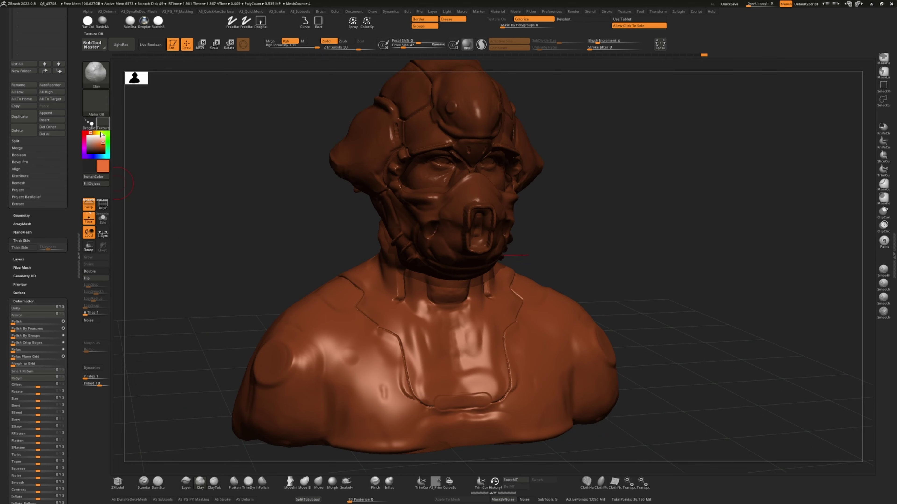
key("b")
key("p")
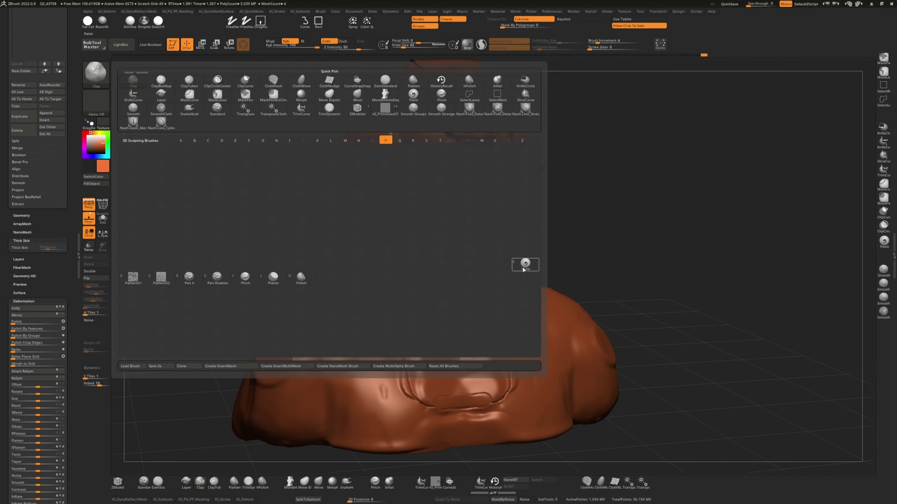
key("a")
left_click_drag(96, 142, 100, 139)
left_click_drag(388, 377, 365, 319)
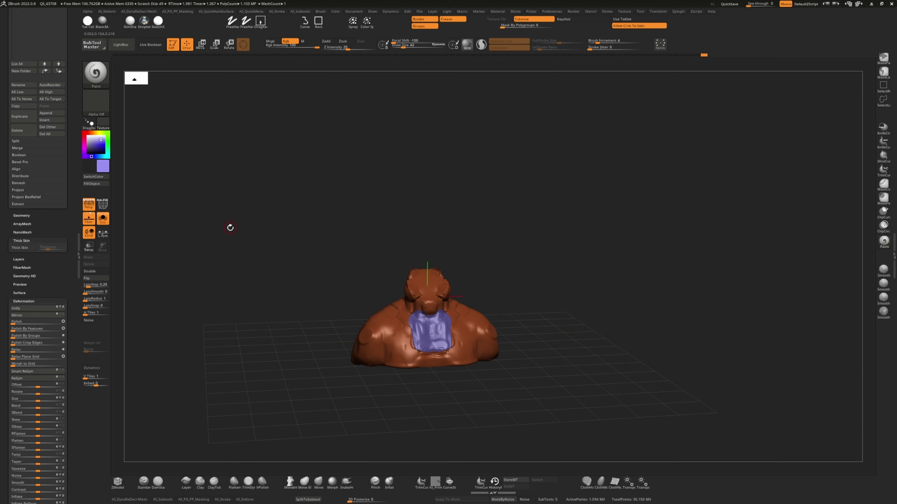
- Repaint the chest panel light grey and colour the helmet shell, mask and collar purple, keeping the crest and shoulders orange
mouse_move(101, 139)
left_mouse_down()
mouse_move(92, 155)
mouse_move(84, 133)
left_mouse_up()
left_click_drag(459, 279, 466, 413)
mouse_move(243, 205)
left_mouse_down()
mouse_move(253, 211)
mouse_move(260, 200)
left_mouse_up()
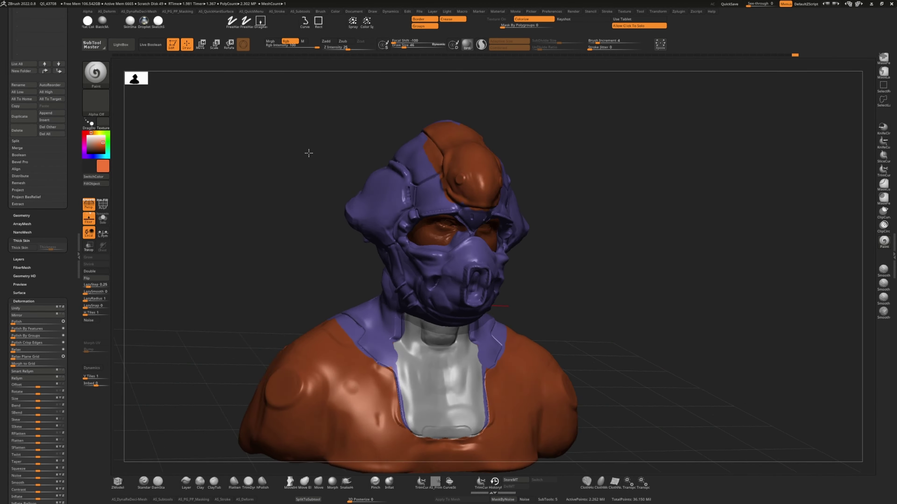
- Recolour the helmet shell orange-brown and paint the face, mask and front of the neck purple
mouse_move(306, 152)
left_mouse_down()
mouse_move(362, 219)
mouse_move(355, 123)
left_mouse_up()
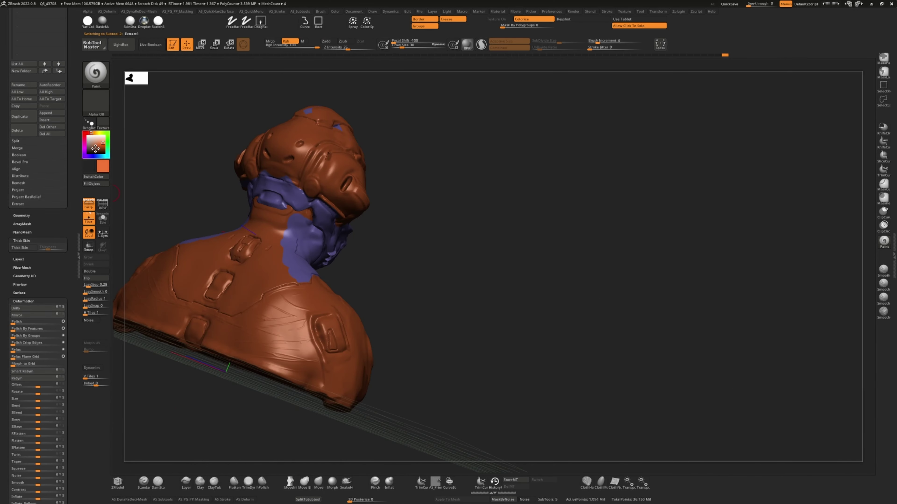
mouse_move(230, 198)
left_mouse_down()
mouse_move(261, 205)
mouse_move(215, 186)
left_mouse_up()
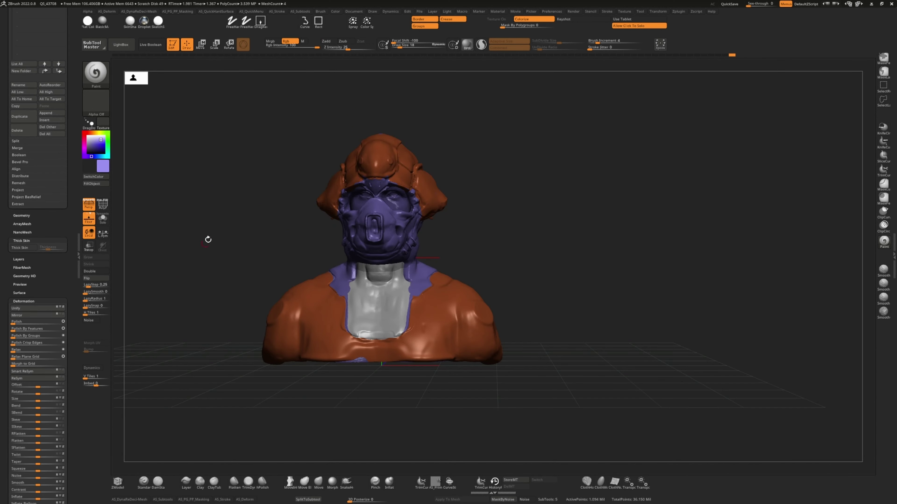
left_click_drag(209, 241, 142, 231, "alt")
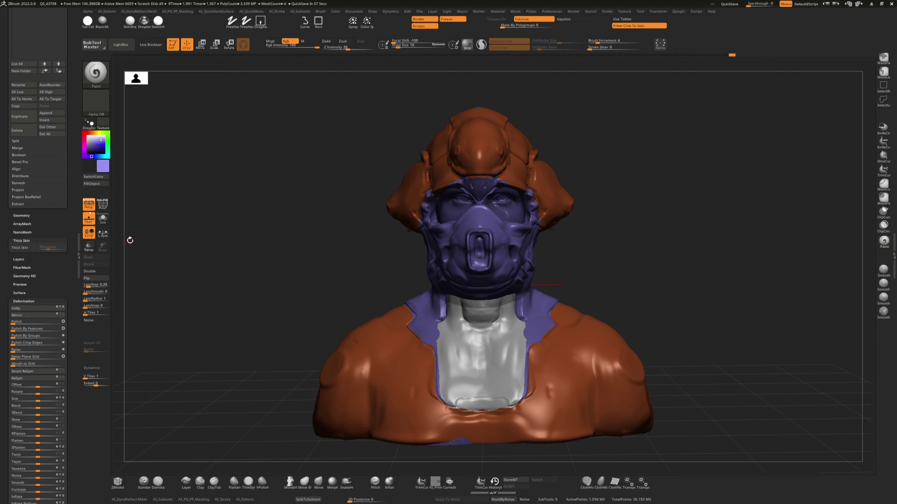
left_click_drag(130, 240, 256, 174)
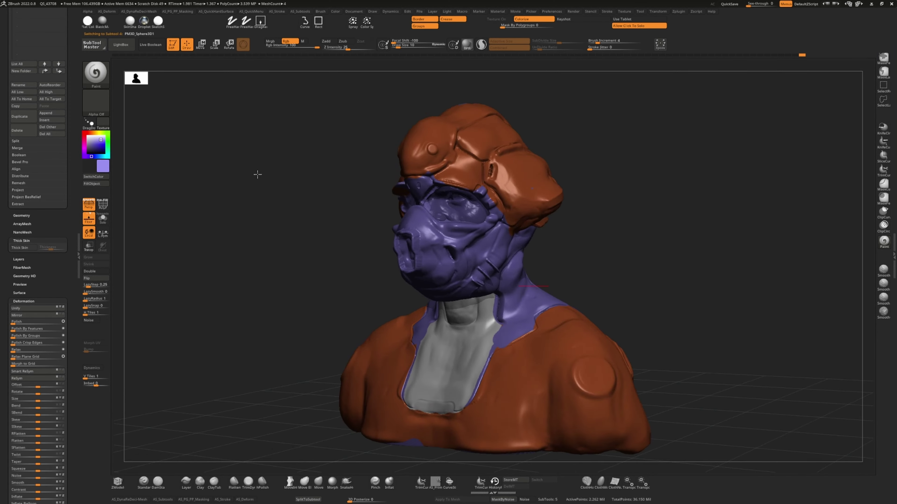
key("f")
left_click_drag(319, 149, 402, 293)
key("c")
key("f")
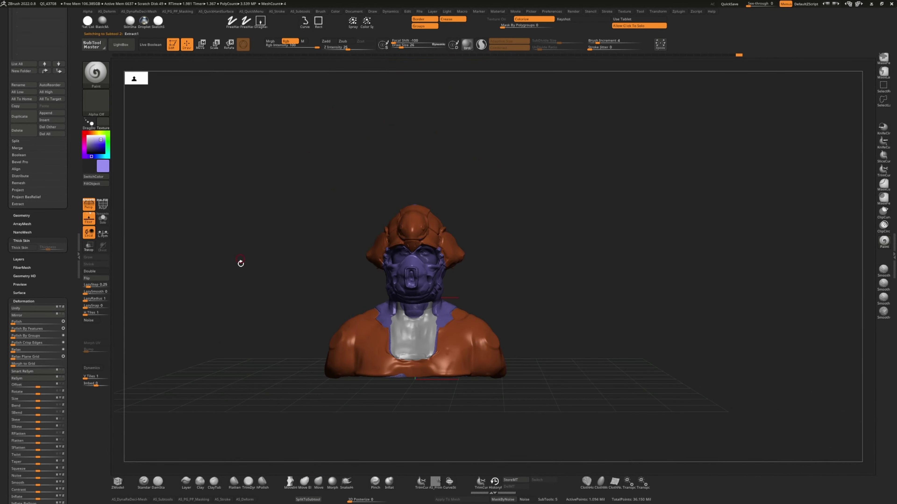
- Paint the eye sockets, goggle frame, front mask vent and cheek hoses dark slate purple with the Paint brush
left_click_drag(240, 262, 422, 262)
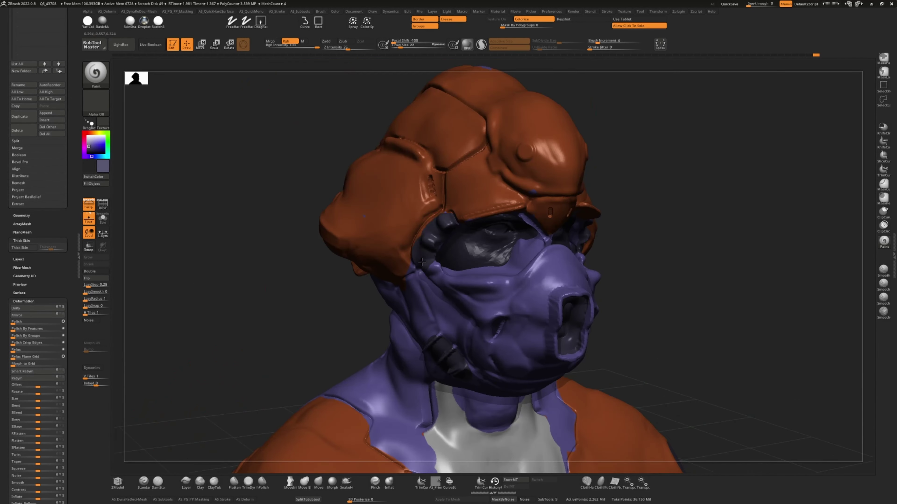
left_click_drag(519, 230, 452, 321)
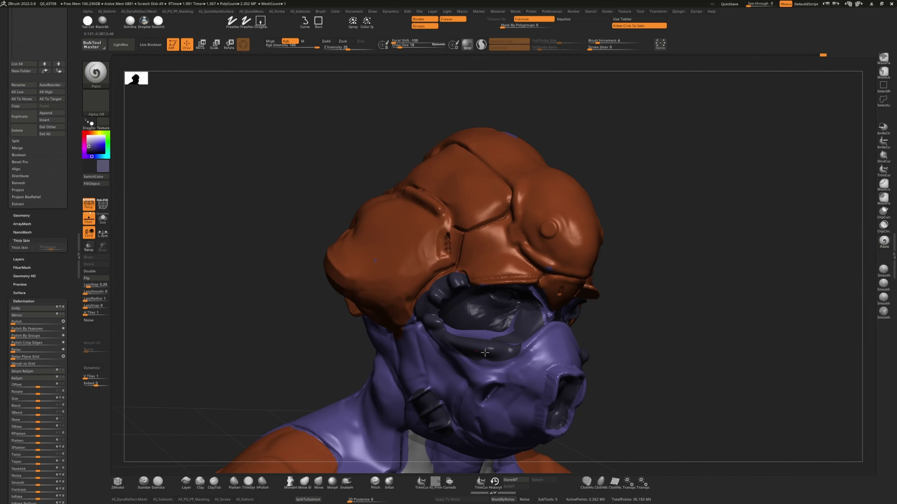
left_click_drag(485, 352, 240, 332)
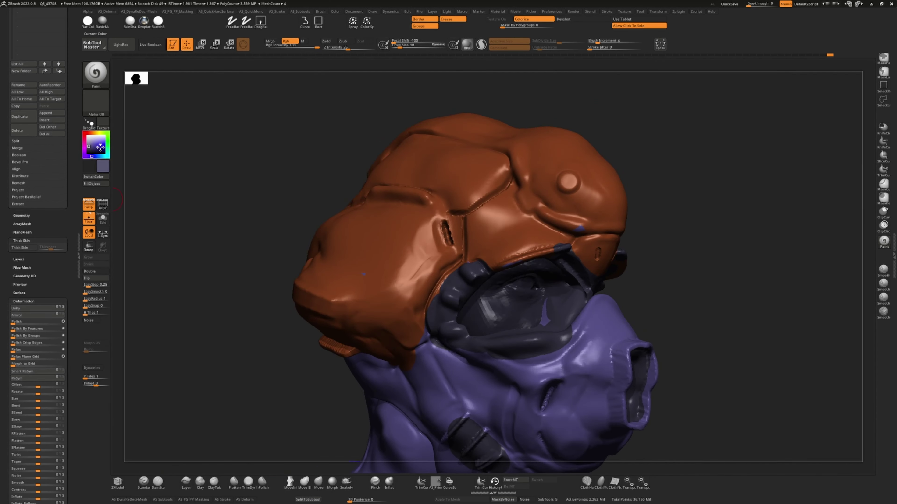
- Apply the square Alpha 28 to the Paint brush, repaint the eye areas orange and add dark accents beside the goggle frame
left_click(96, 102)
left_click(245, 167)
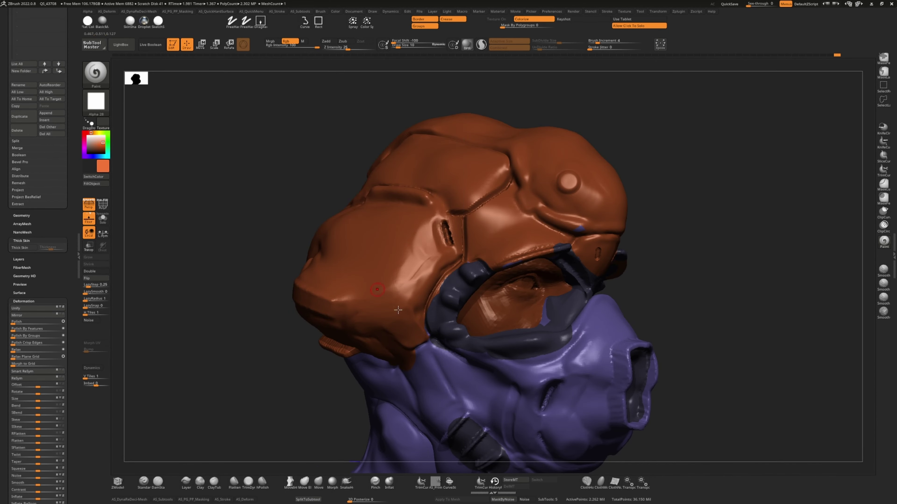
left_click_drag(398, 310, 375, 304)
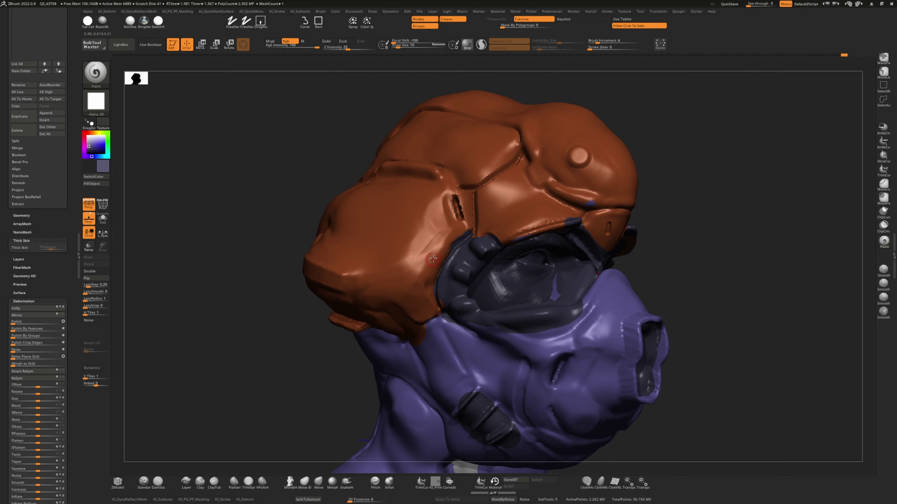
key("c")
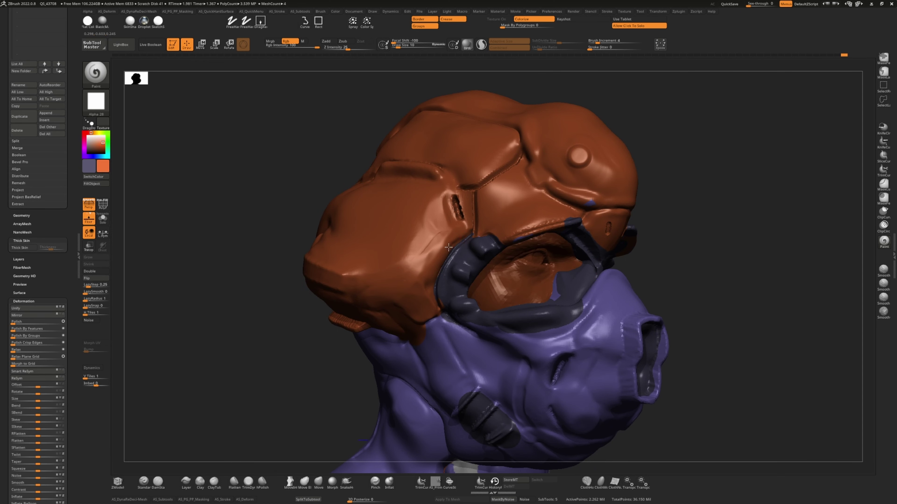
left_click_drag(449, 247, 435, 332)
key("c")
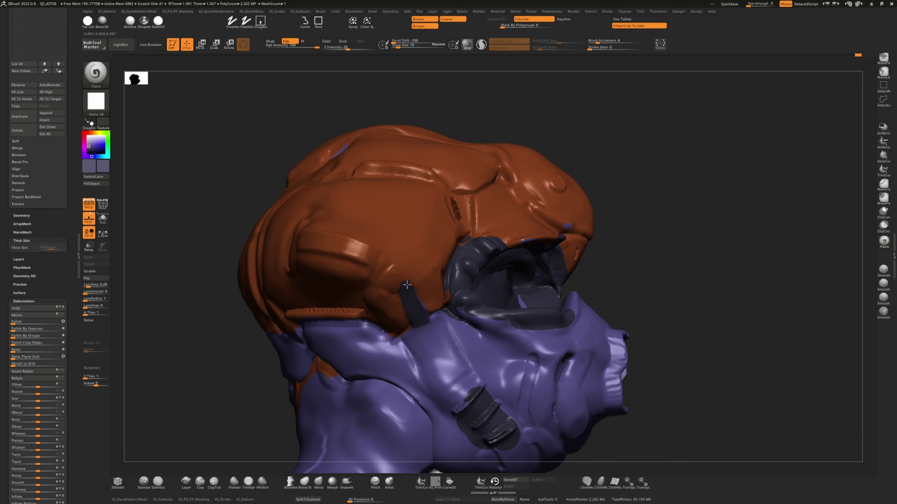
key("c")
left_click_drag(407, 285, 424, 150)
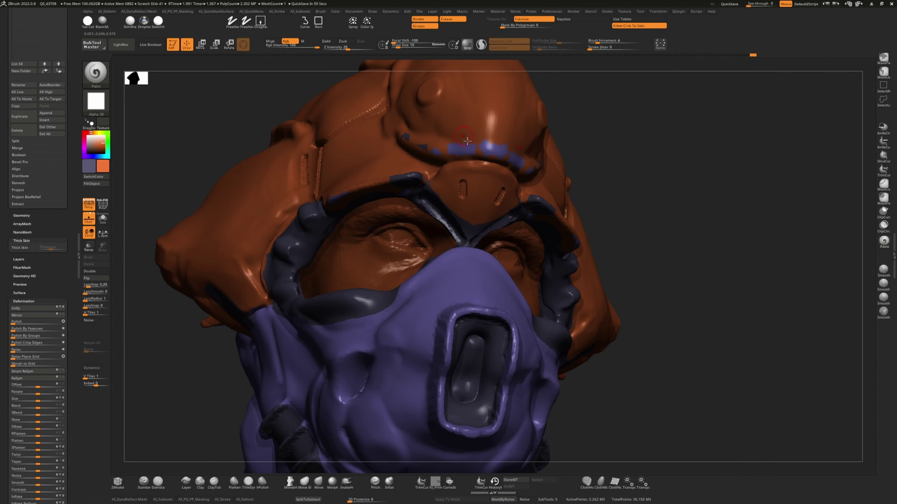
- Paint the neck and upper back purple, and the back ports, helmet slots and round rear helmet studs dark slate
left_click_drag(666, 391, 331, 227)
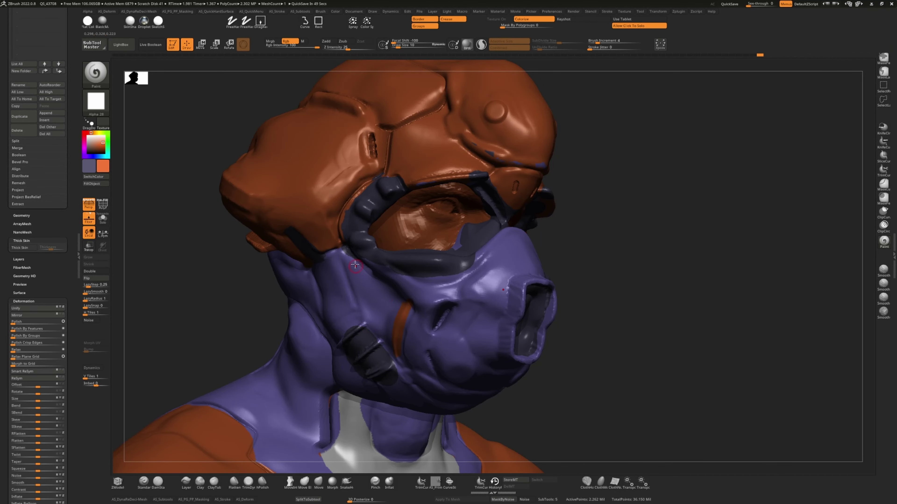
key("]")
mouse_move(382, 301)
left_mouse_down()
mouse_move(338, 365)
mouse_move(247, 277)
mouse_move(136, 362)
mouse_move(286, 273)
mouse_move(216, 264)
mouse_move(180, 340)
mouse_move(158, 314)
mouse_move(296, 245)
left_mouse_up()
key("c")
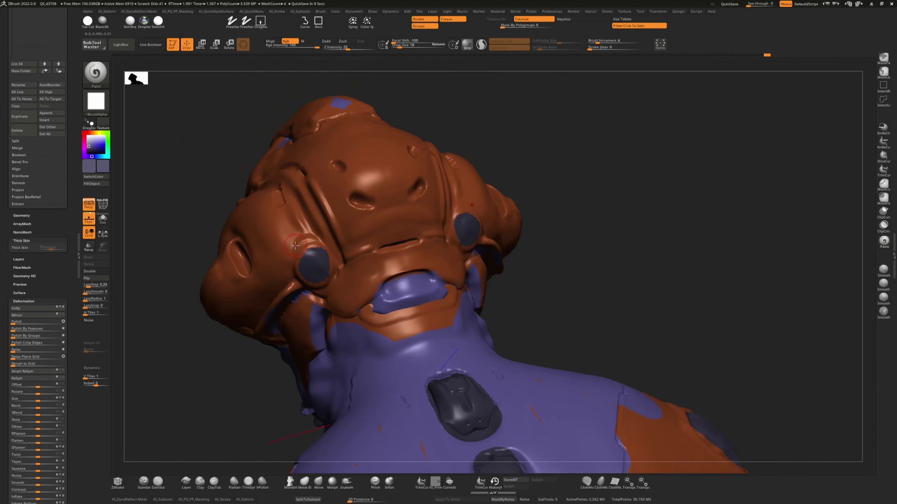
left_click_drag(182, 286, 257, 283)
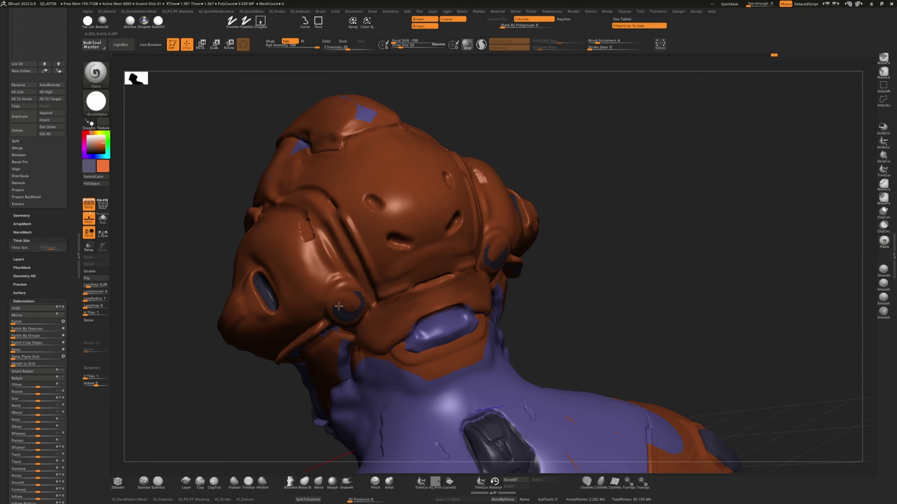
left_click_drag(349, 307, 435, 378)
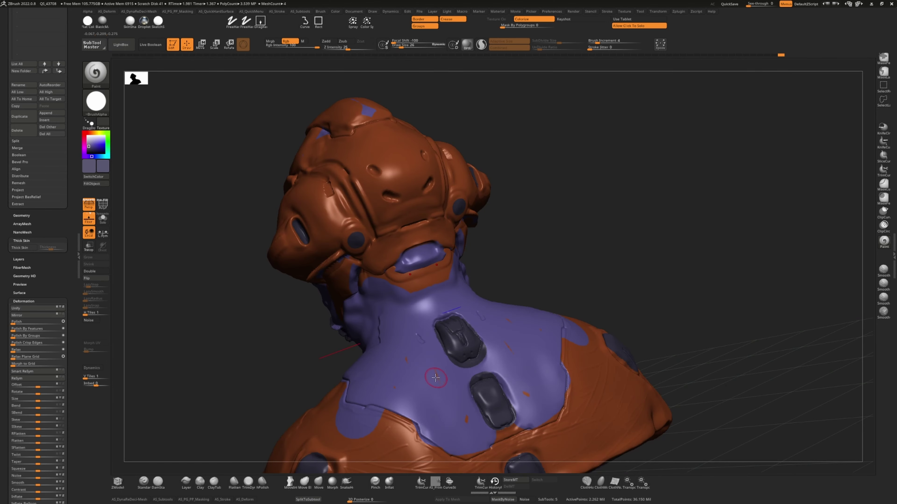
- Sculpt fabric folds into the neck and purple upper back with the Clay and Standard brushes
left_click(405, 286, "alt")
mouse_move(267, 305)
left_mouse_down()
mouse_move(389, 290)
mouse_move(200, 306)
mouse_move(263, 226)
mouse_move(339, 240)
mouse_move(232, 232)
mouse_move(361, 257)
left_mouse_up()
left_click(351, 241, "alt")
left_click_drag(204, 248, 186, 234, "alt")
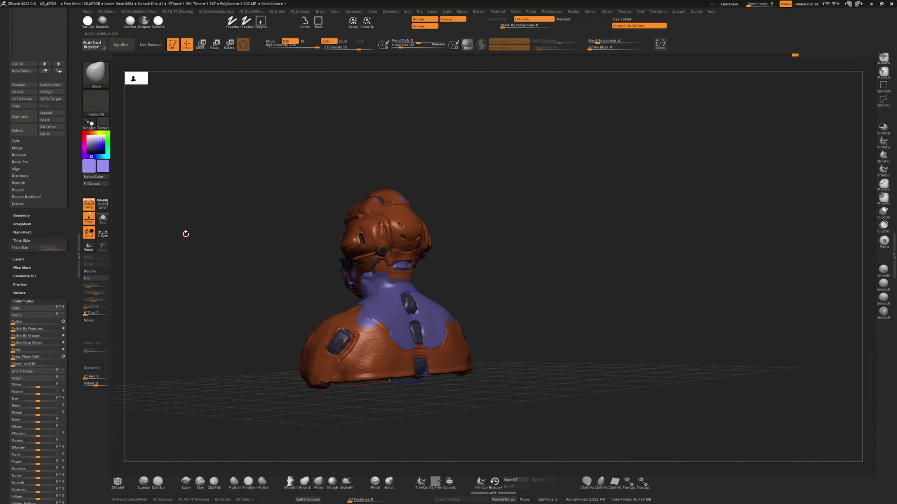
mouse_move(264, 255)
left_mouse_down()
mouse_move(254, 267)
mouse_move(227, 260)
left_mouse_up()
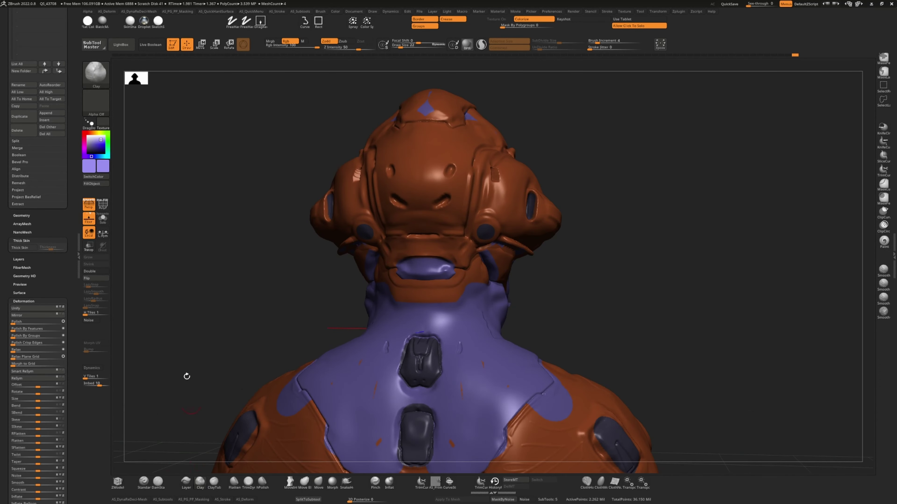
left_click(365, 305, "alt")
left_click_drag(400, 457, 143, 468)
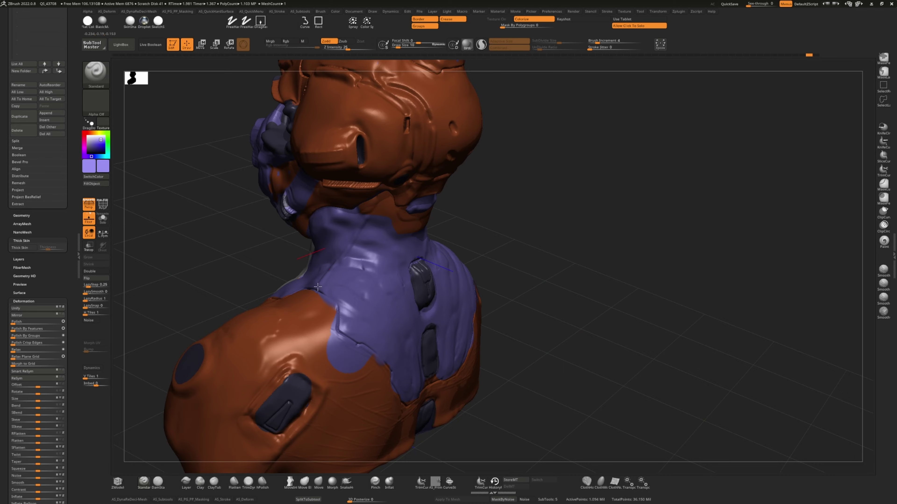
left_click_drag(406, 417, 373, 212)
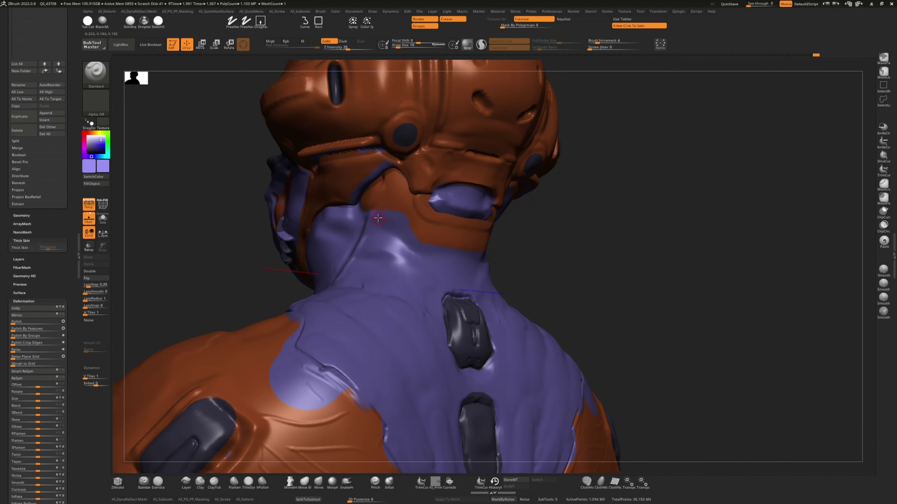
- Adjust the helmet's nape edge against the neck with the Move brush and smooth the surrounding surfaces
left_click_drag(418, 251, 199, 222)
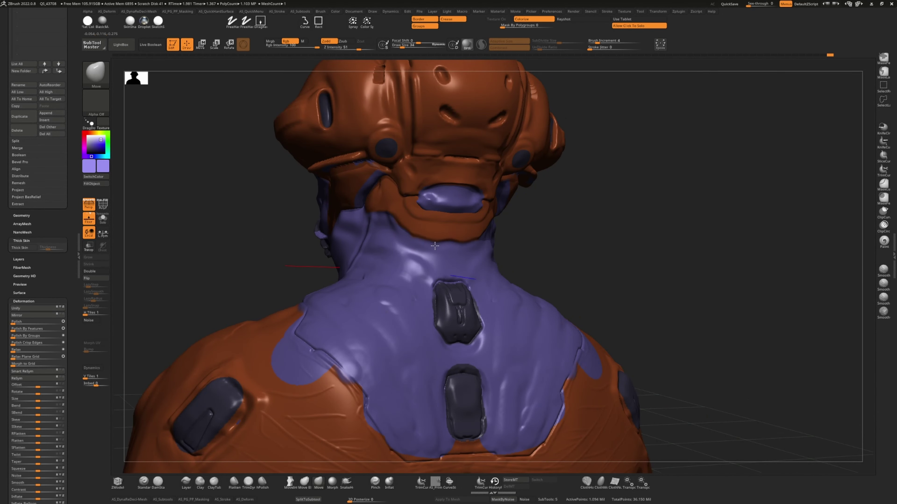
mouse_move(399, 224)
left_mouse_down()
mouse_move(356, 199)
mouse_move(150, 196)
mouse_move(268, 191)
mouse_move(370, 172)
left_mouse_up()
left_click_drag(541, 275, 413, 184)
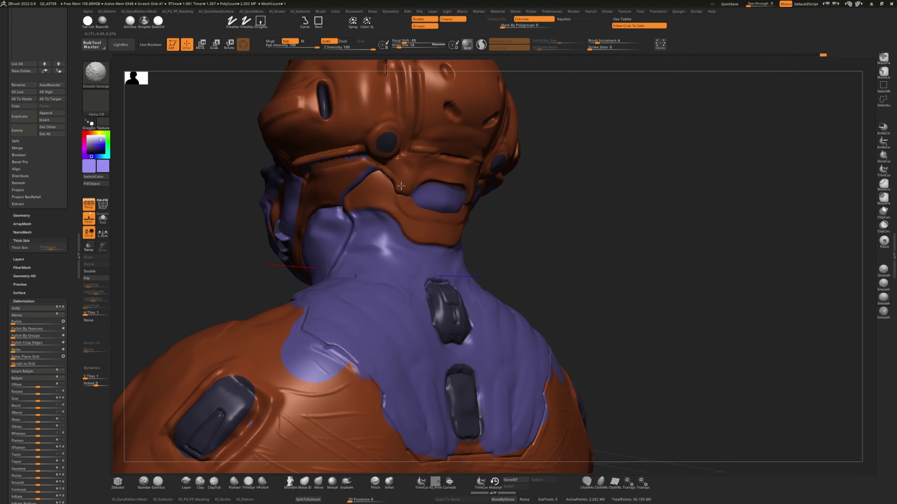
left_click_drag(393, 165, 236, 188)
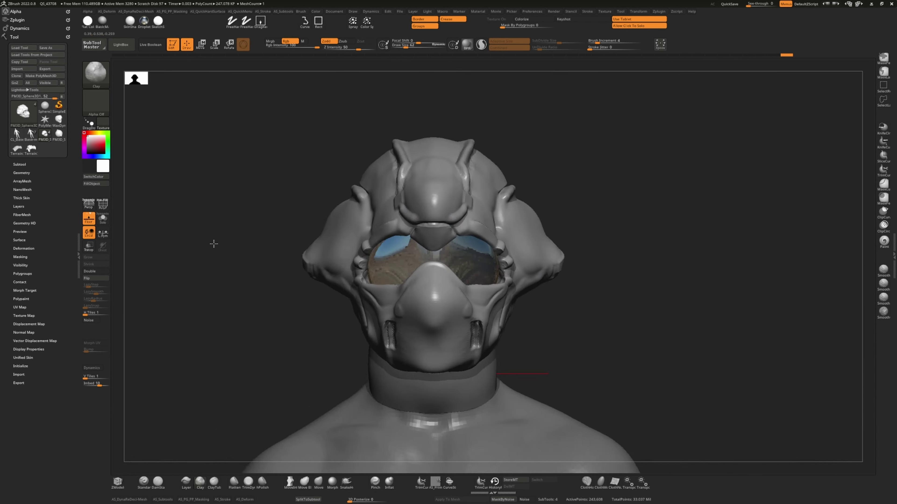
- Sculpt the grey helmet's brow, cheeks and protruding mask front into more defined forms
mouse_move(214, 244)
left_mouse_down("alt")
mouse_move(300, 321)
mouse_move(370, 291)
left_mouse_up("alt")
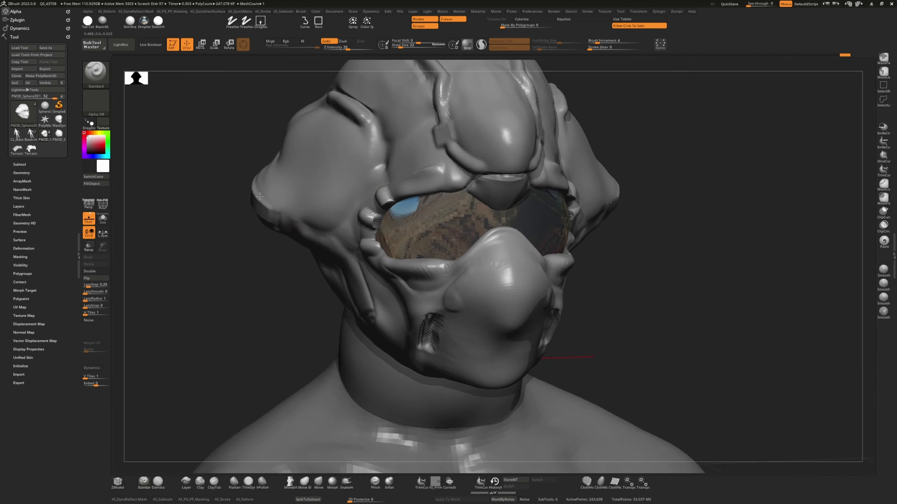
left_click_drag(198, 229, 172, 244)
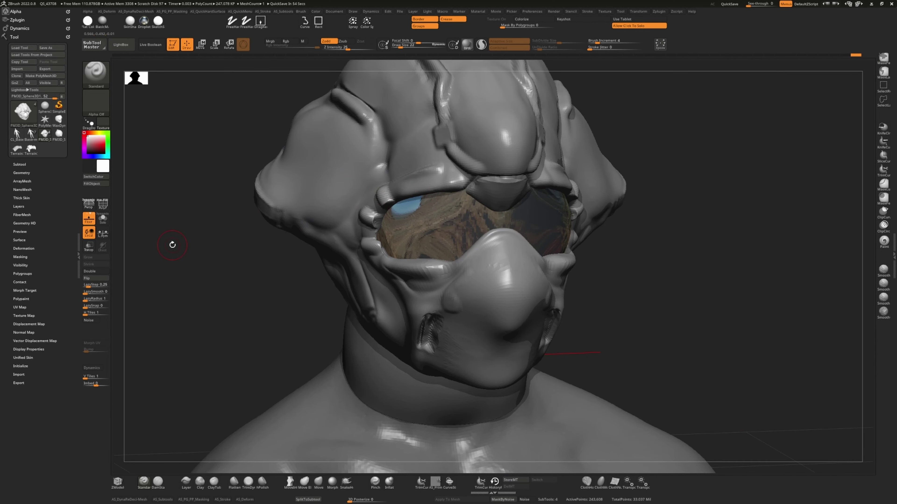
left_click_drag(513, 413, 474, 360, "ctrl+shift")
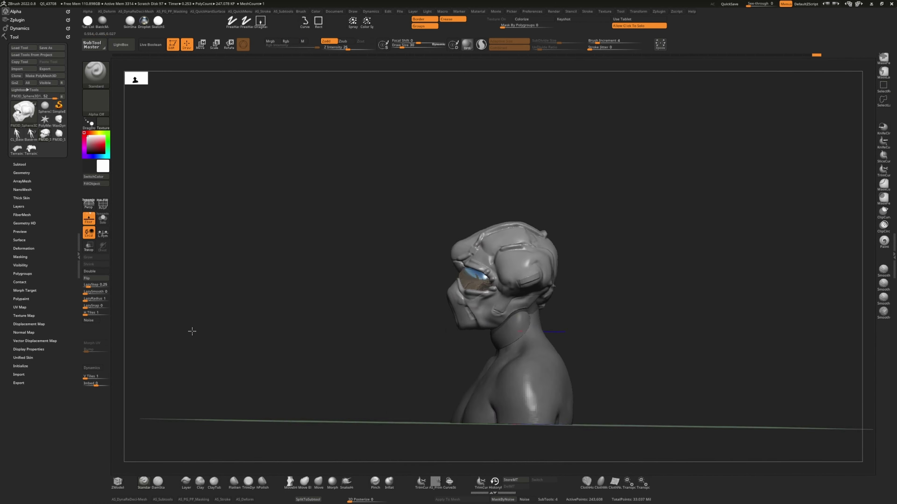
left_click(345, 487)
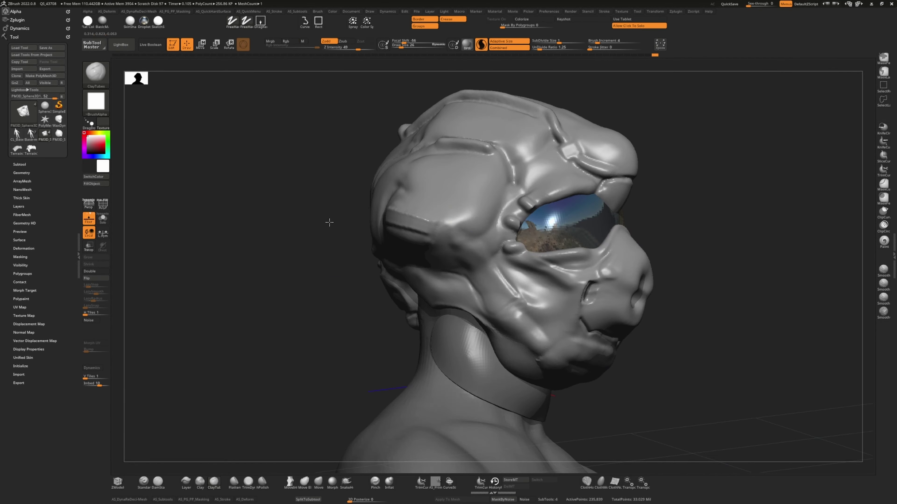
- Carve a wide mouth-like groove across the lower mask with Dam Standard and raise an oblong vertical vent on its front
key("b")
key("d")
key("s")
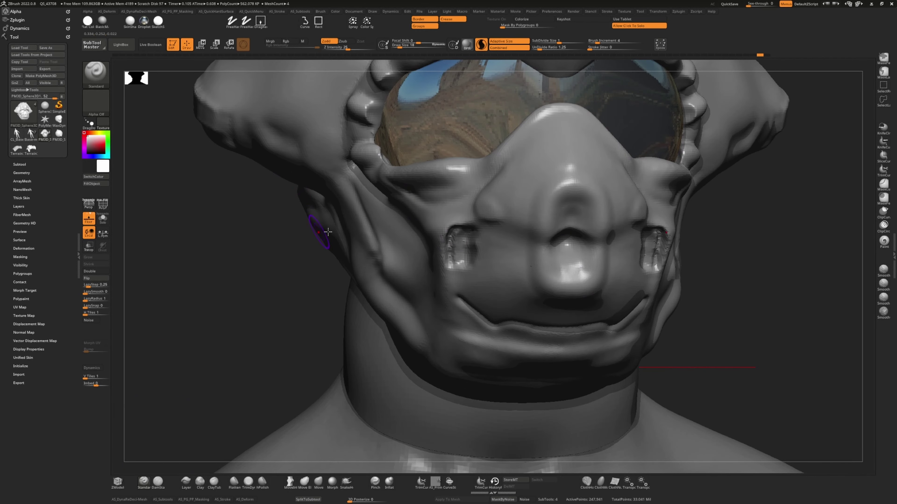
left_click_drag(572, 177, 569, 283)
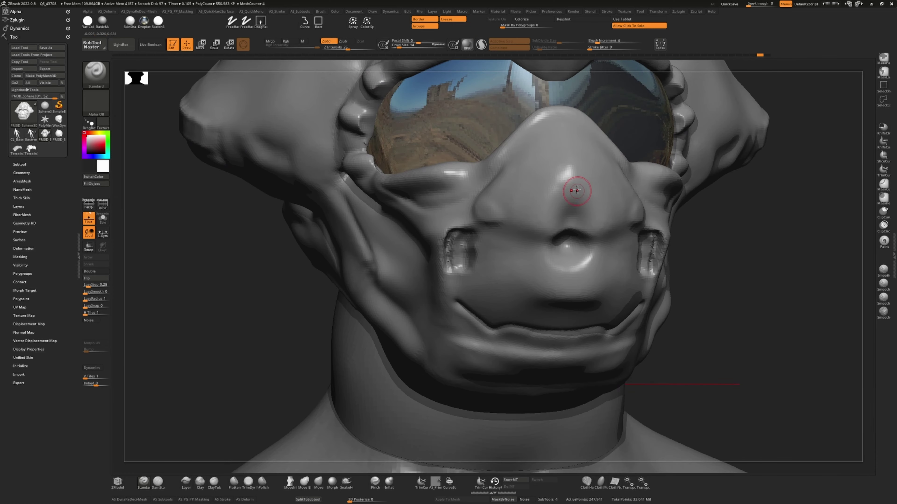
- Load a mesh fold brush from the brush library and sculpt a raised rim around the front vent and ridges on the cheek hoses
key("space")
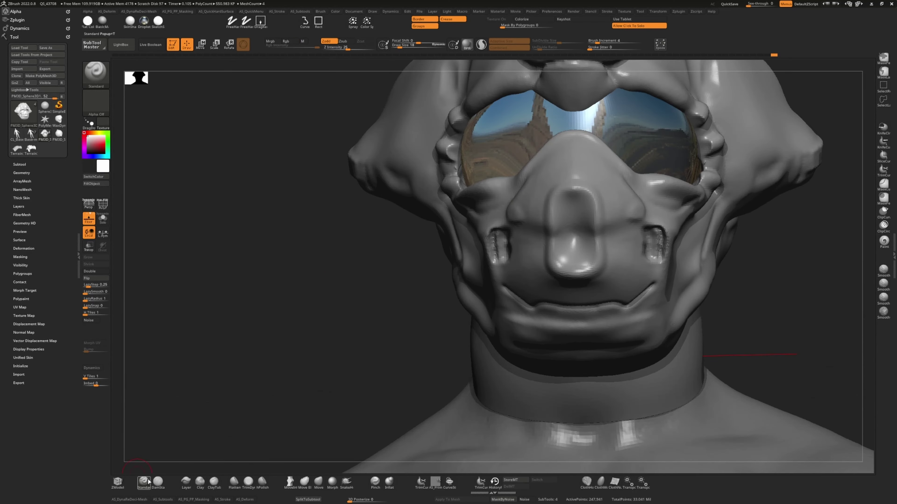
left_click(121, 44)
left_click(187, 64)
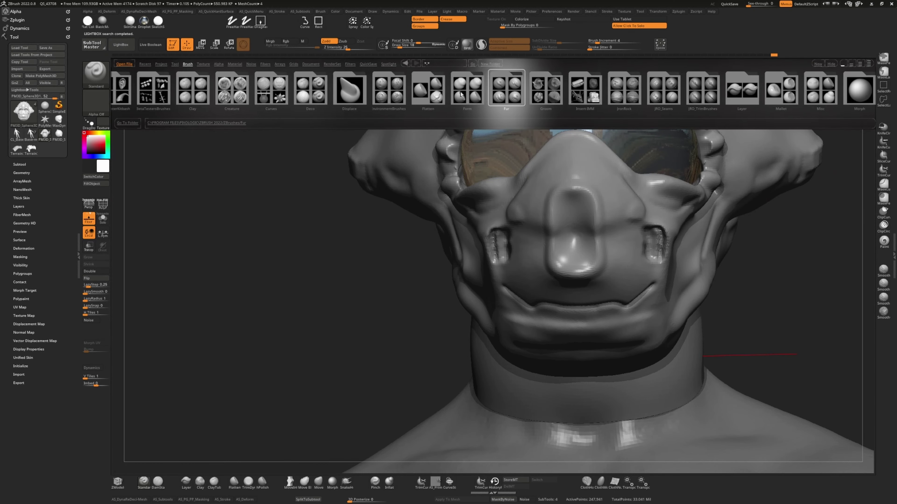
left_click(460, 99)
double_click(173, 111)
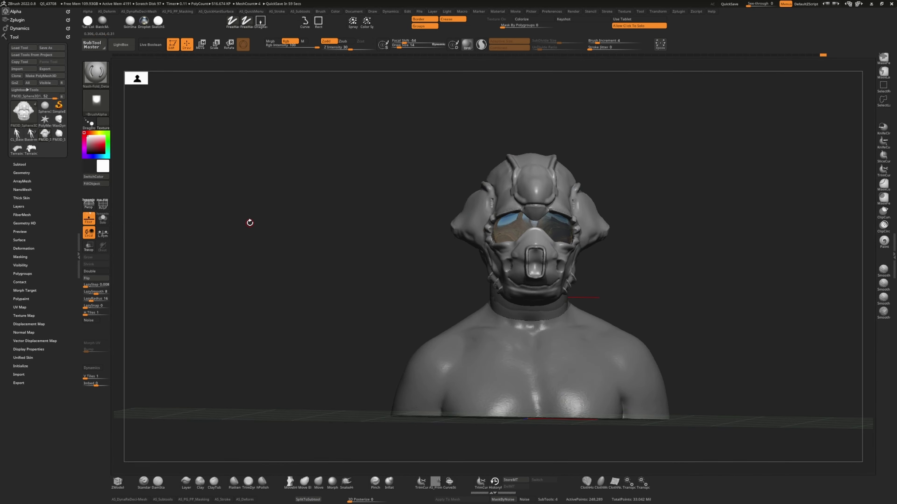
mouse_move(249, 223)
left_mouse_down()
mouse_move(273, 202)
mouse_move(240, 174)
left_mouse_up()
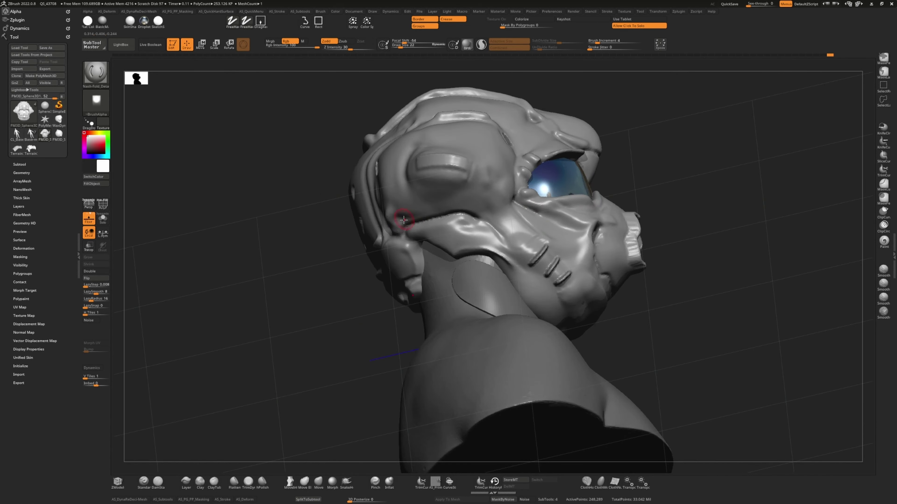
mouse_move(239, 159)
left_mouse_down()
mouse_move(318, 212)
mouse_move(223, 249)
mouse_move(495, 329)
mouse_move(276, 242)
mouse_move(250, 255)
mouse_move(263, 156)
mouse_move(219, 134)
left_mouse_up()
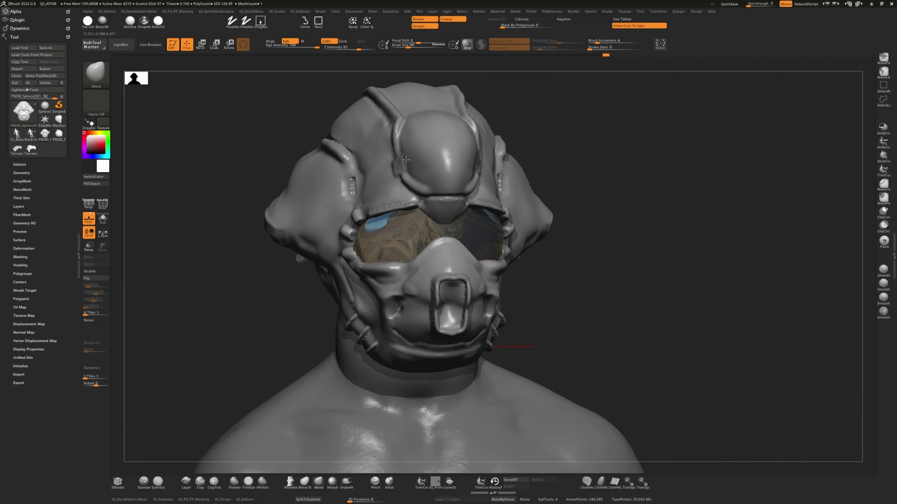
- Load a mesh fold detail brush from the brush library and sculpt creased panel seams along the helmet's side
left_click_drag(212, 113, 209, 106)
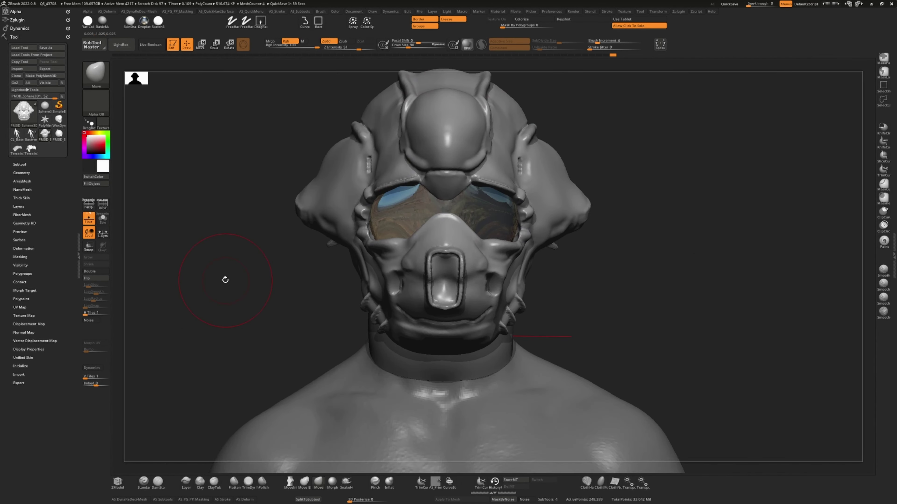
left_click_drag(225, 278, 248, 226)
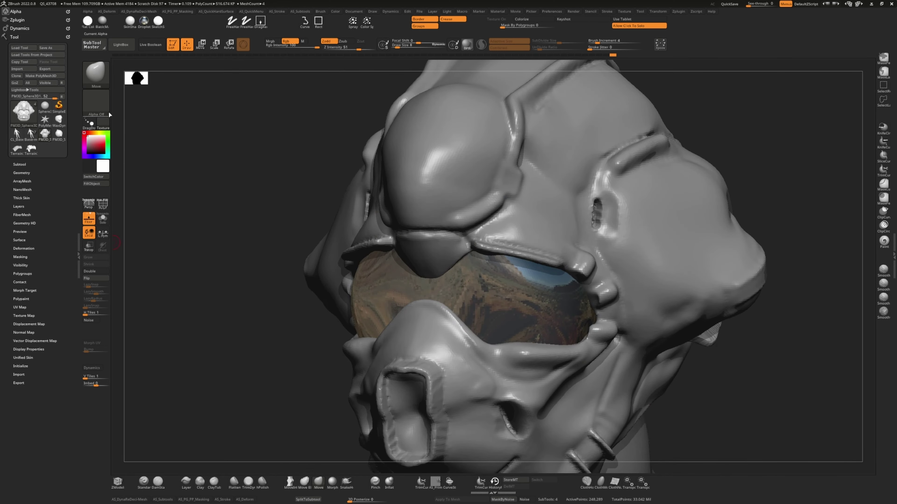
left_click(96, 72)
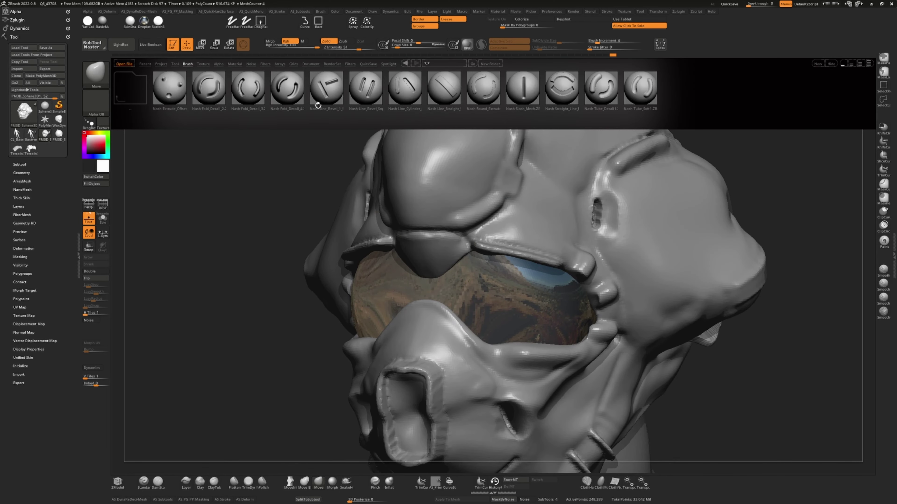
left_click(400, 91)
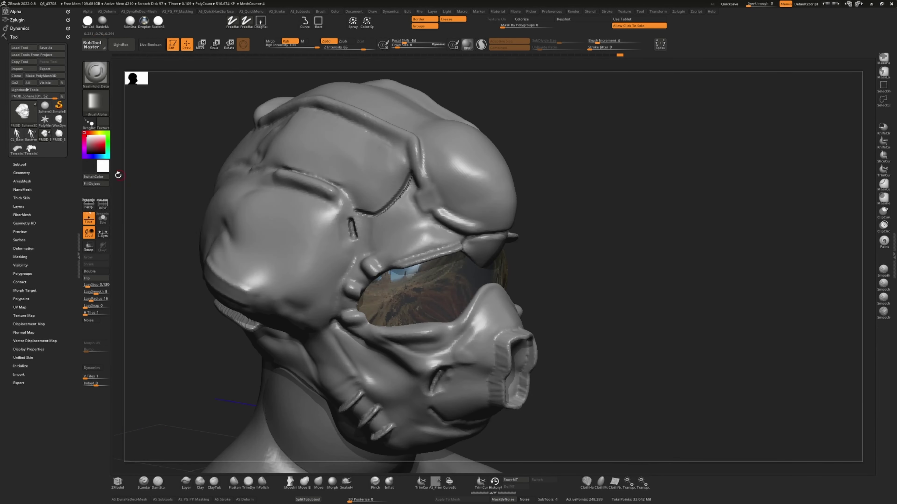
mouse_move(118, 175)
left_mouse_down()
mouse_move(155, 208)
mouse_move(186, 260)
mouse_move(468, 202)
left_mouse_up()
left_click_drag(436, 251, 239, 219)
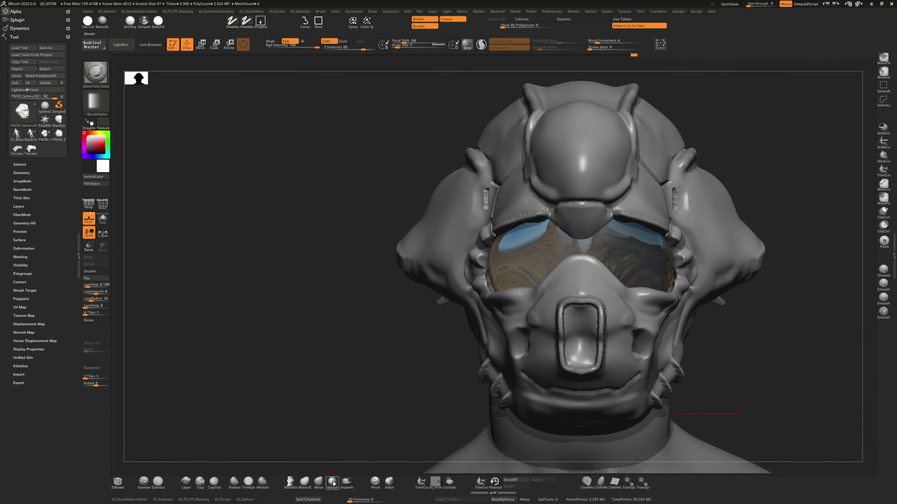
- Carve line and groove details into the helmet's shell with a mesh line brush and check the forms with posterized shading
mouse_move(367, 116)
left_mouse_down()
mouse_move(406, 116)
mouse_move(365, 116)
left_mouse_up()
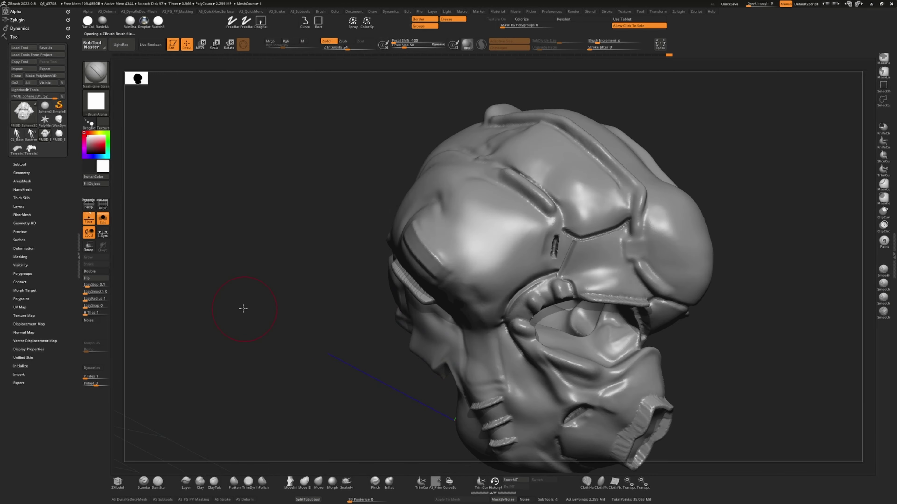
left_click_drag(243, 308, 294, 210)
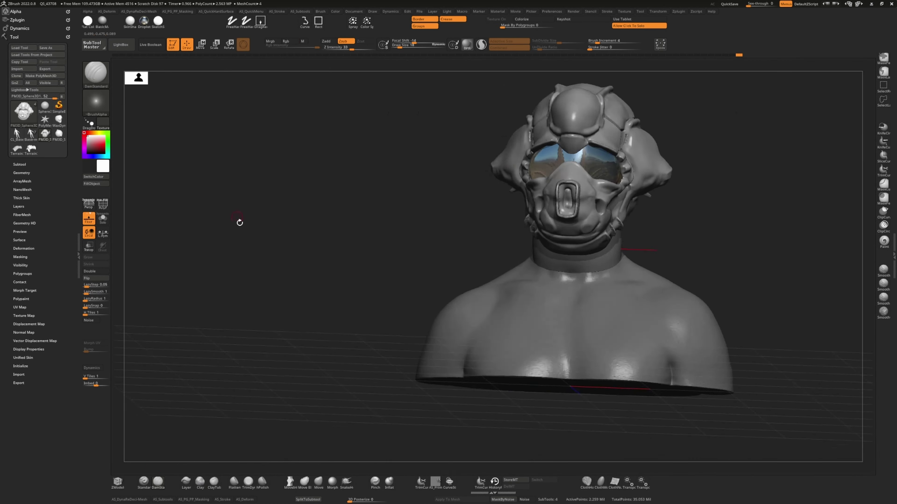
left_click_drag(238, 222, 260, 215)
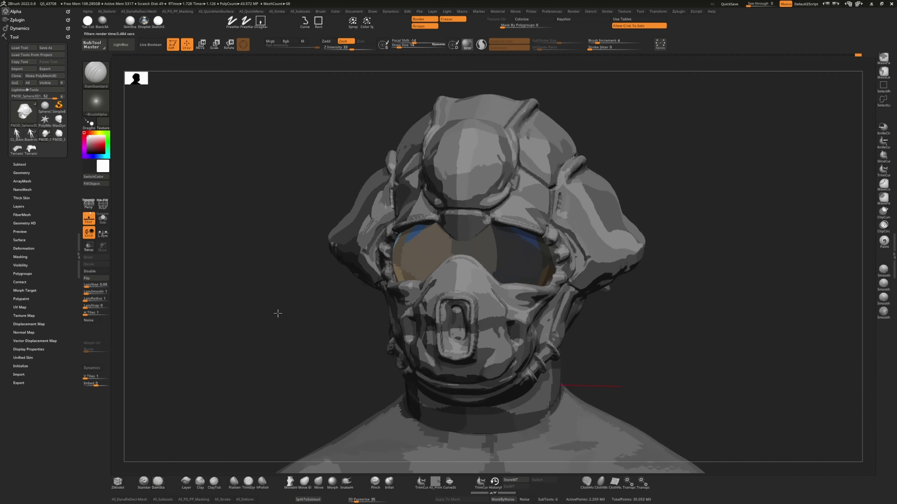
left_click_drag(278, 314, 297, 311)
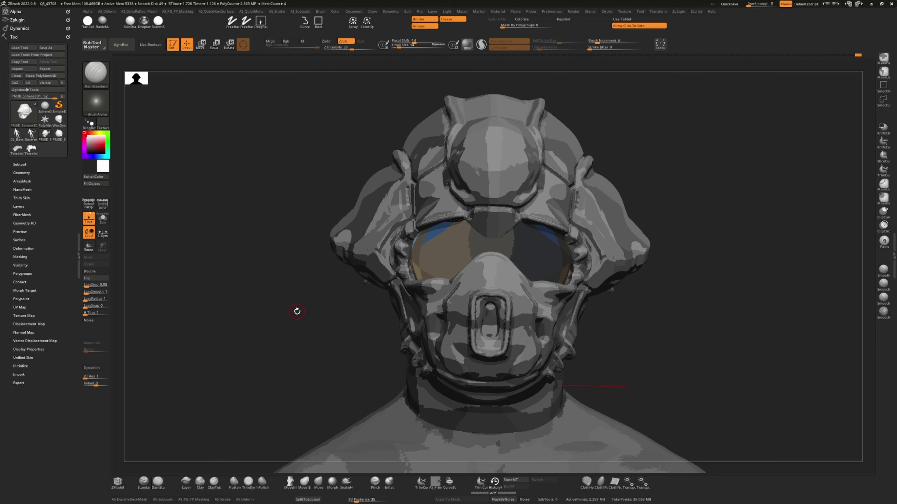
mouse_move(297, 311)
left_mouse_down()
mouse_move(240, 257)
mouse_move(238, 269)
mouse_move(217, 163)
mouse_move(176, 462)
left_mouse_up()
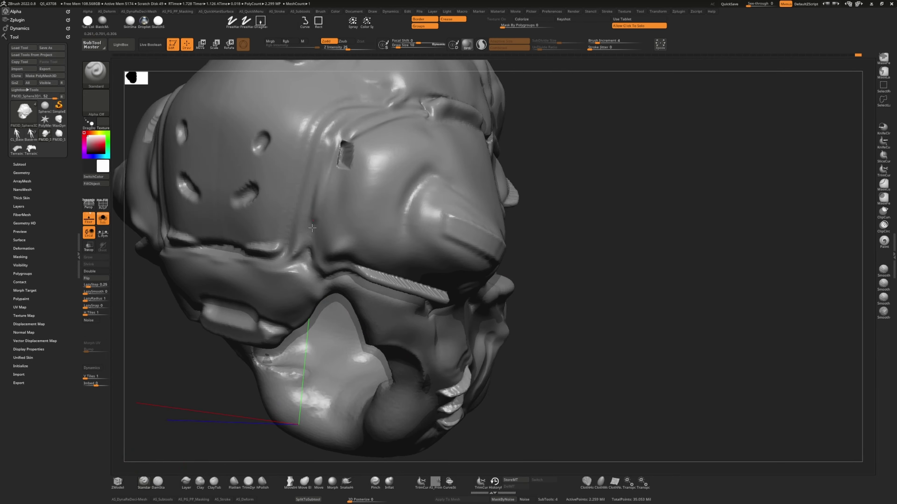
- Sculpt ridges, dents and recessed seams across the helmet's back and side shells with the Standard brush
left_click_drag(312, 228, 285, 260)
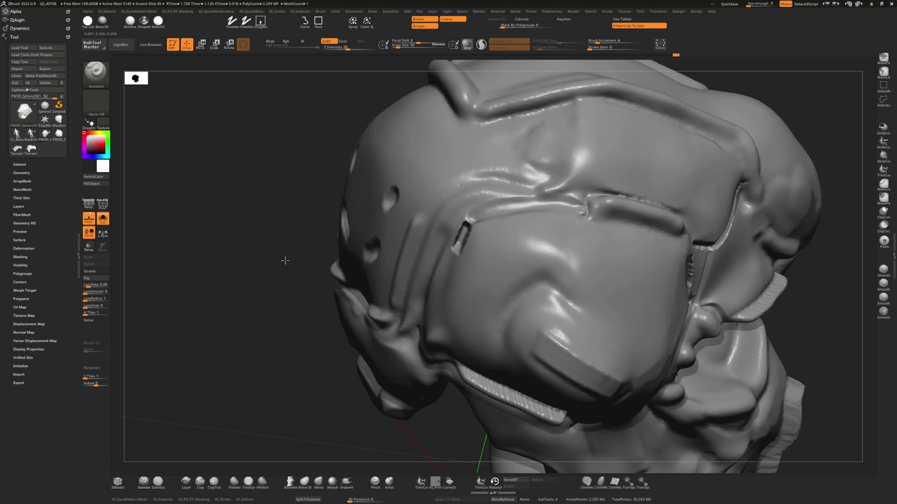
key("f")
key("shift+s")
left_click_drag(275, 194, 763, 301)
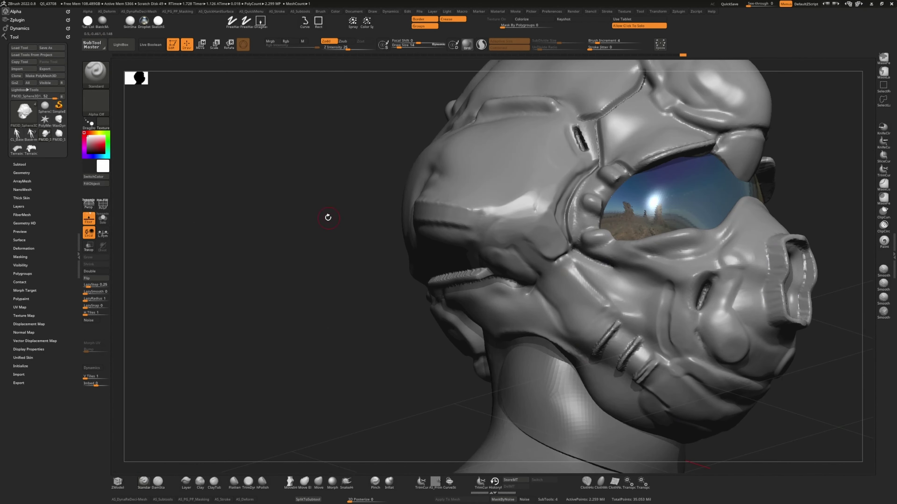
left_click_drag(328, 217, 435, 223)
left_click_drag(418, 284, 224, 199)
mouse_move(210, 242)
left_mouse_down()
mouse_move(154, 261)
mouse_move(216, 144)
mouse_move(237, 381)
left_mouse_up()
- Build up a raised ridge outlining the panel on the helmet's side pod with the Clay brush and smooth its edges
key("b")
key("c")
key("l")
mouse_move(212, 156)
left_mouse_down()
mouse_move(218, 297)
mouse_move(227, 273)
mouse_move(410, 200)
left_mouse_up()
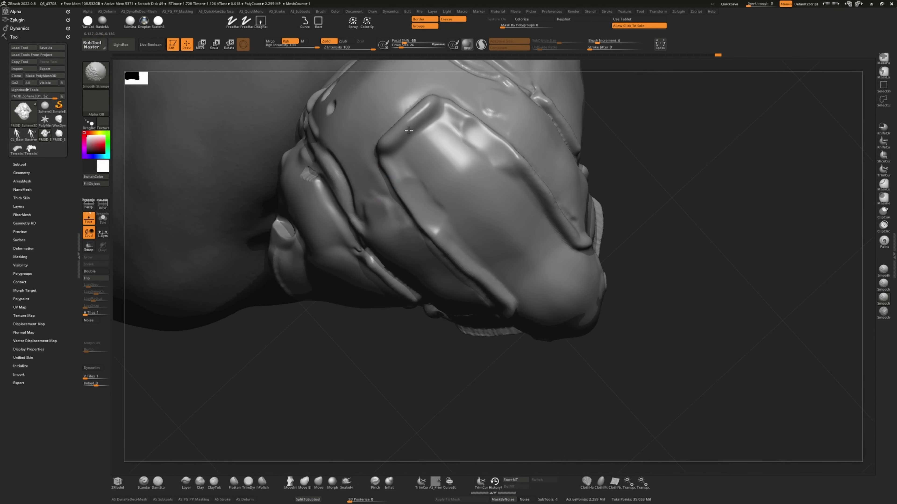
- Select and isolate the nape guard mesh and smooth its surface
left_click(386, 201, "alt")
left_click_drag(251, 250, 307, 214)
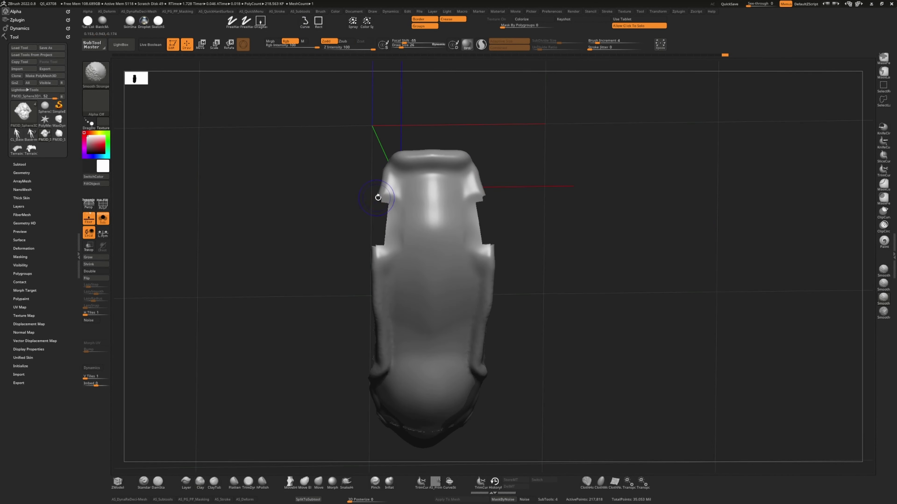
mouse_move(378, 198)
left_mouse_down()
mouse_move(294, 208)
mouse_move(222, 104)
mouse_move(224, 234)
mouse_move(214, 285)
mouse_move(260, 457)
mouse_move(323, 200)
mouse_move(302, 273)
mouse_move(537, 314)
mouse_move(276, 304)
mouse_move(406, 357)
mouse_move(284, 270)
mouse_move(310, 304)
mouse_move(300, 306)
mouse_move(397, 294)
left_mouse_up()
- Mask the bust's neck, shoulders and chest on the head mesh and extract the masked area as a separate suit shell
left_click(407, 357, "alt")
key("shift+s")
left_click_drag(313, 287, 503, 298, "ctrl")
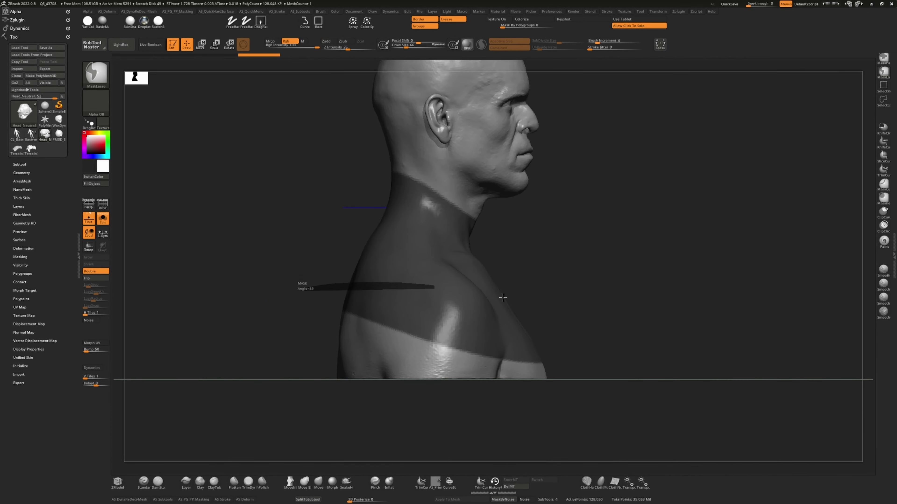
mouse_move(231, 294)
left_mouse_down()
mouse_move(260, 214)
mouse_move(190, 353)
left_mouse_up()
key("space")
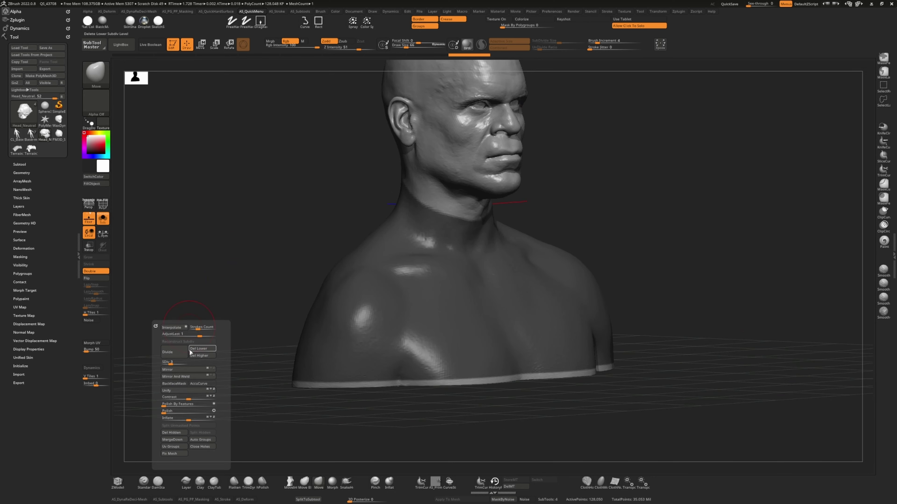
left_click(194, 420)
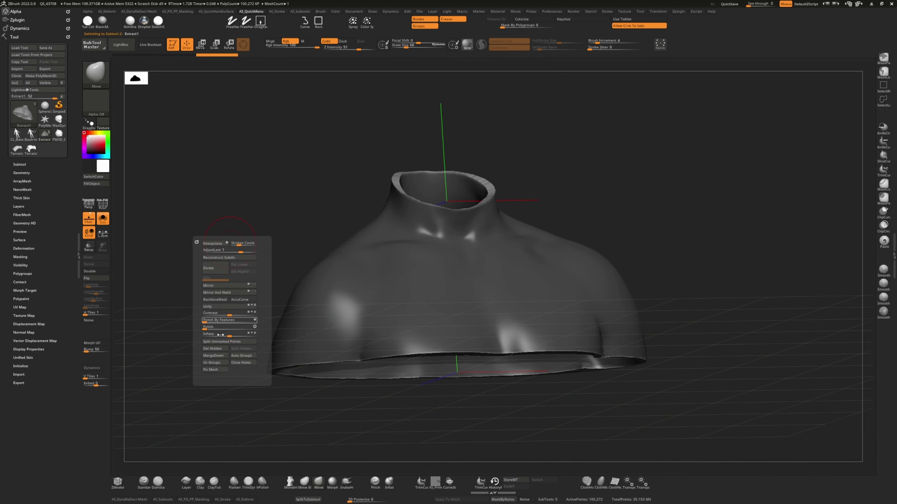
- Thicken the open rims of the extracted suit shell, clear its mask and smooth the shell
key("space")
key("space")
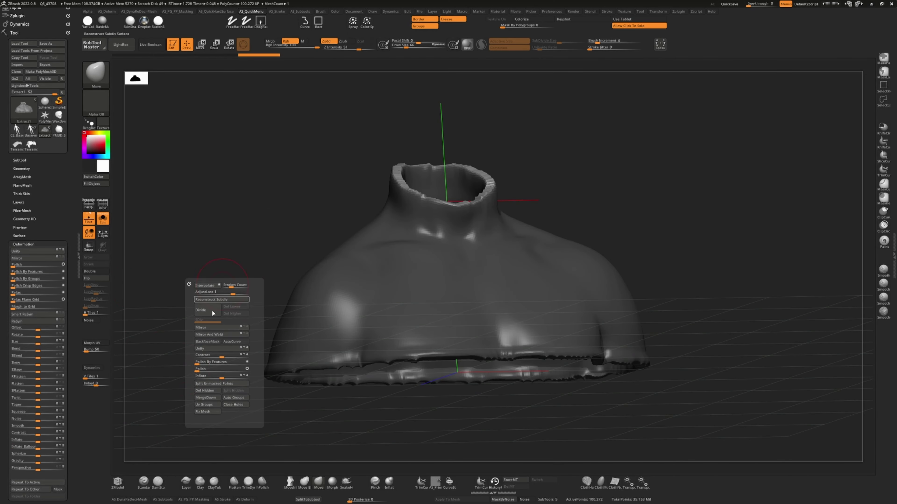
left_click(190, 445)
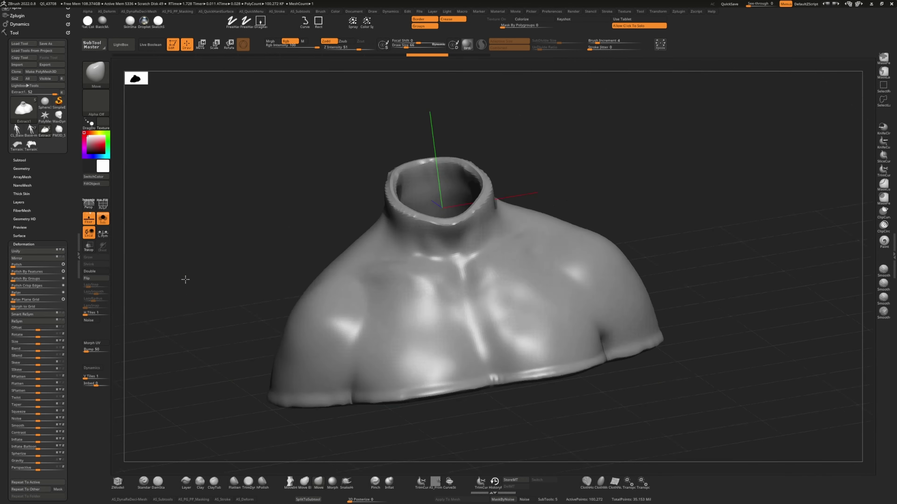
key("ctrl+shift+s")
- Fit the suit's collar around the neck beneath the helmet with the Move brush
left_click_drag(184, 279, 289, 304)
left_click_drag(319, 199, 270, 192)
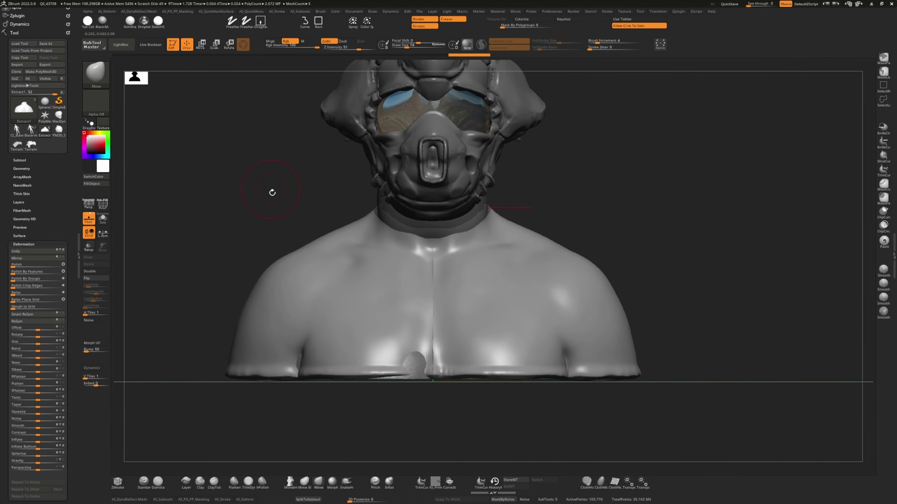
left_click_drag(158, 284, 268, 194)
left_click(269, 194, "alt")
left_click_drag(391, 242, 309, 200)
left_click(310, 200, "alt")
left_click_drag(162, 199, 194, 144)
left_click(411, 250, "alt")
left_click_drag(410, 250, 525, 240)
- Select the suit mesh and hide the helmet and visor meshes to expose its collar
left_click(103, 218)
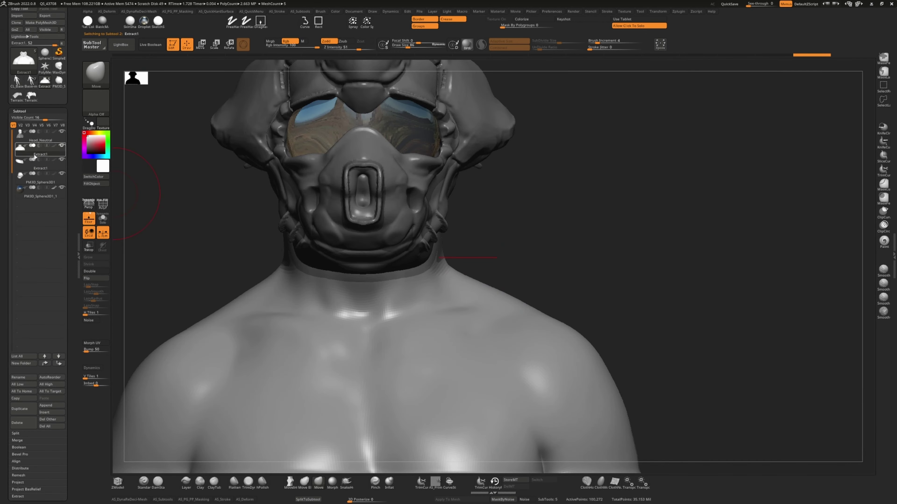
left_click(62, 173)
left_click(40, 192)
left_click(62, 187)
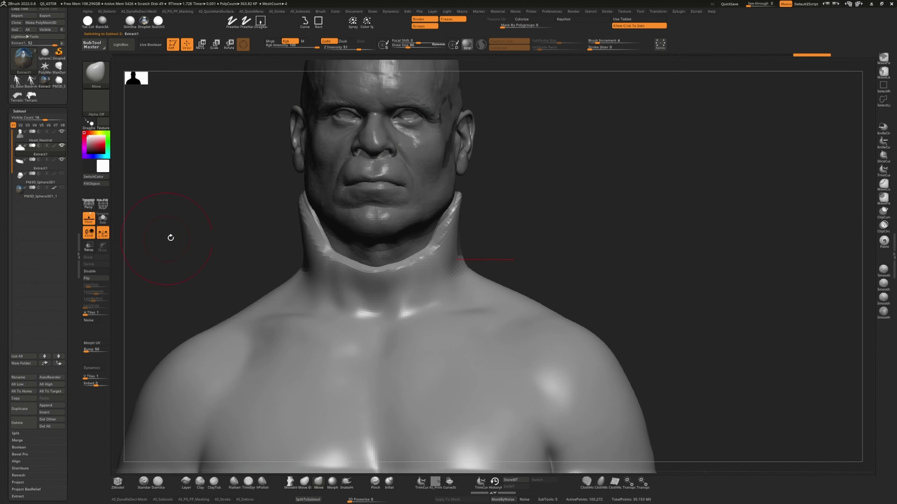
- Subdivide the suit mesh and shape its tall collar around the nape
mouse_move(170, 237)
left_mouse_down()
mouse_move(266, 210)
mouse_move(230, 154)
mouse_move(218, 197)
mouse_move(282, 213)
mouse_move(439, 306)
mouse_move(322, 319)
mouse_move(186, 256)
mouse_move(194, 286)
mouse_move(248, 329)
left_mouse_up()
key("space")
mouse_move(351, 335)
left_mouse_down()
mouse_move(260, 254)
mouse_move(237, 252)
mouse_move(250, 256)
mouse_move(253, 280)
mouse_move(190, 234)
mouse_move(299, 304)
mouse_move(180, 248)
mouse_move(448, 310)
mouse_move(370, 255)
mouse_move(337, 213)
left_mouse_up()
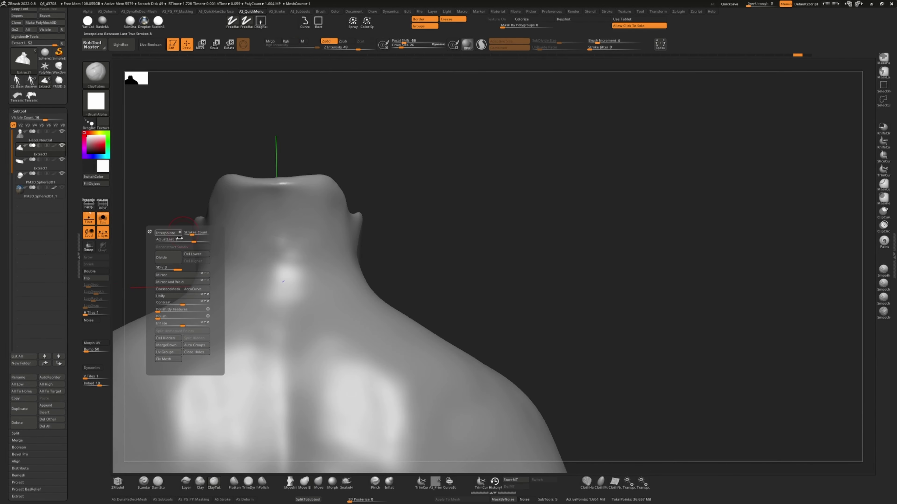
left_click(103, 219)
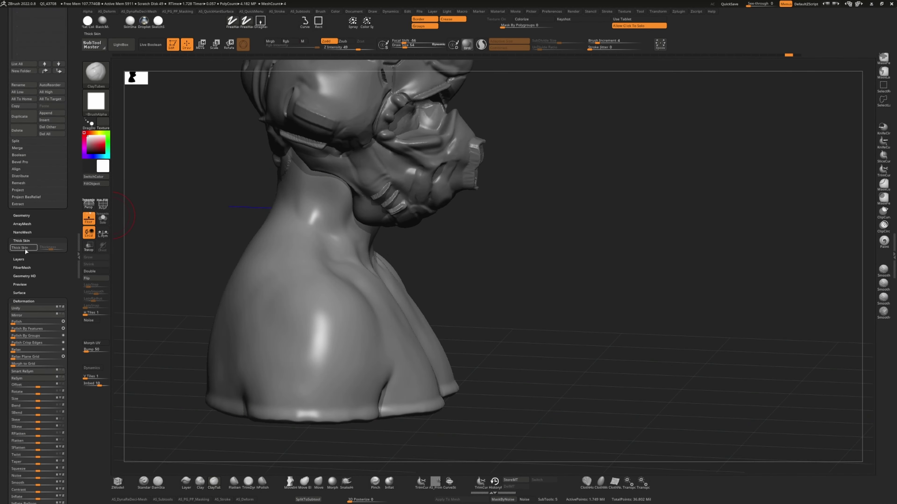
- Turn on Thick Skin with a thickness of about 3.5, set Z Intensity to 100 and sculpt panel lines across the suit's chest and shoulders
left_click(48, 248)
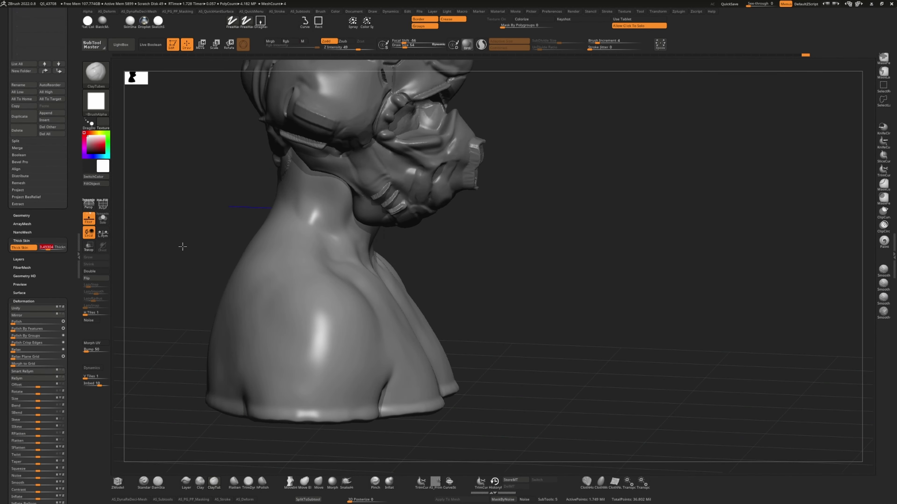
left_click(357, 56)
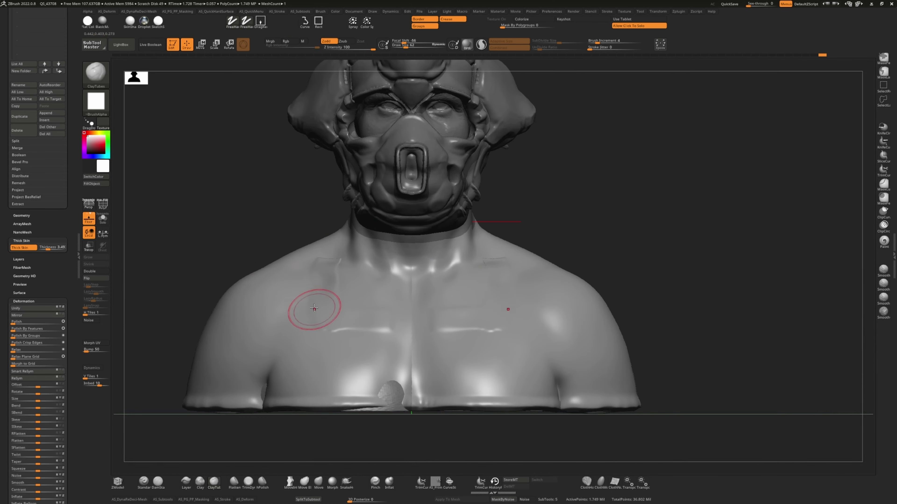
key("ctrl+z")
key("ctrl+z")
key("ctrl+z")
key("ctrl+z")
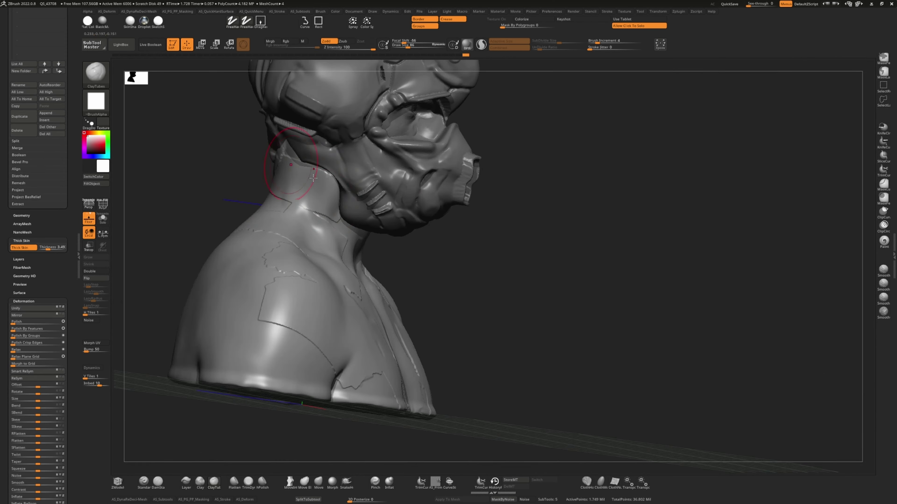
- Carve angular panel seams into the suit's back and chest and sculpt a ribbed panel down the throat with ClayTubes
key("ctrl+shift+z")
key("ctrl+shift+z")
key("ctrl+shift+z")
key("ctrl+shift+z")
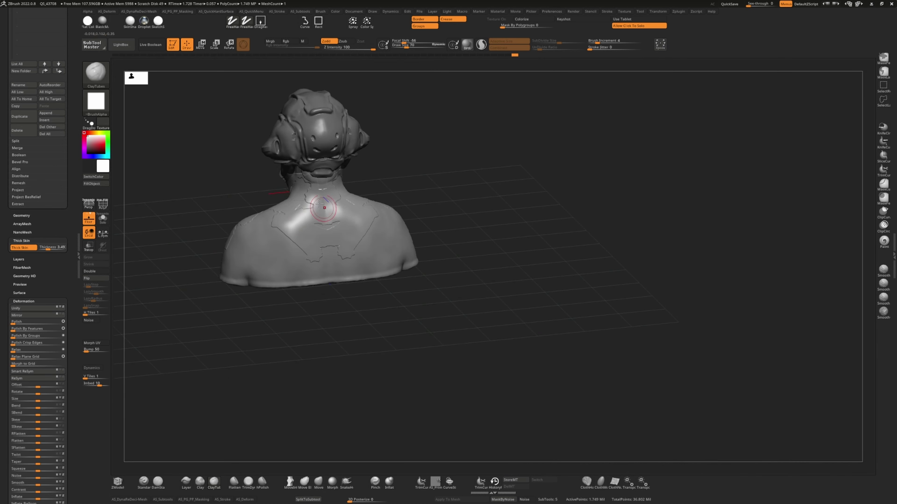
key("ctrl+shift+z")
key("ctrl+shift+z")
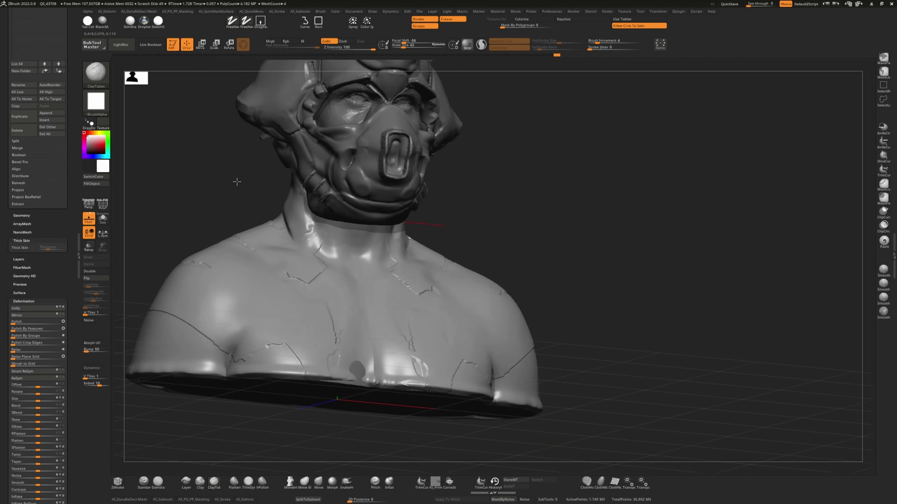
key("ctrl+shift+z")
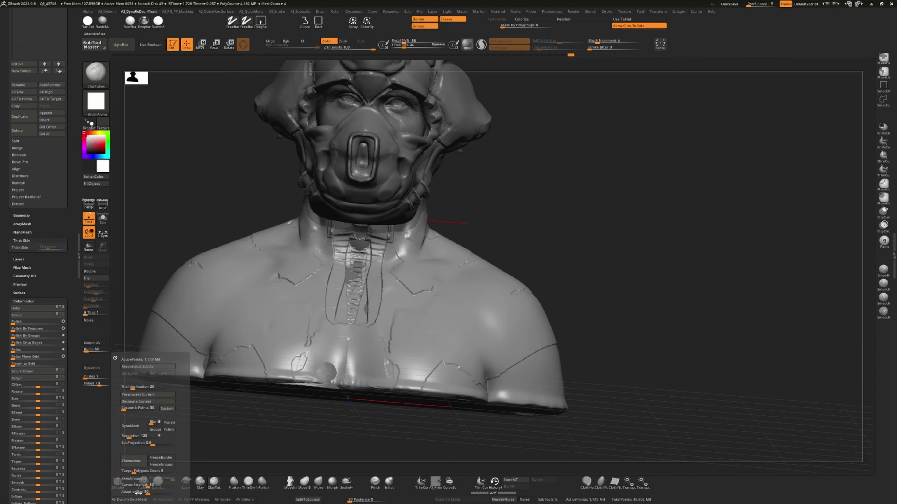
- Isolate the suit with its wireframe shown and rebuild its mesh with DynaMesh
left_click(103, 218)
left_click(103, 205)
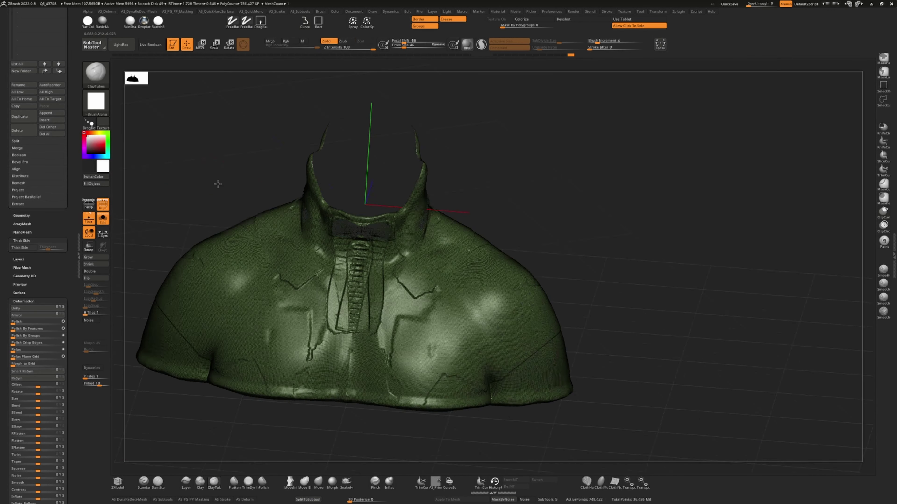
key("ctrl+shift+z")
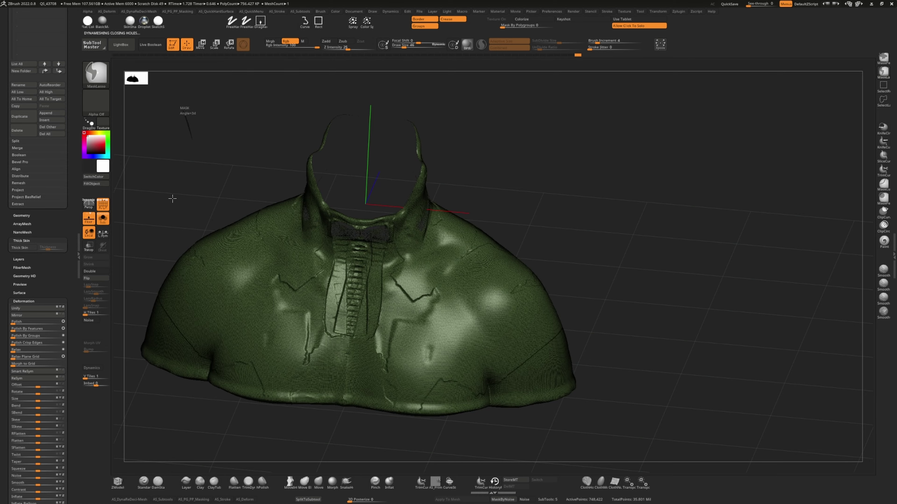
left_click_drag(589, 204, 132, 162)
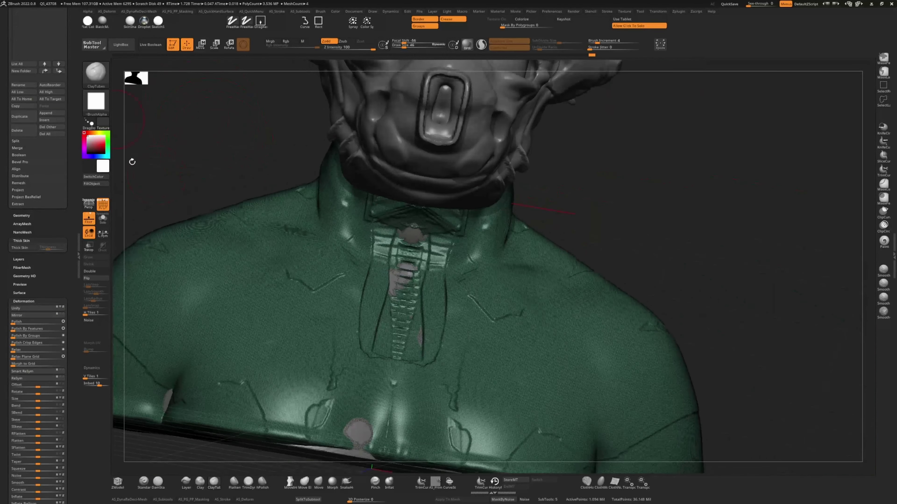
- Hide the suit's wireframe, show the whole bust, sculpt raised pads down the spine and flatten the shoulders with TrimDynamic
key("shift+f")
key("f")
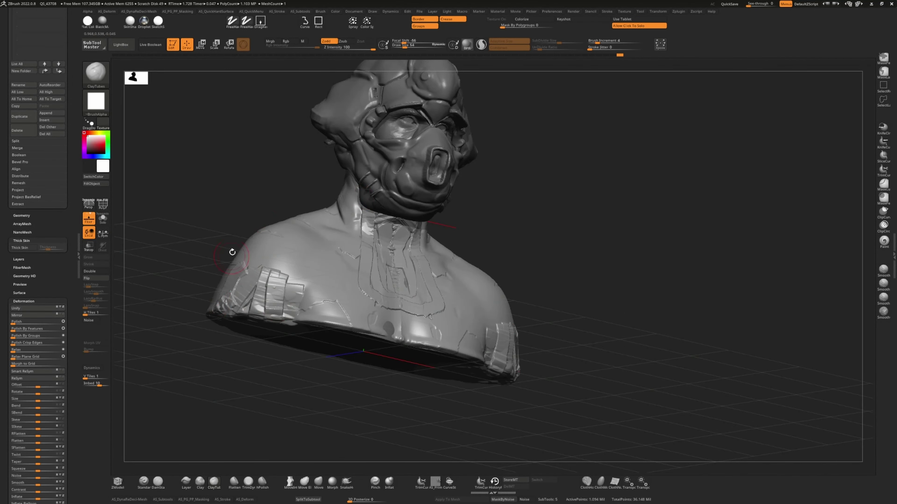
mouse_move(232, 251)
left_mouse_down()
mouse_move(185, 186)
mouse_move(500, 342)
left_mouse_up()
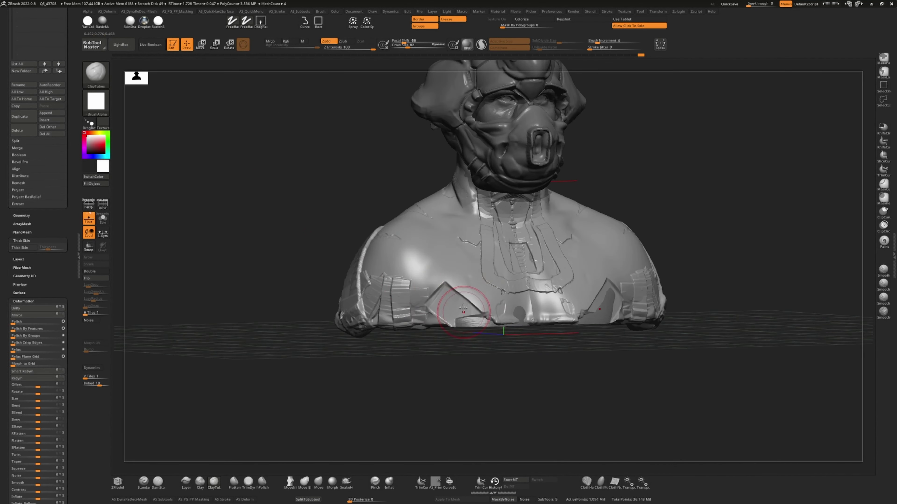
mouse_move(423, 150)
left_mouse_down()
mouse_move(374, 160)
mouse_move(421, 171)
mouse_move(275, 141)
mouse_move(296, 200)
mouse_move(391, 228)
left_mouse_up()
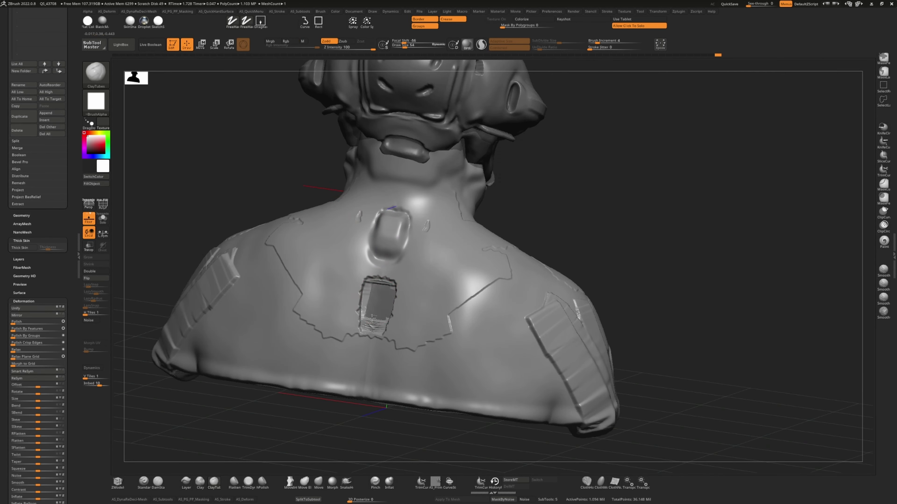
mouse_move(339, 350)
left_mouse_down()
mouse_move(214, 160)
mouse_move(352, 326)
mouse_move(254, 386)
mouse_move(290, 470)
left_mouse_up()
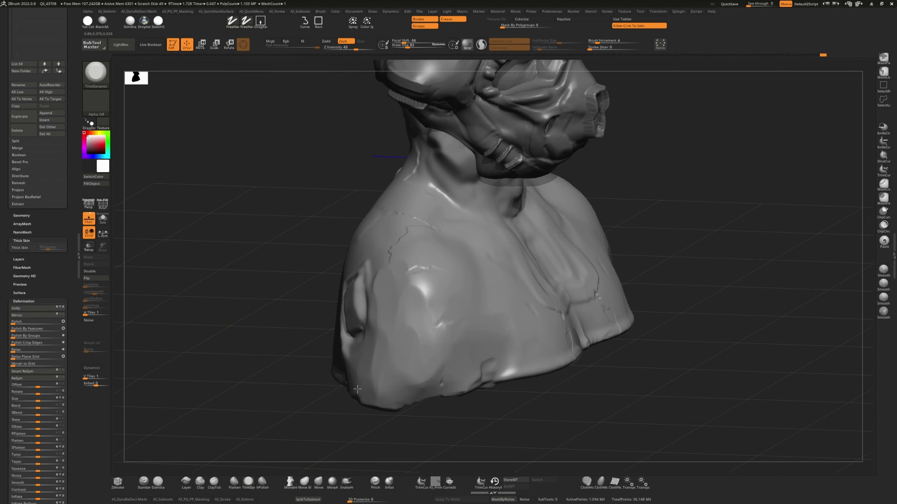
left_click_drag(357, 389, 140, 60)
- Load the Nash slash brush from the brush library and cut mirrored collar strips and chest panel grooves into the suit
key("comma")
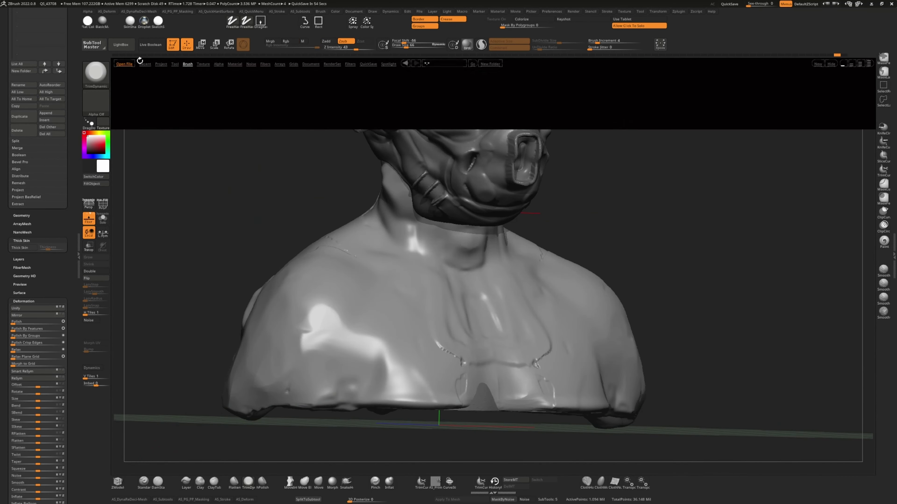
double_click(320, 86)
left_click_drag(320, 176, 439, 231)
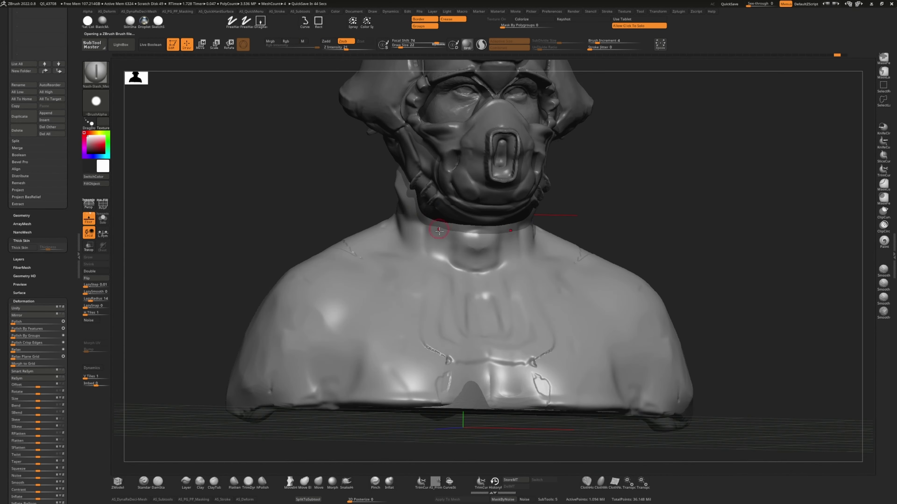
left_click_drag(471, 258, 423, 228)
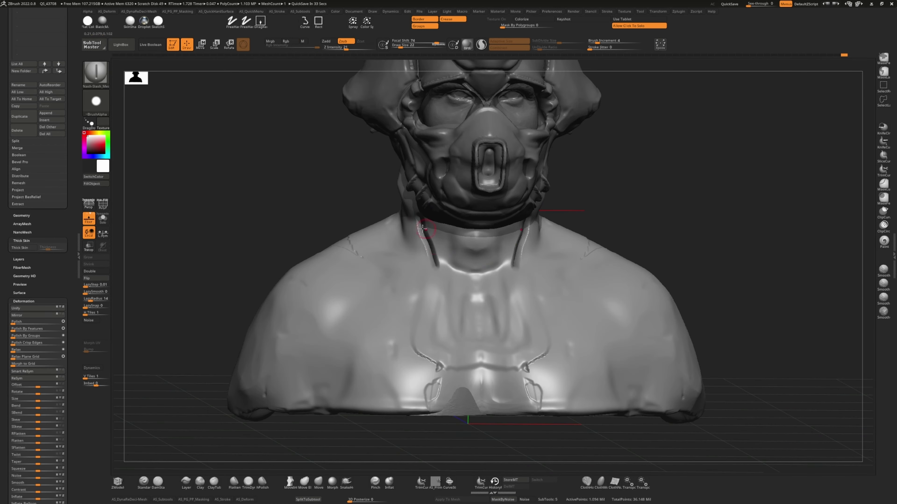
left_click_drag(477, 269, 417, 298)
left_click_drag(487, 363, 444, 280)
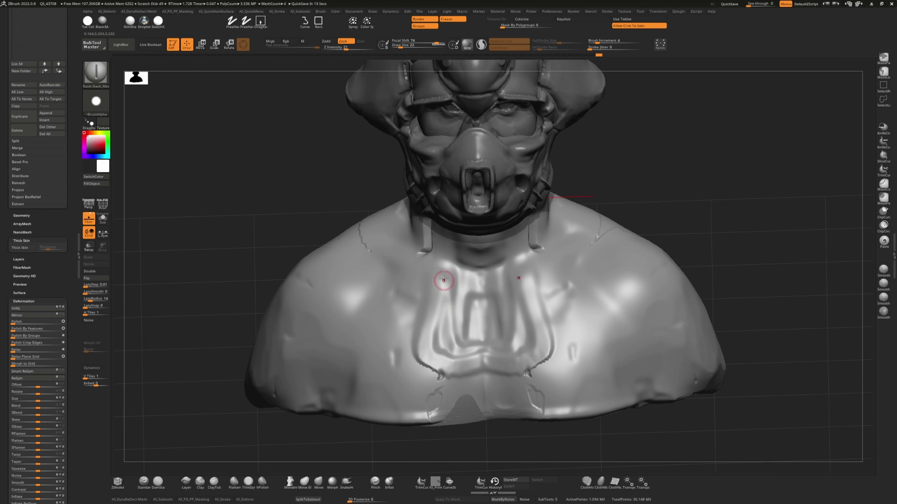
left_click_drag(460, 316, 283, 180)
- Build up the suit's chest muscles and round shoulder pads with the Clay brush
left_click(200, 481)
mouse_move(215, 274)
left_mouse_down("alt")
mouse_move(380, 176)
mouse_move(170, 194)
mouse_move(395, 299)
left_mouse_up("alt")
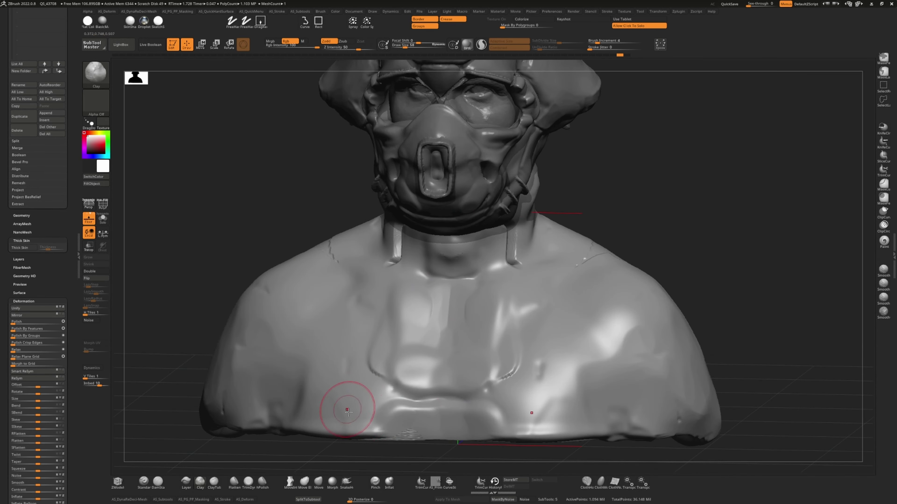
mouse_move(341, 406)
left_mouse_down()
mouse_move(266, 206)
mouse_move(297, 244)
mouse_move(244, 234)
mouse_move(224, 252)
mouse_move(222, 238)
mouse_move(338, 306)
left_mouse_up()
left_click_drag(358, 380, 292, 338)
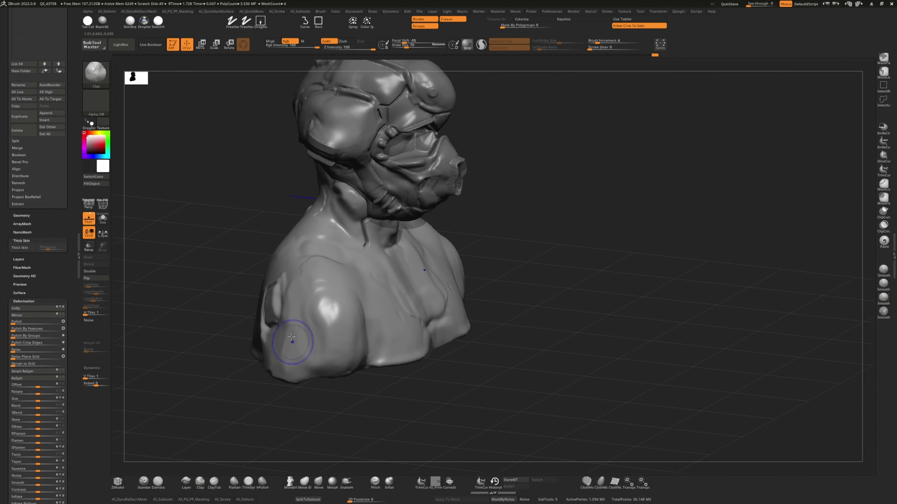
left_click_drag(333, 313, 209, 242)
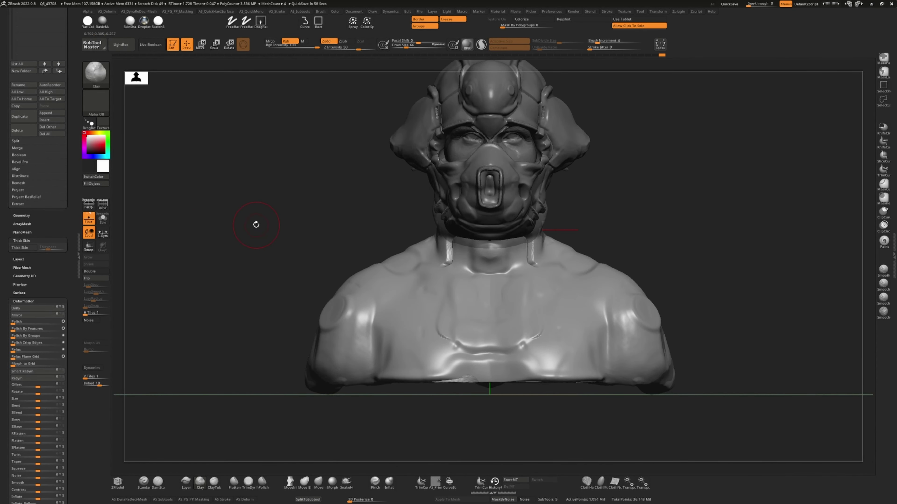
mouse_move(256, 224)
left_mouse_down()
mouse_move(307, 234)
mouse_move(246, 146)
mouse_move(278, 137)
mouse_move(176, 399)
mouse_move(310, 92)
mouse_move(200, 120)
mouse_move(226, 296)
left_mouse_up()
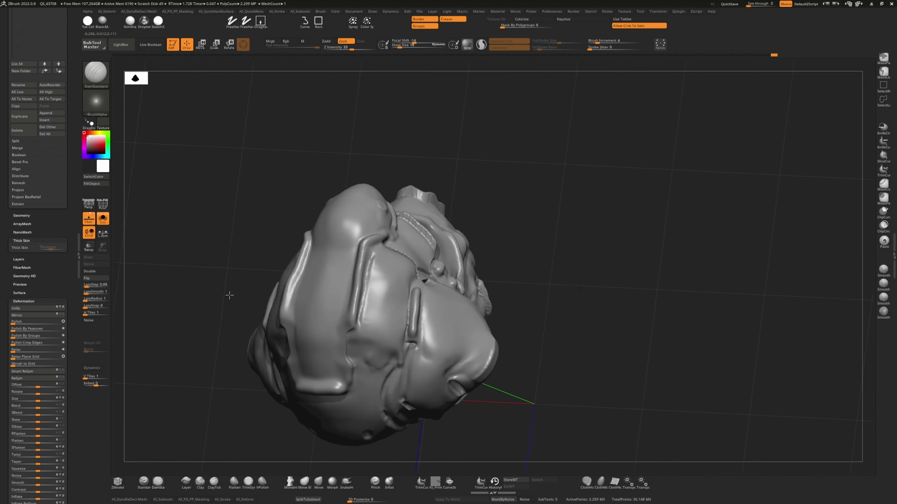
- Build up the helmet's crown and side pods with Clay, and level their surfaces with the Flatten brush
key("b")
key("c")
key("l")
left_click_drag(434, 203, 320, 202)
left_click_drag(348, 149, 268, 226)
mouse_move(417, 169)
left_mouse_down()
mouse_move(248, 180)
mouse_move(302, 234)
mouse_move(215, 448)
left_mouse_up()
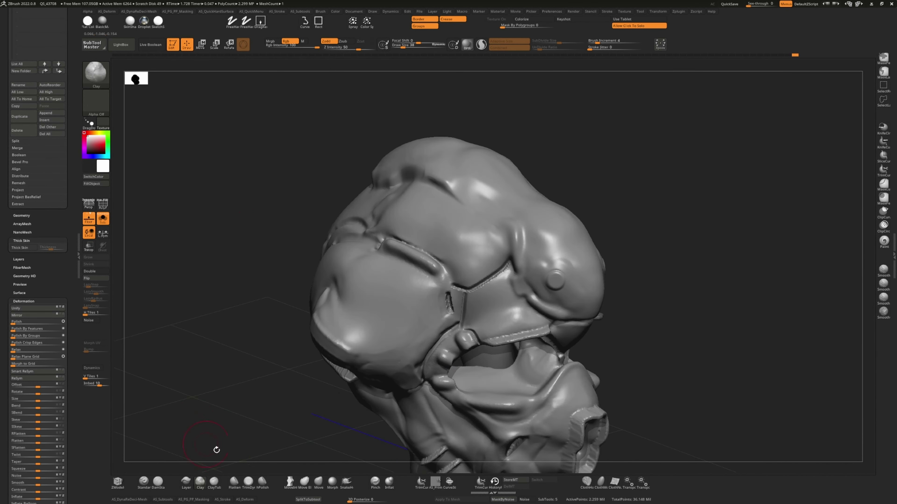
left_click(234, 482)
mouse_move(412, 141)
left_mouse_down()
mouse_move(381, 166)
mouse_move(335, 152)
mouse_move(358, 132)
mouse_move(300, 170)
mouse_move(209, 201)
mouse_move(241, 311)
mouse_move(282, 282)
left_mouse_up()
mouse_move(204, 252)
left_mouse_down()
mouse_move(216, 283)
mouse_move(252, 262)
mouse_move(211, 191)
mouse_move(384, 199)
mouse_move(247, 177)
mouse_move(201, 184)
mouse_move(162, 131)
mouse_move(262, 261)
mouse_move(214, 267)
mouse_move(290, 197)
mouse_move(288, 403)
mouse_move(364, 225)
mouse_move(287, 174)
mouse_move(293, 371)
mouse_move(317, 247)
left_mouse_up()
- Refine the helmet's panel edges and side pod shapes using the DamStandard, Move and Clay brushes
key("b")
key("d")
key("s")
key("b")
key("m")
key("v")
key("b")
key("c")
key("l")
left_click_drag(318, 183, 242, 263)
mouse_move(290, 191)
left_mouse_down()
mouse_move(272, 180)
mouse_move(280, 144)
mouse_move(269, 167)
mouse_move(242, 177)
mouse_move(270, 269)
mouse_move(298, 240)
mouse_move(310, 254)
mouse_move(246, 357)
mouse_move(228, 267)
mouse_move(237, 257)
left_mouse_up()
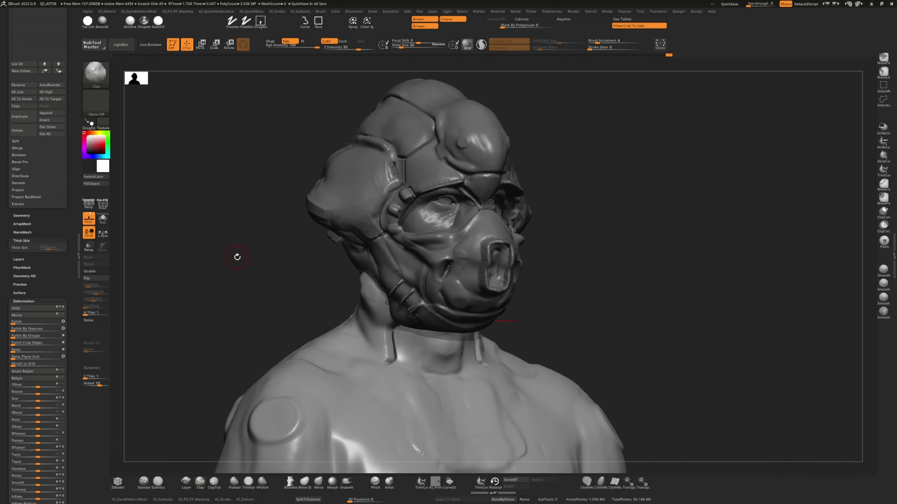
- Cut small mirrored slots into the helmet's brow plate above the nose with the Nash line brush
left_click_drag(237, 257, 482, 164)
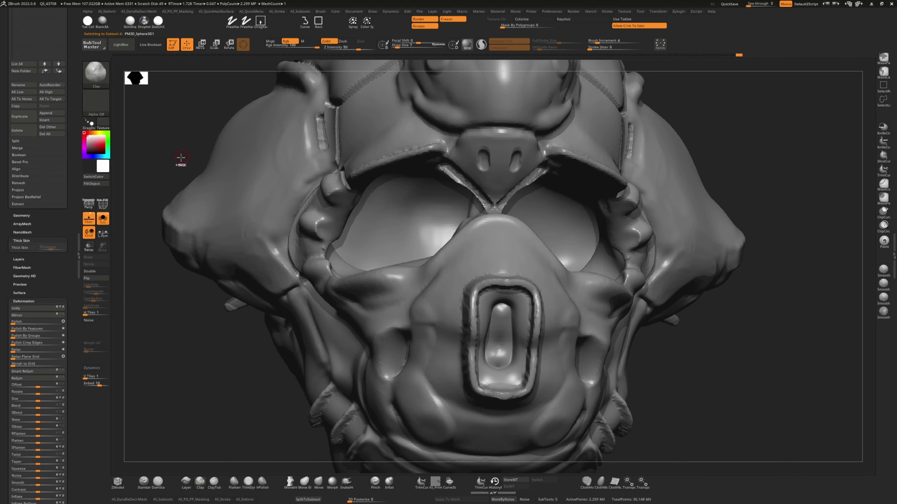
key("b")
left_click(476, 90)
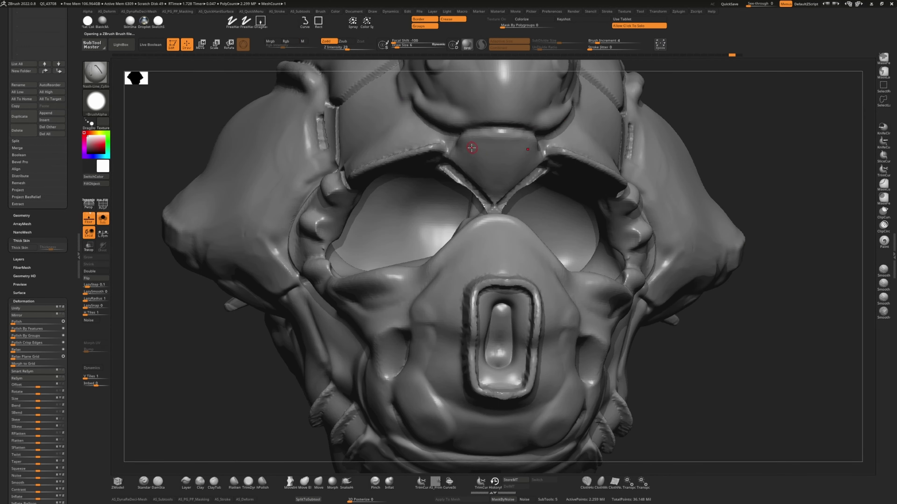
mouse_move(166, 109)
left_mouse_down()
mouse_move(540, 190)
mouse_move(543, 152)
mouse_move(515, 211)
left_mouse_up()
- Sculpt the nape guard at the back of the helmet with the Inflat and Clay brushes and smooth it
key("b")
key("i")
key("n")
key("shift+s")
mouse_move(184, 315)
left_mouse_down()
mouse_move(170, 315)
mouse_move(315, 250)
mouse_move(247, 249)
mouse_move(131, 482)
left_mouse_up()
mouse_move(274, 255)
left_mouse_down()
mouse_move(262, 258)
mouse_move(278, 269)
mouse_move(267, 277)
mouse_move(307, 263)
left_mouse_up()
left_click_drag(256, 345, 198, 332)
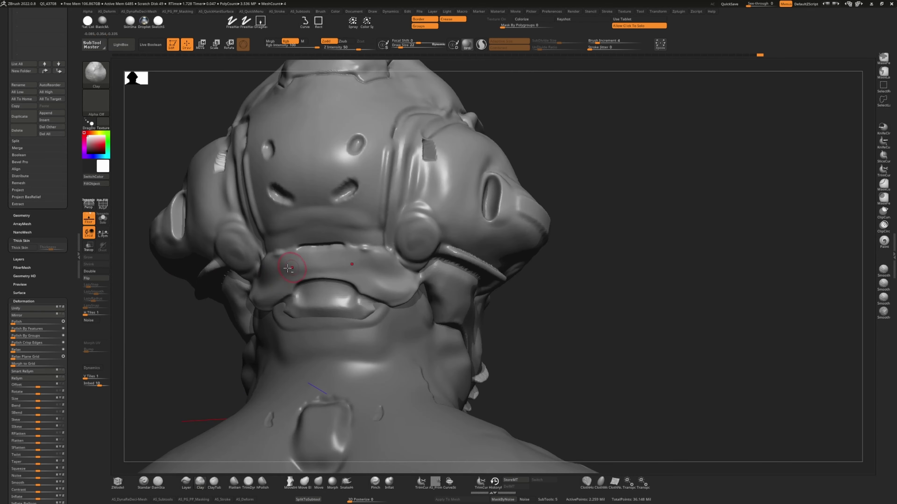
left_click_drag(300, 261, 353, 269, "shift")
mouse_move(183, 339)
left_mouse_down()
mouse_move(174, 337)
mouse_move(180, 315)
mouse_move(247, 247)
mouse_move(309, 260)
left_mouse_up()
- Sharpen the nape guard's planes and lower rim using the Standard, Smooth Stronger and Flatten brushes
key("b")
key("s")
key("t")
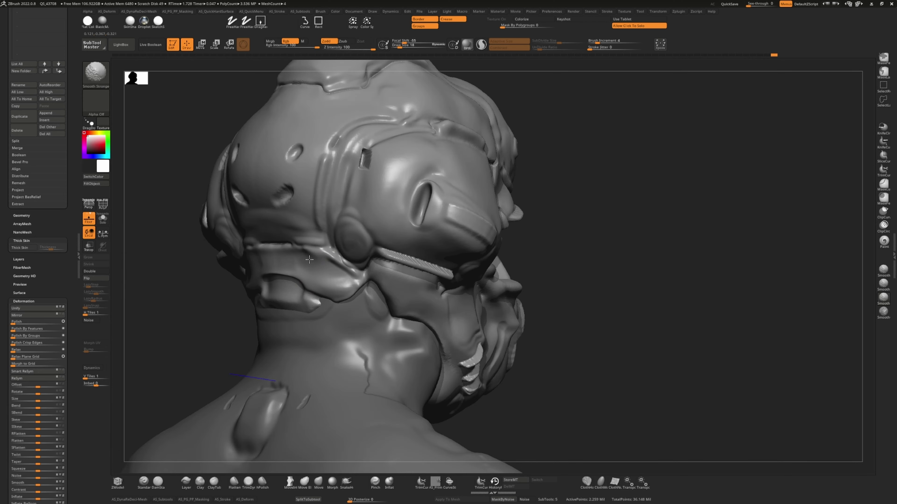
left_click_drag(143, 308, 350, 291)
key("b")
key("f")
key("l")
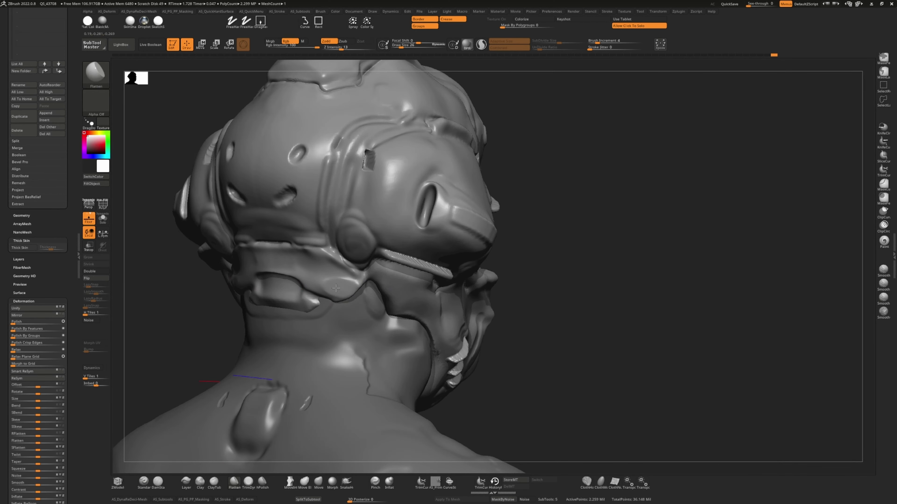
mouse_move(329, 263)
left_mouse_down()
mouse_move(176, 287)
mouse_move(232, 255)
mouse_move(292, 250)
mouse_move(188, 305)
left_mouse_up()
- Turn on perspective for the bust and try out the 3D Posterize filter on it
key("f")
left_click_drag(190, 260, 197, 293)
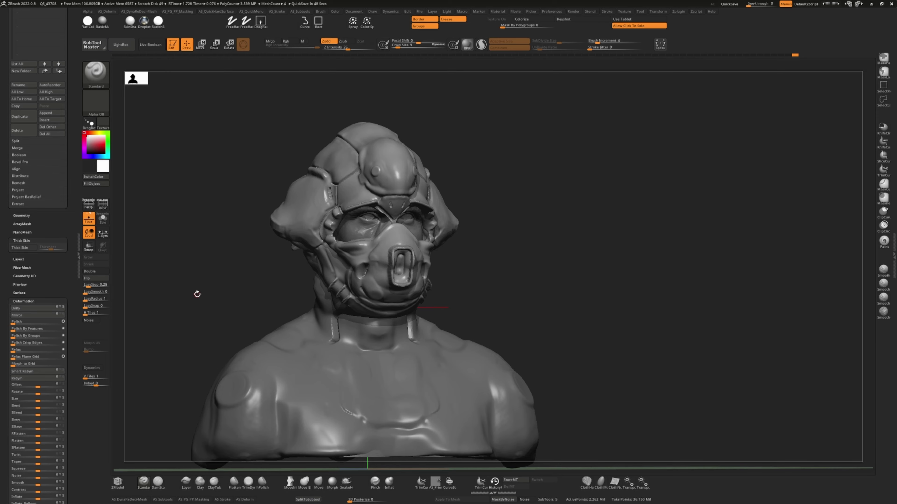
key("p")
left_click(358, 500)
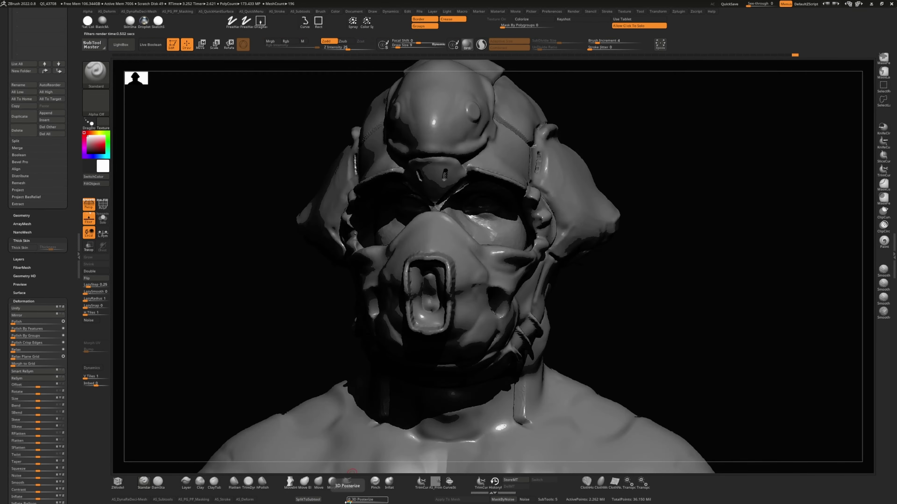
left_click_drag(348, 500, 365, 500)
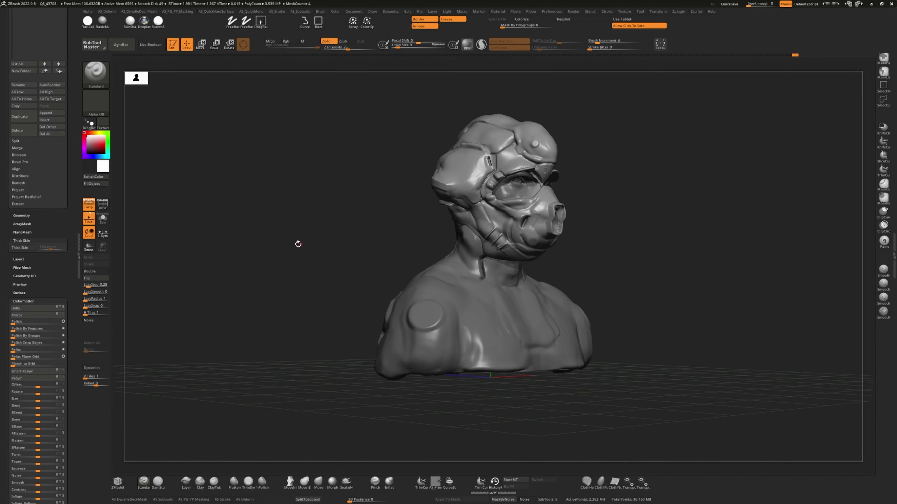
- Carve a stepped, mirrored panel seam across the suit's upper back with DamStandard
mouse_move(296, 245)
left_mouse_down()
mouse_move(220, 269)
mouse_move(158, 390)
left_mouse_up()
key("b")
key("d")
key("s")
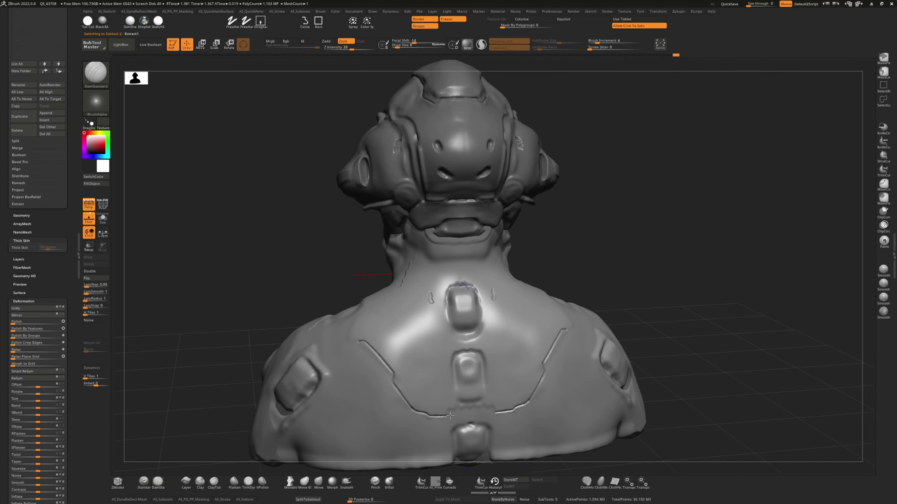
left_click_drag(455, 409, 411, 408)
mouse_move(466, 408)
left_mouse_down()
mouse_move(318, 371)
mouse_move(250, 315)
mouse_move(211, 301)
mouse_move(219, 323)
mouse_move(194, 305)
mouse_move(229, 311)
left_mouse_up()
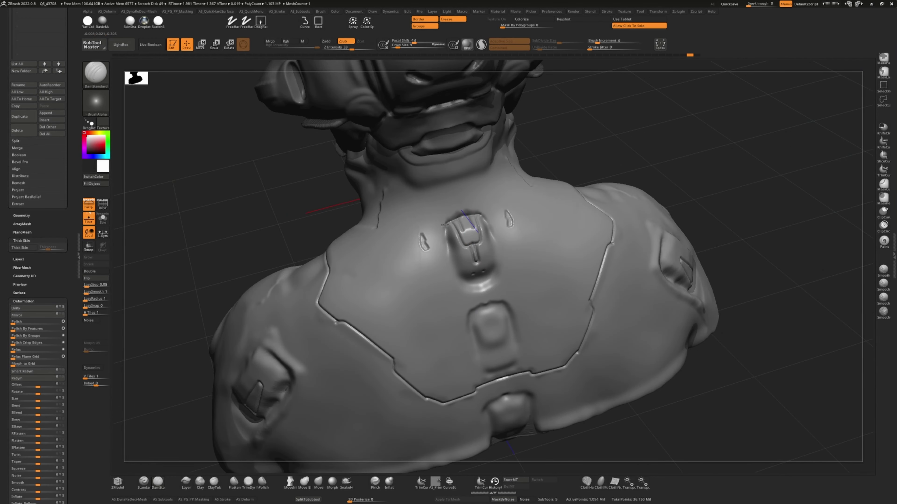
- Carve angular outlines around the three raised spine pads on the suit's back with DamStandard
left_click_drag(444, 225, 447, 281)
left_click_drag(230, 206, 220, 212)
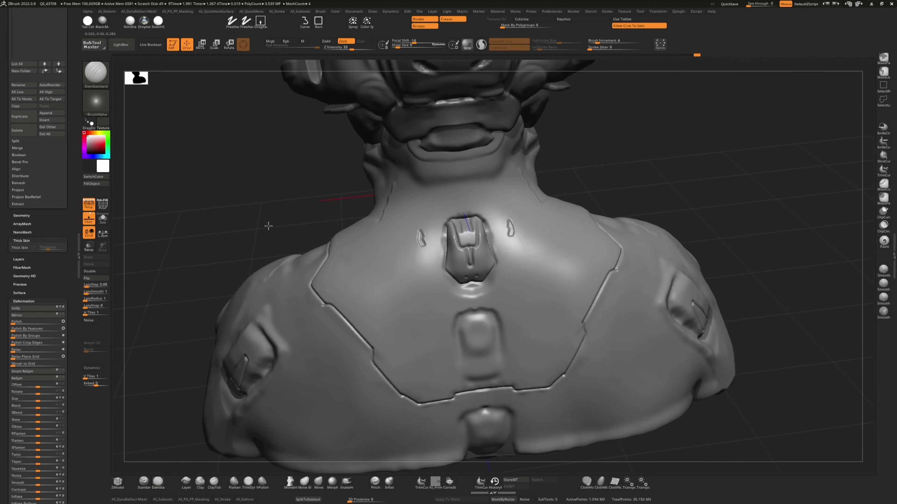
right_click_drag(368, 264, 462, 323)
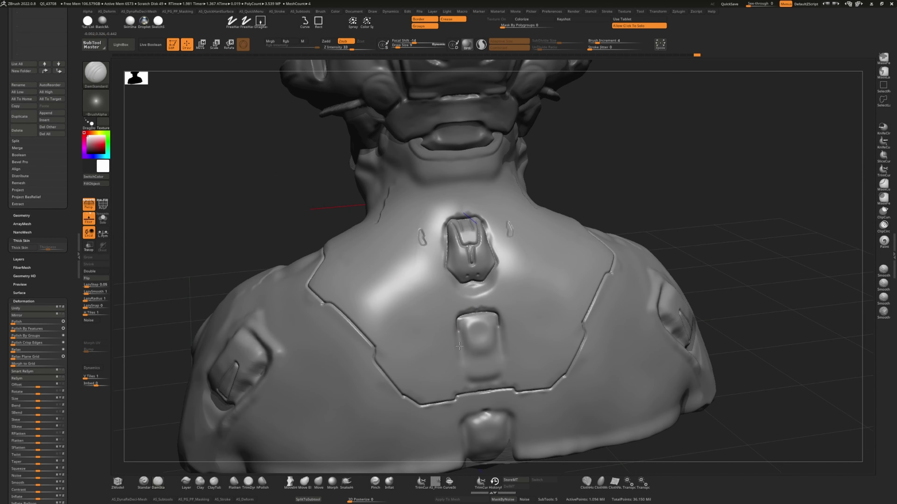
left_click_drag(220, 248, 457, 371)
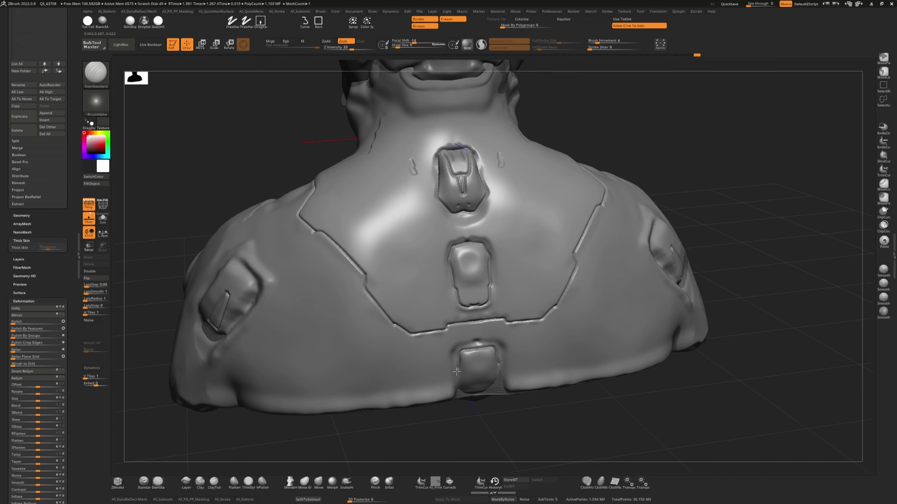
- Sculpt mirrored fabric folds across the suit's lower back with the Clay and Standard brushes
key("b")
key("c")
key("l")
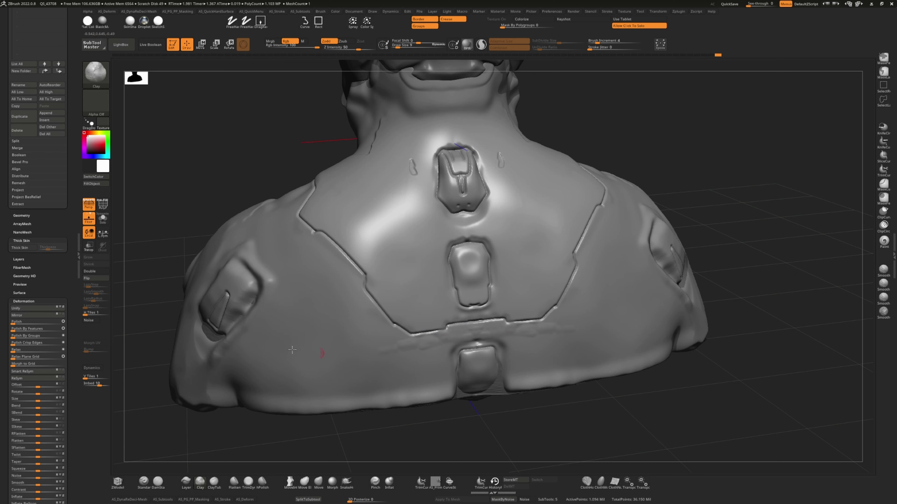
key("b")
key("s")
key("t")
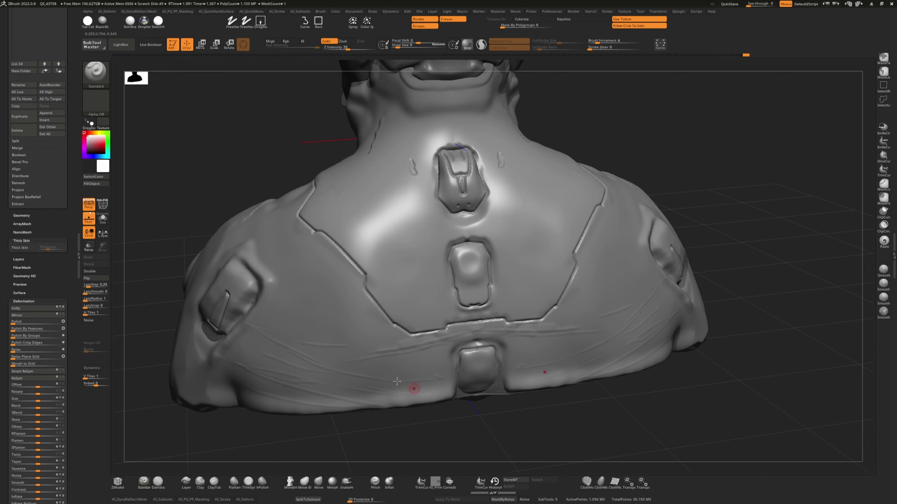
right_click_drag(292, 212, 362, 43)
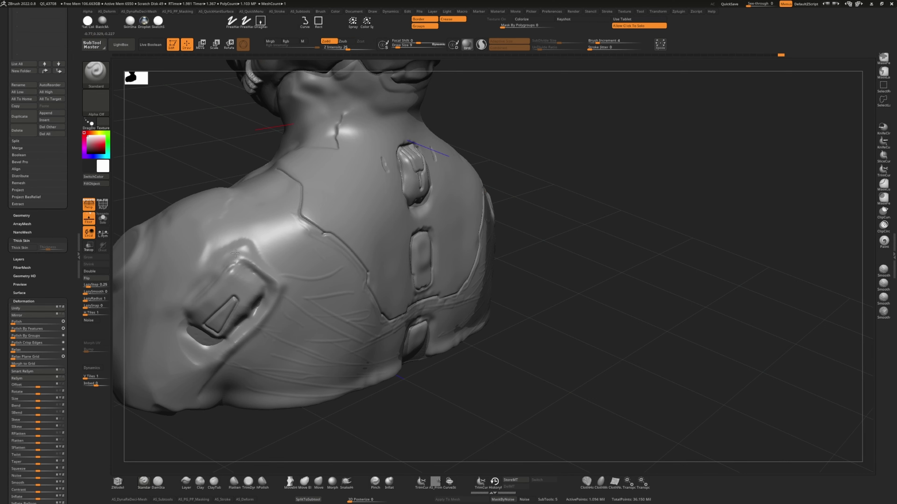
- Build up the suit around the rear shoulder pads with Clay and carve mirrored chest seams with DamStandard
left_click(199, 483)
mouse_move(269, 148)
right_mouse_down("alt")
mouse_move(214, 426)
mouse_move(365, 326)
right_mouse_up("alt")
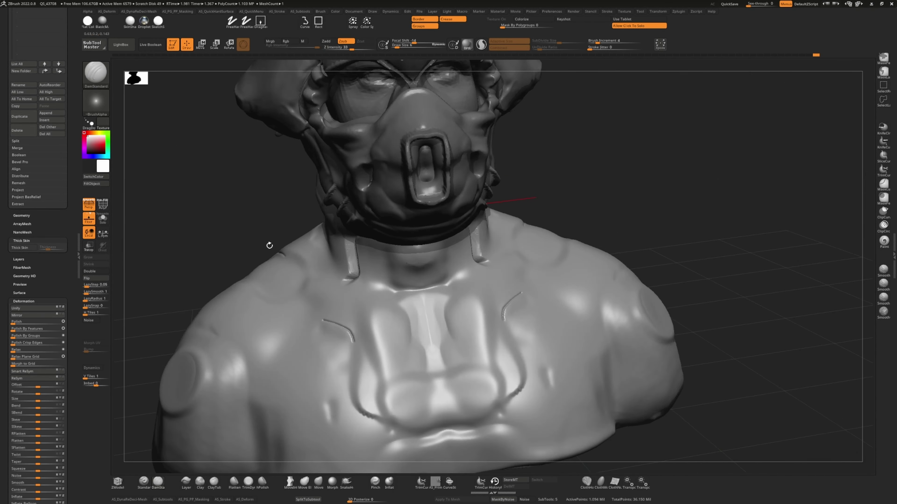
right_click_drag(444, 392, 176, 216)
- Sculpt a raised throat panel and fill out the front chest panel with the Clay brush
key("b")
key("c")
key("l")
mouse_move(208, 406)
right_mouse_down()
mouse_move(198, 356)
mouse_move(353, 406)
mouse_move(160, 427)
mouse_move(160, 314)
mouse_move(195, 267)
mouse_move(368, 269)
right_mouse_up()
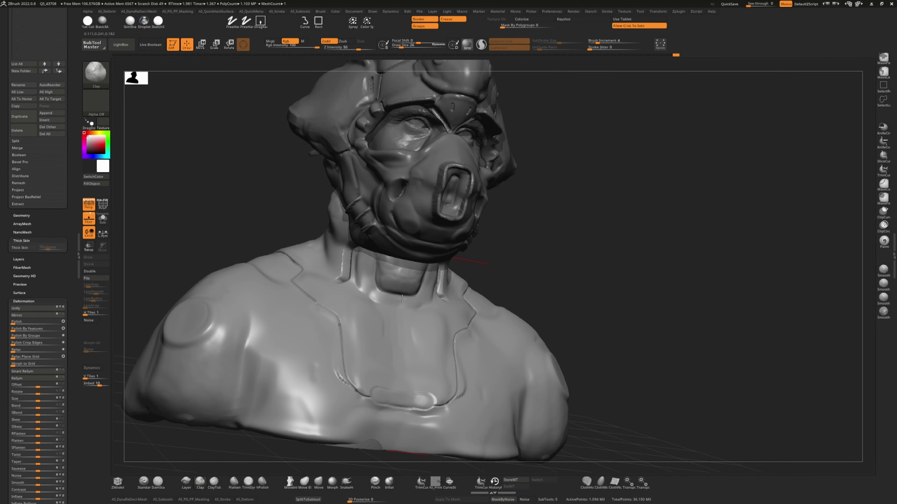
right_click_drag(363, 298, 243, 260, "ctrl")
key("f")
- Pick an orange colour and fill the suit with it
left_click(90, 133)
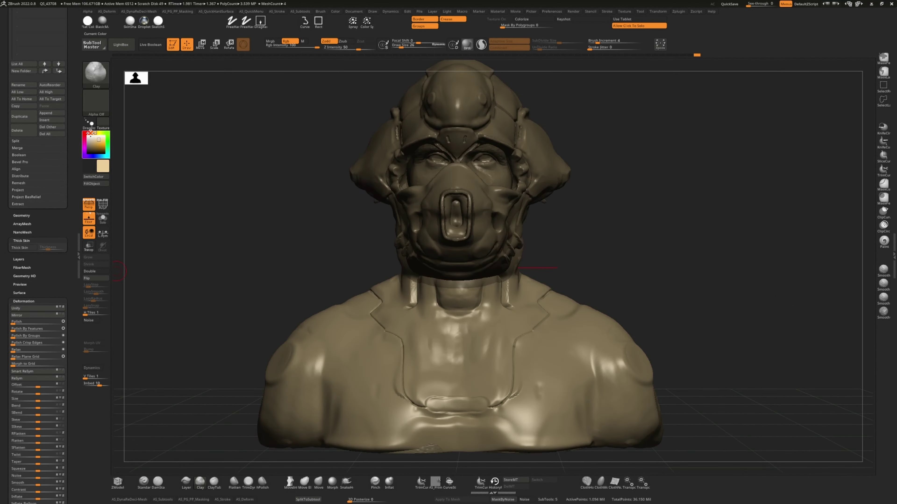
left_click_drag(97, 140, 103, 143)
right_click_drag(229, 244, 197, 248)
- Choose the Paint brush and a light violet colour and paint mirrored strokes across the upper chest
key("b")
key("p")
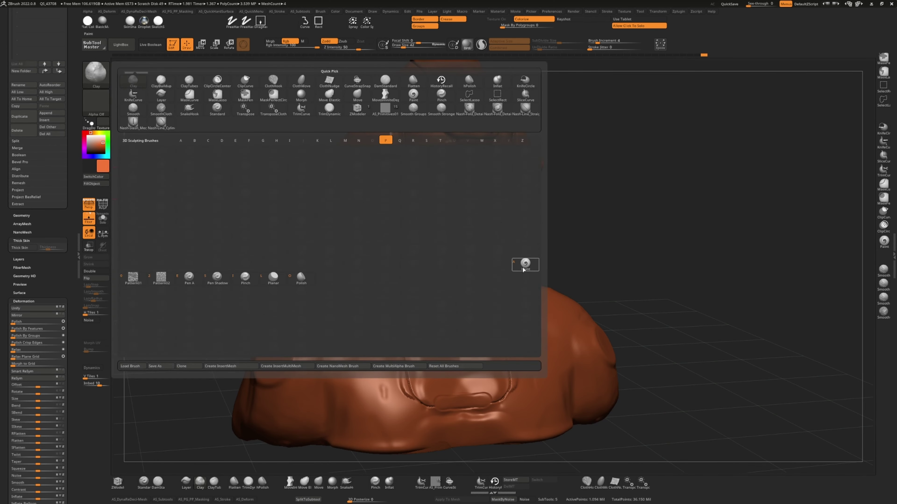
key("a")
left_click_drag(92, 157, 101, 140)
left_click_drag(392, 378, 356, 329)
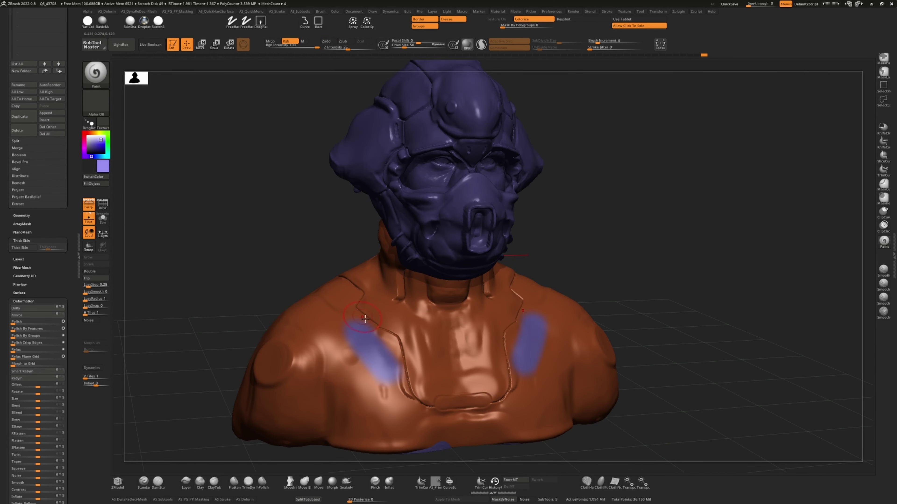
- Paint the front chest panel light grey and its border and the surrounding collar violet
scroll(228, 226, "down", 5)
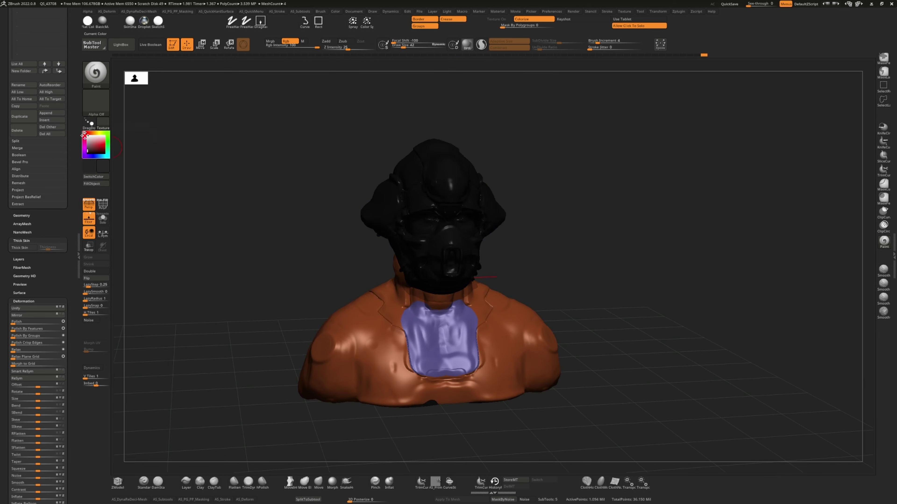
scroll(459, 282, "up", 8)
mouse_move(459, 276)
left_mouse_down()
mouse_move(465, 413)
mouse_move(502, 389)
left_mouse_up()
scroll(318, 247, "down", 5)
mouse_move(176, 212)
left_mouse_down()
mouse_move(254, 211)
mouse_move(260, 201)
left_mouse_up()
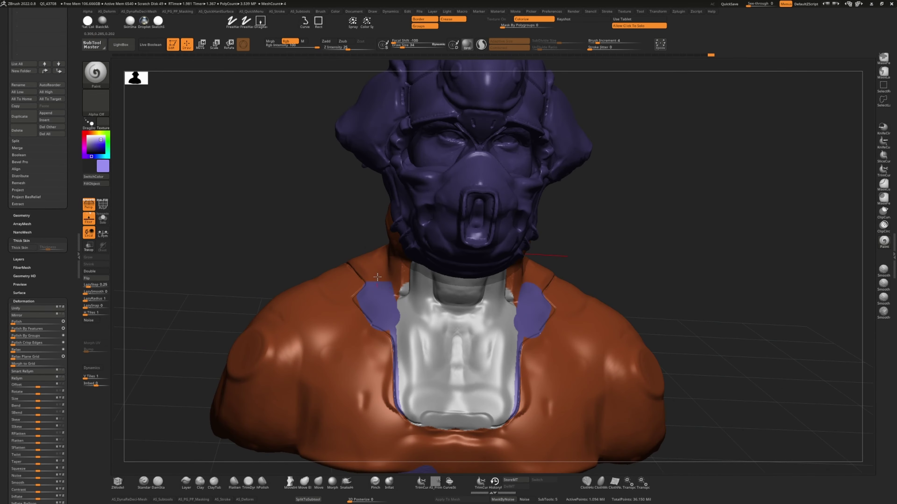
left_click_drag(353, 237, 397, 240)
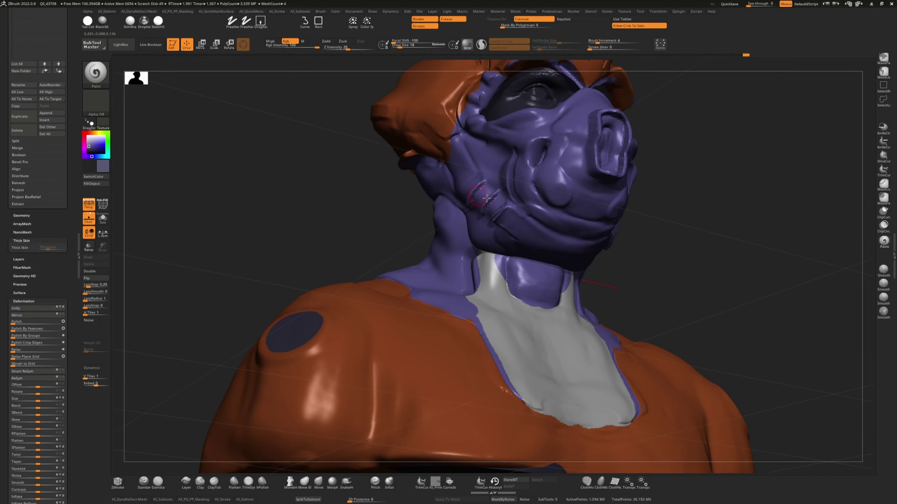
- Paint the mask's cheek clasp and mouth vent and the rim around the eyes dark violet-grey
left_click(499, 209, "alt")
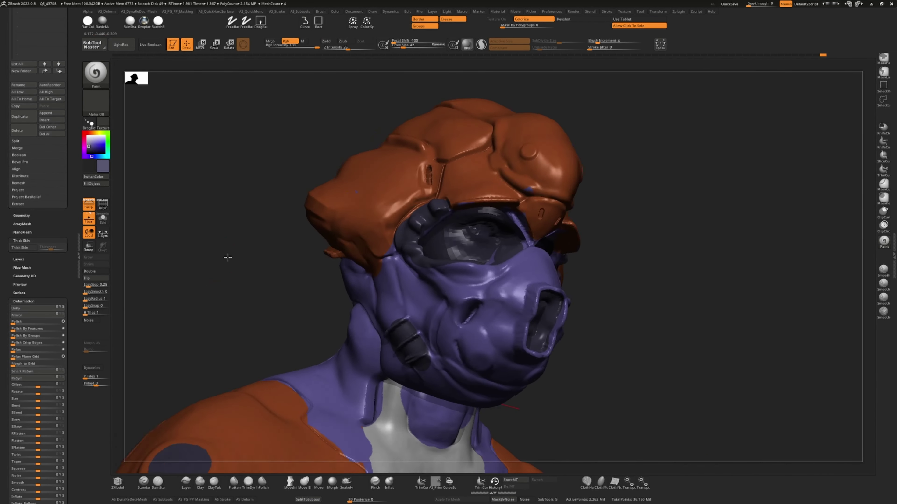
left_click_drag(226, 256, 272, 301)
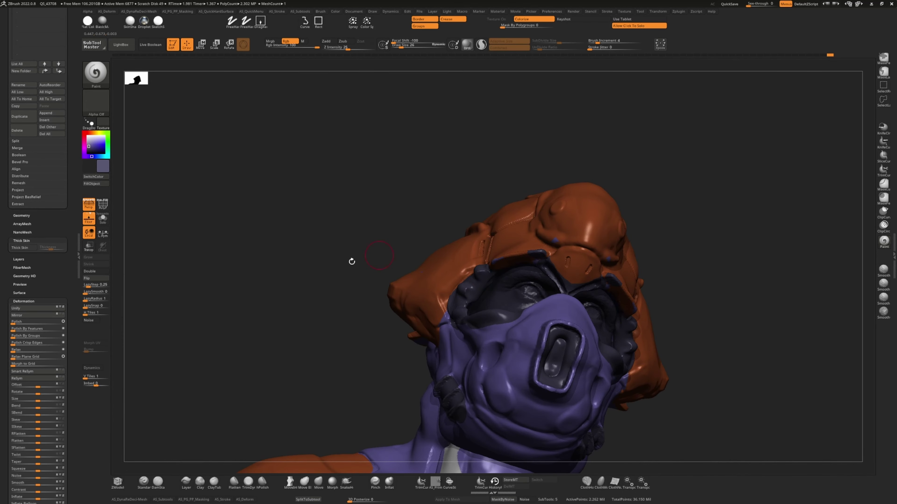
mouse_move(350, 260)
left_mouse_down()
mouse_move(349, 202)
mouse_move(350, 216)
left_mouse_up()
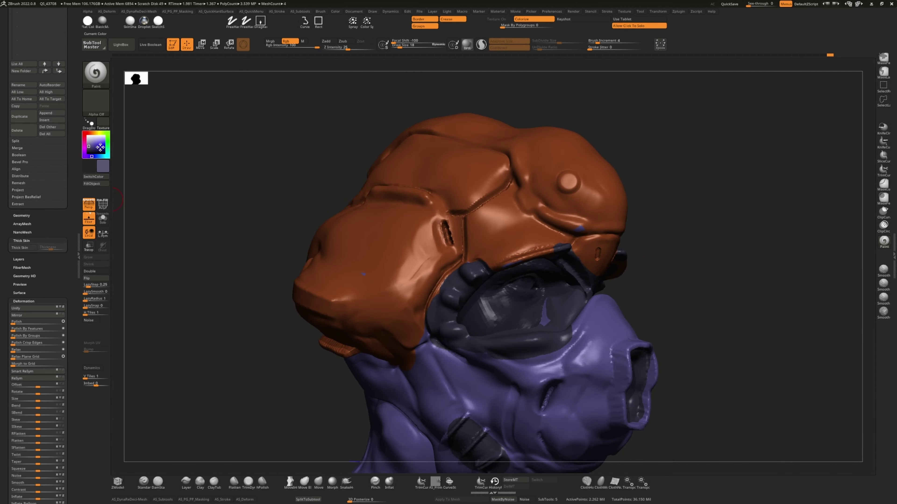
- Set the brush alpha to the square Alpha 28 and paint crisp orange and dark grey edges around the eye rim and helmet side
left_click(96, 103)
left_click(186, 134)
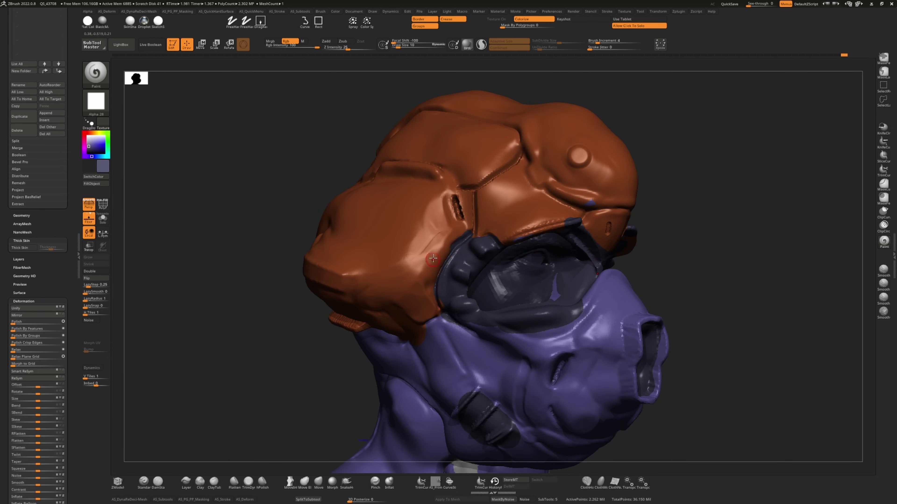
key("c")
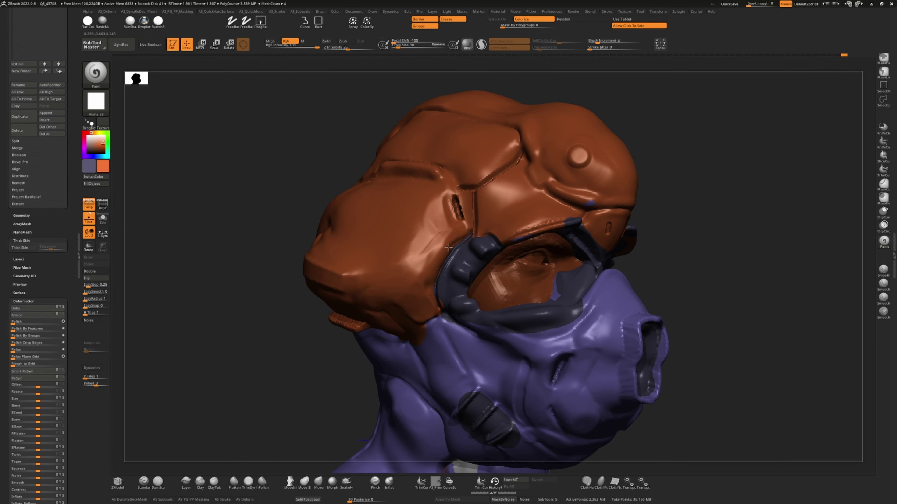
right_click_drag(449, 248, 421, 318)
key("c")
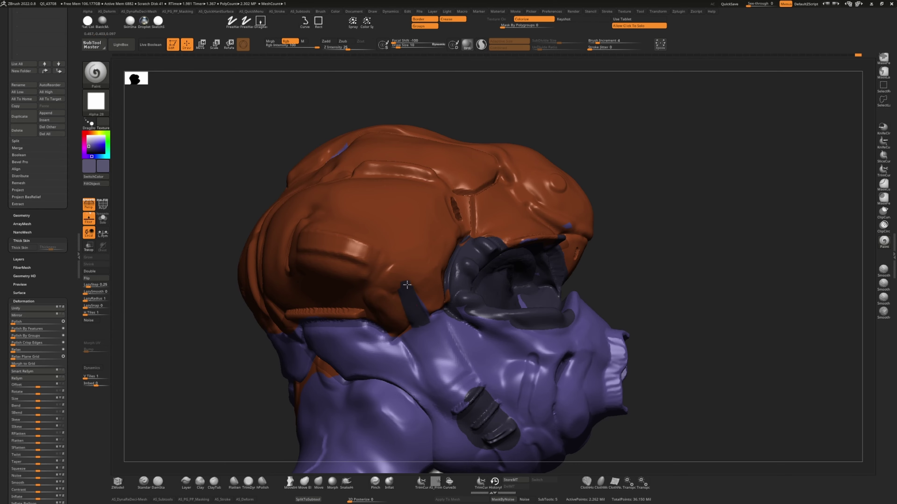
key("c")
mouse_move(406, 285)
right_mouse_down()
mouse_move(470, 253)
mouse_move(360, 165)
mouse_move(424, 150)
right_mouse_up()
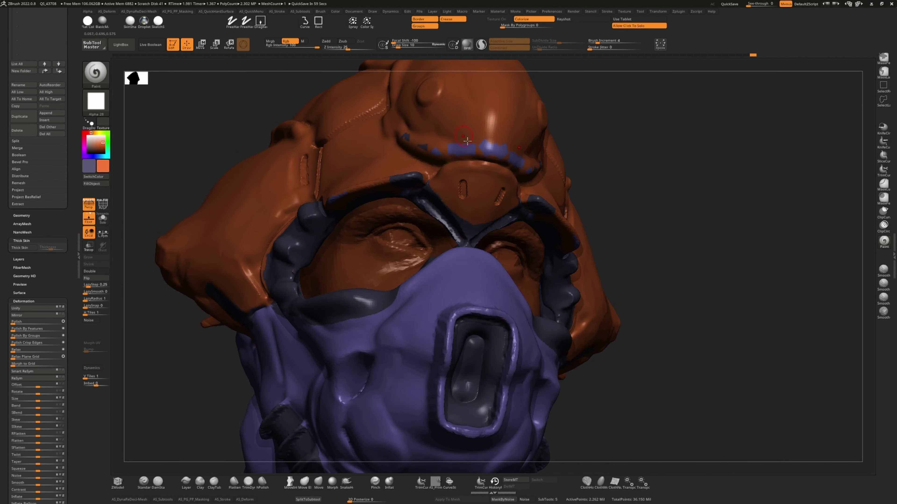
- Paint orange on the mask's cheek and block in dark discs and orange plating on the rear of the helmet
mouse_move(666, 391)
right_mouse_down()
mouse_move(160, 267)
mouse_move(331, 226)
right_mouse_up()
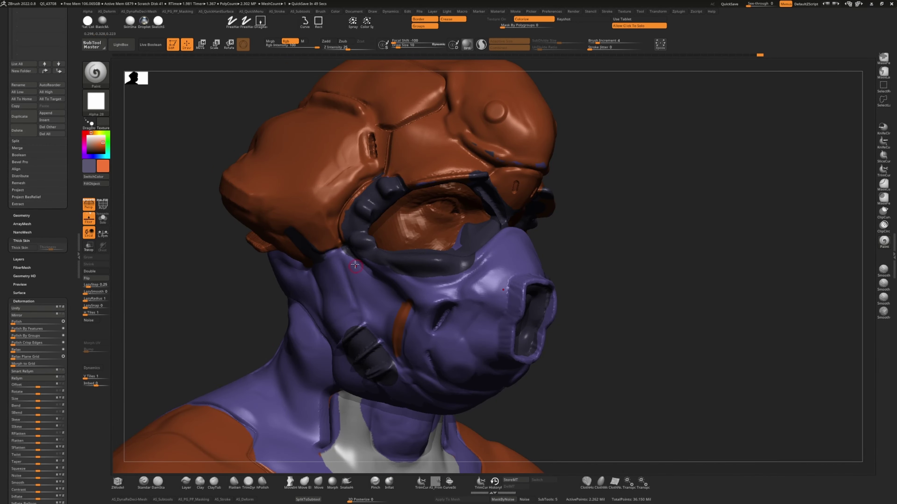
mouse_move(382, 301)
right_mouse_down()
mouse_move(337, 365)
mouse_move(141, 357)
mouse_move(287, 273)
mouse_move(216, 263)
mouse_move(179, 341)
mouse_move(158, 314)
mouse_move(290, 276)
right_mouse_up()
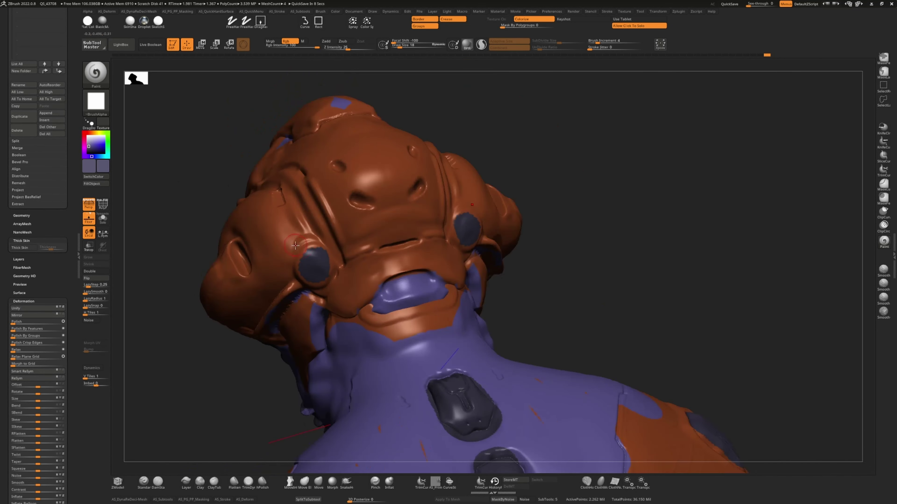
right_click_drag(183, 286, 240, 249)
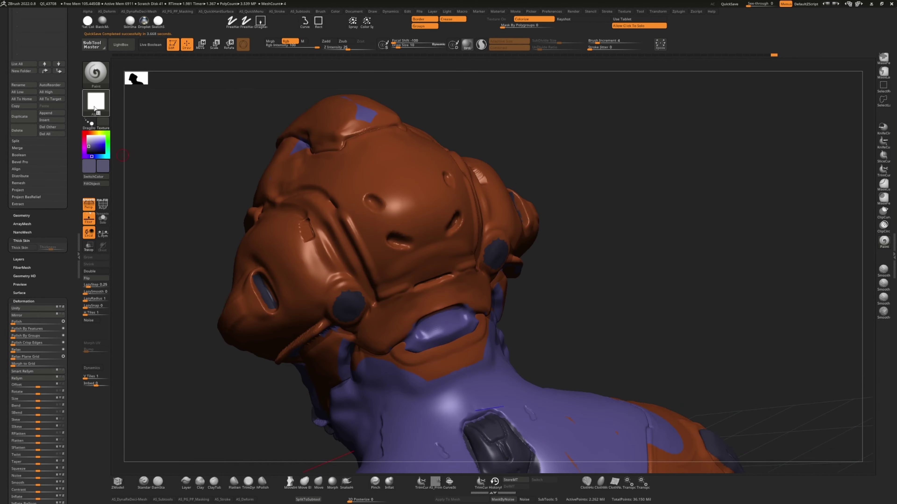
left_click_drag(332, 299, 338, 307)
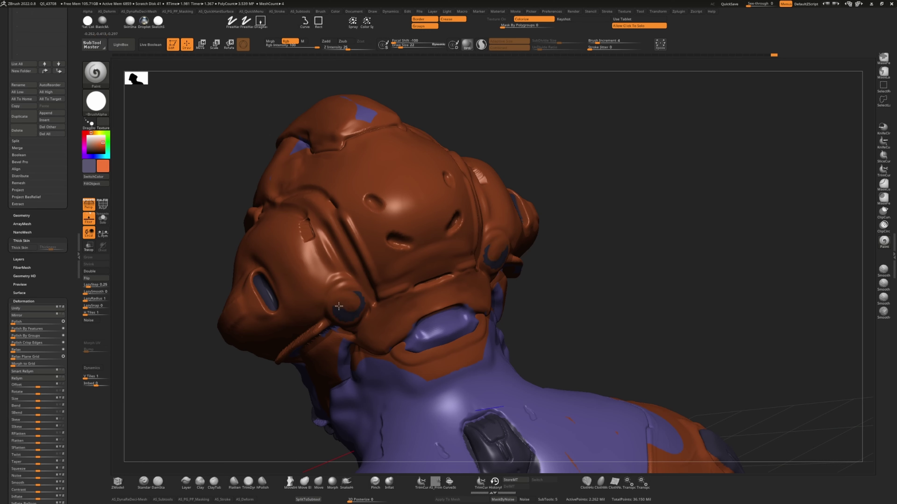
mouse_move(349, 307)
right_mouse_down("ctrl")
mouse_move(435, 378)
mouse_move(266, 305)
right_mouse_up("ctrl")
- Adjust the shapes of the suit's neck and the helmet's rear with the Move brush
left_click(405, 286, "alt")
key("v")
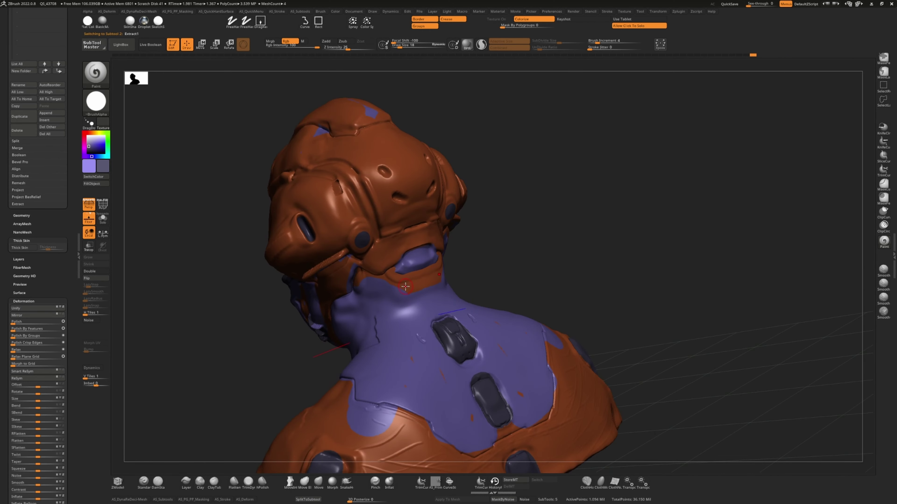
mouse_move(403, 306)
right_mouse_down()
mouse_move(200, 305)
mouse_move(262, 227)
right_mouse_up()
key("b")
key("m")
key("v")
left_click(350, 241, "alt")
mouse_move(351, 241)
right_mouse_down()
mouse_move(233, 233)
mouse_move(361, 257)
mouse_move(186, 233)
right_mouse_up()
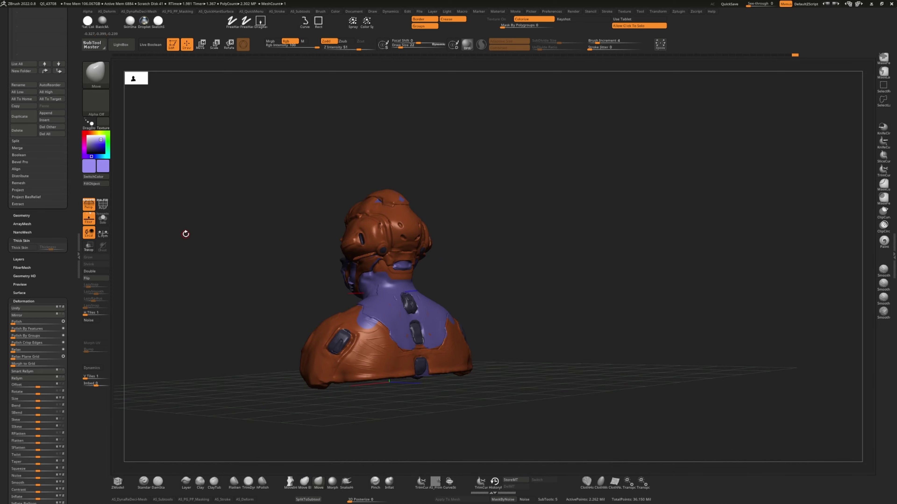
- Build up the suit's nape and upper back with the Clay brush at a small brush size
mouse_move(264, 255)
right_mouse_down("ctrl")
mouse_move(255, 267)
mouse_move(227, 260)
right_mouse_up("ctrl")
key("b")
key("c")
key("l")
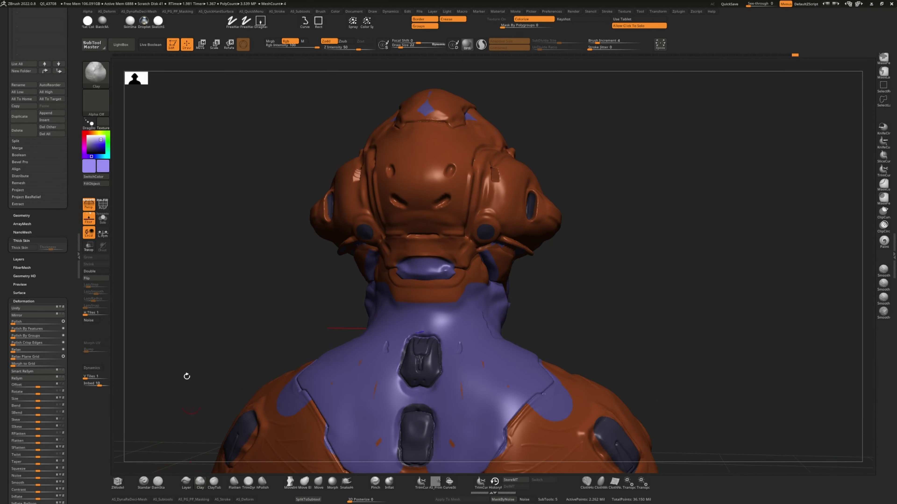
left_click(365, 305, "alt")
key("bracketleft")
key("bracketleft")
key("bracketleft")
key("bracketleft")
mouse_move(365, 305)
right_mouse_down()
mouse_move(358, 266)
mouse_move(318, 248)
mouse_move(357, 265)
mouse_move(360, 218)
mouse_move(453, 415)
mouse_move(513, 415)
mouse_move(217, 234)
mouse_move(373, 213)
right_mouse_up()
- Sculpt mirrored fabric folds across the suit's neck and upper back with the Standard brush
key("b")
key("s")
key("t")
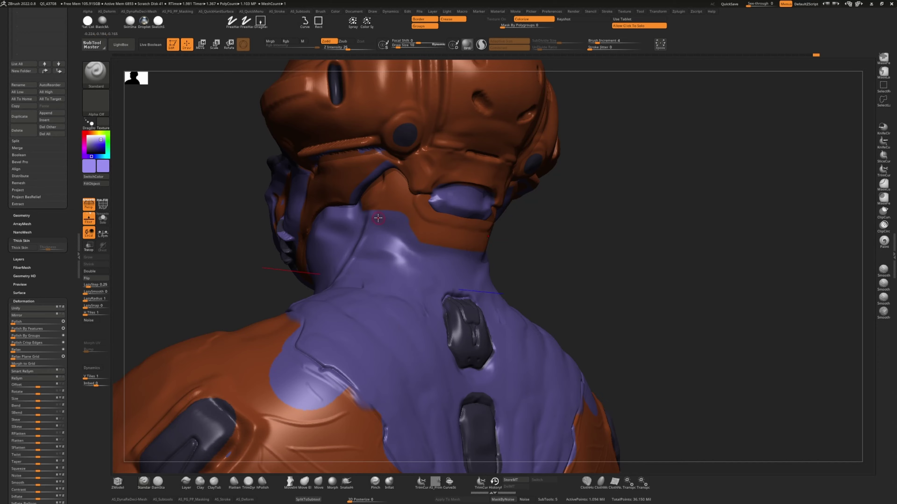
mouse_move(452, 251)
right_mouse_down()
mouse_move(206, 234)
mouse_move(242, 230)
mouse_move(247, 241)
mouse_move(198, 223)
right_mouse_up()
- Pull the helmet's lower rear edge into a nape guard with the Move brush and smooth its surface
key("b")
key("m")
key("v")
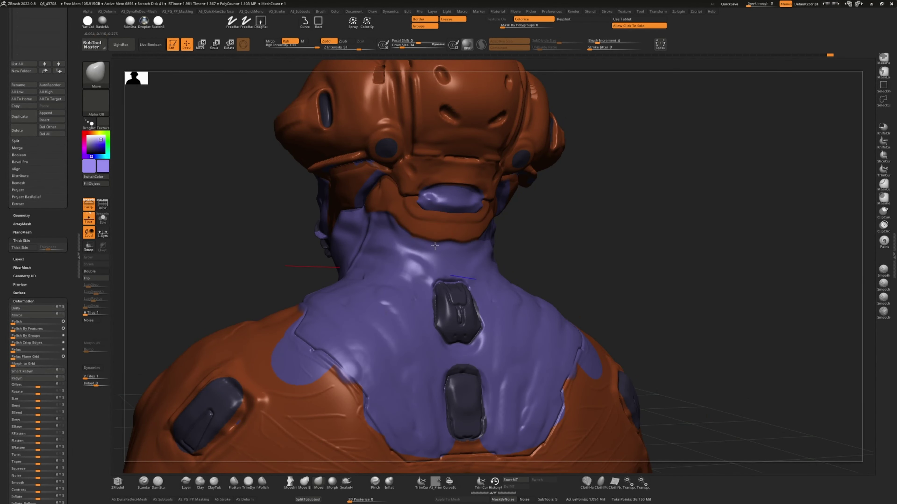
mouse_move(400, 224)
right_mouse_down()
mouse_move(356, 199)
mouse_move(149, 196)
mouse_move(507, 194)
mouse_move(370, 171)
right_mouse_up()
right_click_drag(540, 274, 413, 184)
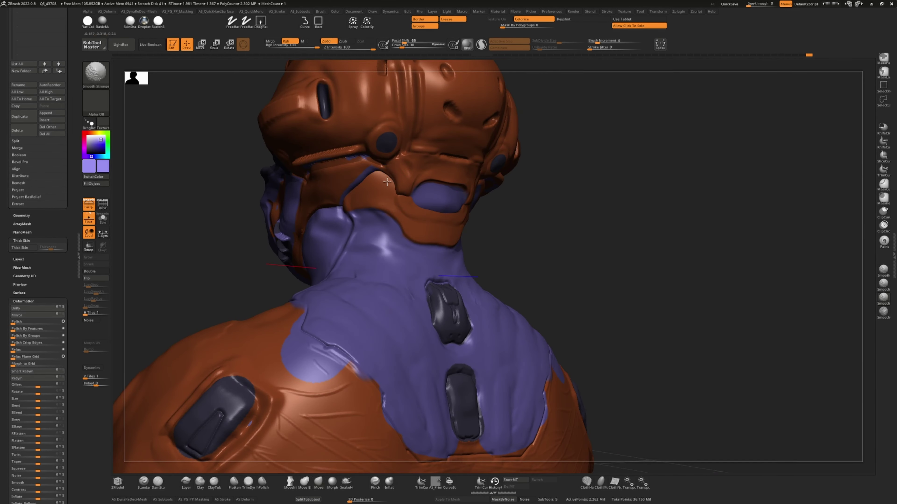
- Define the nape guard with the Standard brush and fit it against the suit's neck with the Move brush
left_click(143, 481)
mouse_move(380, 170)
right_mouse_down()
mouse_move(211, 186)
mouse_move(237, 189)
right_mouse_up()
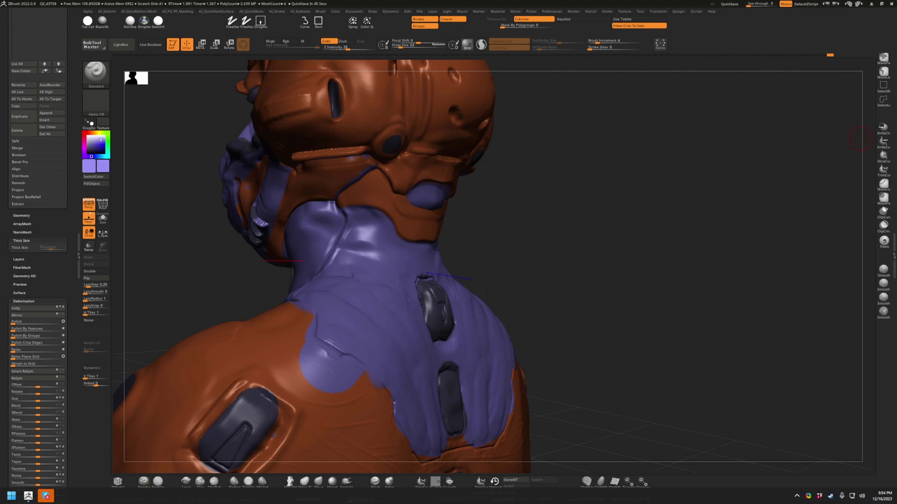
mouse_move(860, 138)
right_mouse_down()
mouse_move(184, 252)
mouse_move(314, 471)
right_mouse_up()
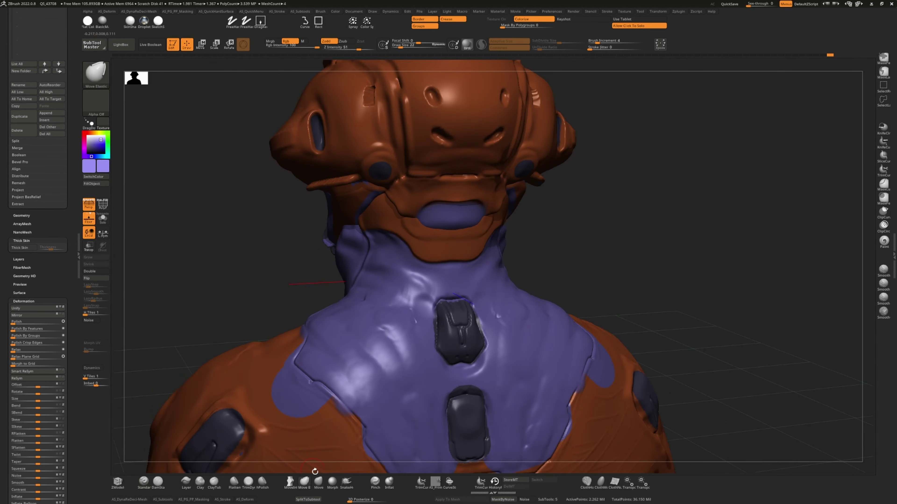
left_click(369, 264, "alt")
right_click_drag(230, 246, 239, 463)
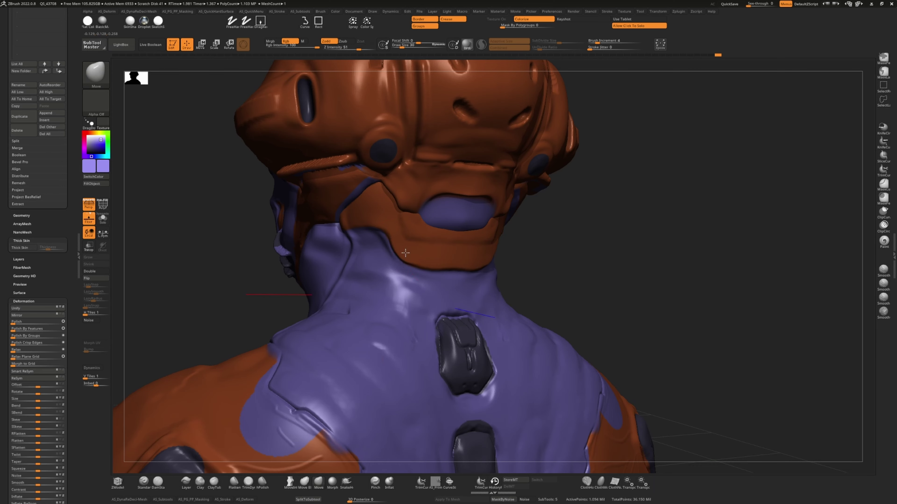
mouse_move(393, 257)
right_mouse_down()
mouse_move(356, 259)
mouse_move(325, 239)
right_mouse_up()
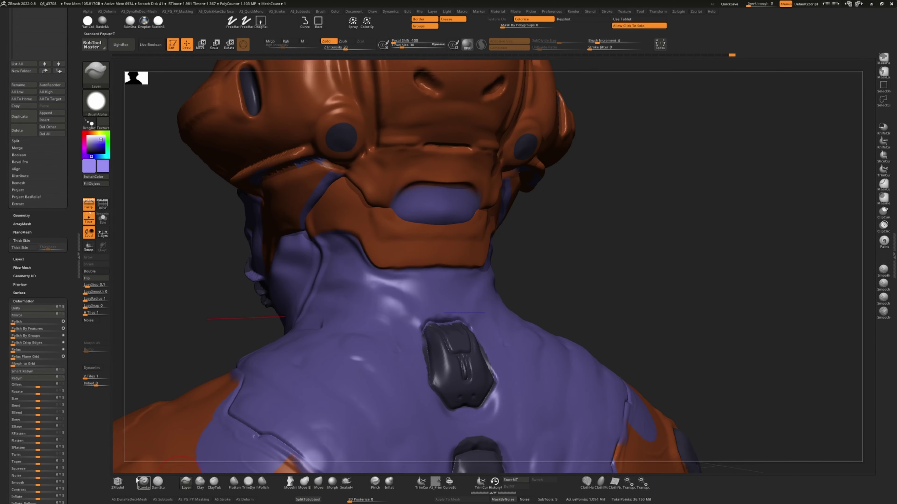
- Refine the forms around the nape guard with the Standard brush and touch up the helmet's colours with the Paint brush
key("b")
key("s")
key("t")
mouse_move(156, 246)
right_mouse_down()
mouse_move(204, 259)
mouse_move(200, 206)
mouse_move(231, 224)
mouse_move(399, 196)
mouse_move(171, 251)
mouse_move(166, 199)
mouse_move(198, 266)
mouse_move(218, 265)
mouse_move(290, 197)
right_mouse_up()
key("b")
key("p")
key("a")
left_click(393, 191, "alt")
- Refine the helmet's cheek and jaw plates with the Clay and Move brushes
key("b")
key("c")
key("l")
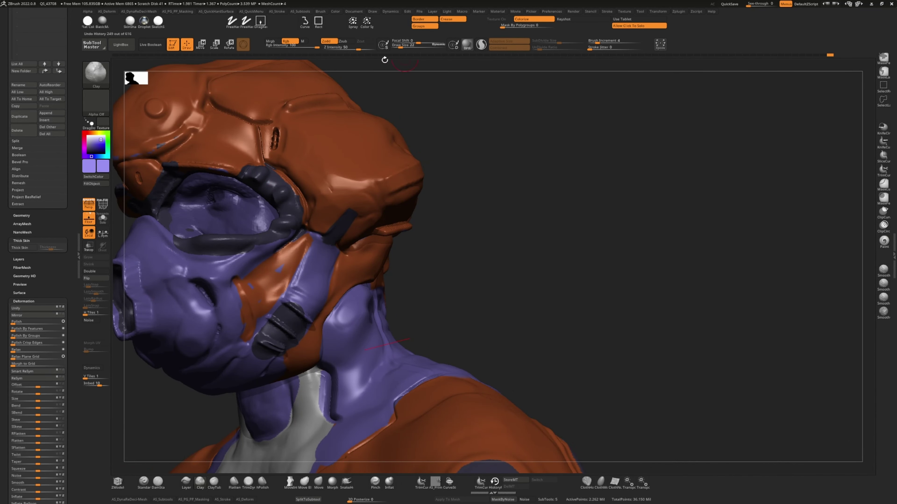
mouse_move(289, 167)
right_mouse_down()
mouse_move(445, 292)
mouse_move(211, 247)
right_mouse_up()
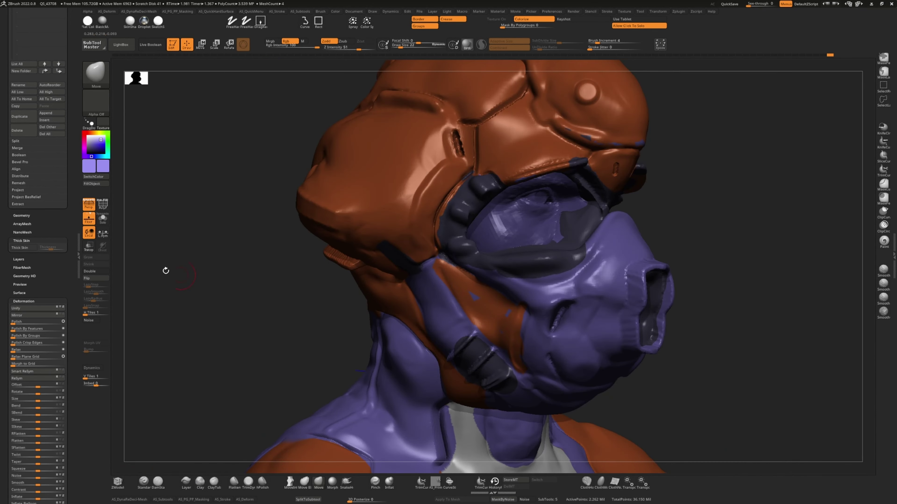
right_click_drag(224, 182, 411, 170)
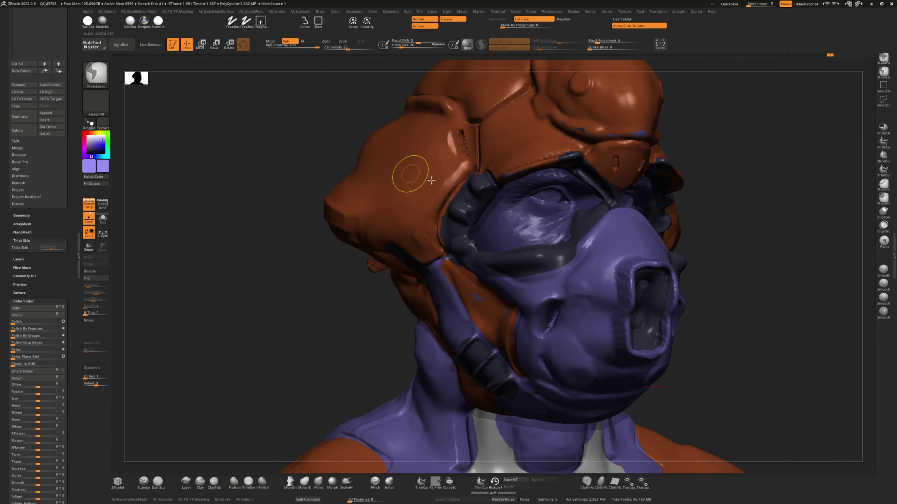
- Flatten the surfaces on the helmet's side with the Flatten brush
key("b")
key("f")
key("l")
key("f")
mouse_move(266, 157)
right_mouse_down()
mouse_move(266, 173)
mouse_move(293, 168)
mouse_move(431, 127)
mouse_move(264, 104)
mouse_move(267, 181)
mouse_move(290, 160)
mouse_move(425, 112)
mouse_move(236, 325)
mouse_move(226, 281)
mouse_move(246, 303)
right_mouse_up()
- Isolate the helmet and carve its panel seams with the DamStandard brush
key("alt+s")
key("b")
key("d")
key("s")
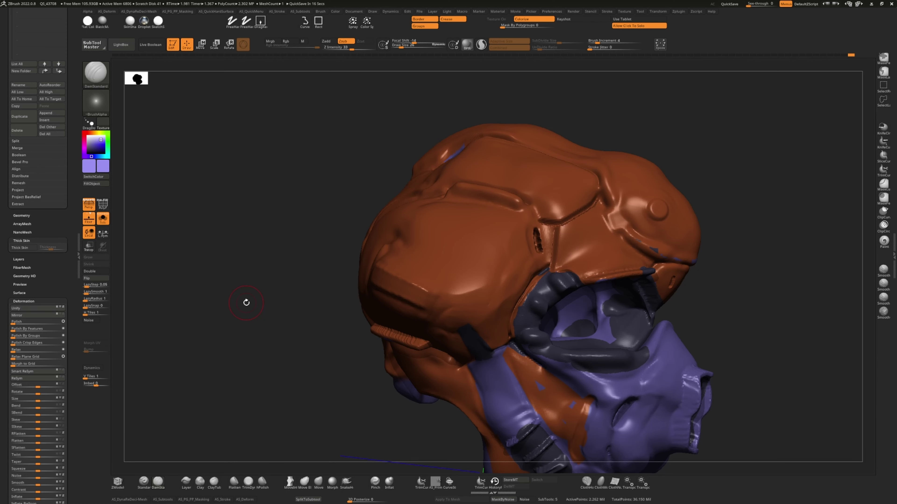
mouse_move(246, 302)
left_mouse_down()
mouse_move(236, 293)
mouse_move(236, 353)
mouse_move(268, 256)
mouse_move(235, 319)
mouse_move(537, 336)
mouse_move(406, 282)
left_mouse_up()
- Carve a groove along the seam of the helmet's upper side panel with a Nash detail brush and smooth it
key("b")
left_click(354, 90)
left_click_drag(354, 204, 408, 270)
mouse_move(184, 212)
left_mouse_down()
mouse_move(166, 184)
mouse_move(184, 197)
left_mouse_up()
left_click_drag(367, 175, 486, 216)
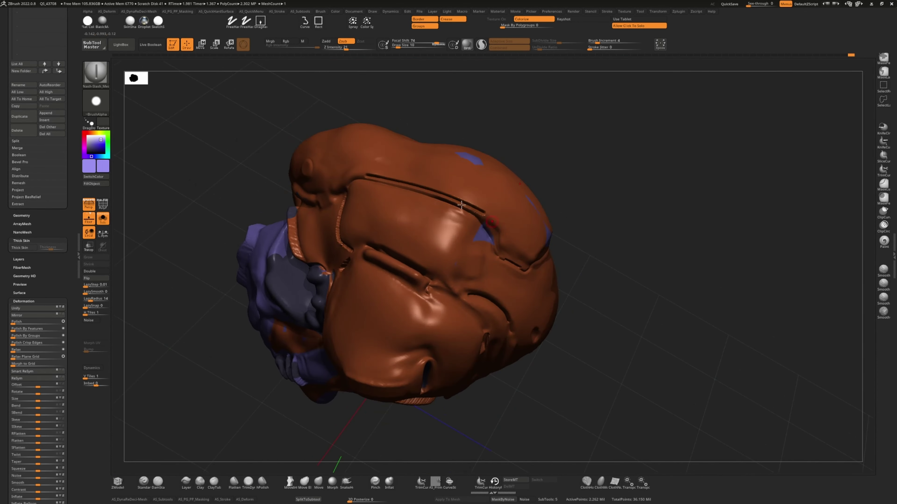
mouse_move(226, 166)
left_mouse_down()
mouse_move(194, 155)
mouse_move(174, 208)
mouse_move(498, 181)
mouse_move(529, 196)
left_mouse_up()
key("shift")
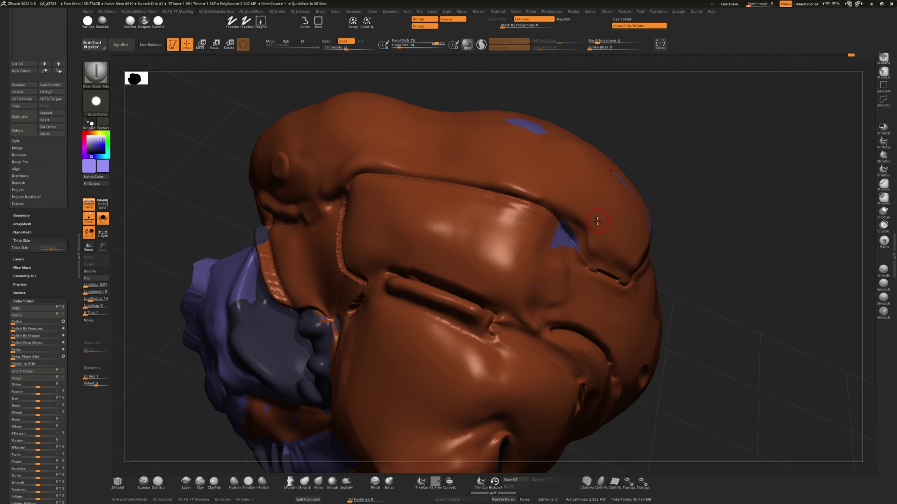
- Try the Nash fold and tube detail brushes along the seam of the helmet's upper side panel
left_click_drag(154, 196, 257, 166)
key("comma")
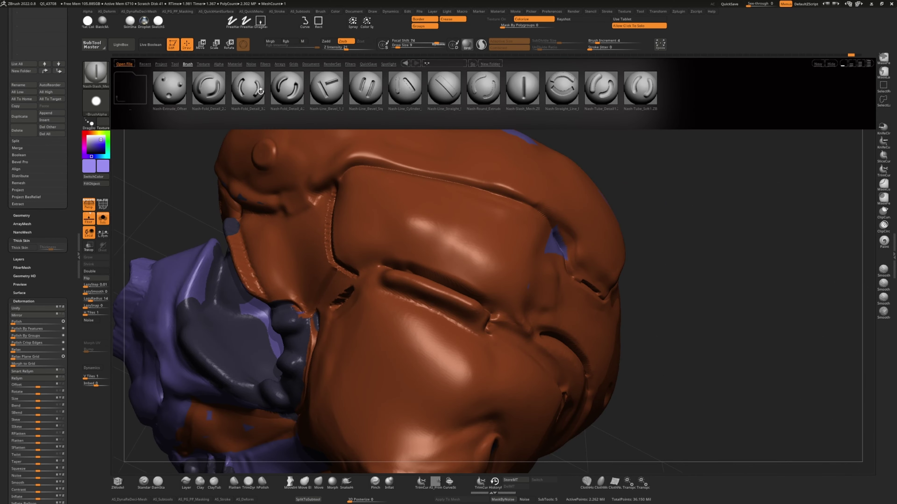
double_click(318, 92)
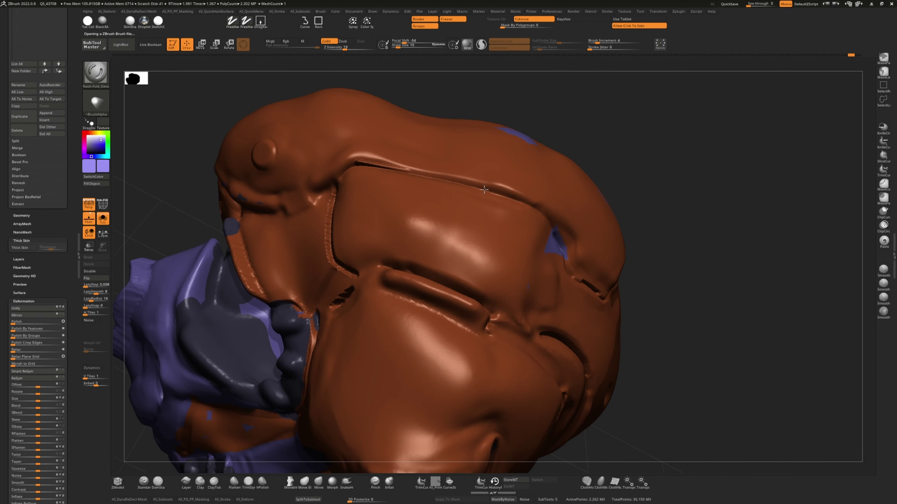
key("comma")
left_click(364, 89)
left_click_drag(370, 163, 484, 184)
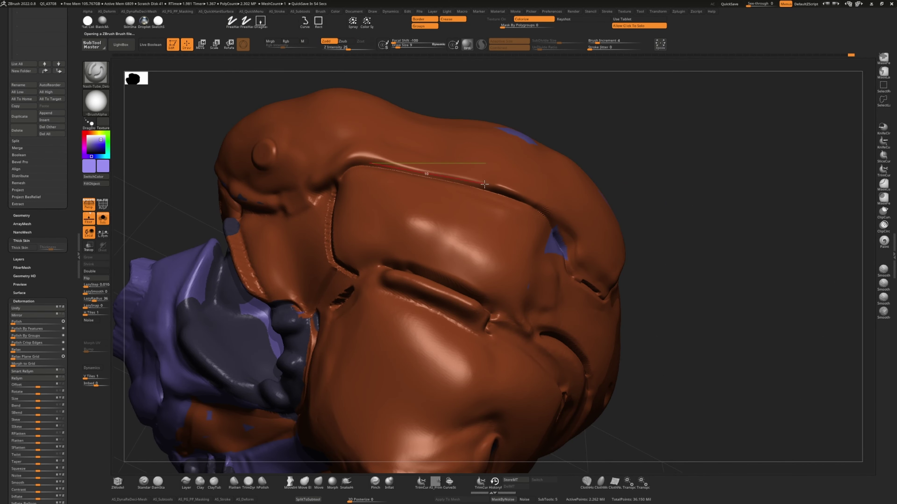
- Rework the seam above the helmet's upper side panel with the DamStandard and Clay brushes
left_click_drag(134, 166, 152, 159)
key("b")
key("d")
key("s")
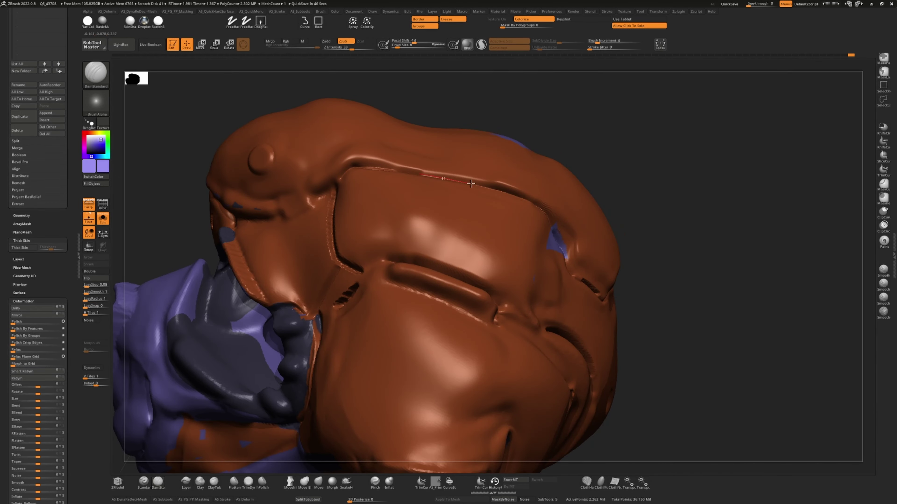
mouse_move(198, 230)
left_mouse_down()
mouse_move(164, 250)
mouse_move(173, 244)
left_mouse_up()
key("b")
key("c")
key("l")
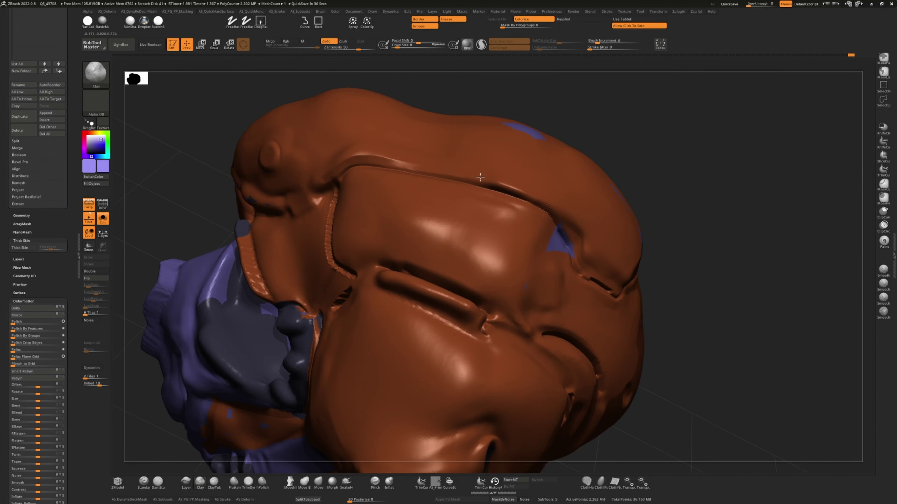
- Carve a continuous groove along the upper side panel's top edge towards the brow with the DamStandard brush
left_click_drag(152, 176, 140, 180)
key("b")
key("d")
key("s")
right_click_drag(477, 164, 508, 182)
left_click_drag(509, 182, 432, 144)
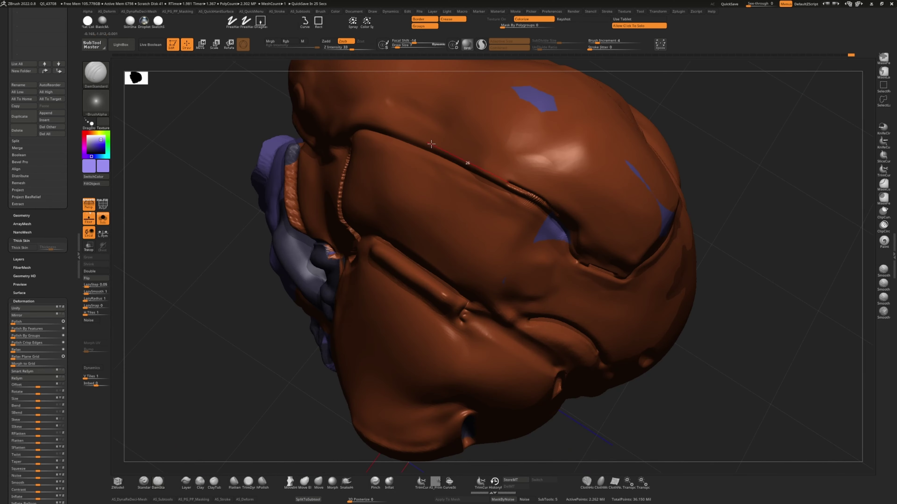
right_click_drag(357, 121, 265, 114)
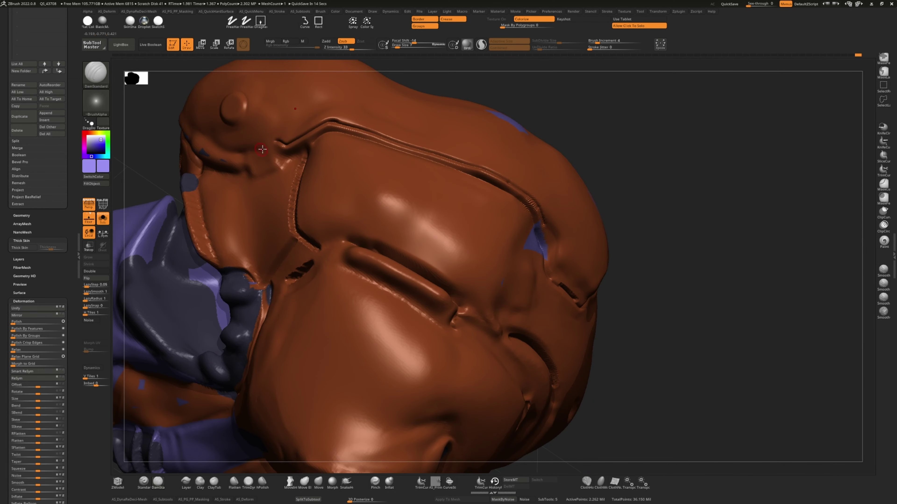
- Build up and smooth the surfaces beside the helmet's upper seam with the Standard and Clay brushes
mouse_move(262, 149)
right_mouse_down()
mouse_move(134, 120)
mouse_move(148, 136)
mouse_move(332, 128)
right_mouse_up()
key("b")
key("s")
key("t")
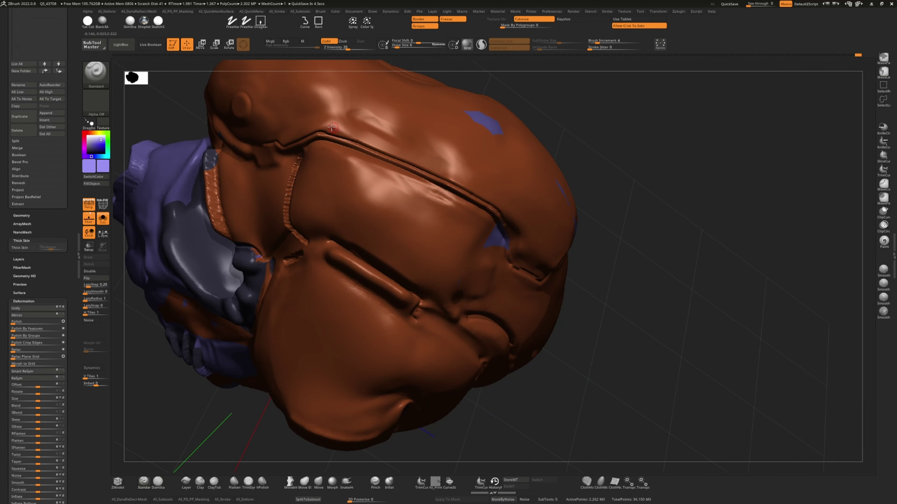
key("shift")
mouse_move(498, 210)
right_mouse_down()
mouse_move(183, 124)
mouse_move(293, 151)
mouse_move(752, 353)
mouse_move(511, 250)
mouse_move(236, 245)
mouse_move(280, 221)
mouse_move(275, 234)
mouse_move(244, 211)
mouse_move(483, 227)
mouse_move(316, 198)
mouse_move(532, 220)
mouse_move(294, 190)
mouse_move(280, 221)
mouse_move(206, 239)
mouse_move(304, 234)
right_mouse_up()
key("b")
key("c")
key("l")
key("shift")
- Paint over the purple patches on the helmet's crown and side with orange using the Paint brush
key("b")
key("p")
key("a")
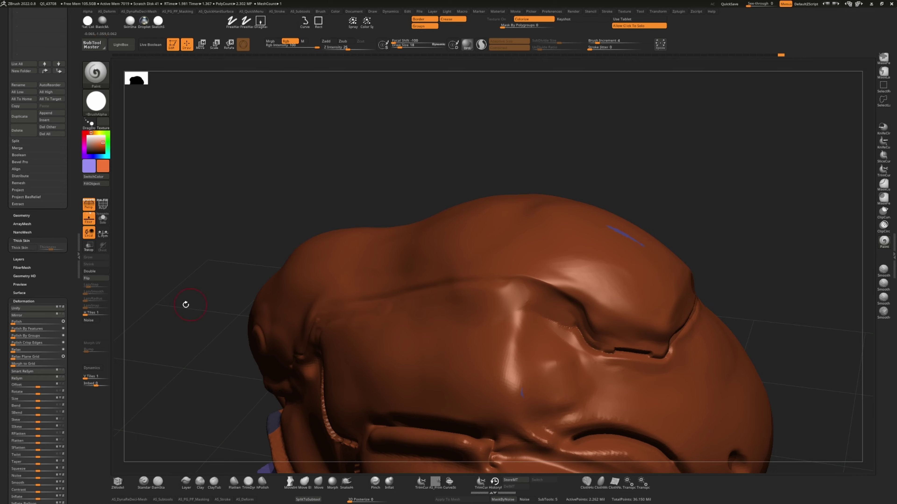
right_click_drag(186, 305, 151, 307)
mouse_move(200, 331)
right_mouse_down()
mouse_move(174, 280)
mouse_move(198, 295)
mouse_move(269, 300)
right_mouse_up()
- Carve the seams at the side panel's corners and around the brow plate with the DamStandard brush
key("b")
key("d")
key("s")
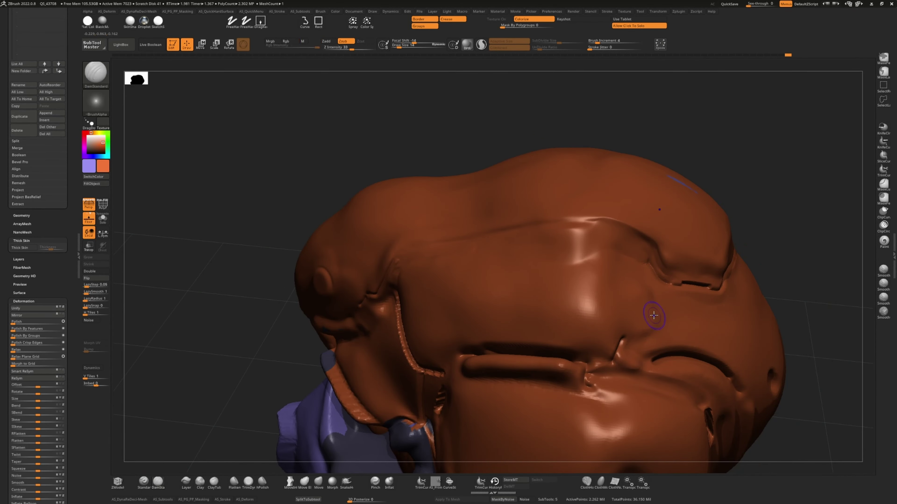
mouse_move(654, 315)
right_mouse_down("alt")
mouse_move(570, 289)
mouse_move(588, 209)
right_mouse_up("alt")
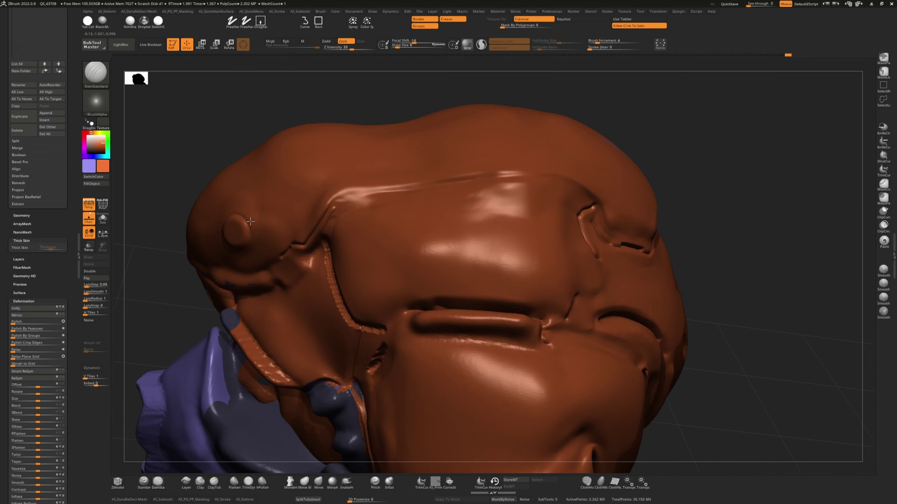
right_click_drag(300, 242, 306, 249)
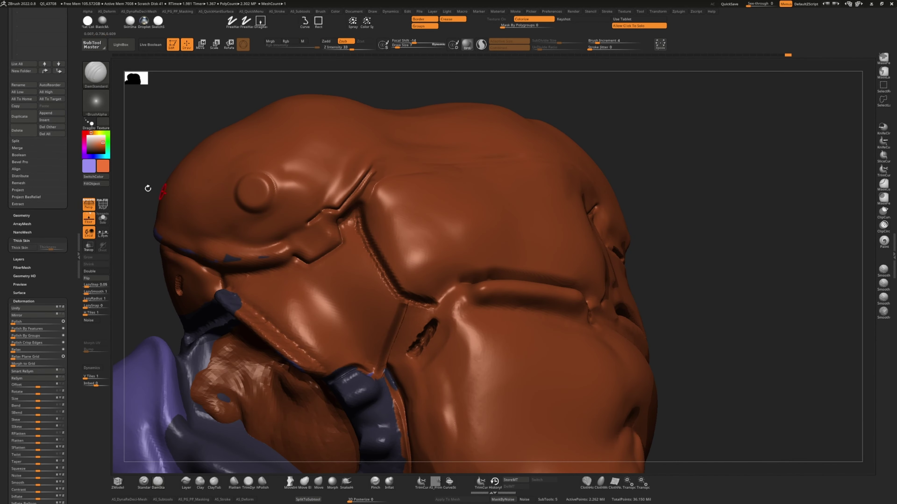
right_click_drag(147, 189, 198, 193)
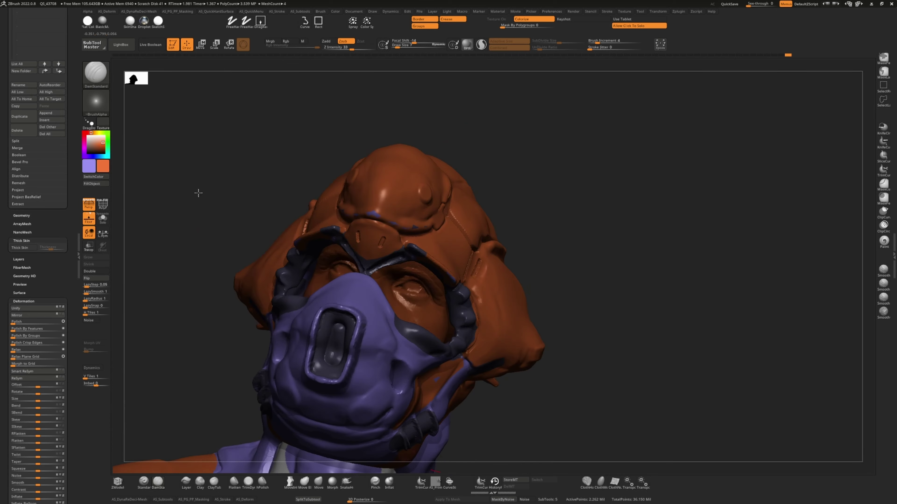
- Show the whole bust and paint the helmet's round knob dark and the mask's cheek orange
key("b")
left_click(192, 246)
mouse_move(191, 246)
right_mouse_down()
mouse_move(400, 190)
mouse_move(331, 148)
right_mouse_up()
mouse_move(440, 172)
right_mouse_down()
mouse_move(146, 217)
mouse_move(184, 169)
mouse_move(214, 151)
mouse_move(378, 313)
right_mouse_up()
key("c")
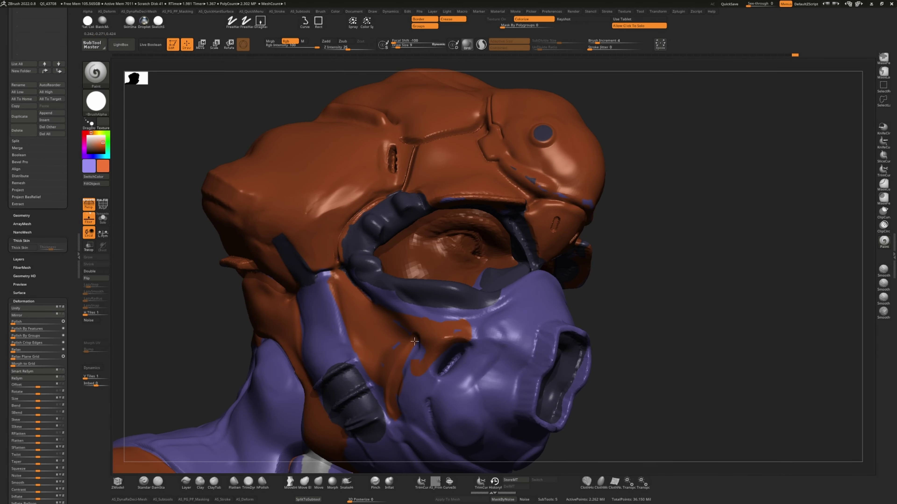
- Extend the orange over the mask's cheeks and paint dark discs on its lower front corners
mouse_move(439, 370)
right_mouse_down()
mouse_move(252, 297)
mouse_move(442, 292)
mouse_move(438, 330)
mouse_move(434, 314)
mouse_move(257, 286)
mouse_move(416, 332)
right_mouse_up()
key("c")
key("c")
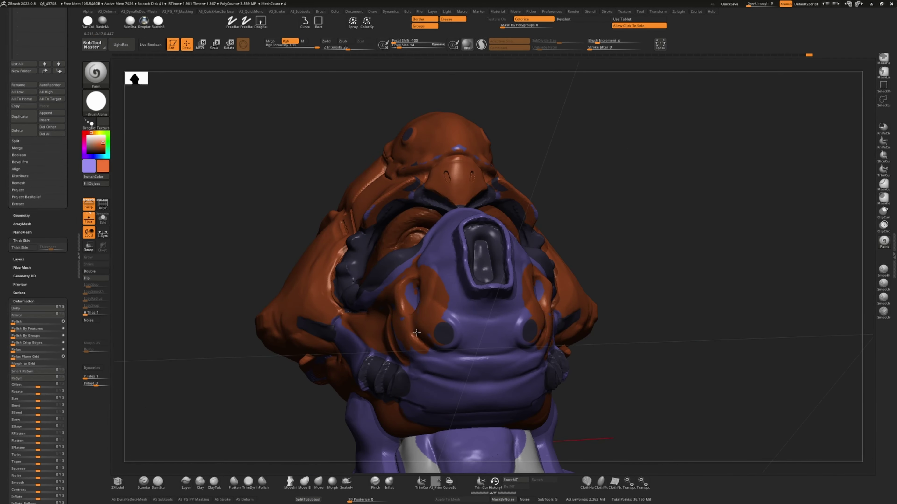
mouse_move(470, 376)
right_mouse_down()
mouse_move(238, 274)
mouse_move(520, 266)
mouse_move(375, 260)
mouse_move(591, 246)
mouse_move(369, 173)
right_mouse_up()
key("c")
key("c")
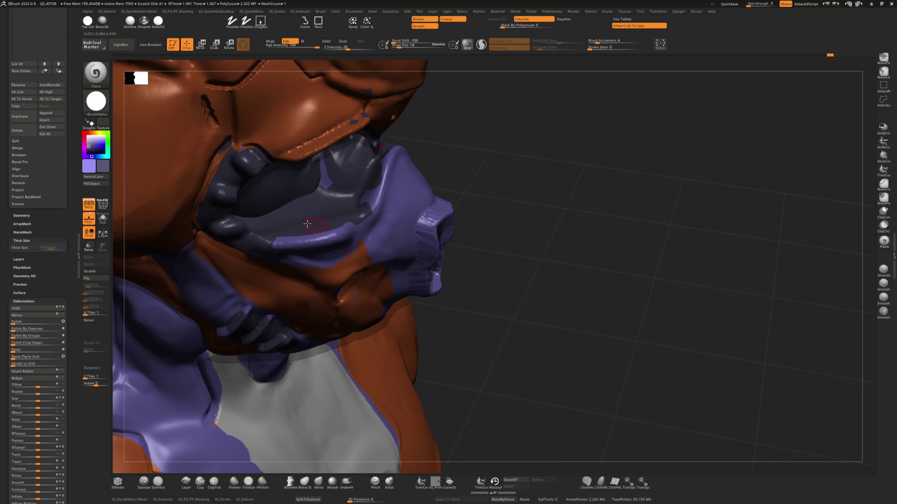
- Darken the mask's cheek vents and paint a dark arc over its nose bridge
left_click_drag(308, 224, 290, 233)
mouse_move(271, 241)
right_mouse_down()
mouse_move(572, 245)
mouse_move(498, 290)
mouse_move(271, 227)
mouse_move(483, 251)
right_mouse_up()
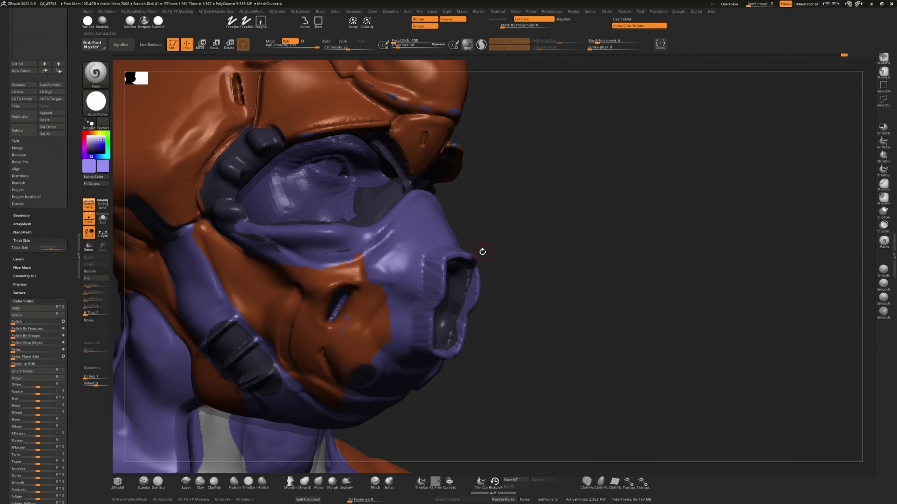
mouse_move(605, 355)
right_mouse_down()
mouse_move(494, 318)
mouse_move(409, 303)
mouse_move(269, 248)
mouse_move(405, 270)
right_mouse_up()
left_click_drag(405, 270, 448, 255, "ctrl")
mouse_move(467, 250)
right_mouse_down()
mouse_move(242, 213)
mouse_move(745, 304)
mouse_move(456, 247)
right_mouse_up()
mouse_move(456, 247)
left_mouse_down("ctrl")
mouse_move(451, 283)
mouse_move(459, 297)
left_mouse_up("ctrl")
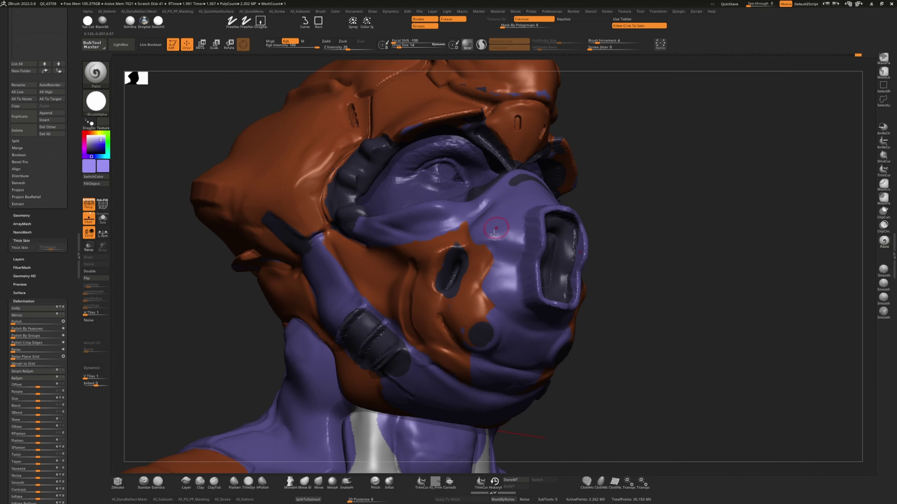
- Reshape the orange cheek area on the mask towards the nose and goggles, trimming its edge with purple
key("v")
mouse_move(494, 232)
right_mouse_down()
mouse_move(645, 411)
mouse_move(441, 354)
mouse_move(240, 315)
mouse_move(299, 299)
mouse_move(154, 266)
right_mouse_up()
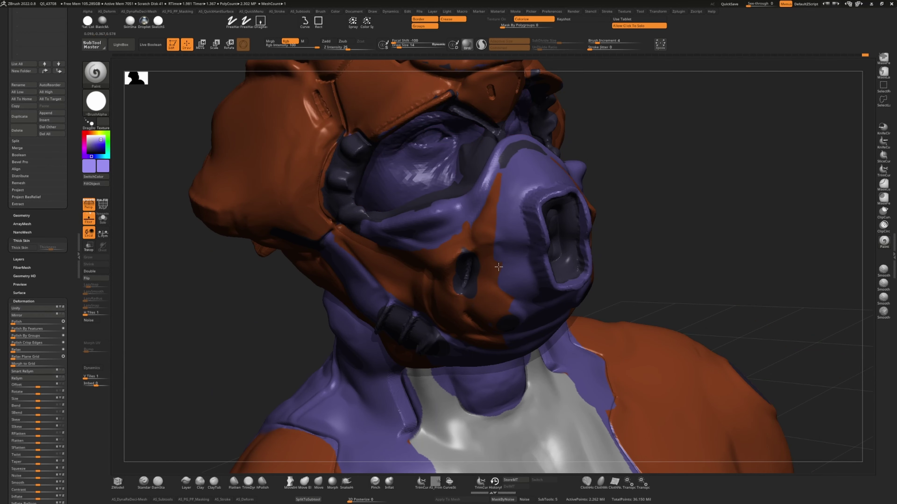
right_click_drag(498, 267, 667, 180)
key("v")
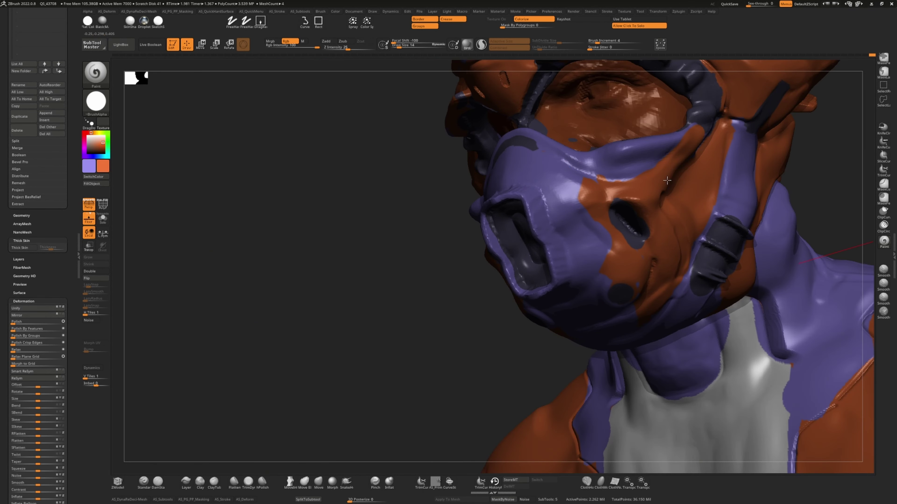
key("c")
right_click_drag(601, 176, 466, 194)
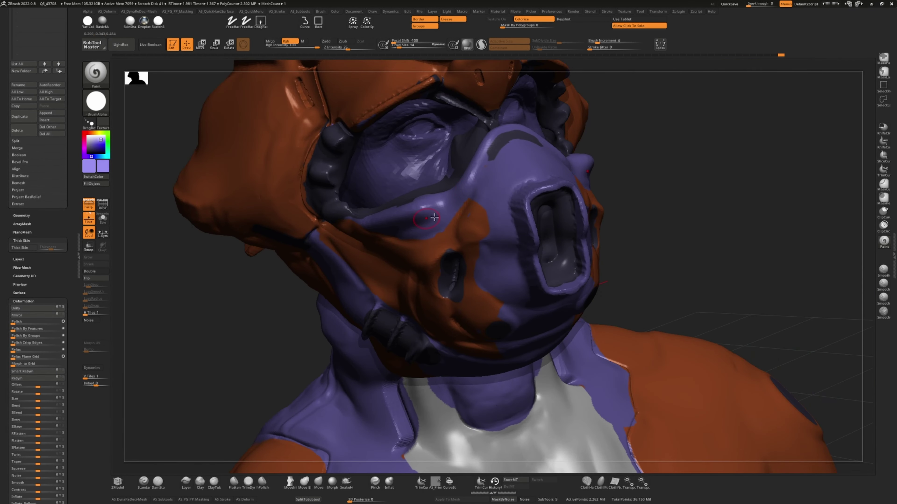
left_click_drag(434, 217, 457, 196)
- Paint dark patches on the mask's upper cheek edges just below the goggles
key("f")
right_click_drag(220, 306, 211, 261)
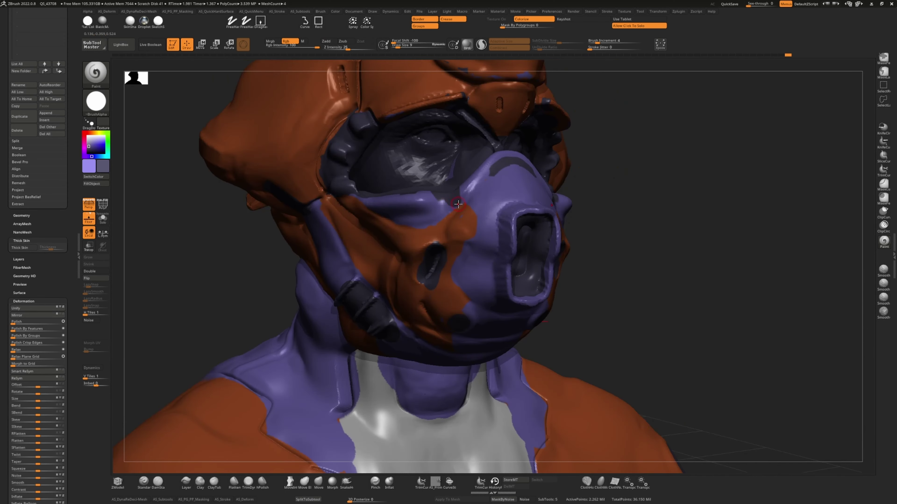
key("f")
right_click_drag(276, 284, 295, 131, "ctrl")
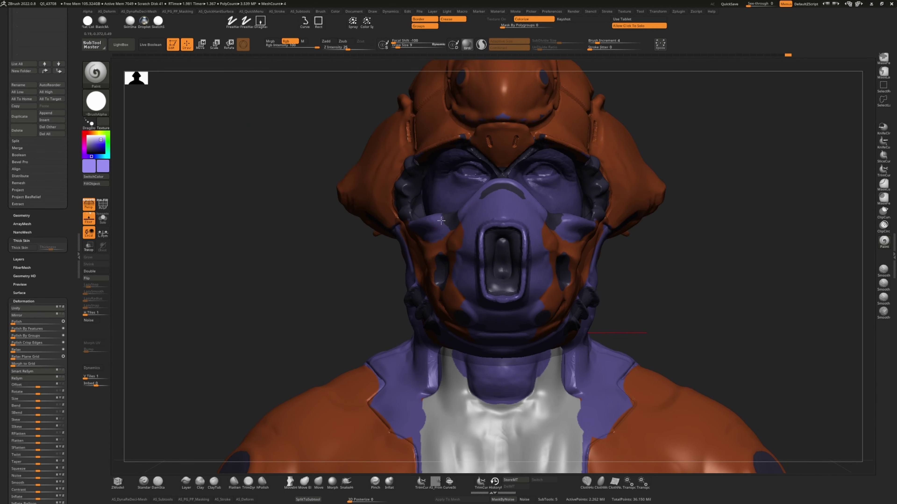
- Adjust the shapes with the Move brush and paint dark slot accents on the helmet's side and forehead
mouse_move(443, 154)
right_mouse_down()
mouse_move(494, 148)
mouse_move(254, 108)
mouse_move(233, 156)
mouse_move(221, 114)
mouse_move(198, 141)
mouse_move(203, 233)
mouse_move(215, 244)
mouse_move(256, 184)
mouse_move(407, 143)
mouse_move(331, 192)
mouse_move(362, 213)
mouse_move(550, 226)
mouse_move(286, 151)
mouse_move(481, 169)
mouse_move(459, 177)
mouse_move(451, 161)
mouse_move(376, 144)
mouse_move(172, 244)
right_mouse_up()
key("b")
key("m")
key("v")
key("shift")
right_click_drag(301, 124, 417, 247)
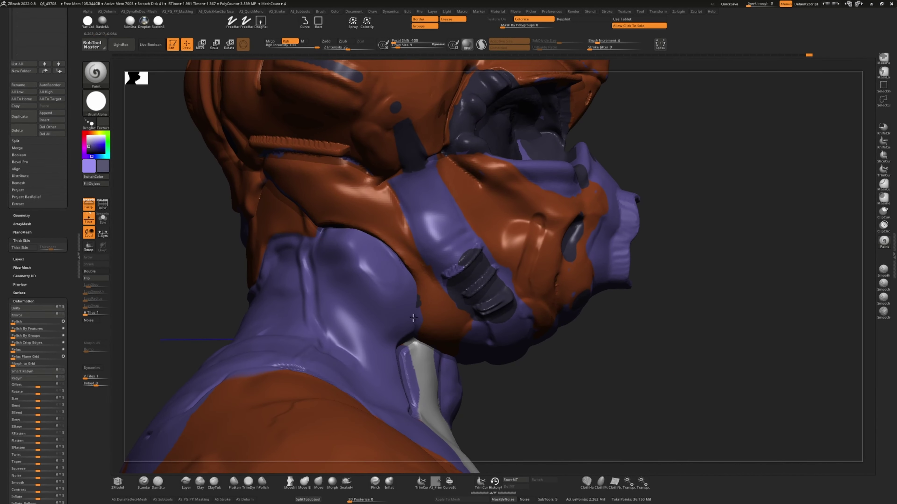
- Paint purple bands across the dark connector on the mask's cheek strap
right_click_drag(208, 237, 439, 288)
key("c")
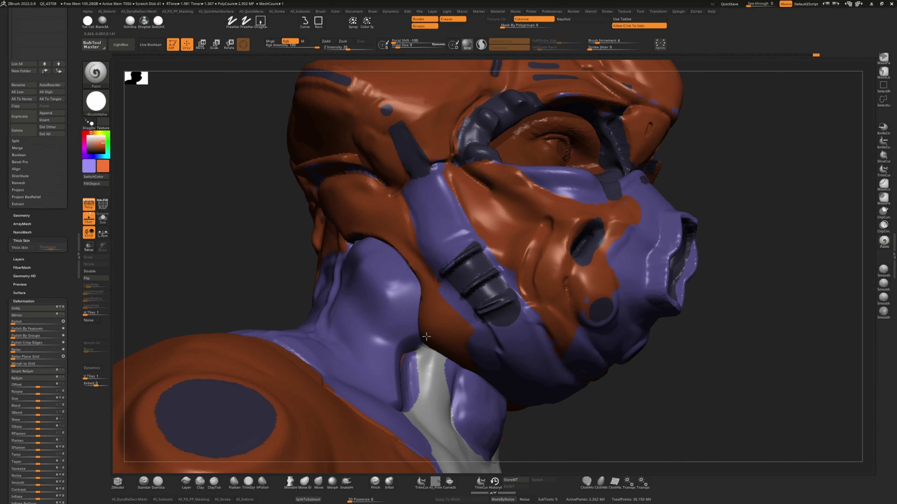
left_click_drag(443, 262, 517, 296)
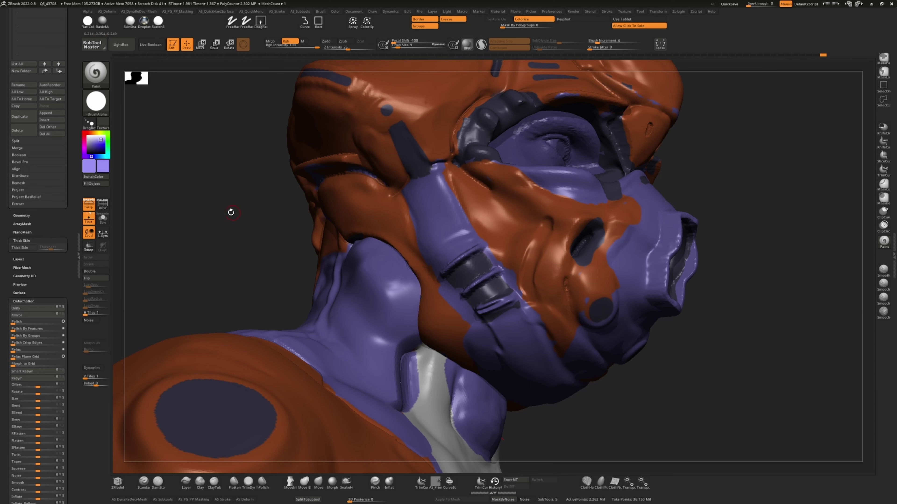
left_click_drag(231, 212, 626, 203)
- Undo the last stroke beside the goggles and paint a dark patch across the mask's upper cheek ridge
key("c")
left_click_drag(331, 179, 454, 89)
key("c")
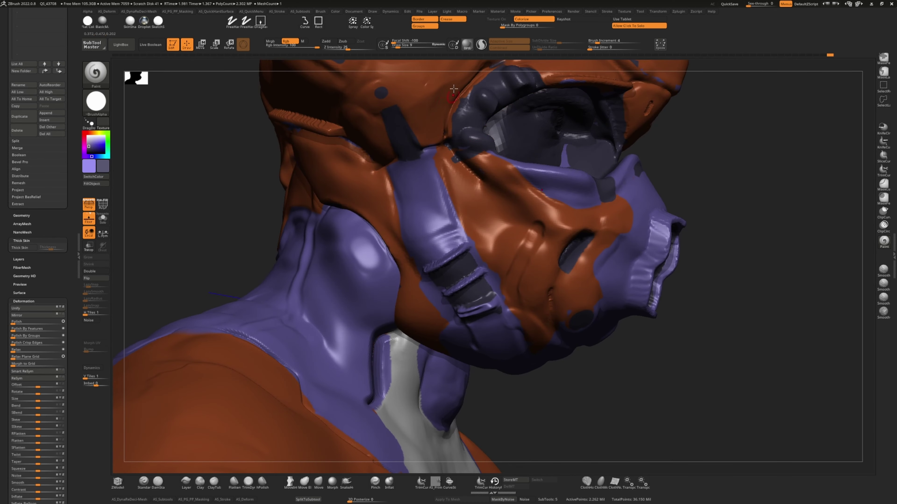
key("ctrl+z")
key("c")
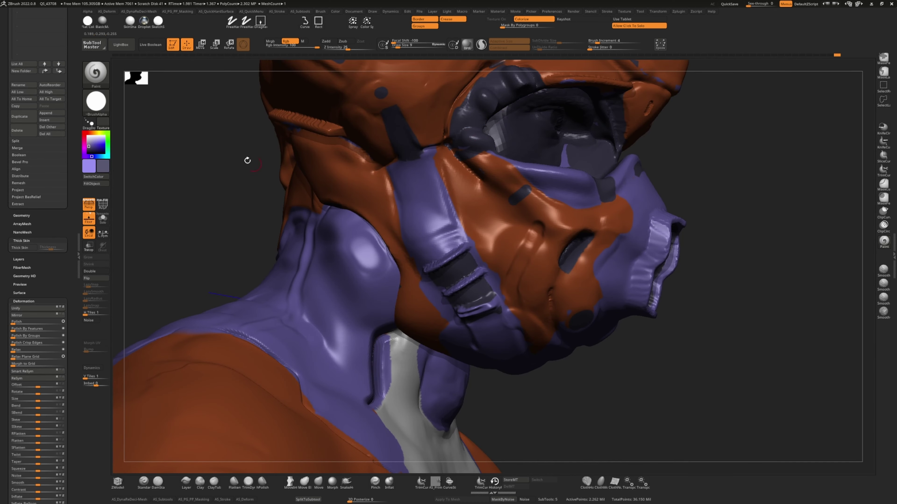
- Paint the goggle frame's lugs orange and add dark slot accents to the helmet's side
key("f")
left_click_drag(241, 194, 482, 191)
key("c")
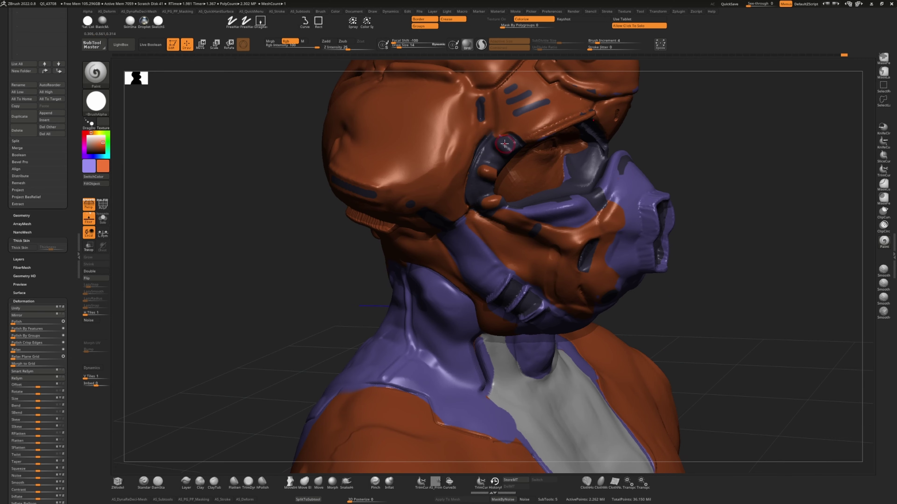
mouse_move(504, 143)
left_mouse_down()
mouse_move(286, 220)
mouse_move(205, 266)
mouse_move(206, 326)
mouse_move(236, 281)
mouse_move(545, 282)
mouse_move(240, 286)
mouse_move(282, 228)
mouse_move(416, 225)
mouse_move(437, 207)
mouse_move(286, 255)
mouse_move(263, 243)
left_mouse_up()
left_click_drag(401, 197, 386, 228)
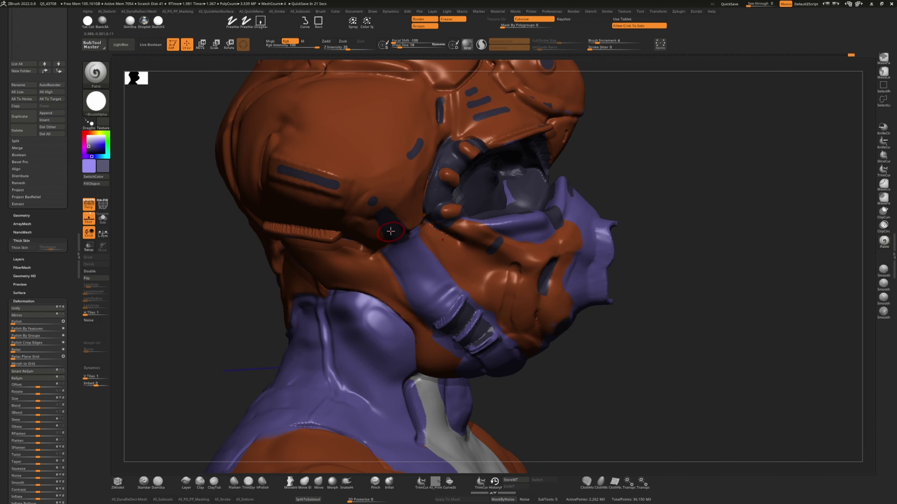
- Switch to the bodysuit and paint the sides of the neck, the collar and the chest panel's border dark
left_click(390, 231, "alt")
left_click_drag(311, 282, 510, 280)
key("c")
key("c")
key("c")
key("c")
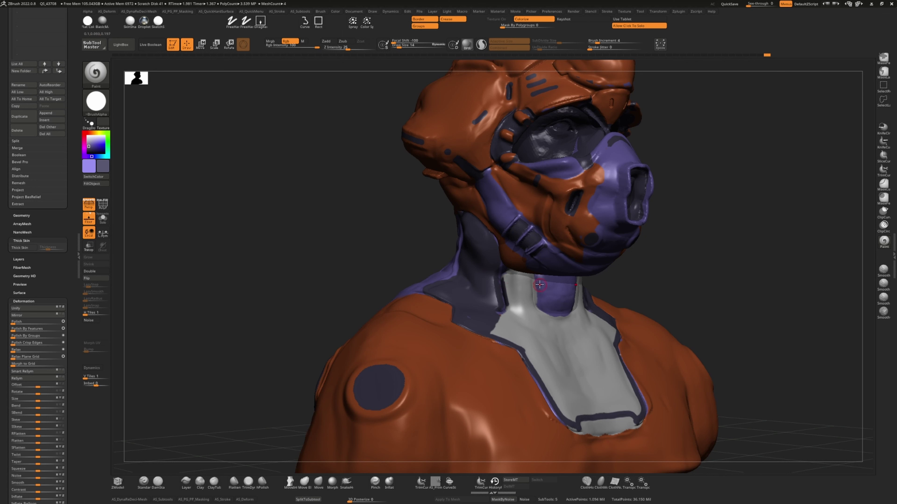
- Try painting dark marks on the grey chest panel and undo the strokes
left_click(581, 337)
left_click(552, 338)
key("ctrl+z")
key("ctrl+z")
key("ctrl+z")
key("ctrl+z")
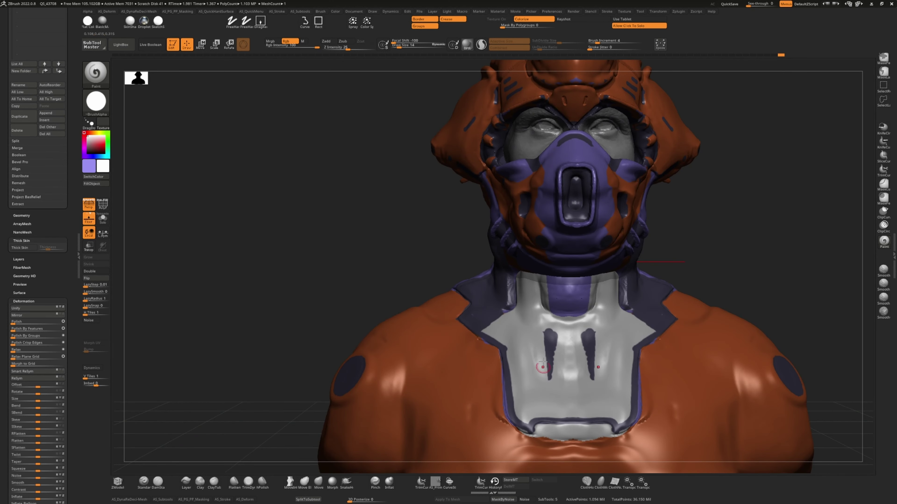
- Clean up the two tapered dark stripes on the grey chest panel using the sampled panel colours
key("c")
left_click(545, 345)
key("c")
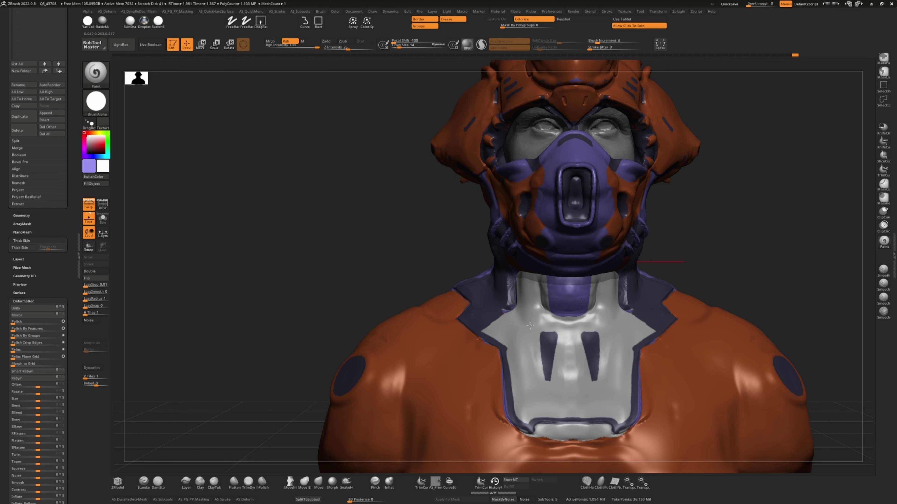
- Select the mask's strap piece and paint a dark band across the purple strap
right_click_drag(530, 325, 557, 330)
key("c")
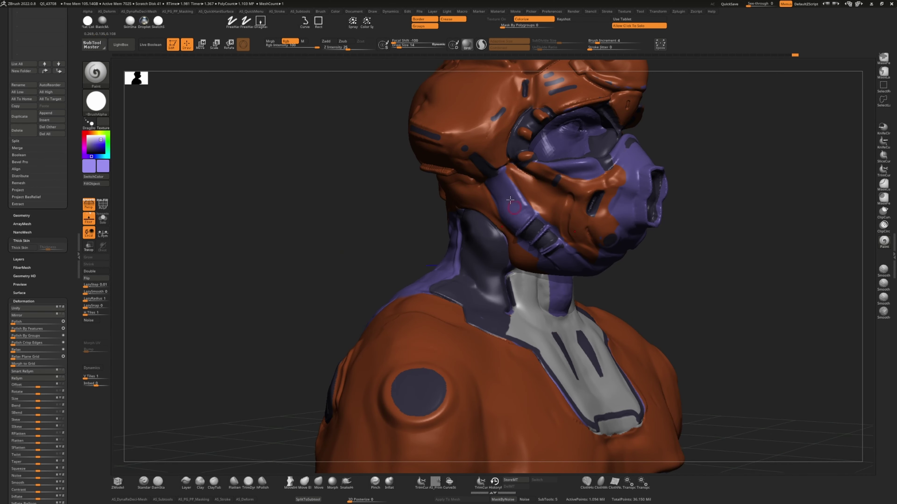
left_click(514, 195, "alt")
right_click_drag(513, 194, 523, 177)
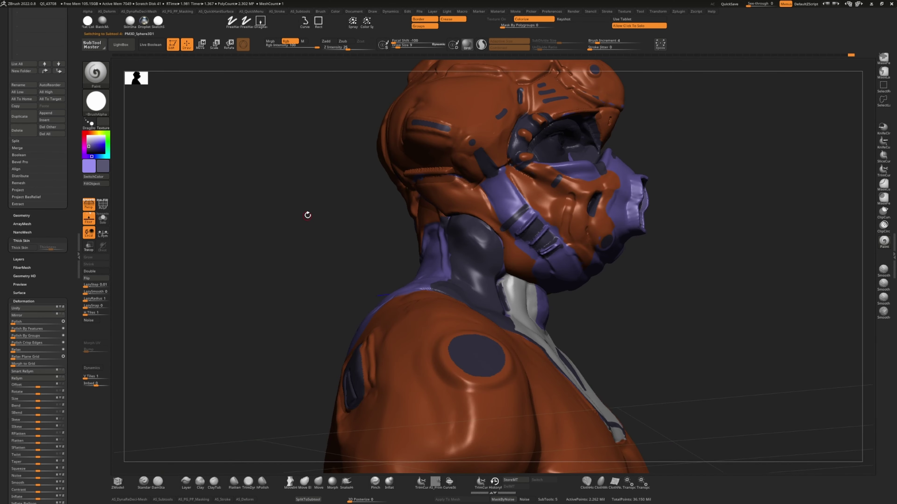
- Sample the colours from the model and repaint the upper part of the mask's purple jaw strap orange
right_click_drag(308, 215, 348, 200)
key("c")
mouse_move(583, 266)
right_mouse_down()
mouse_move(310, 190)
mouse_move(540, 213)
mouse_move(475, 242)
mouse_move(460, 226)
right_mouse_up()
key("c")
key("ctrl+shift+f")
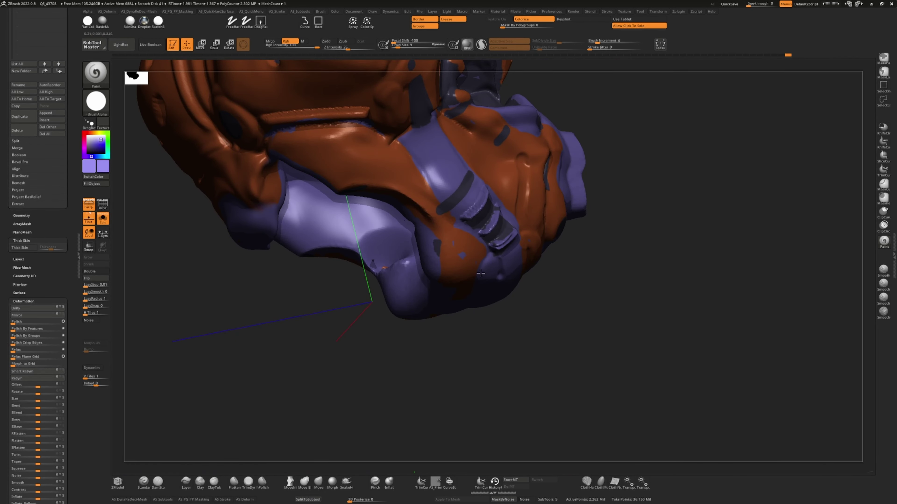
key("ctrl+shift+f")
right_click_drag(440, 261, 475, 197)
key("c")
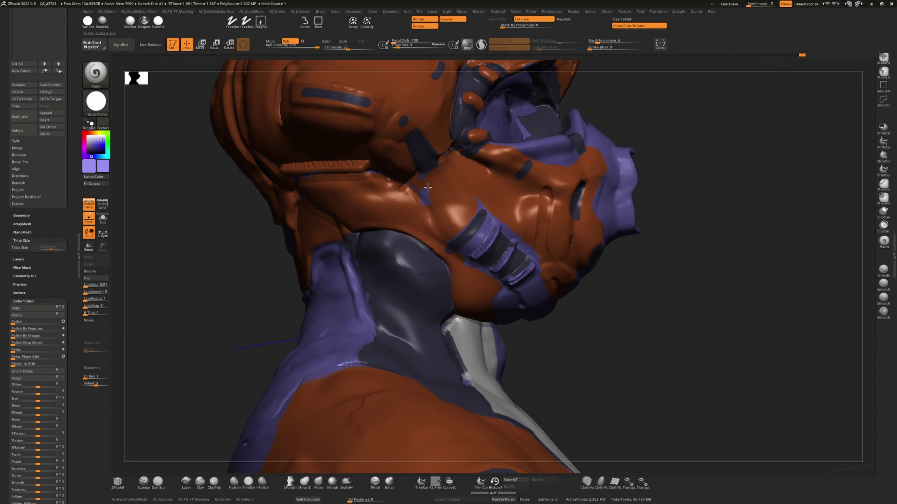
- Paint the recess inside the mask's purple front vent frame orange
mouse_move(467, 206)
right_mouse_down()
mouse_move(240, 248)
mouse_move(240, 266)
mouse_move(250, 250)
mouse_move(530, 218)
mouse_move(547, 251)
mouse_move(310, 267)
mouse_move(327, 267)
mouse_move(255, 230)
mouse_move(585, 175)
right_mouse_up()
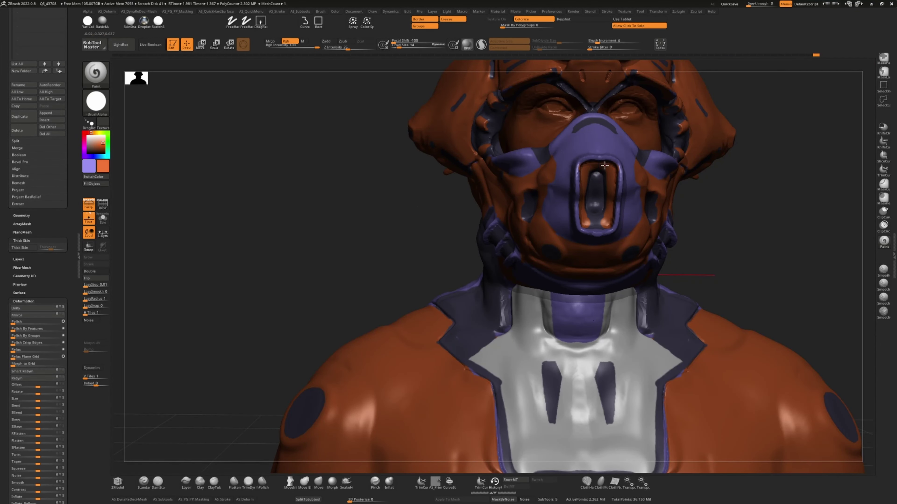
right_click_drag(537, 236, 605, 223)
key("ctrl+shift+s")
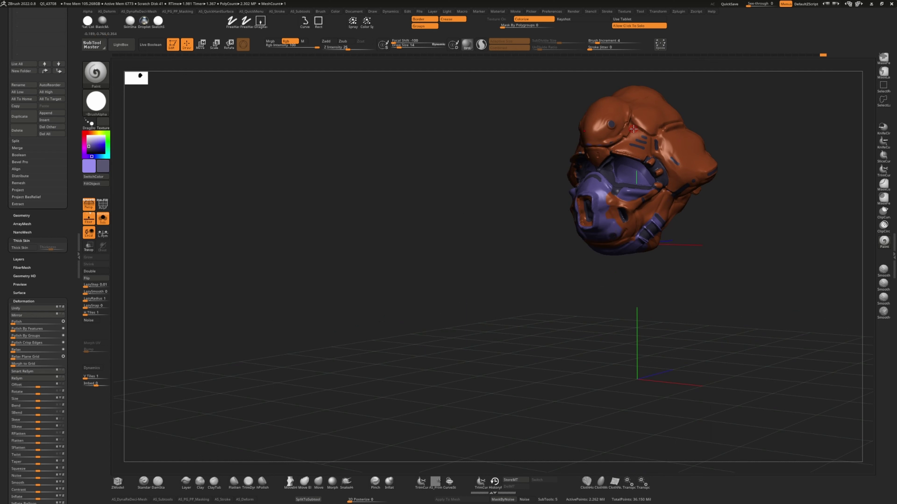
- Adjust the helmet's crown with the Move brush and sharpen the panel seams across its top with DamStandard
key("b")
key("m")
key("v")
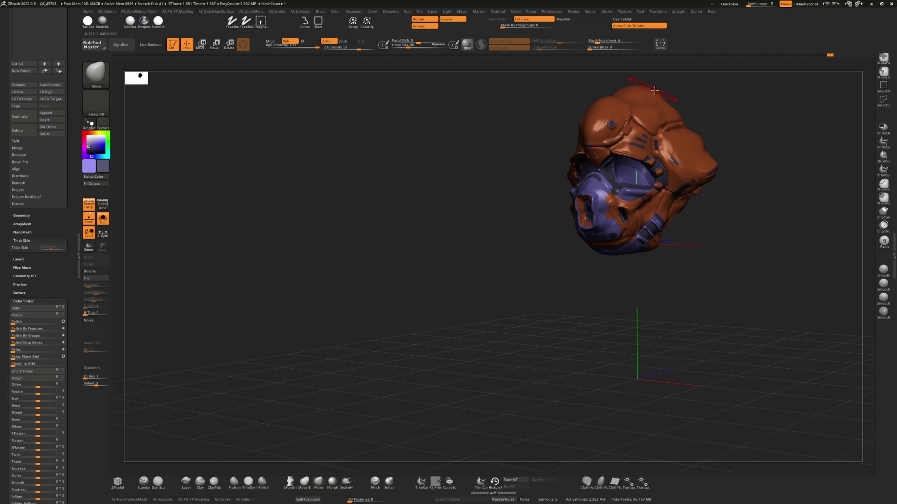
left_click(158, 481)
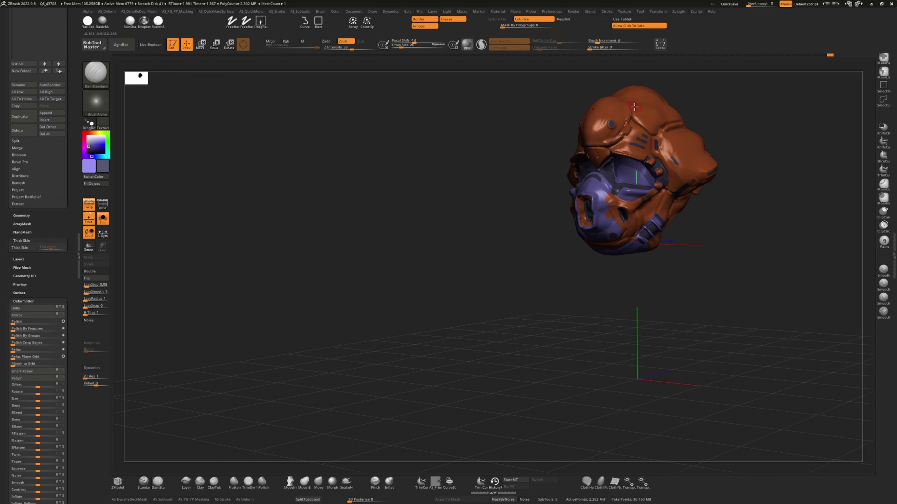
key("ctrl")
left_click_drag(448, 162, 595, 261)
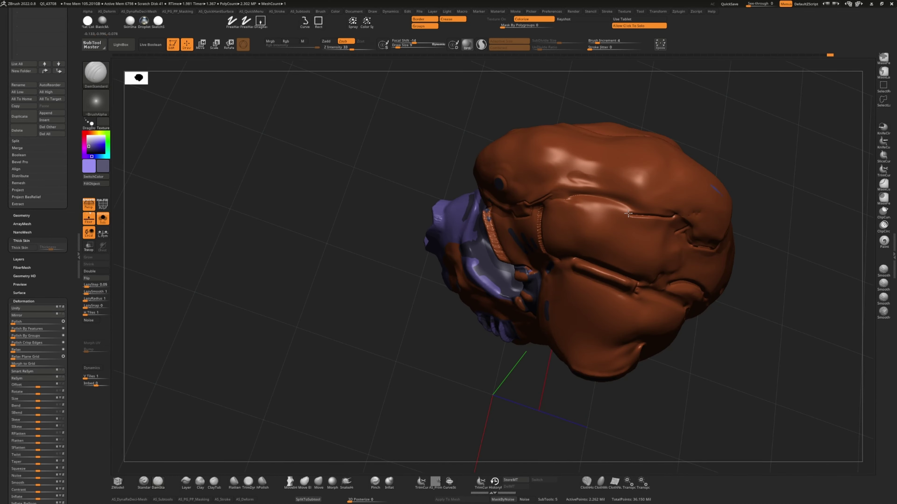
left_click_drag(389, 241, 530, 251)
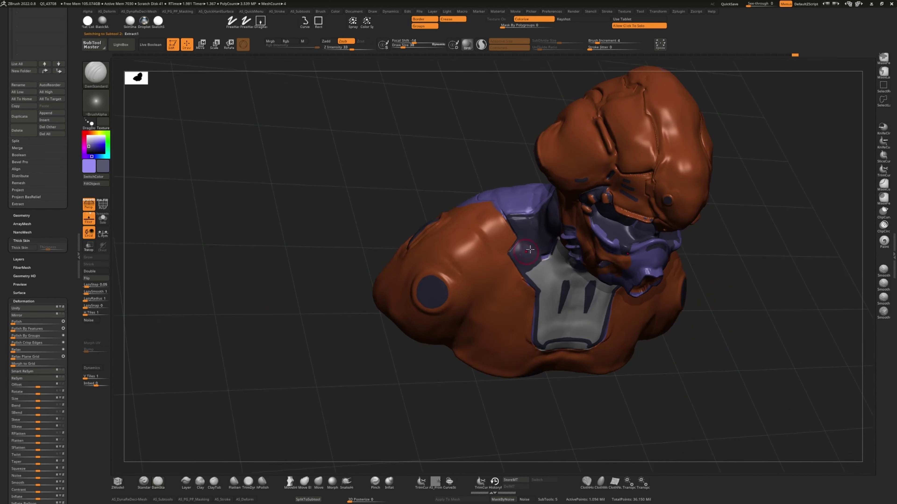
- Paint short white accent bars on the bodysuit's shoulders and upper back beside the purple panel
key("b")
left_click(188, 216)
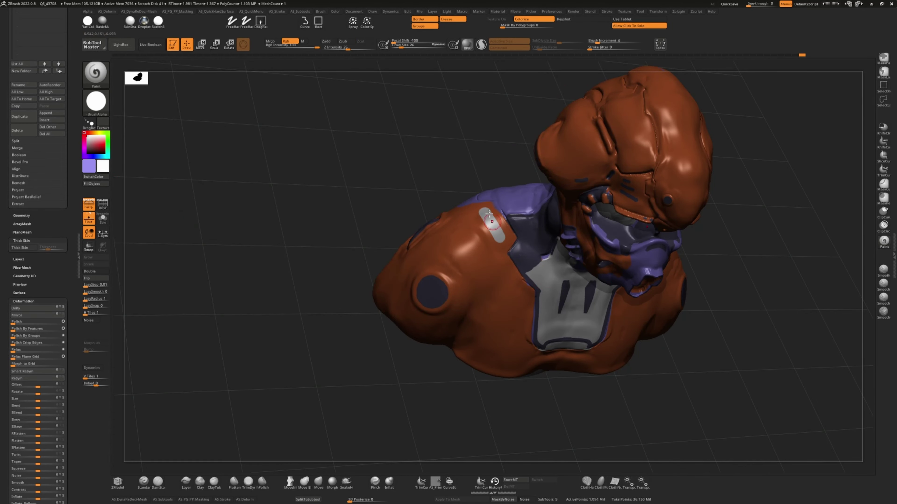
left_click_drag(488, 212, 366, 246)
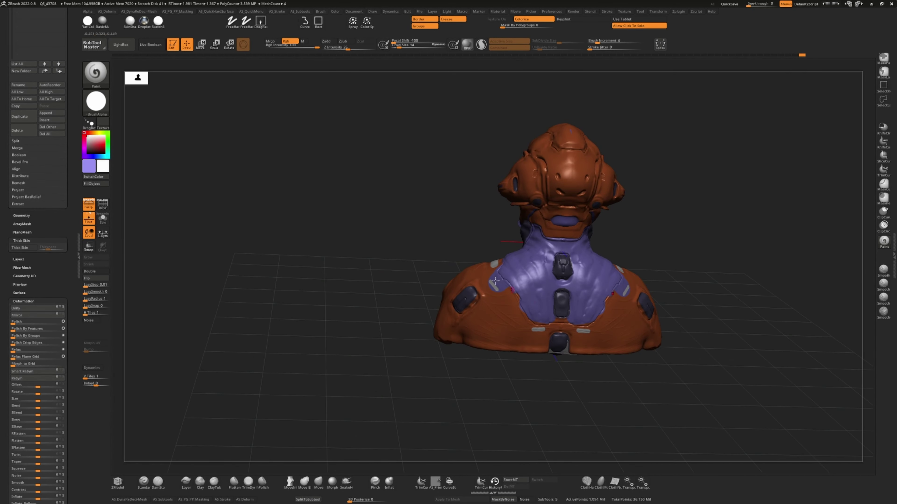
mouse_move(495, 281)
left_mouse_down()
mouse_move(391, 225)
mouse_move(411, 240)
mouse_move(311, 433)
mouse_move(541, 177)
mouse_move(436, 216)
mouse_move(406, 168)
mouse_move(351, 140)
mouse_move(575, 219)
mouse_move(372, 88)
mouse_move(383, 135)
mouse_move(377, 203)
mouse_move(357, 212)
mouse_move(384, 189)
mouse_move(293, 164)
mouse_move(574, 261)
left_mouse_up()
- Reshape the back of the helmet around the purple nape patch with the Move brush
key("b")
key("m")
key("v")
key("alt+s")
left_click_drag(596, 323, 561, 306)
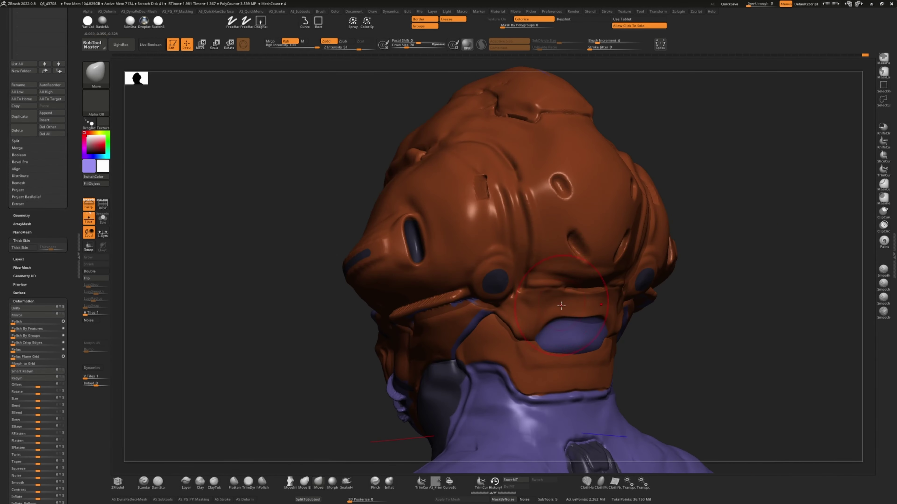
mouse_move(594, 279)
left_mouse_down()
mouse_move(558, 227)
mouse_move(296, 224)
mouse_move(212, 376)
left_mouse_up()
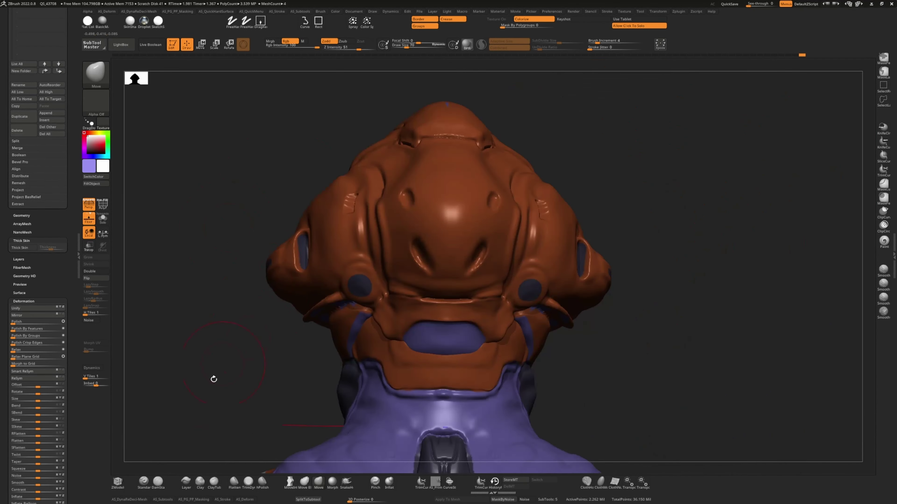
- Paint the four slots on the helmet's rear plate and the recess at the back of the crown dark
key("b")
key("p")
key("a")
left_click_drag(182, 207, 187, 200)
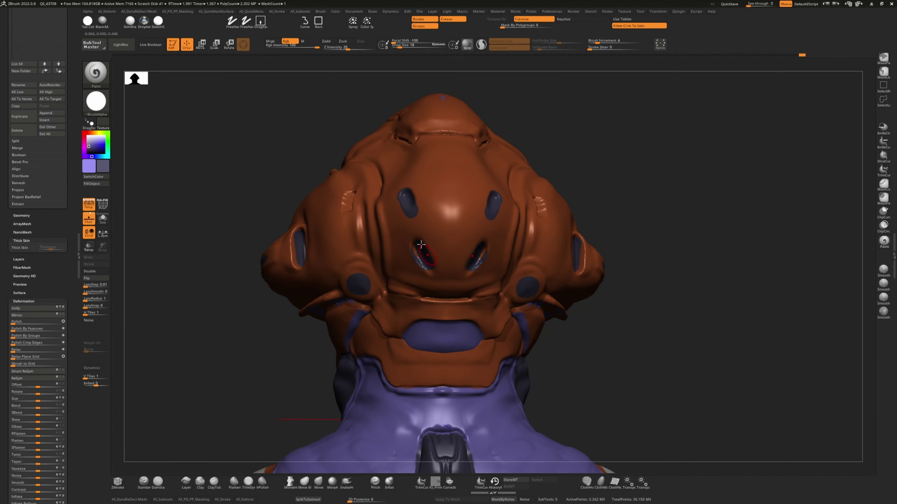
left_click_drag(421, 244, 450, 112)
- Build up the helmet's upper side panels with the Clay brush
key("b")
key("c")
key("l")
mouse_move(170, 269)
left_mouse_down()
mouse_move(156, 284)
mouse_move(226, 198)
left_mouse_up()
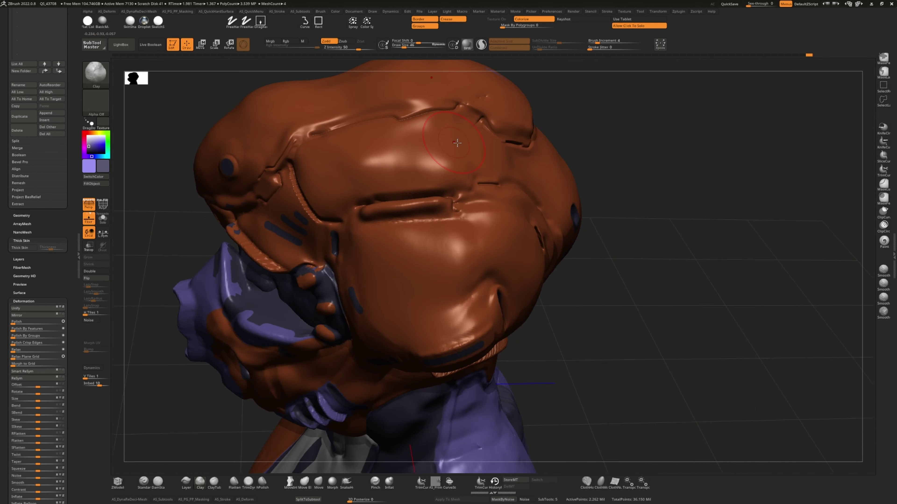
- Select the helmet and build up and smooth the nape guard's side beneath the ear piece
right_click_drag(457, 142, 289, 201)
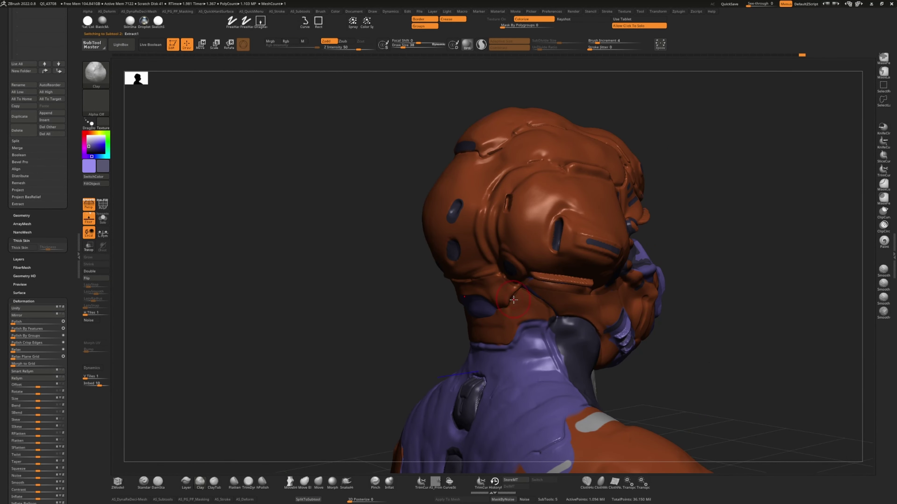
left_click(544, 297, "alt")
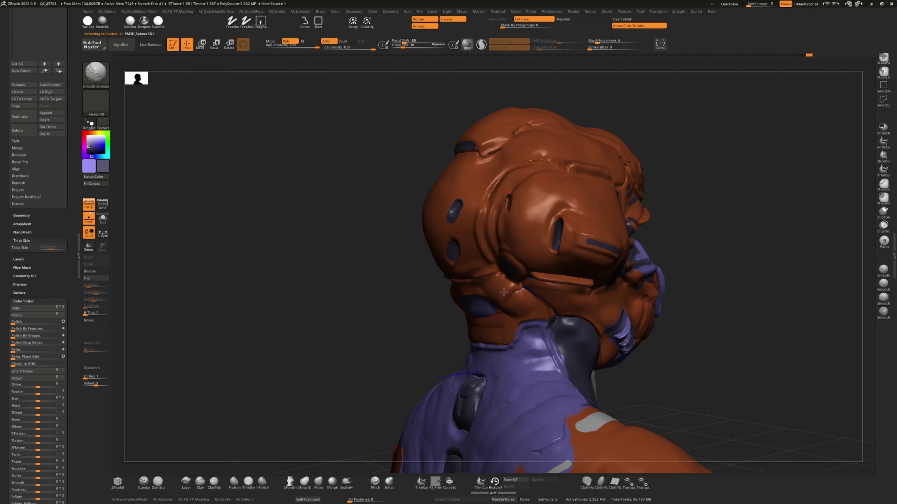
left_click(155, 483)
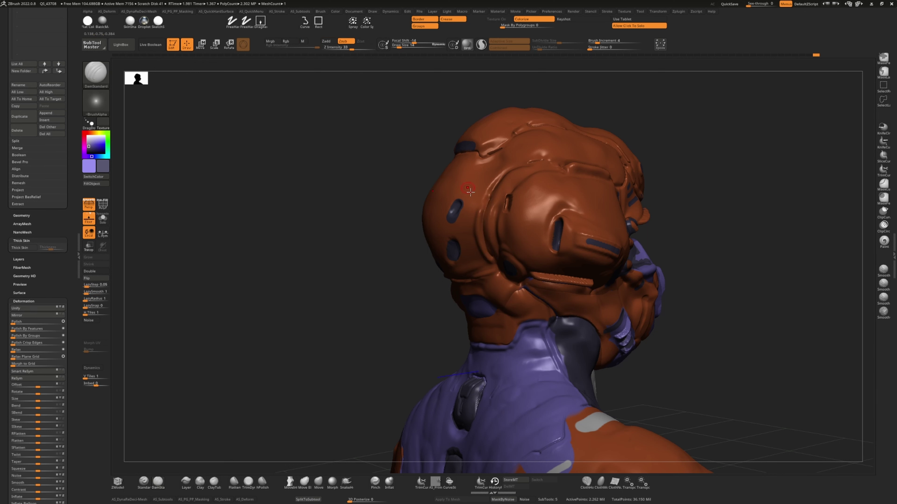
- Refine the planes of the helmet's rear and nape guard with the Clay and Flatten brushes
mouse_move(470, 191)
right_mouse_down()
mouse_move(496, 201)
mouse_move(260, 206)
mouse_move(497, 166)
mouse_move(331, 136)
mouse_move(490, 183)
mouse_move(460, 222)
right_mouse_up()
key("b")
key("c")
key("l")
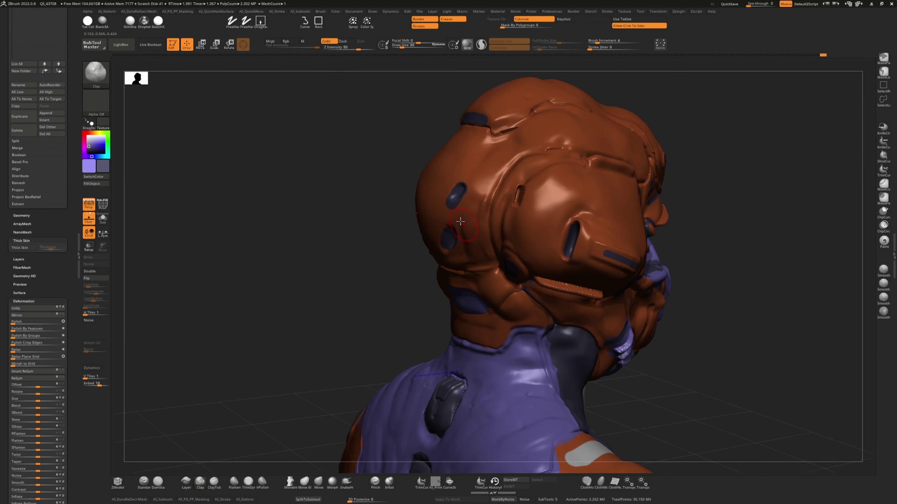
mouse_move(237, 255)
right_mouse_down()
mouse_move(246, 100)
mouse_move(231, 474)
right_mouse_up()
left_click(234, 481)
right_click_drag(247, 442, 390, 273)
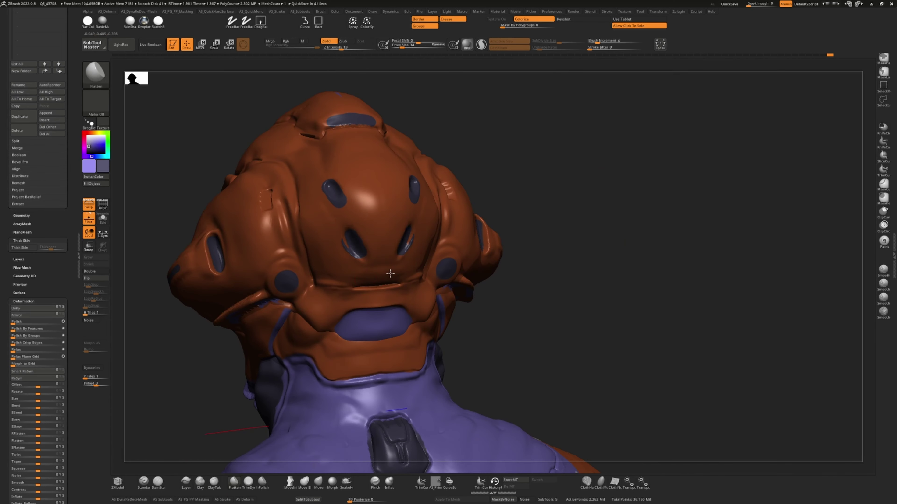
- Rework the seam beside the helmet's rear plate with DamStandard and Clay, add a small round nub and smooth around it
key("b")
key("d")
key("s")
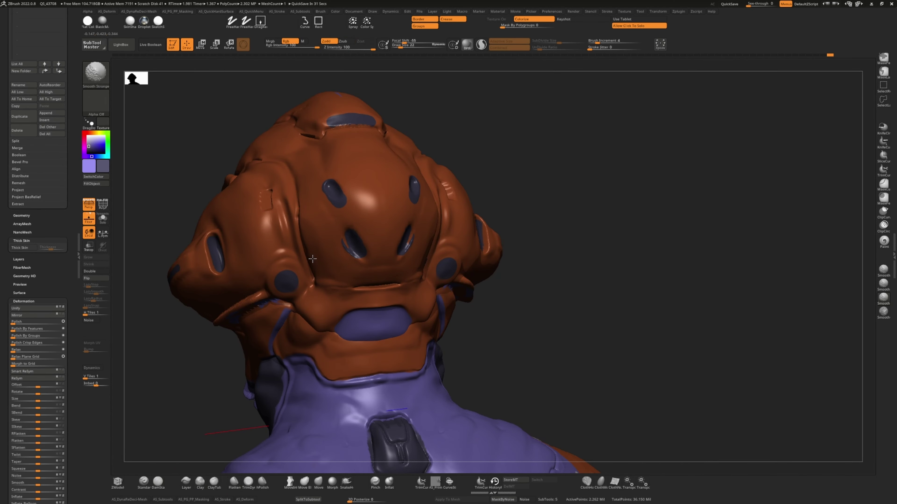
key("b")
key("c")
key("l")
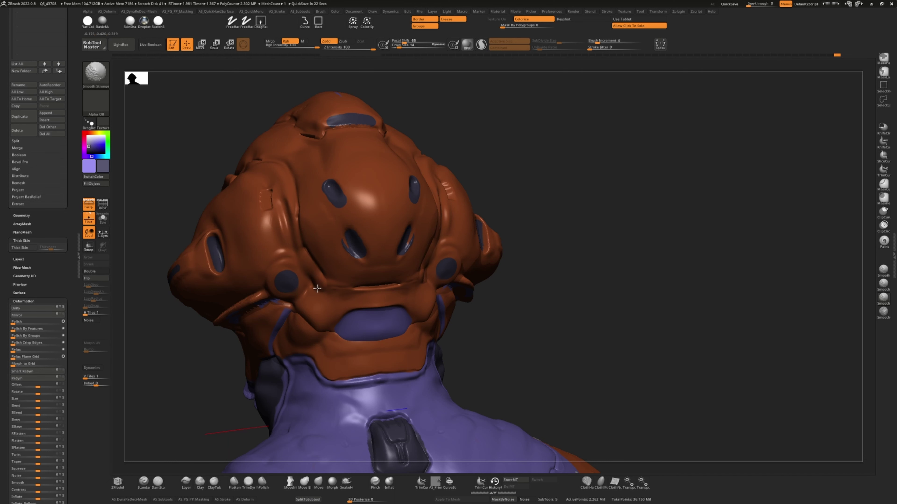
right_click_drag(315, 275, 300, 179)
left_click_drag(300, 180, 293, 189, "shift")
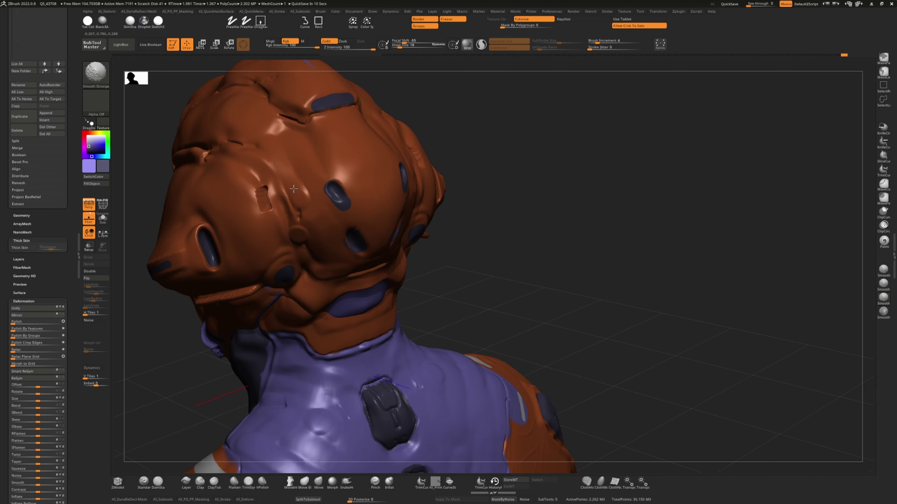
- Build up the side edge of the helmet's rear plate with Clay and smooth the surface between the slots
right_click_drag(159, 247, 231, 216)
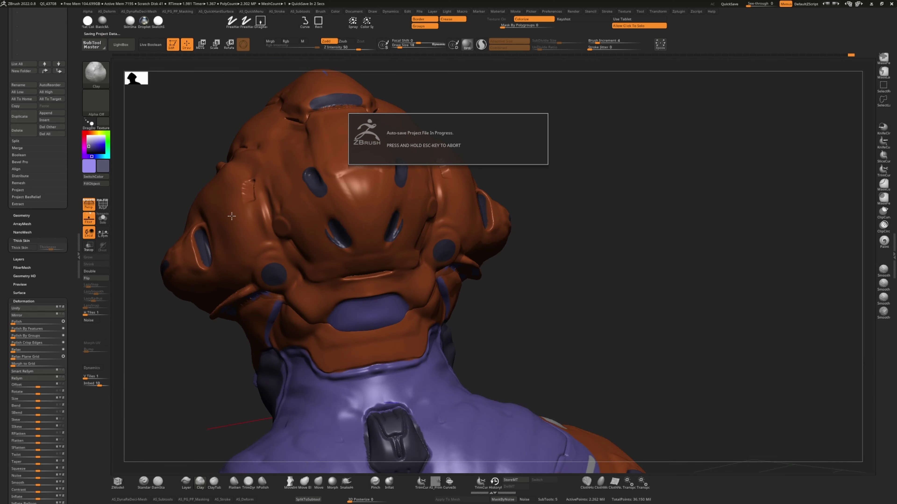
right_click_drag(265, 468, 306, 279)
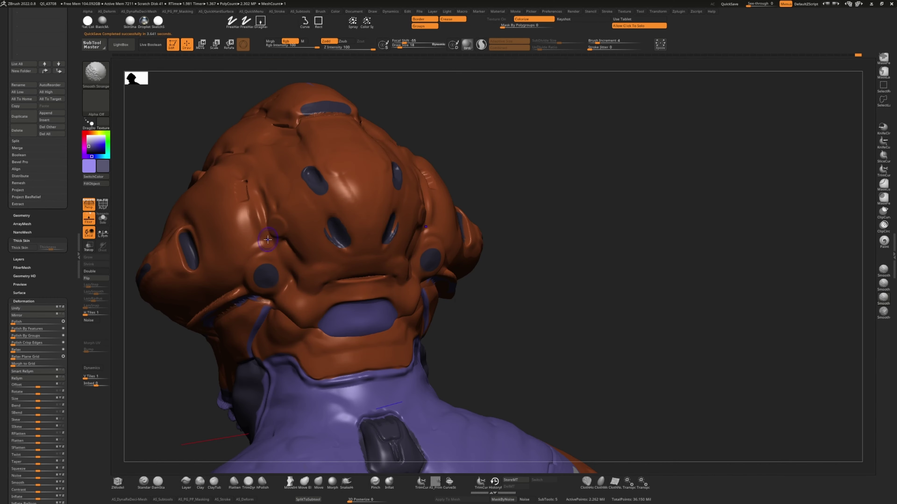
right_click_drag(367, 268, 268, 222)
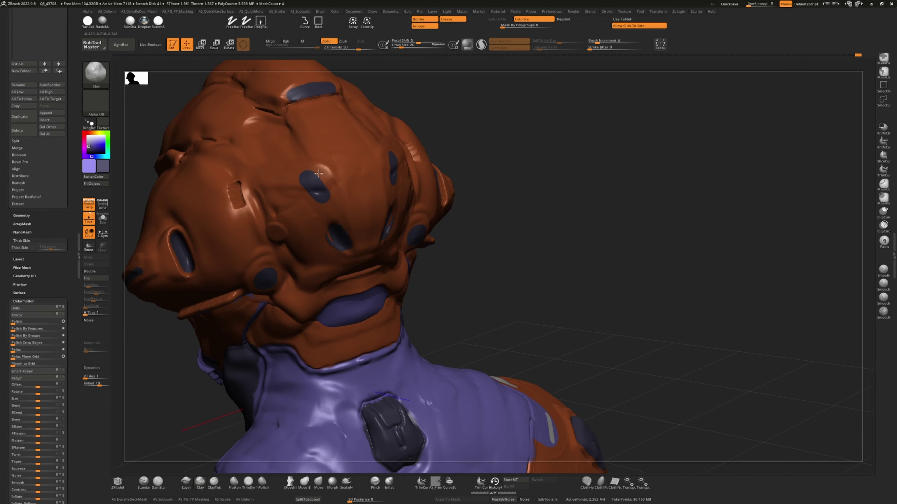
mouse_move(327, 177)
right_mouse_down()
mouse_move(309, 161)
mouse_move(188, 202)
mouse_move(197, 327)
mouse_move(499, 190)
mouse_move(459, 170)
mouse_move(352, 275)
mouse_move(318, 290)
mouse_move(353, 282)
mouse_move(304, 300)
right_mouse_up()
- Adjust the helmet's rear silhouette with the Move brush and polish its rear plate with hPolish
key("b")
key("m")
key("v")
key("alt+s")
left_click(262, 483)
right_click_drag(441, 318, 484, 182)
right_click_drag(511, 216, 407, 234)
key("alt+s")
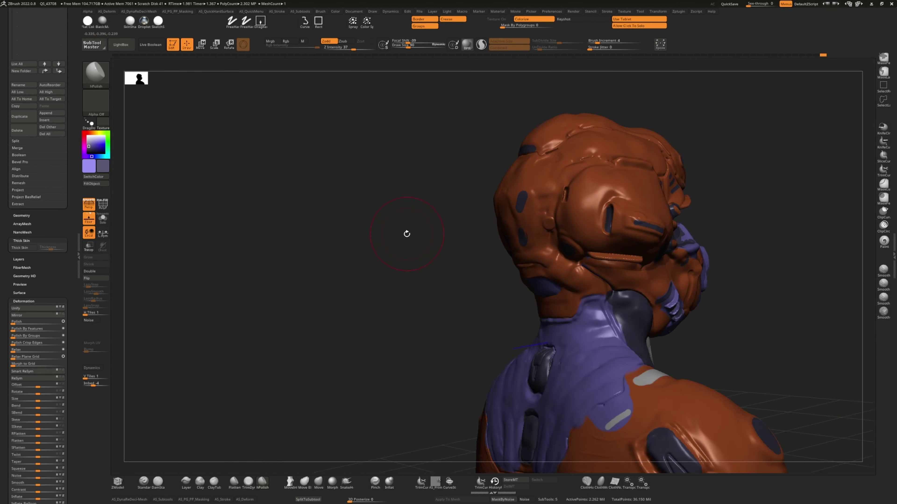
- Flatten the helmet's rear plate around the dark slots into broad planes
mouse_move(455, 217)
right_mouse_down()
mouse_move(233, 262)
mouse_move(225, 464)
right_mouse_up()
left_click(234, 482)
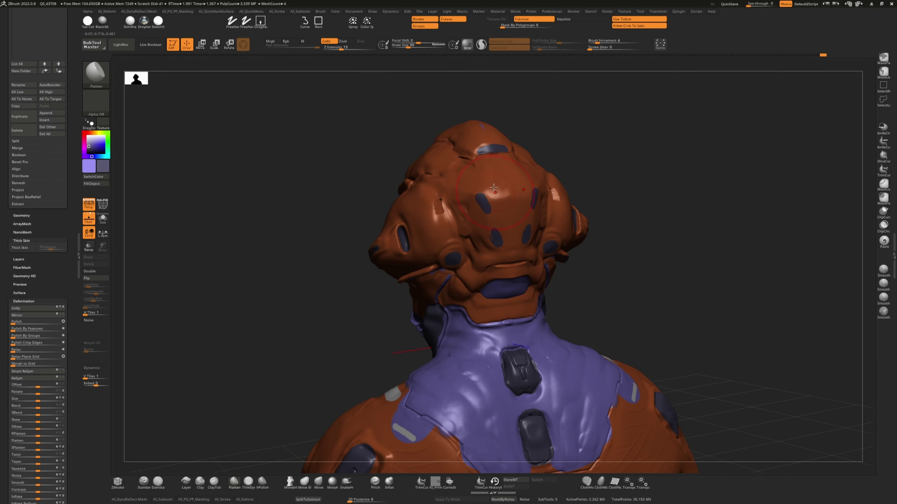
mouse_move(481, 188)
right_mouse_down()
mouse_move(222, 222)
mouse_move(511, 160)
mouse_move(291, 174)
mouse_move(243, 199)
mouse_move(514, 281)
right_mouse_up()
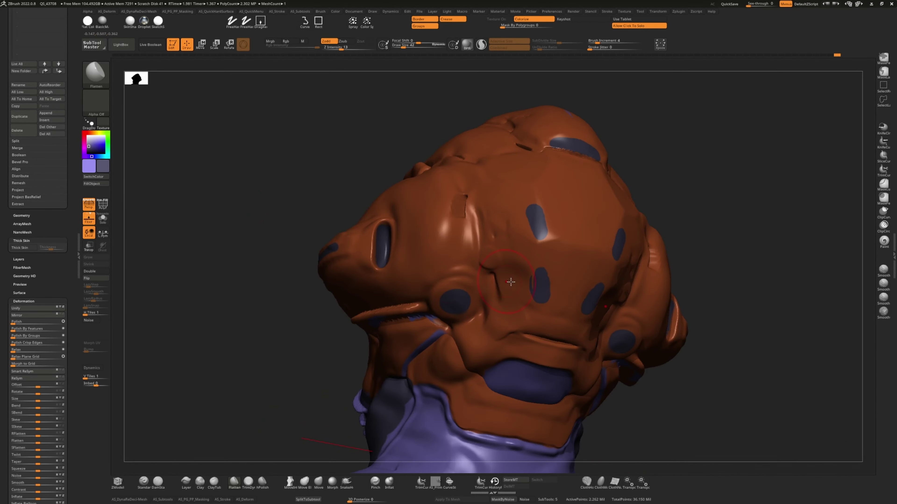
right_click_drag(308, 124, 444, 149)
mouse_move(459, 243)
right_mouse_down()
mouse_move(249, 222)
mouse_move(262, 234)
right_mouse_up()
- Fill the transitions around the helmet's rear plate with Clay, flatten them and smooth the surface down to the nape
right_click_drag(531, 237, 515, 166)
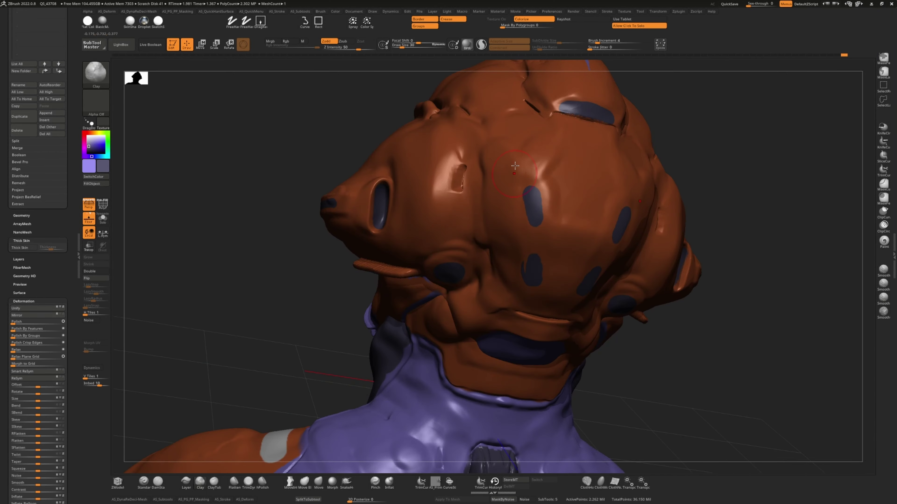
key("b")
key("f")
key("l")
mouse_move(565, 215)
right_mouse_down()
mouse_move(260, 456)
mouse_move(651, 214)
mouse_move(646, 148)
mouse_move(510, 125)
mouse_move(248, 306)
mouse_move(294, 210)
mouse_move(353, 198)
mouse_move(472, 201)
right_mouse_up()
key("b")
key("s")
key("t")
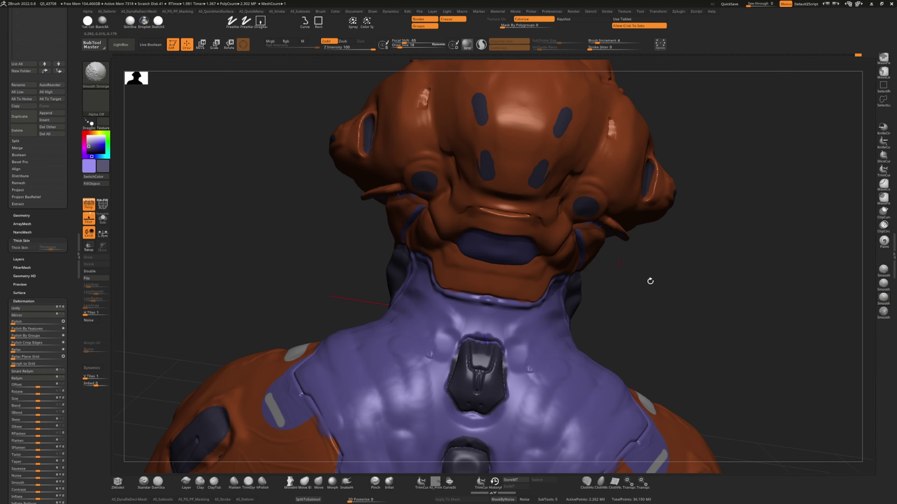
- Raise the nape guard's side pieces beside the purple patch with the Standard brush and adjust their shape with Move
mouse_move(651, 281)
right_mouse_down()
mouse_move(284, 204)
mouse_move(564, 220)
mouse_move(143, 485)
right_mouse_up()
left_click(545, 209, "alt")
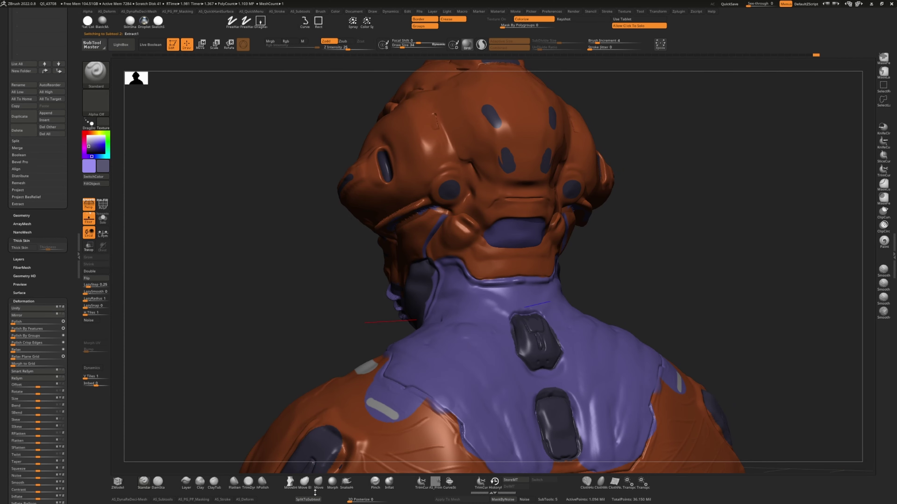
mouse_move(315, 493)
right_mouse_down()
mouse_move(234, 295)
mouse_move(310, 261)
mouse_move(466, 240)
right_mouse_up()
key("b")
key("m")
key("v")
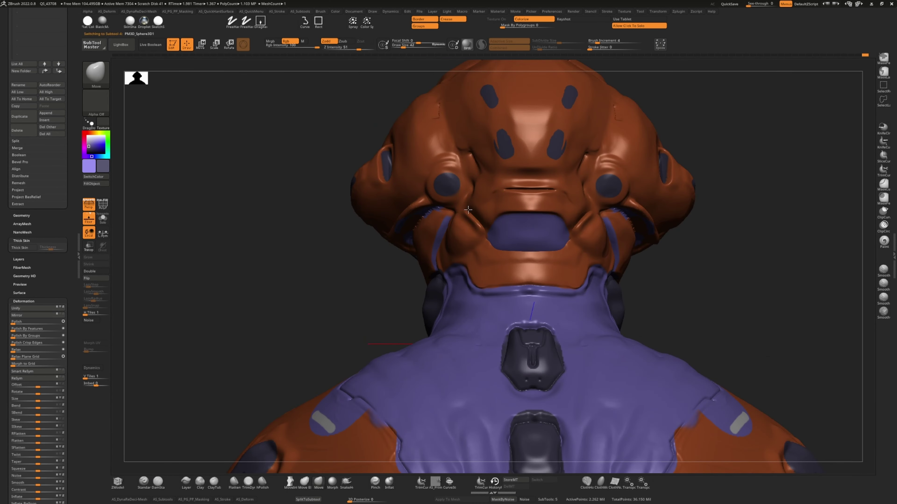
- Select the helmet and carve crisp seams above and around the purple nape patch with the Standard brush
mouse_move(467, 210)
right_mouse_down()
mouse_move(251, 287)
mouse_move(198, 389)
right_mouse_up()
mouse_move(461, 208)
left_mouse_down()
mouse_move(410, 186)
mouse_move(492, 213)
mouse_move(363, 186)
mouse_move(464, 221)
left_mouse_up()
left_click(459, 219, "alt")
key("space")
left_click(344, 271)
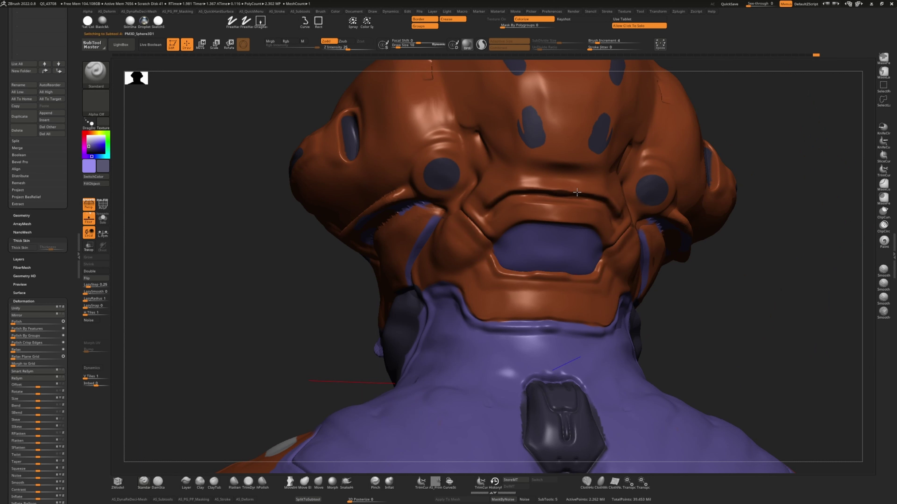
- Flatten the ridge above the purple nape patch and clean up the bodysuit's collar rim beneath the helmet
key("b")
key("f")
key("l")
mouse_move(516, 203)
left_mouse_down()
mouse_move(562, 205)
mouse_move(526, 178)
mouse_move(503, 205)
left_mouse_up()
key("[")
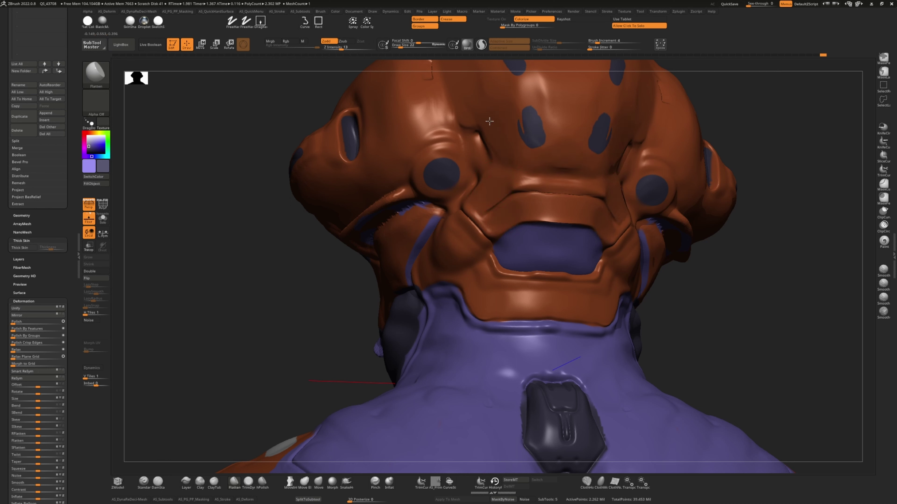
left_click_drag(492, 332, 565, 335)
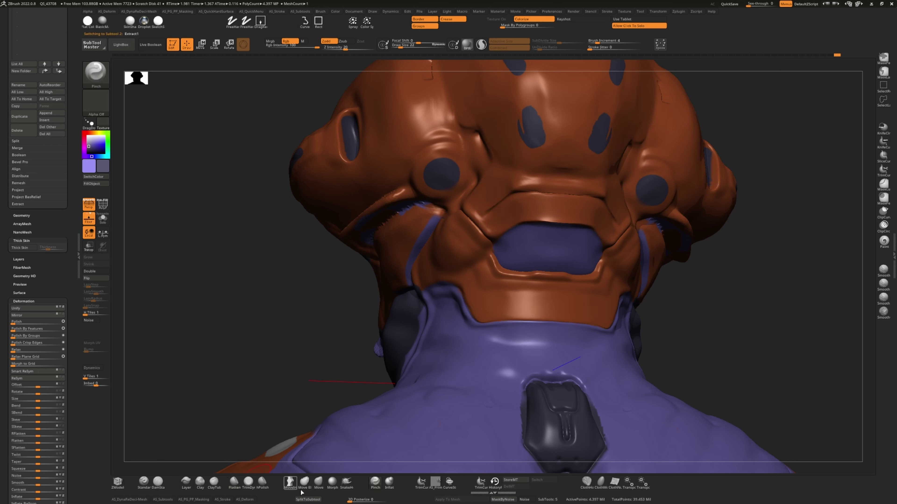
- Adjust the bodysuit's collar edge beneath the helmet's nape guard with the Move brush
key("b")
key("m")
key("v")
mouse_move(487, 329)
left_mouse_down()
mouse_move(420, 309)
mouse_move(466, 300)
mouse_move(230, 254)
mouse_move(434, 288)
mouse_move(394, 297)
mouse_move(396, 325)
mouse_move(367, 311)
mouse_move(445, 269)
mouse_move(416, 247)
mouse_move(185, 297)
mouse_move(260, 261)
mouse_move(229, 268)
mouse_move(588, 197)
left_mouse_up()
- Select the helmet and tighten the seam above the purple nape patch with the Pinch brush
key("b")
key("p")
key("i")
key("space")
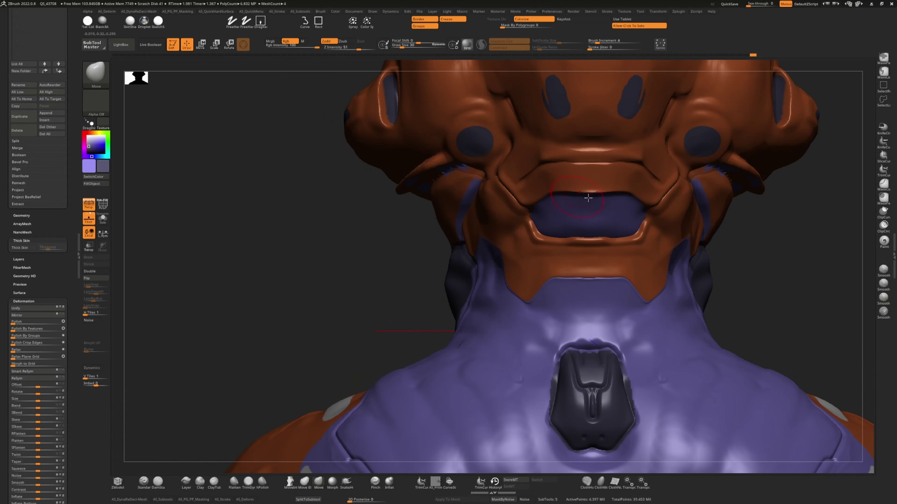
mouse_move(528, 190)
left_mouse_down()
mouse_move(459, 183)
mouse_move(326, 194)
left_mouse_up()
left_click(605, 159, "alt")
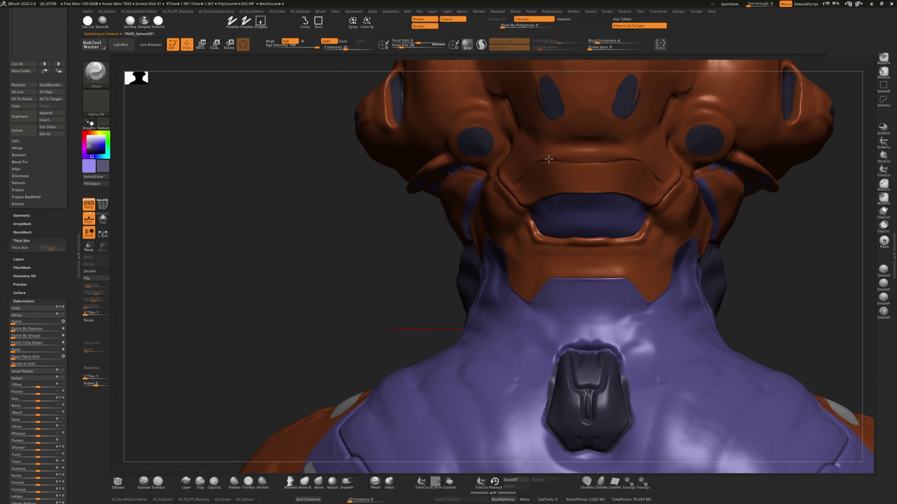
mouse_move(279, 230)
left_mouse_down()
mouse_move(402, 154)
mouse_move(336, 179)
mouse_move(545, 160)
mouse_move(600, 212)
mouse_move(660, 144)
left_mouse_up()
mouse_move(651, 181)
left_mouse_down()
mouse_move(180, 316)
mouse_move(345, 276)
mouse_move(270, 243)
mouse_move(536, 207)
left_mouse_up()
- Sculpt an angular lower edge on the helmet's rear plate above the nape with the Standard brush
key("bracketright")
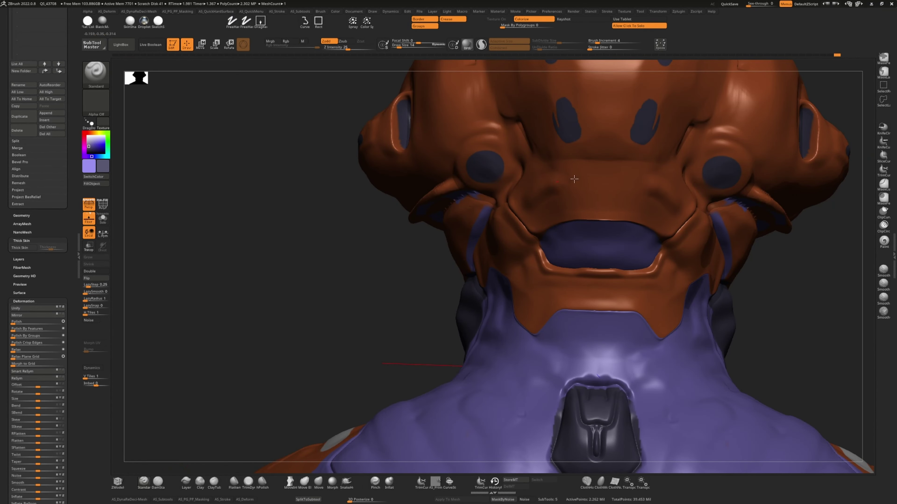
left_click_drag(546, 150, 559, 176)
key("bracketleft")
left_click_drag(268, 268, 591, 254)
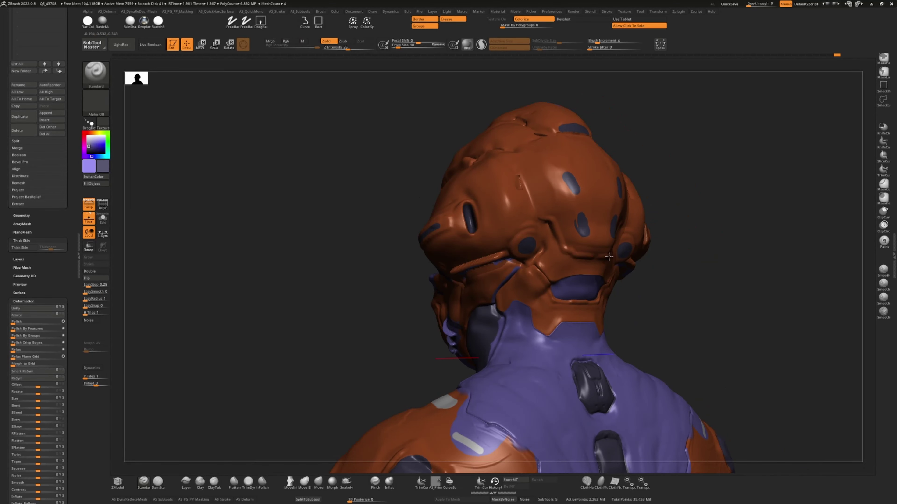
- Refine the area around the rear plate's lower edge and smooth the surface beside it
mouse_move(406, 254)
left_mouse_down()
mouse_move(368, 186)
mouse_move(618, 272)
left_mouse_up()
key("bracketright")
key("bracketright")
key("bracketright")
mouse_move(396, 268)
left_mouse_down("shift")
mouse_move(384, 286)
mouse_move(540, 287)
left_mouse_up("shift")
key("bracketleft")
mouse_move(419, 292)
left_mouse_down()
mouse_move(341, 271)
mouse_move(311, 300)
mouse_move(328, 290)
mouse_move(330, 333)
mouse_move(406, 311)
mouse_move(164, 456)
left_mouse_up()
- Cut a crisp seam down the side of the helmet's rear plate with the DamStandard brush
left_click(234, 481)
key("bracketleft")
left_click(598, 216, "alt")
left_click(158, 481)
mouse_move(415, 200)
left_mouse_down()
mouse_move(274, 194)
mouse_move(353, 212)
mouse_move(264, 195)
mouse_move(283, 198)
left_mouse_up()
left_click(494, 205, "alt")
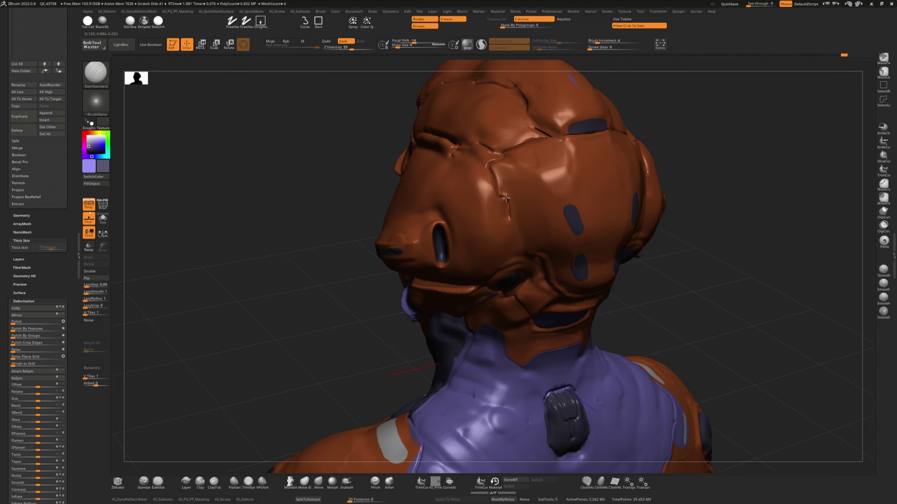
mouse_move(410, 184)
left_mouse_down()
mouse_move(353, 191)
mouse_move(530, 209)
mouse_move(311, 152)
mouse_move(364, 137)
left_mouse_up()
- Adjust the rear plate and its side seam with the Move brush to refine the back of the helmet
key("b")
key("m")
key("v")
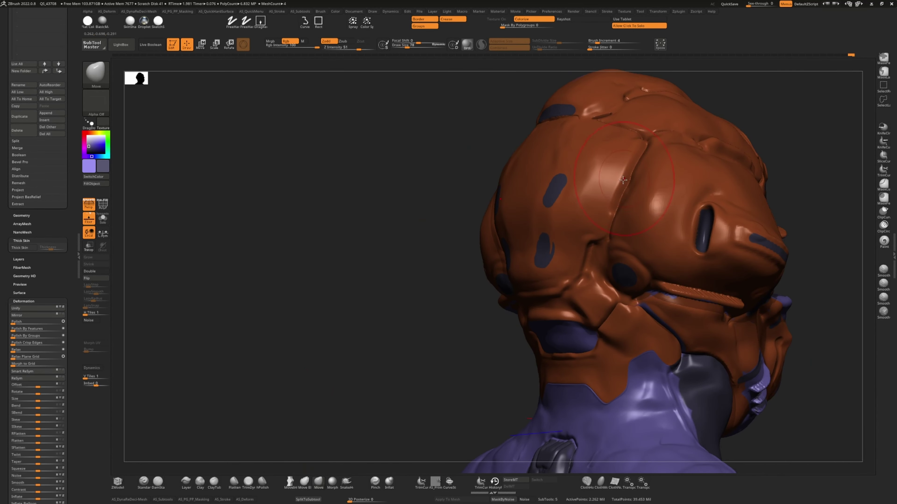
key("space")
left_click_drag(406, 230, 267, 317)
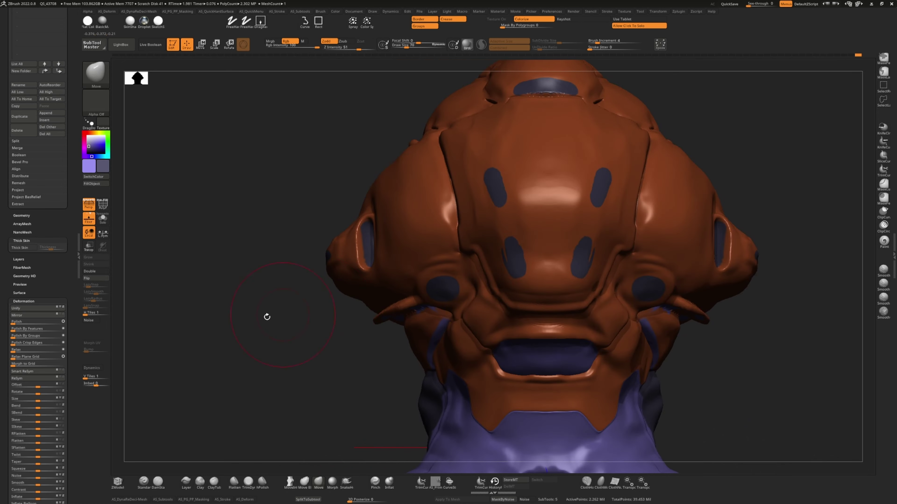
- Recess the four dark slots in the helmet's rear plate with the Standard brush
key("b")
key("s")
key("t")
left_click_drag(496, 190, 498, 198)
key("bracketleft")
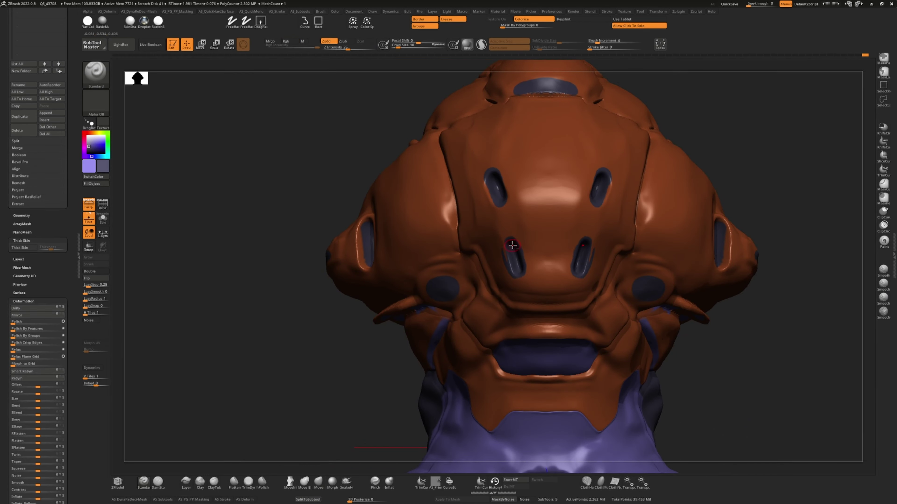
mouse_move(513, 245)
left_mouse_down()
mouse_move(220, 154)
mouse_move(190, 183)
mouse_move(359, 120)
mouse_move(324, 192)
mouse_move(353, 183)
left_mouse_up()
- Change the current colour to a muted tan for the unpainted face and render a preview of the bust
key("bracketright")
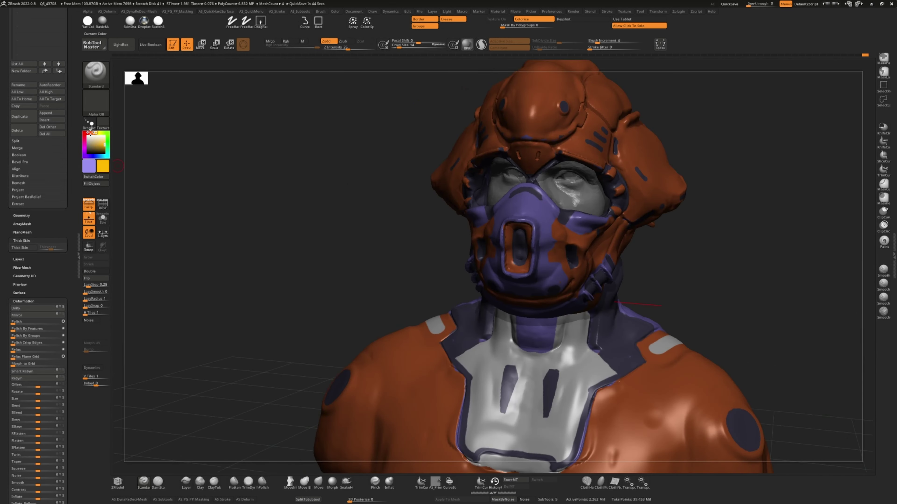
left_click(95, 143)
left_click_drag(198, 198, 463, 61)
key("shift+r")
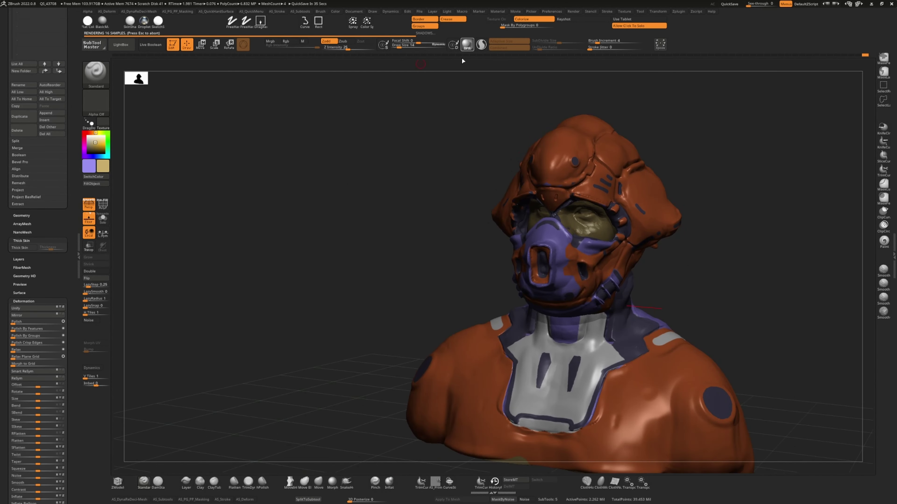
- Isolate the base head and examine the face beneath the helmet
left_click_drag(299, 269, 303, 267)
key("b")
key("c")
key("l")
mouse_move(288, 133)
left_mouse_down()
mouse_move(296, 198)
mouse_move(272, 248)
mouse_move(290, 220)
mouse_move(281, 227)
left_mouse_up()
key("Up")
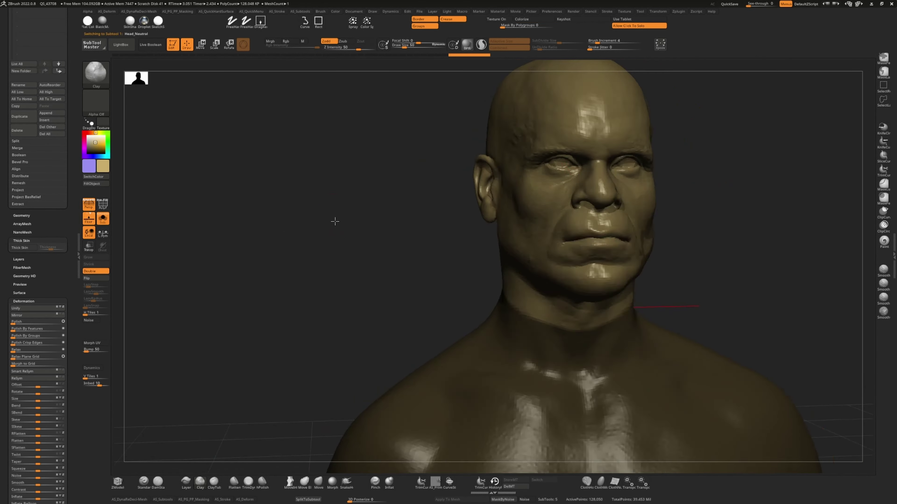
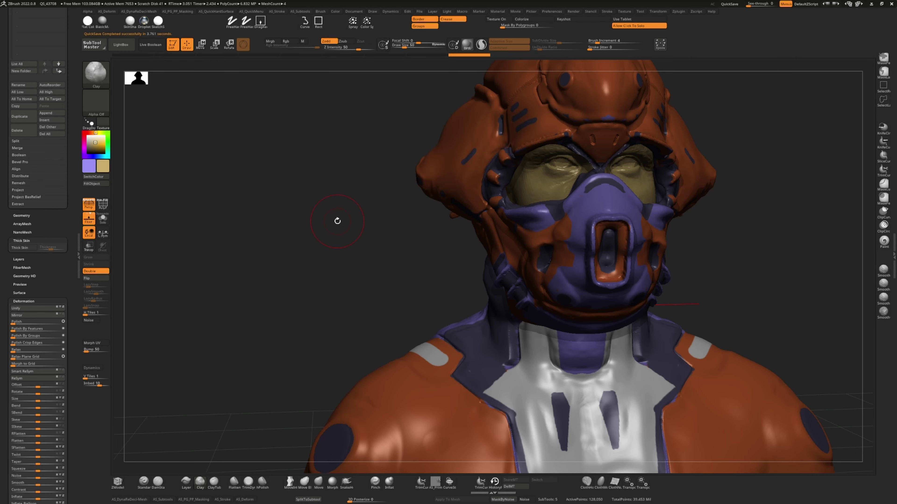
- Isolate the helmet and paint the lower front of the mask bright blue (RGB 0, 95, 241) with the Paint brush
left_click_drag(337, 221, 117, 246)
left_click(103, 219)
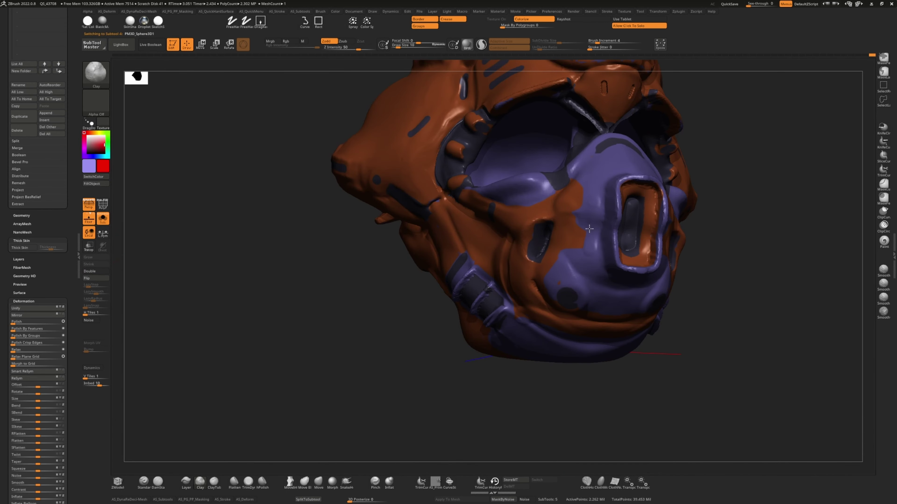
key("b")
key("p")
key("a")
left_click(98, 156)
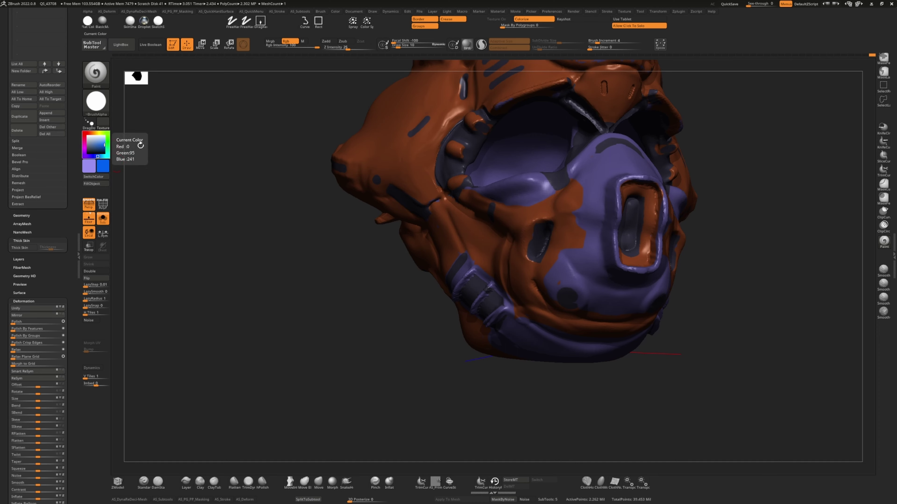
left_click_drag(591, 244, 604, 181)
left_click_drag(275, 252, 310, 244)
left_click_drag(586, 254, 622, 283)
left_click_drag(565, 269, 660, 304)
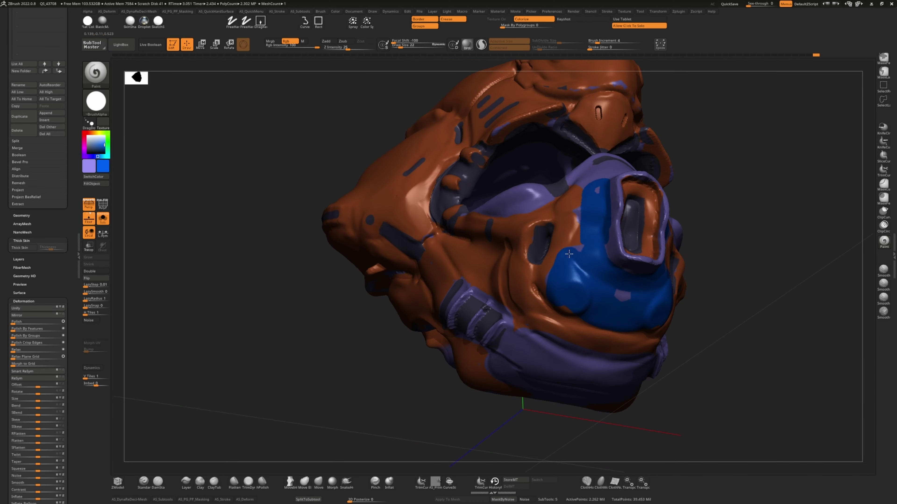
- Extend the blue paint up the mask's front and over the nose bridge
left_click_drag(388, 389, 396, 318)
left_click_drag(593, 187, 620, 130)
key("bracketleft")
mouse_move(320, 281)
left_mouse_down()
mouse_move(631, 118)
mouse_move(519, 172)
mouse_move(540, 219)
mouse_move(583, 212)
mouse_move(610, 220)
mouse_move(535, 180)
mouse_move(546, 160)
left_mouse_up()
- Sample the helmet's orange and paint over the purple cheek piece below the eye opening
key("c")
key("c")
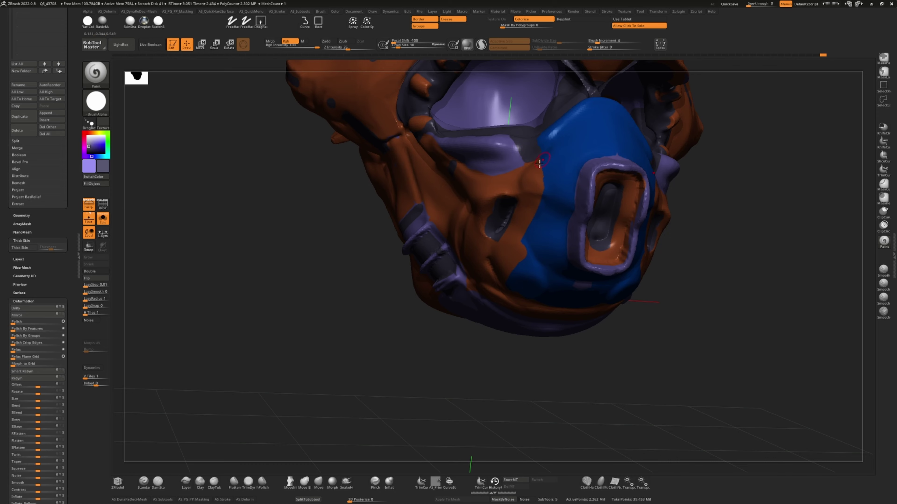
left_click_drag(471, 171, 422, 141)
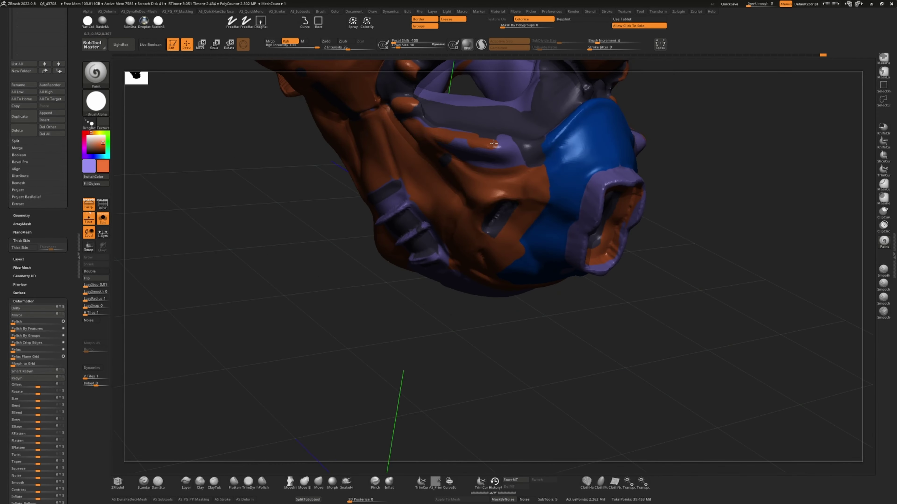
left_click_drag(500, 169, 276, 197)
key("c")
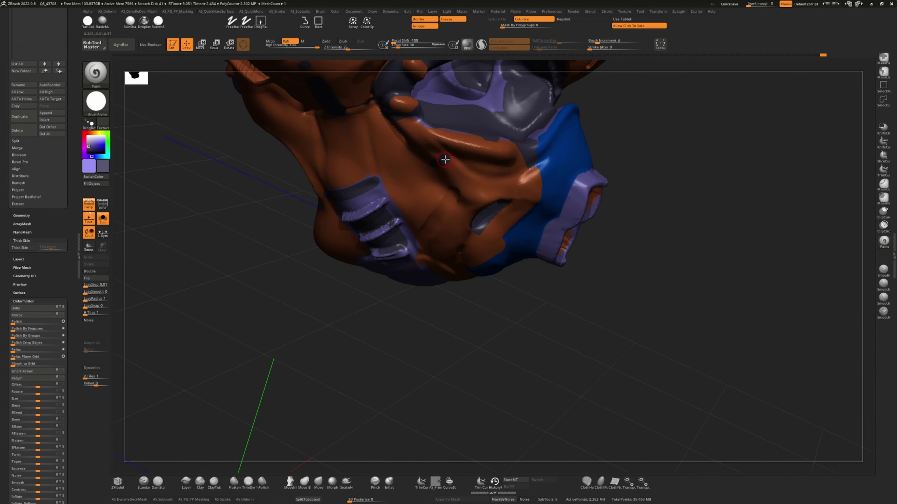
mouse_move(422, 130)
left_mouse_down()
mouse_move(371, 104)
mouse_move(238, 302)
left_mouse_up()
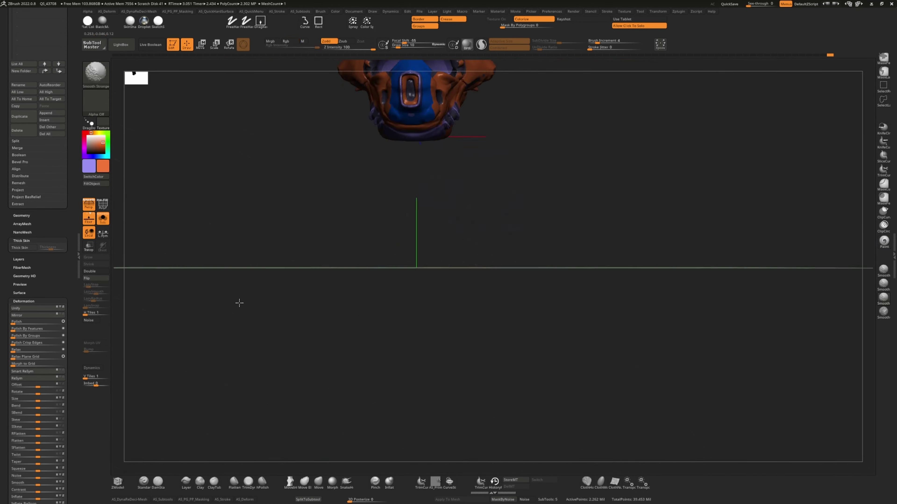
key("f")
- Paint an orange ring around the dark dot at the mask's lower corner, comparing the strokes with undo and redo
mouse_move(312, 317)
left_mouse_down()
mouse_move(293, 245)
mouse_move(424, 212)
left_mouse_up()
key("c")
mouse_move(512, 194)
left_mouse_down()
mouse_move(551, 289)
mouse_move(535, 320)
left_mouse_up()
key("ctrl+z")
key("ctrl+shift+z")
mouse_move(689, 282)
left_mouse_down()
mouse_move(280, 257)
mouse_move(565, 254)
left_mouse_up()
key("ctrl+z")
key("ctrl+shift+z")
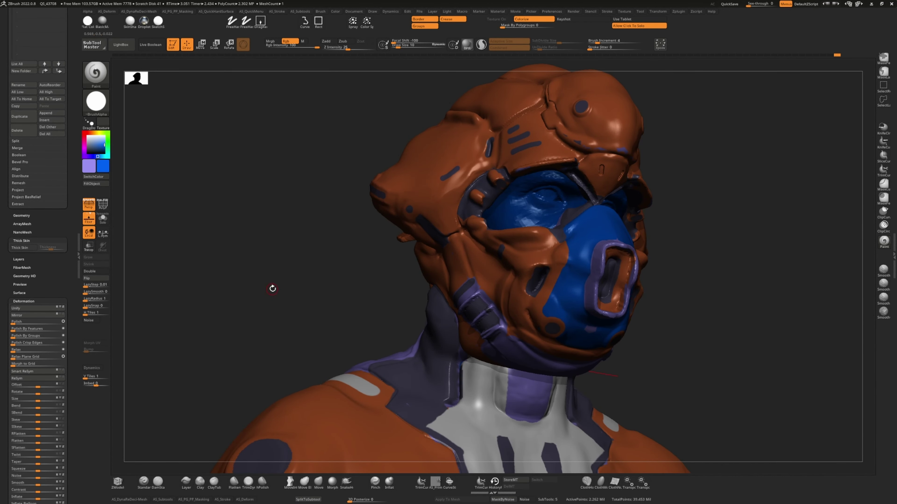
- Compare the mask with and without the last paint change and leave that change undone
left_click_drag(272, 289, 282, 284)
key("ctrl+z")
key("ctrl+shift+z")
key("ctrl+z")
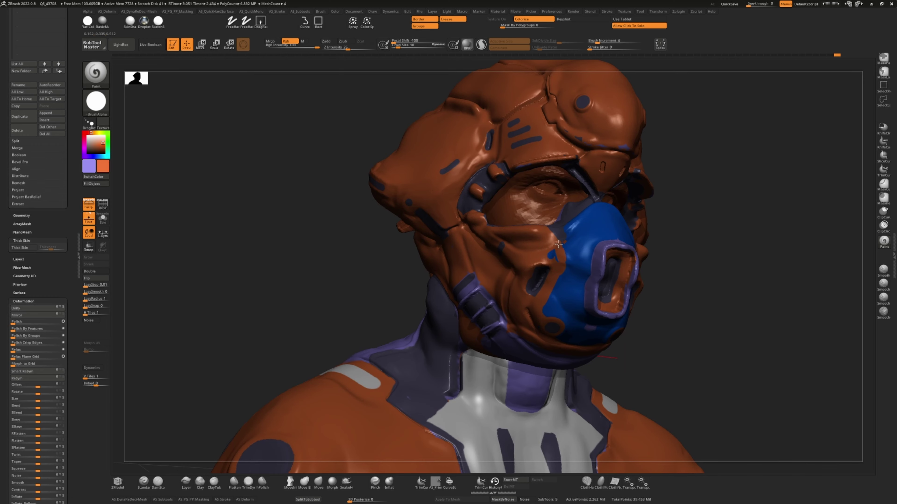
key("ctrl+shift+z")
key("ctrl+z")
- Clean up the orange and purple paint borders around the ribbed tube on the jaw
mouse_move(353, 265)
left_mouse_down()
mouse_move(315, 276)
mouse_move(304, 256)
mouse_move(334, 284)
mouse_move(284, 263)
mouse_move(338, 277)
mouse_move(337, 261)
mouse_move(299, 257)
mouse_move(462, 330)
left_mouse_up()
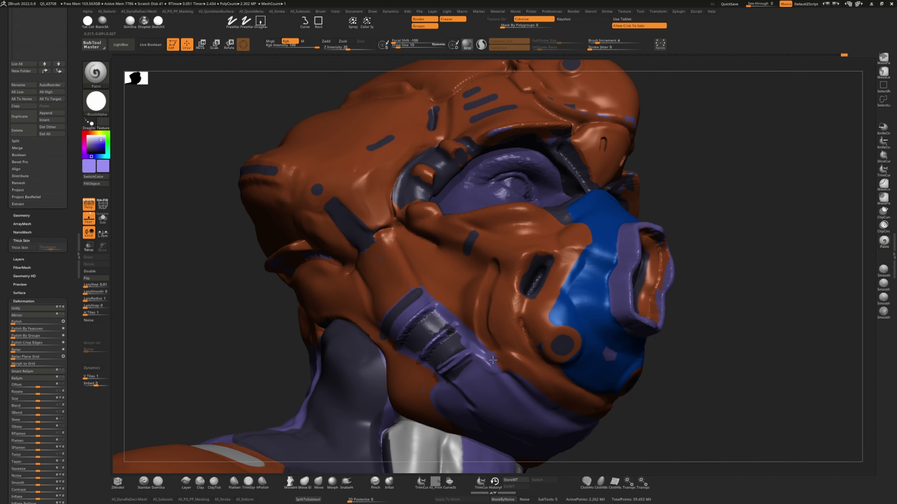
left_click_drag(493, 361, 373, 332)
key("c")
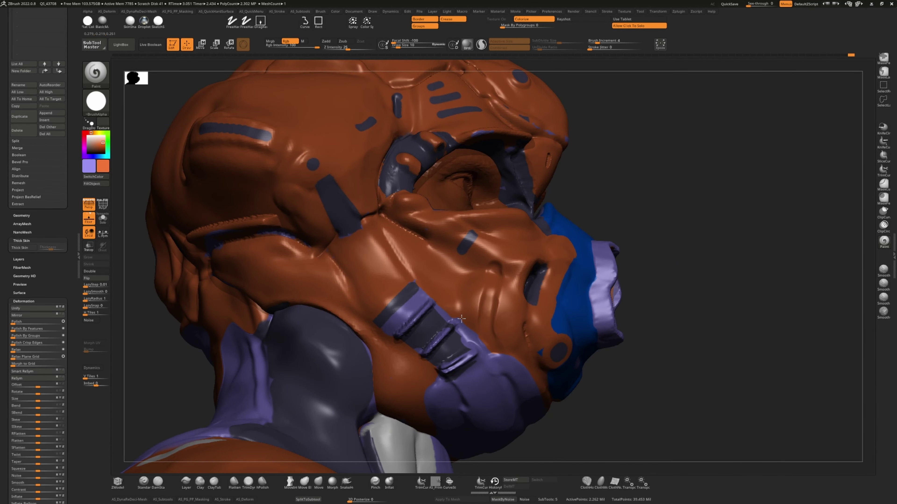
key("c")
- Select the bodysuit and touch up the orange paint around the small grey stripe behind the shoulder
left_click_drag(145, 286, 361, 285)
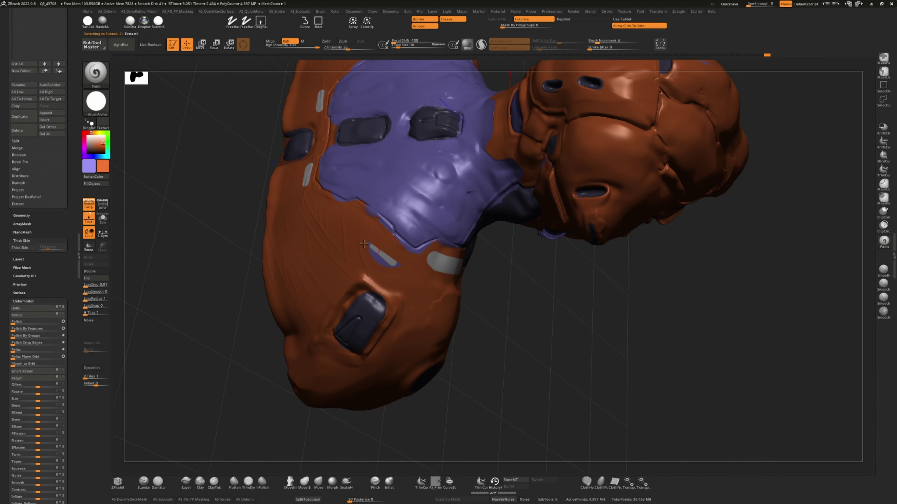
mouse_move(227, 207)
left_mouse_down()
mouse_move(362, 211)
mouse_move(321, 247)
mouse_move(304, 351)
mouse_move(603, 278)
left_mouse_up()
key("c")
- Fill the visor sphere with blue and fit it behind the helmet's eye openings with the Move brush
left_click(603, 278, "alt")
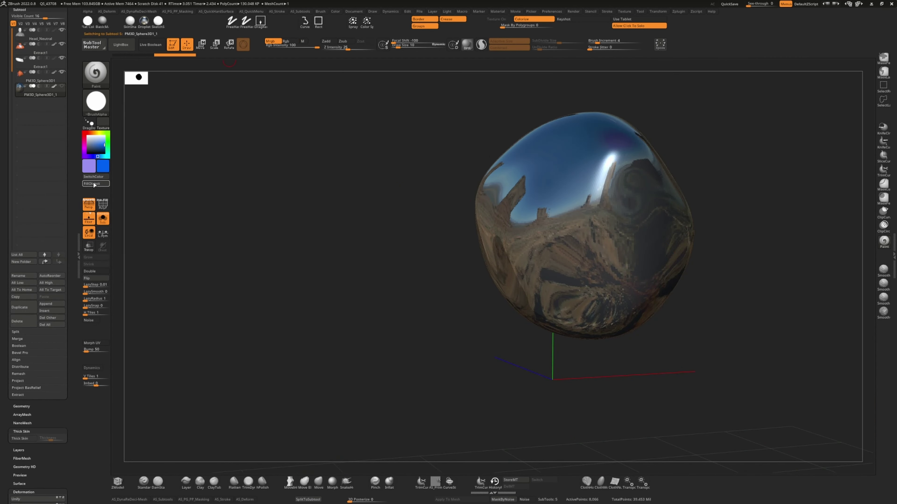
left_click(103, 218)
mouse_move(242, 210)
left_mouse_down()
mouse_move(219, 212)
mouse_move(254, 84)
mouse_move(264, 221)
mouse_move(278, 275)
mouse_move(256, 285)
mouse_move(290, 238)
left_mouse_up()
key("b")
key("m")
key("v")
mouse_move(272, 286)
left_mouse_down("alt")
mouse_move(533, 294)
mouse_move(584, 240)
mouse_move(208, 304)
mouse_move(252, 311)
mouse_move(375, 265)
mouse_move(403, 220)
mouse_move(226, 402)
mouse_move(471, 283)
left_mouse_up("alt")
- Select the helmet and inspect its eye openings and mask, both isolated and with the bust shown
left_click(533, 295, "alt")
key("alt+s")
key("b")
key("c")
key("l")
key("space")
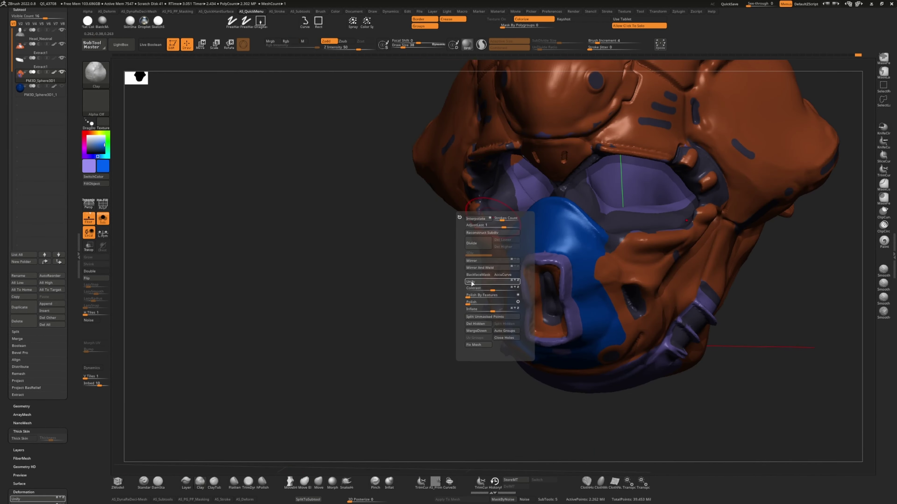
left_click_drag(349, 207, 310, 232)
key("alt+s")
left_click_drag(291, 267, 303, 267)
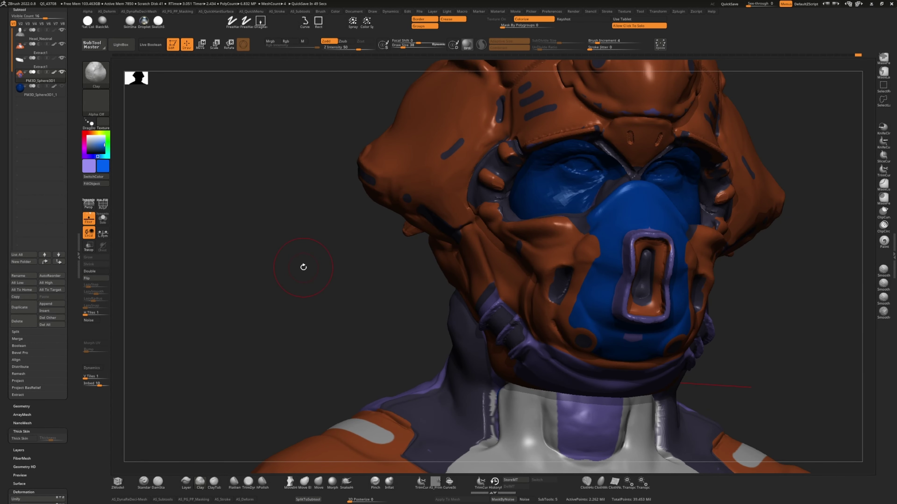
- Build up the purple jaw band with the Clay brush without colour and adjust its shape with Move
left_click_drag(303, 267, 520, 285)
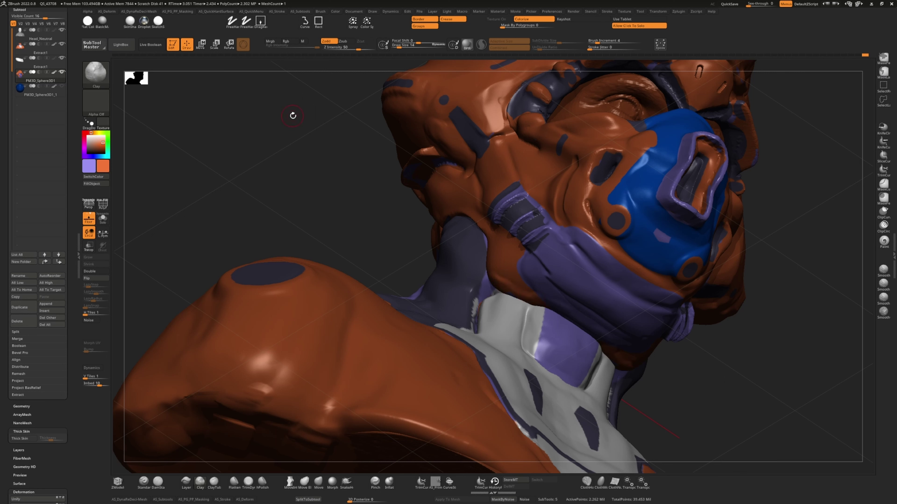
left_click(289, 41)
key("b")
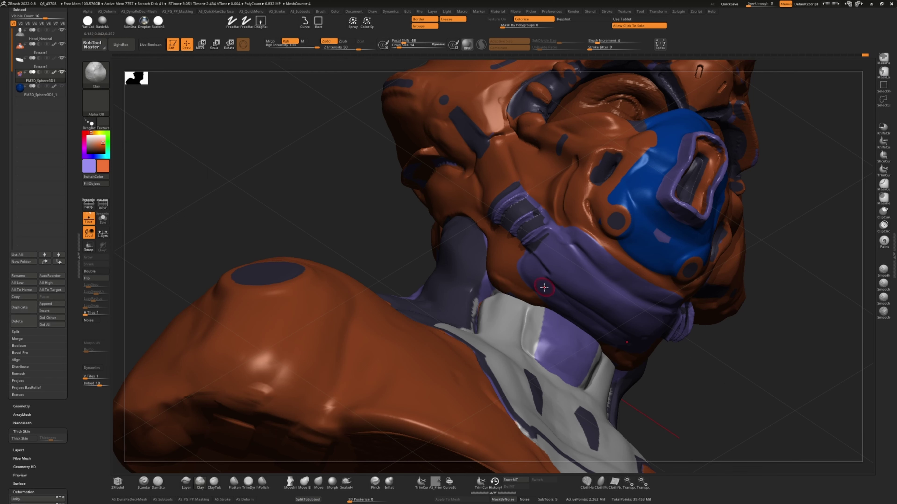
key("b")
key("m")
key("v")
mouse_move(268, 148)
left_mouse_down()
mouse_move(437, 114)
mouse_move(387, 162)
left_mouse_up()
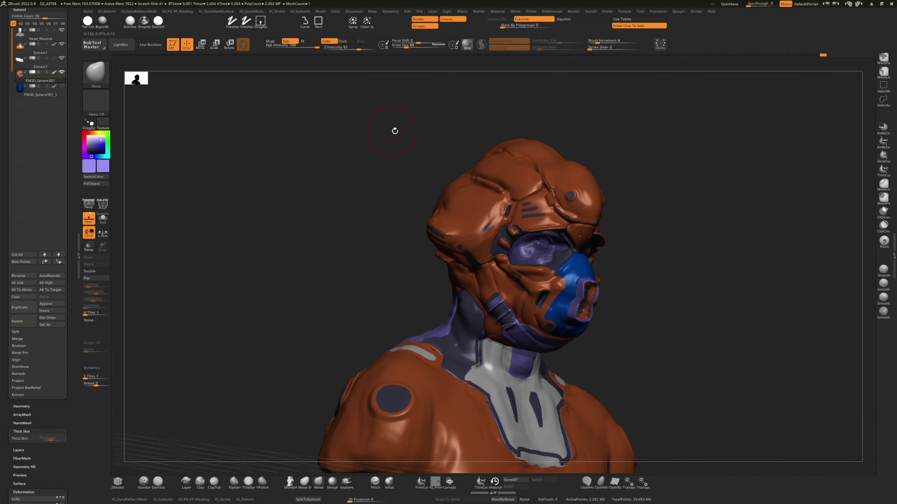
- Show the blue visor in the helmet's eye openings and select it
mouse_move(315, 174)
left_mouse_down()
mouse_move(355, 158)
mouse_move(332, 142)
mouse_move(340, 311)
mouse_move(370, 327)
mouse_move(272, 246)
mouse_move(257, 256)
mouse_move(301, 230)
left_mouse_up()
key("p")
right_click(301, 230)
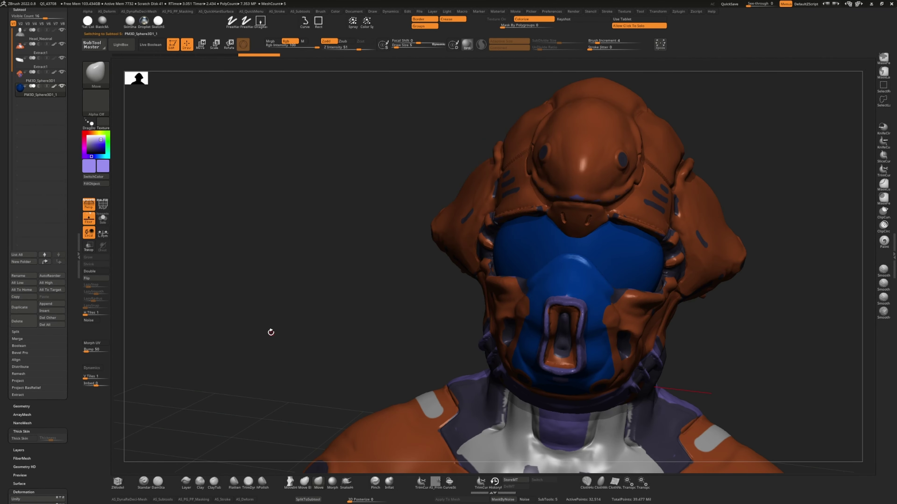
right_click(321, 283)
left_click_drag(322, 282, 376, 203)
- Build an orange divider down the visor's centre and along the mask's nose bridge with Clay and ClayTubes
key("b")
key("c")
key("l")
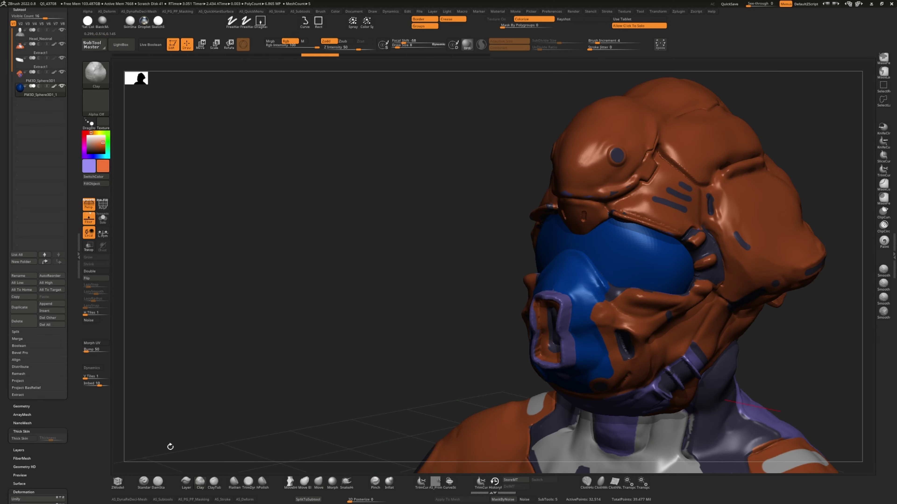
right_click(353, 301)
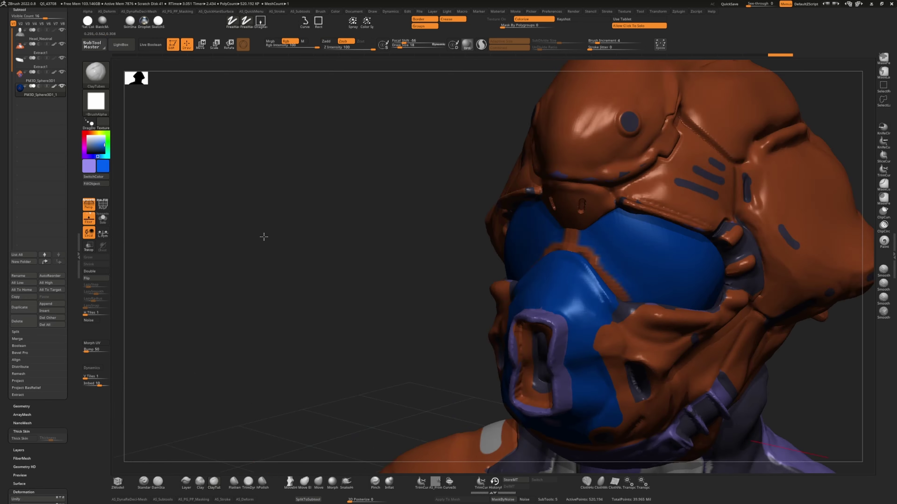
left_click_drag(263, 236, 565, 240)
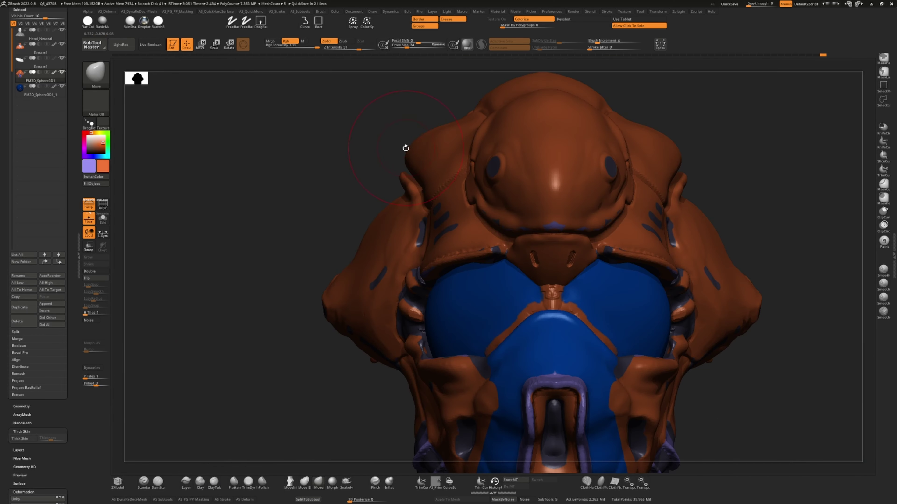
left_click_drag(404, 146, 242, 180)
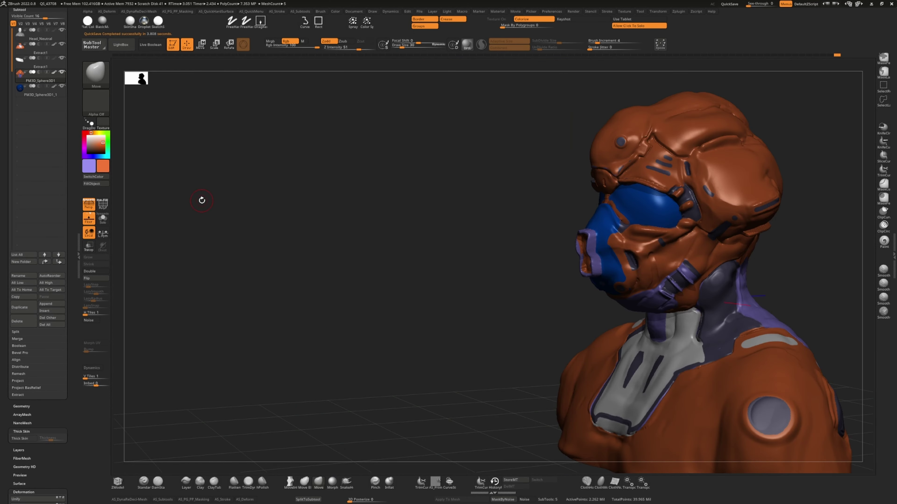
- Adjust the edge of the helmet's brow panel above the visor with the Move Elastic brush
left_click_drag(201, 198, 292, 138)
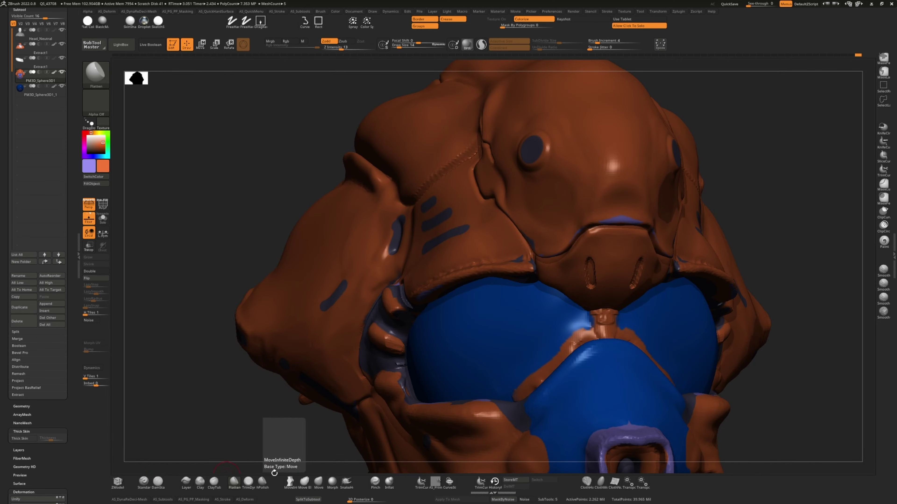
left_click(304, 481)
left_click_drag(521, 236, 515, 243)
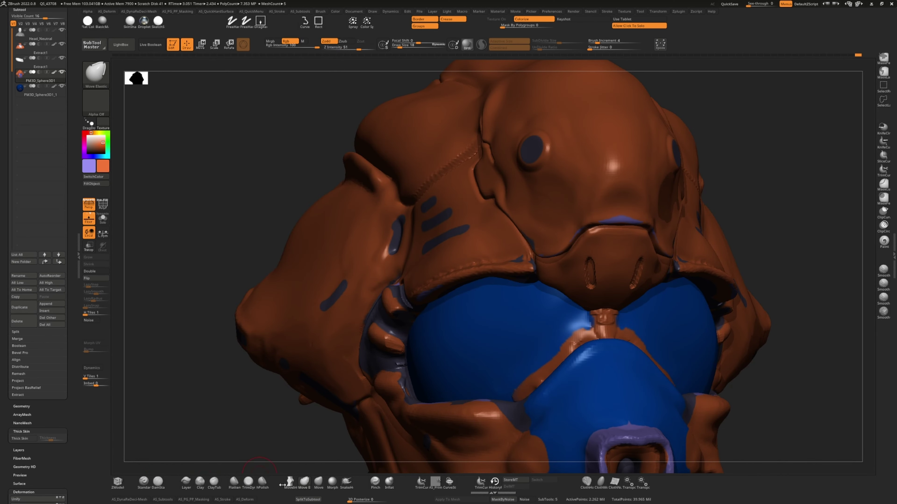
key("bracketright")
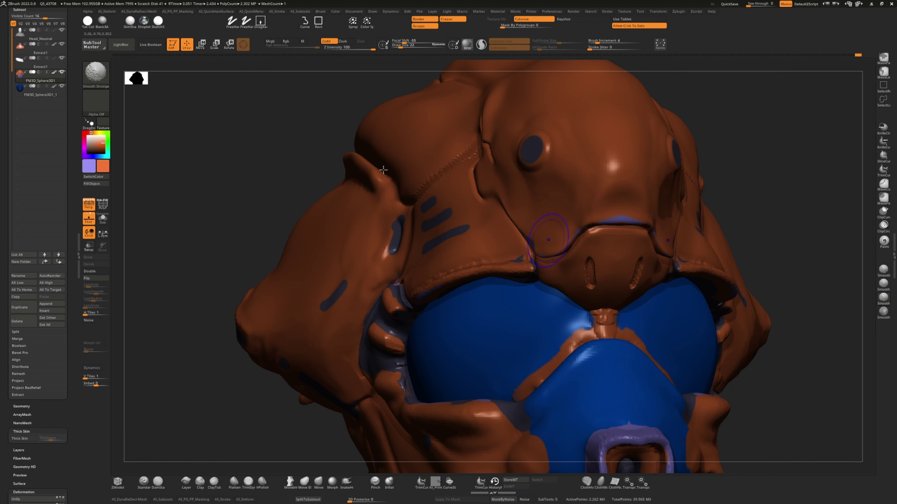
key("f")
left_click_drag(250, 140, 291, 470)
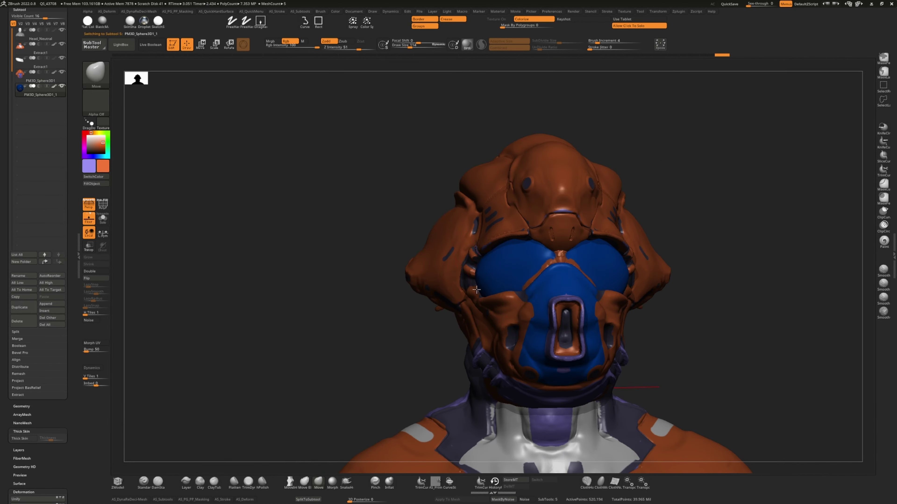
- Reshape and smooth the blue visor's surface inside the helmet's eye openings with Move and Smooth
mouse_move(477, 289)
right_mouse_down()
mouse_move(431, 176)
mouse_move(390, 214)
right_mouse_up()
mouse_move(310, 256)
right_mouse_down()
mouse_move(525, 271)
mouse_move(334, 301)
right_mouse_up()
right_click(413, 283)
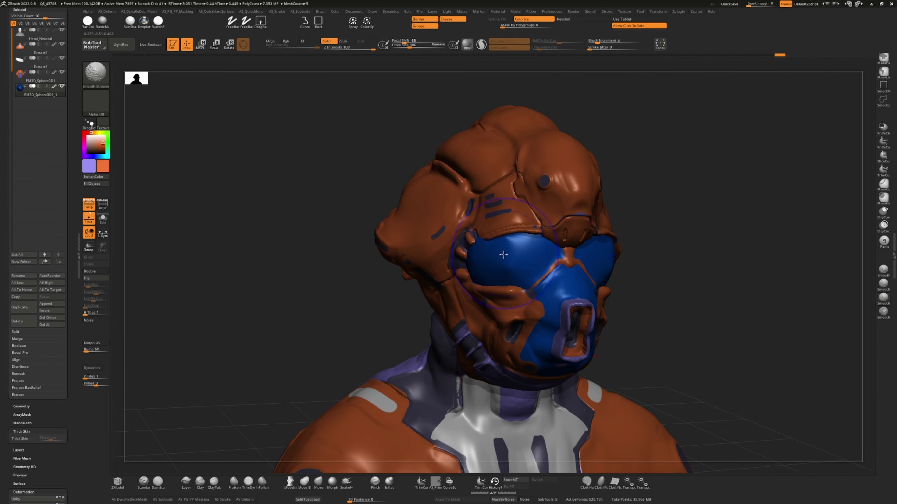
mouse_move(413, 283)
right_mouse_down()
mouse_move(261, 236)
mouse_move(423, 282)
mouse_move(540, 299)
mouse_move(459, 259)
mouse_move(324, 238)
mouse_move(482, 315)
mouse_move(276, 275)
mouse_move(271, 294)
mouse_move(489, 354)
right_mouse_up()
left_click(540, 300, "alt")
left_click(488, 354, "alt")
right_click(354, 336)
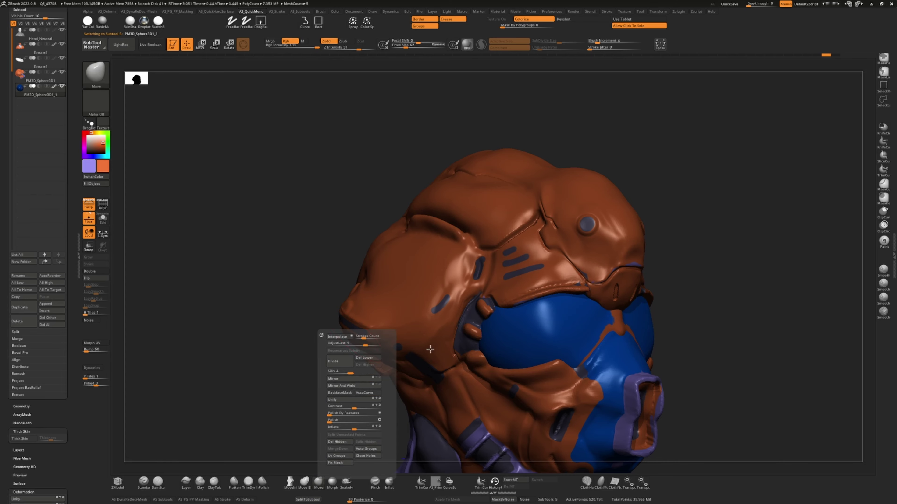
- Refine the fit between the visor and the helmet's eye openings with Move, checking it from the front and side
mouse_move(355, 336)
right_mouse_down()
mouse_move(502, 296)
mouse_move(512, 338)
right_mouse_up()
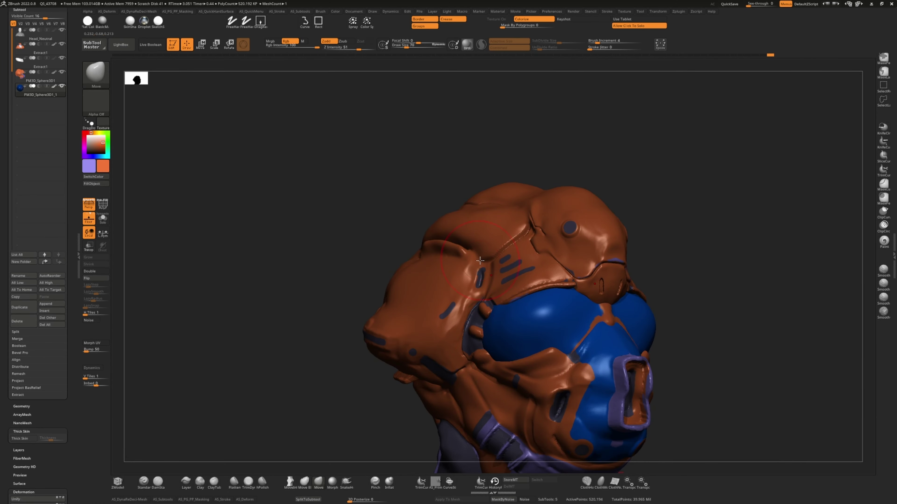
right_click_drag(480, 261, 408, 249)
right_click_drag(477, 289, 621, 295)
left_click(621, 294, "alt")
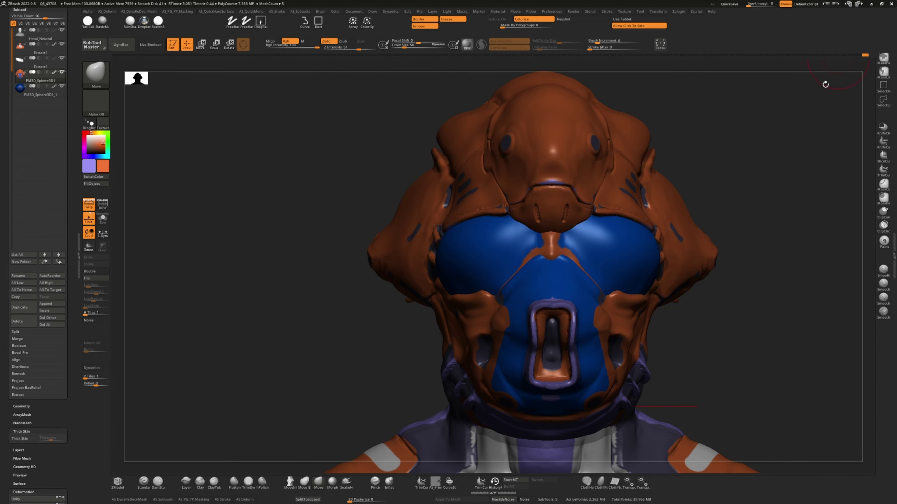
left_click_drag(296, 311, 445, 300)
left_click_drag(231, 281, 259, 473)
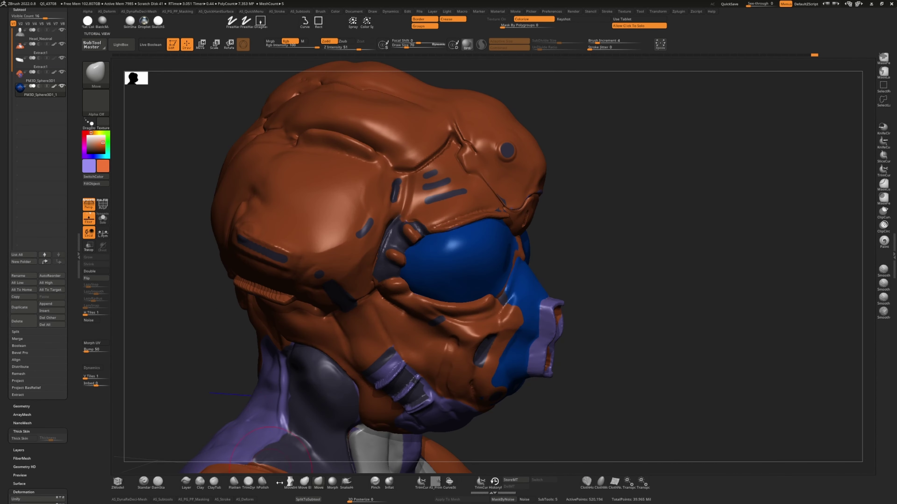
left_click_drag(247, 269, 293, 256)
- Insert mirrored spheres over both eye areas of the visor as a separate subtool and select it
key("b")
key("i")
key("m")
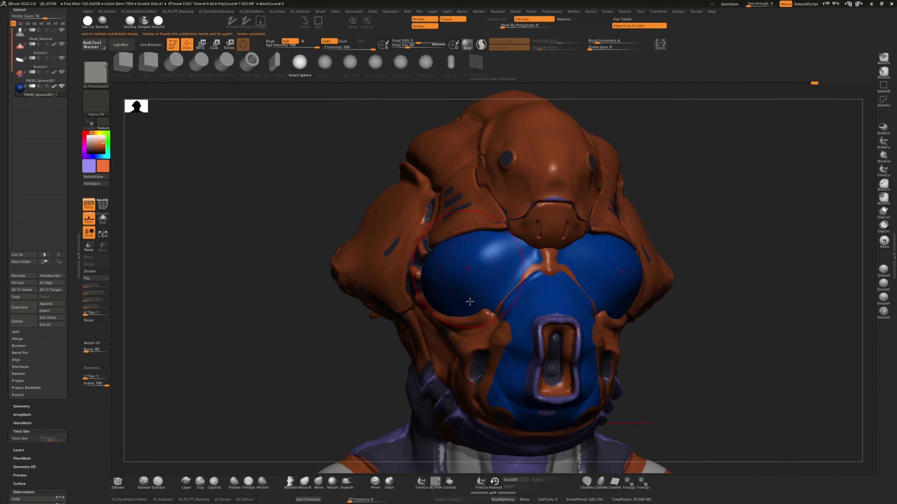
left_click_drag(470, 301, 481, 321)
key("w")
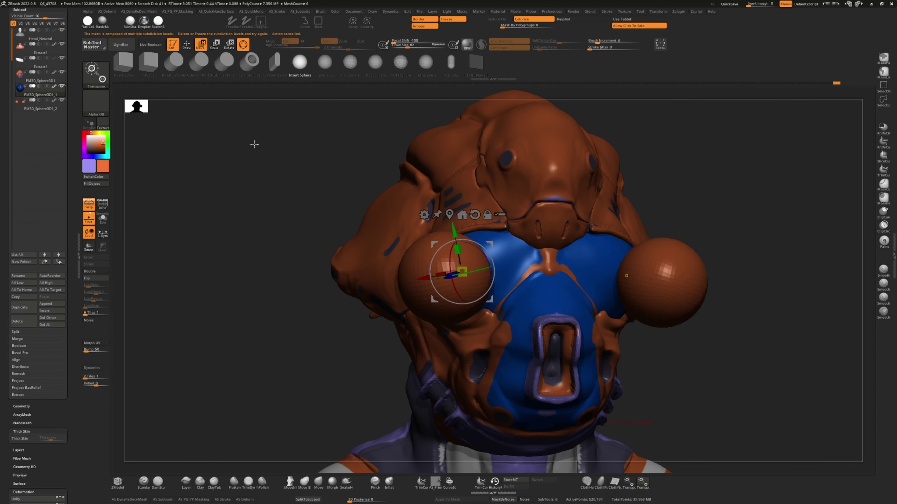
left_click_drag(254, 144, 318, 269)
left_click(418, 273, "alt")
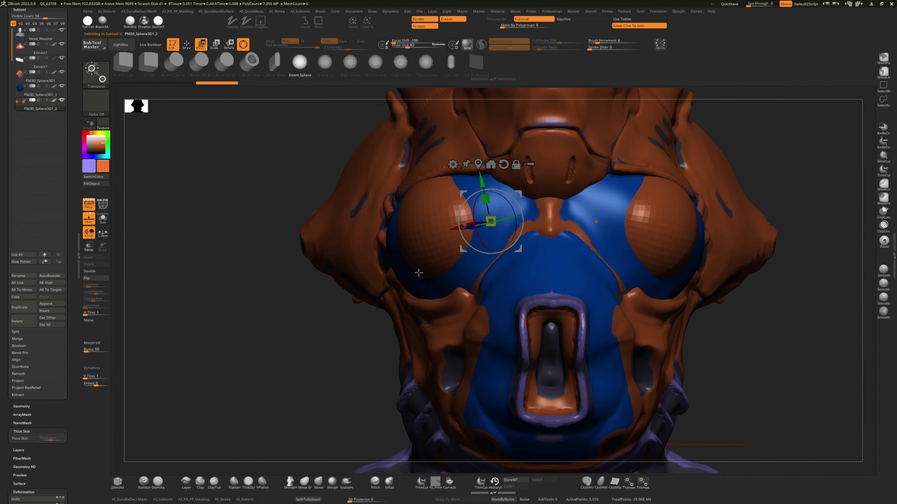
- Fill the eye spheres with blue, then scale and position them to fit the helmet's eye openings
left_click(87, 278)
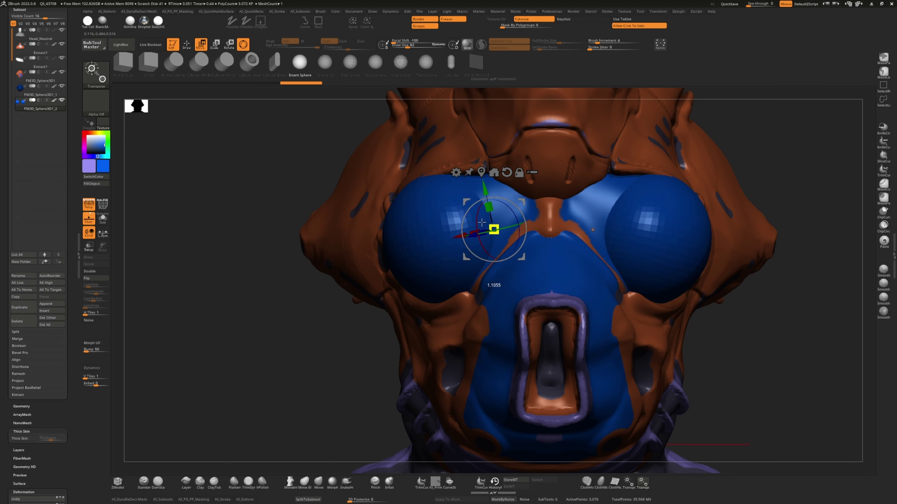
left_click_drag(261, 254, 388, 254)
mouse_move(501, 230)
left_mouse_down()
mouse_move(492, 233)
mouse_move(499, 225)
left_mouse_up()
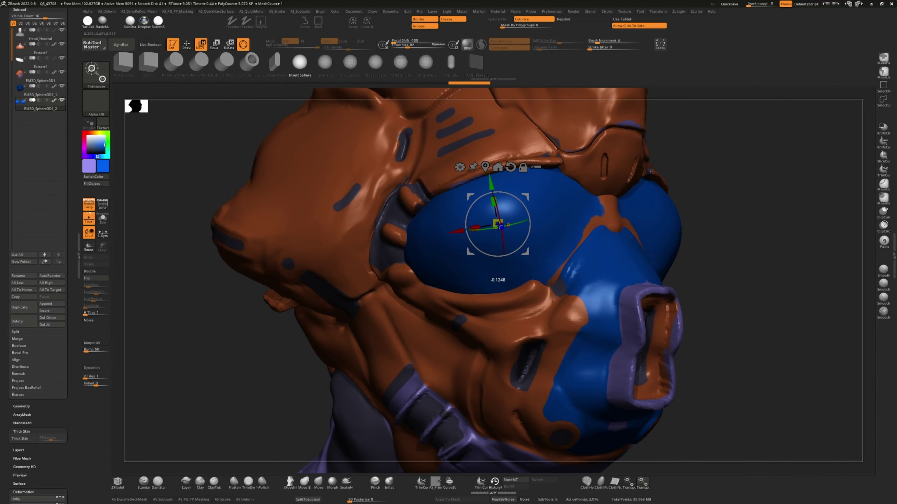
key("q")
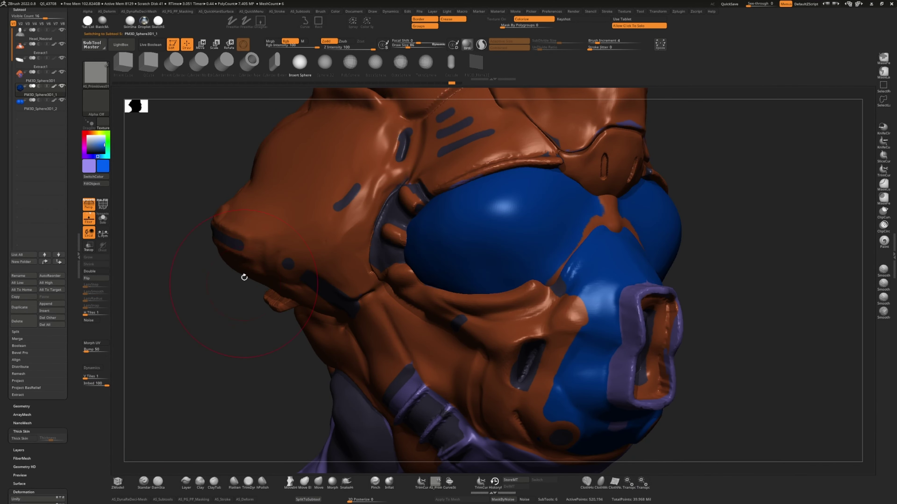
- Isolate the blue visor and remesh it with ZRemesher
left_click(482, 195, "alt")
left_click_drag(247, 320, 223, 335)
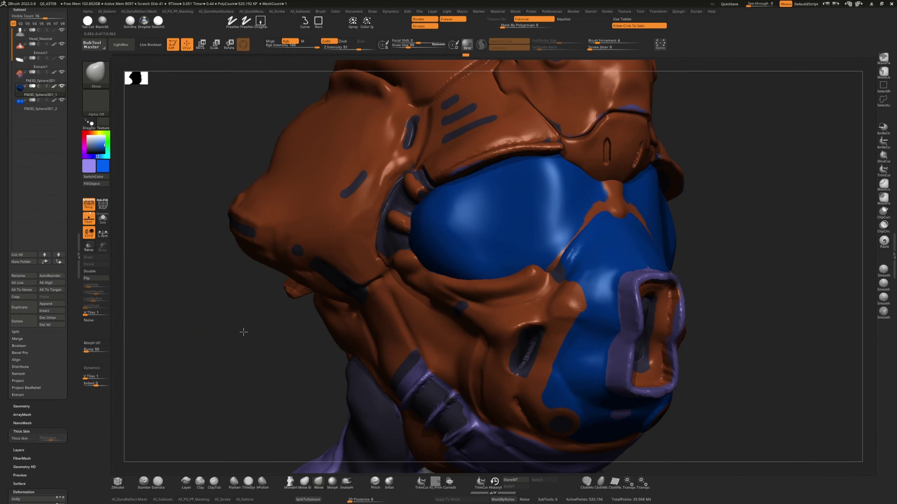
key("alt+s")
key("F3")
left_click(129, 461)
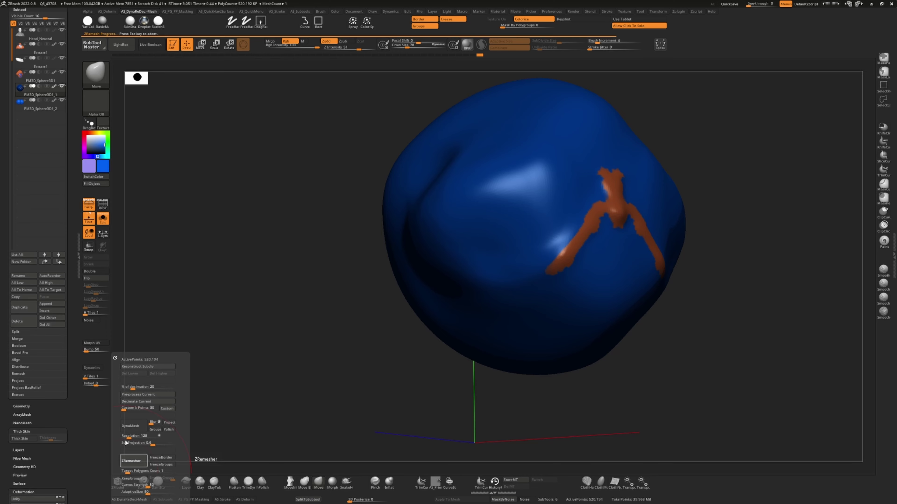
left_click_drag(214, 320, 281, 320, "alt")
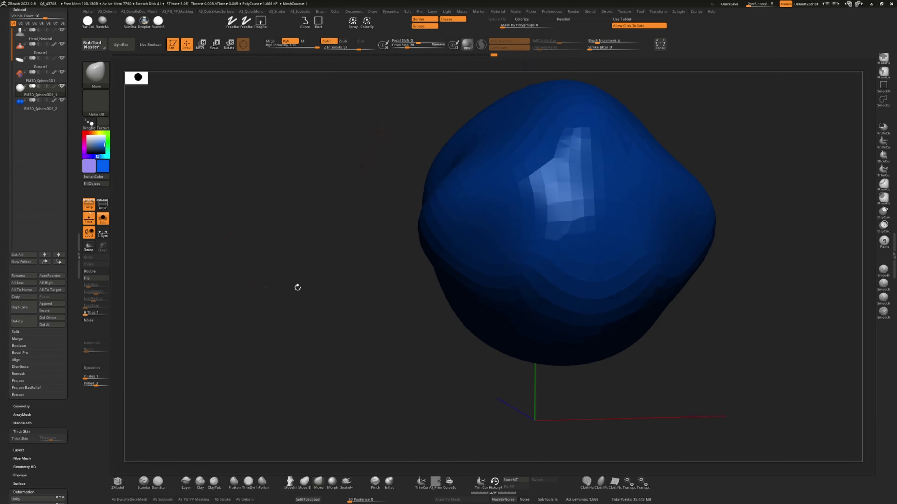
- Show the whole bust again and subdivide the remeshed visor to smooth its surface
key("alt+s")
key("F4")
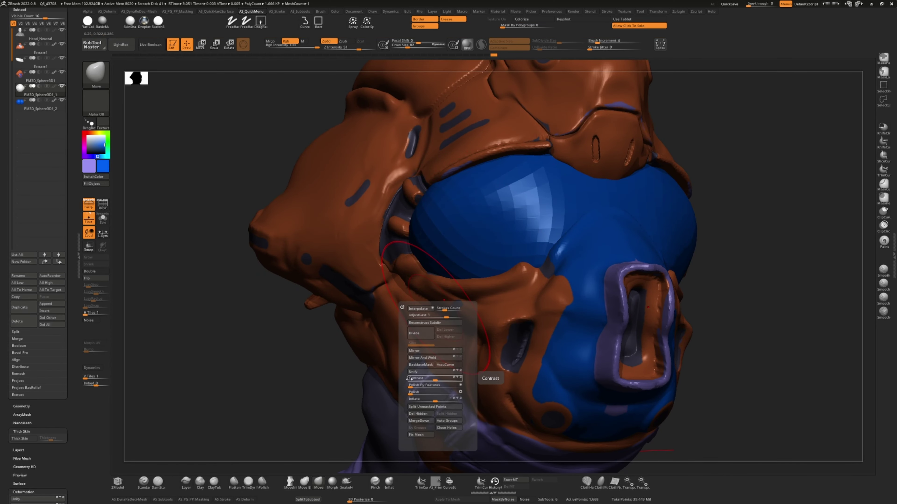
left_click(470, 382)
left_click_drag(311, 255, 600, 191)
left_click_drag(342, 177, 455, 166)
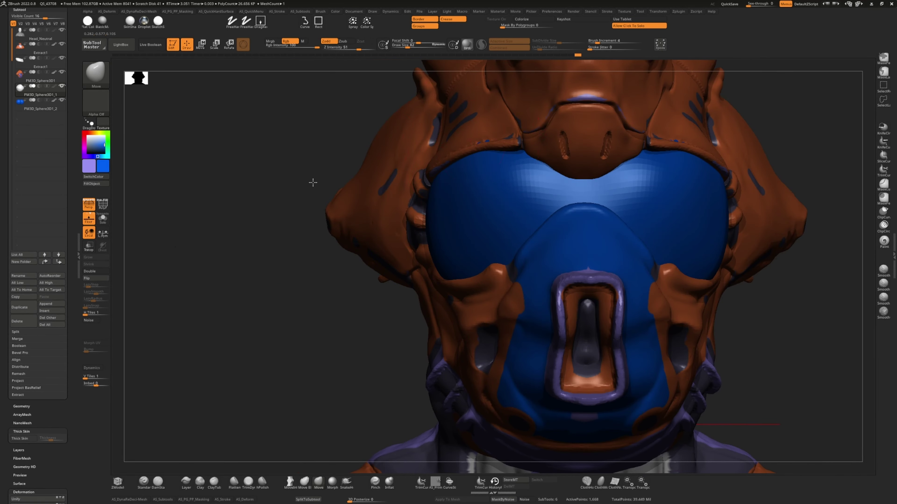
left_click_drag(312, 182, 268, 346)
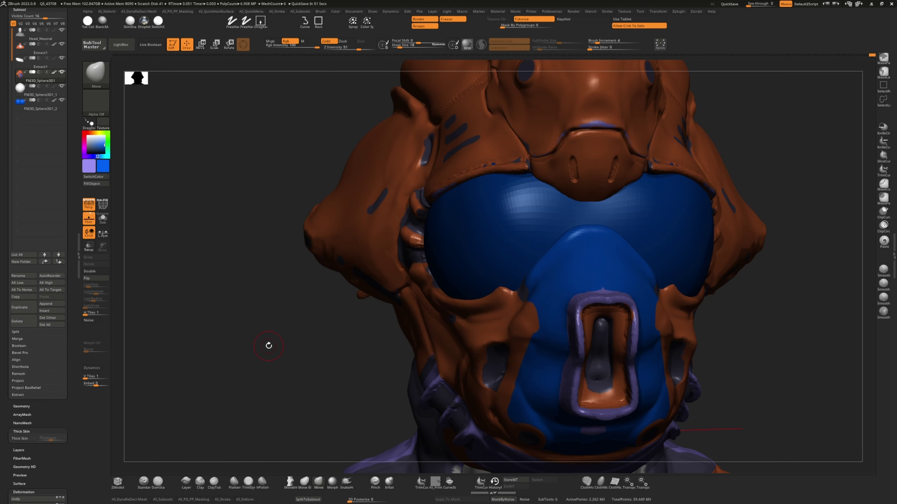
- Paint an orange border along the upper edge of the blue mask with the Paint brush
left_click_drag(335, 354, 338, 337)
key("b")
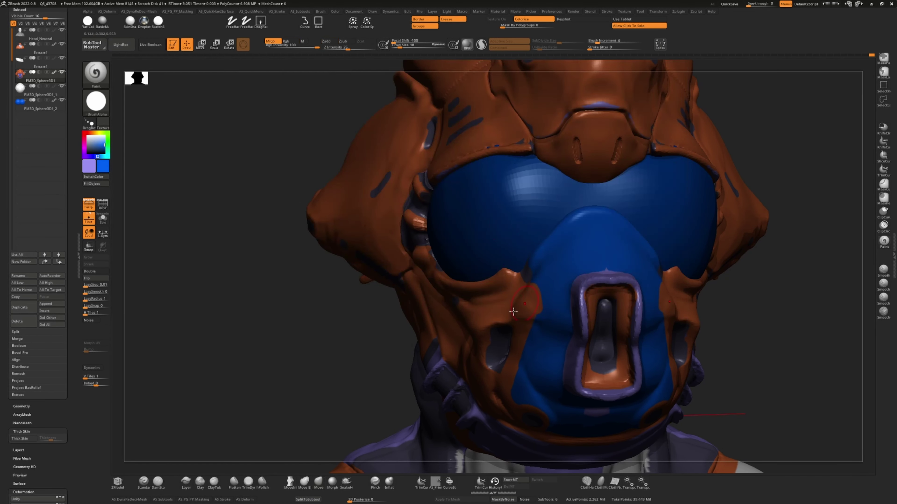
left_click(564, 222)
key("ctrl+z")
key("ctrl+z")
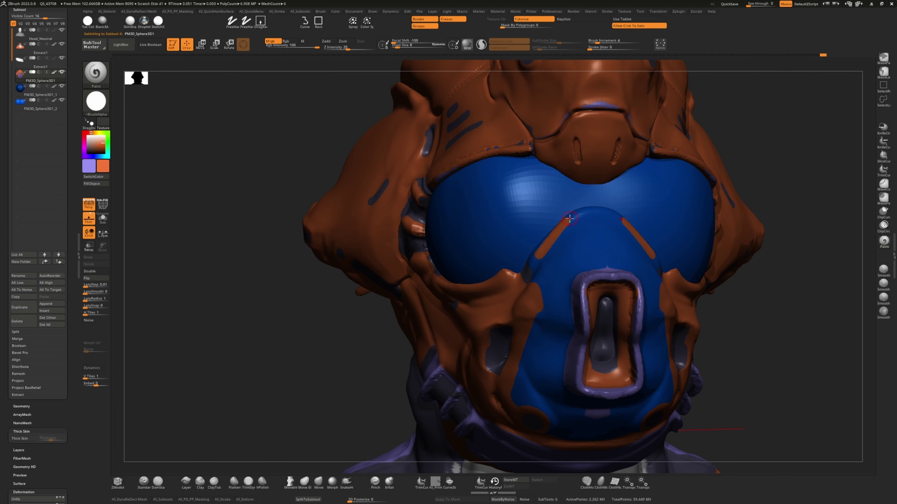
left_click_drag(324, 253, 530, 262)
left_click_drag(321, 276, 539, 282)
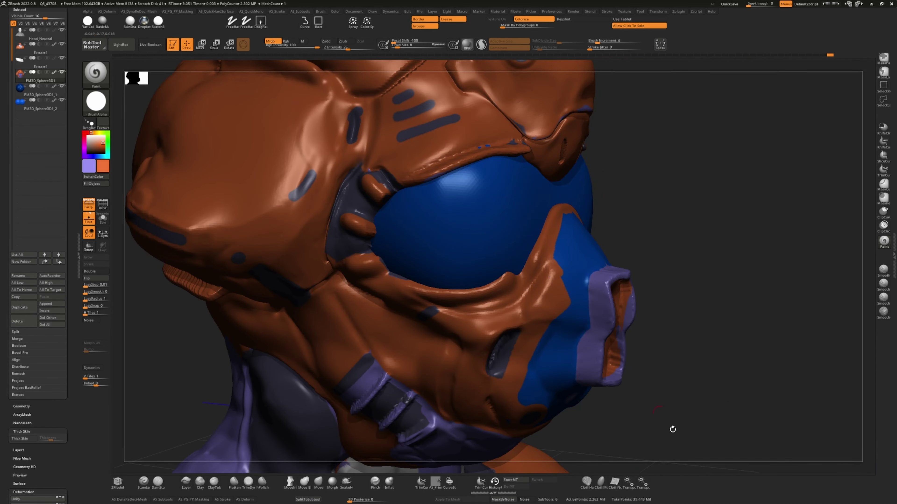
- Paint the purple frame of the mask's mouthpiece orange with the sampled helmet colour
key("c")
left_click_drag(673, 430, 498, 290)
left_click_drag(416, 286, 555, 405)
key("c")
left_click_drag(569, 320, 498, 290)
left_click_drag(291, 298, 252, 311)
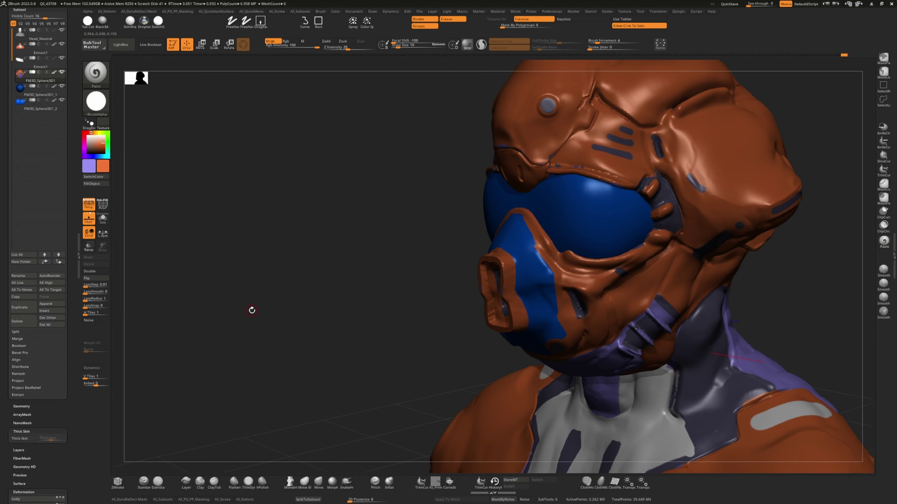
- Paint a dark grey band along the helmet rim beneath the visor on both sides
mouse_move(632, 267)
left_mouse_down()
mouse_move(486, 290)
mouse_move(480, 273)
left_mouse_up()
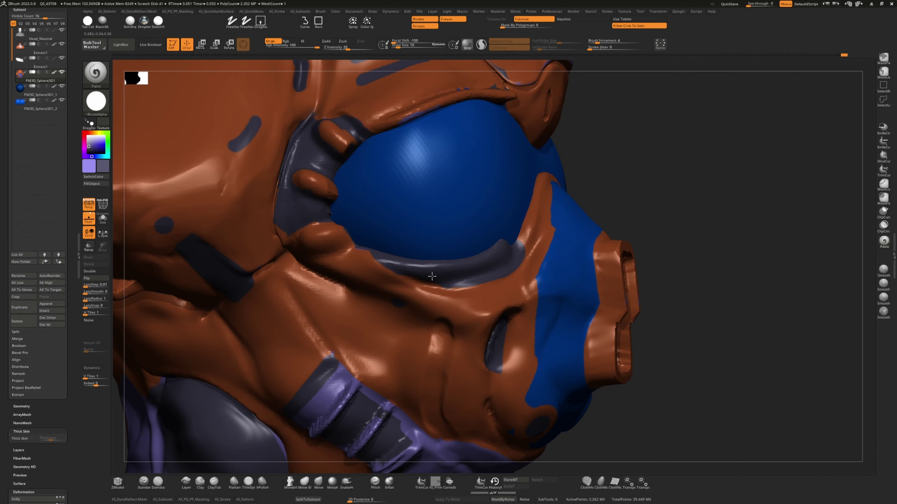
key("f")
scroll(336, 286, "up", 5)
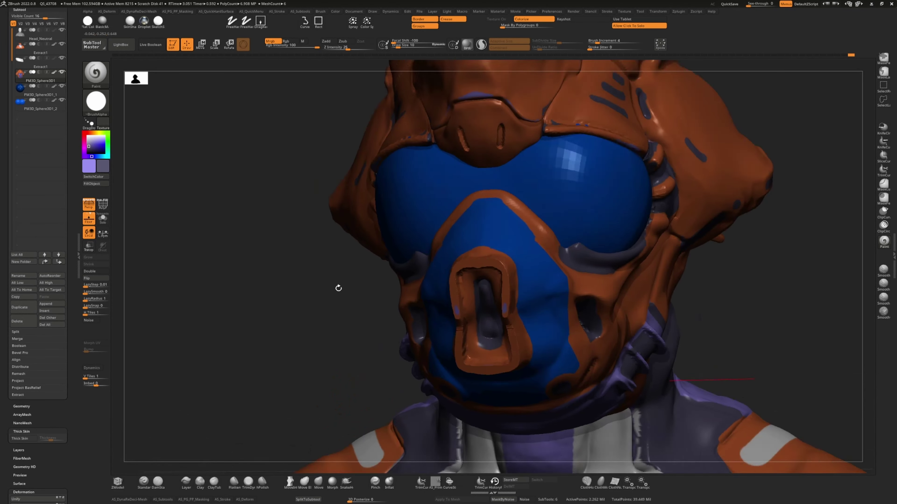
key("c")
key("f")
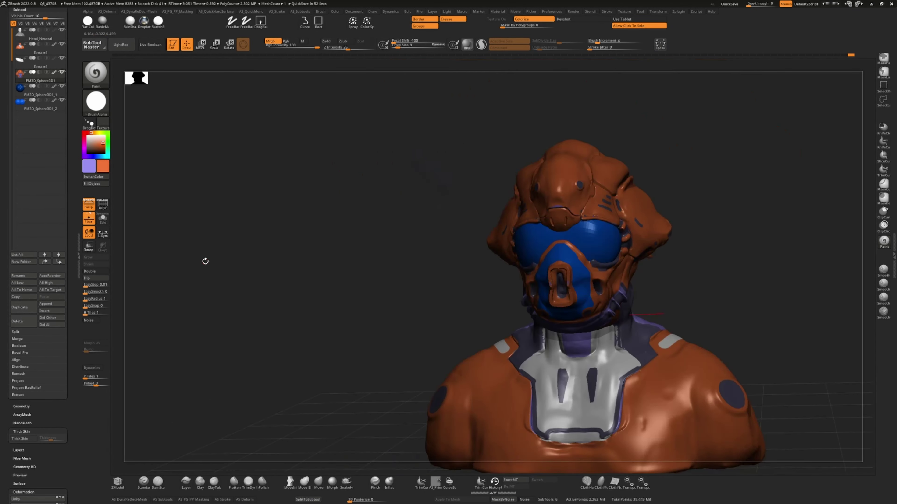
- Refine the shape of the dark grey band under the visor with dark grey and orange paint
left_click_drag(205, 260, 311, 286)
scroll(401, 249, "up", 5)
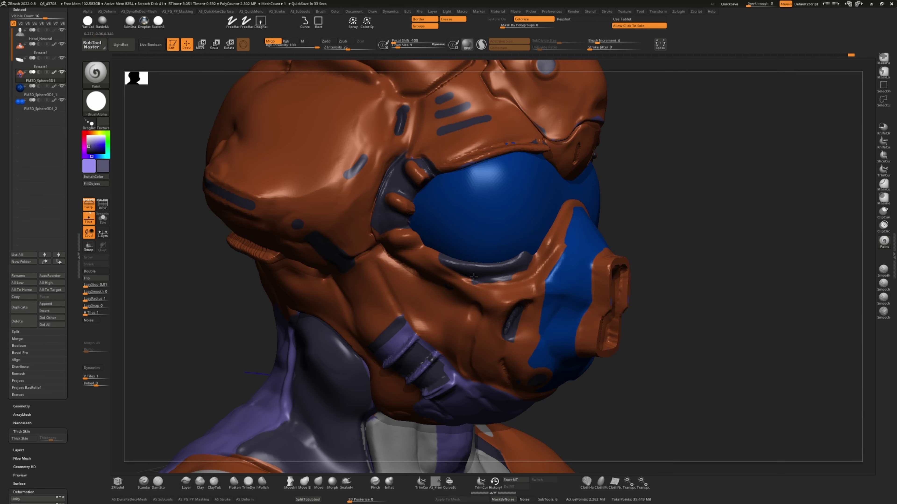
left_click_drag(429, 252, 401, 275)
key("f")
scroll(278, 294, "up", 5)
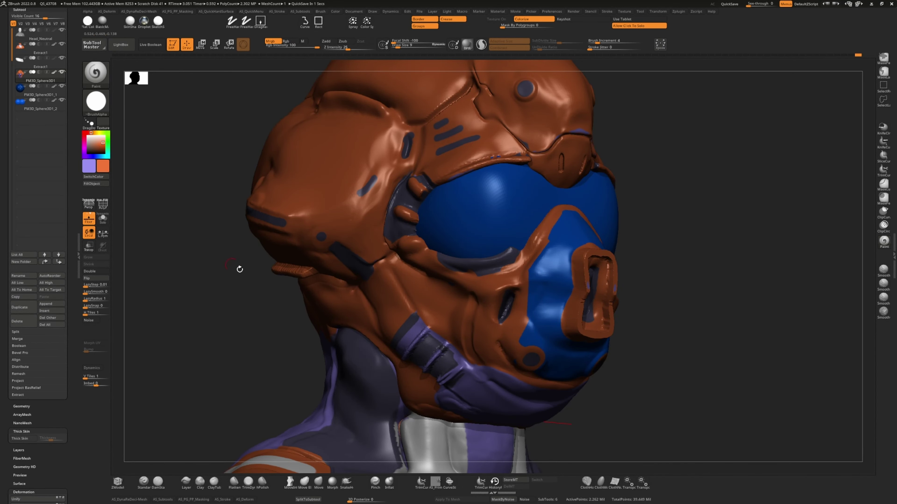
- Pull the centre tip of the helmet's brow panel down across the visor to the top of the mask with Move
left_click_drag(239, 270, 488, 297)
left_click_drag(196, 261, 186, 338)
key("f")
scroll(288, 295, "up", 3)
scroll(288, 295, "up", 3)
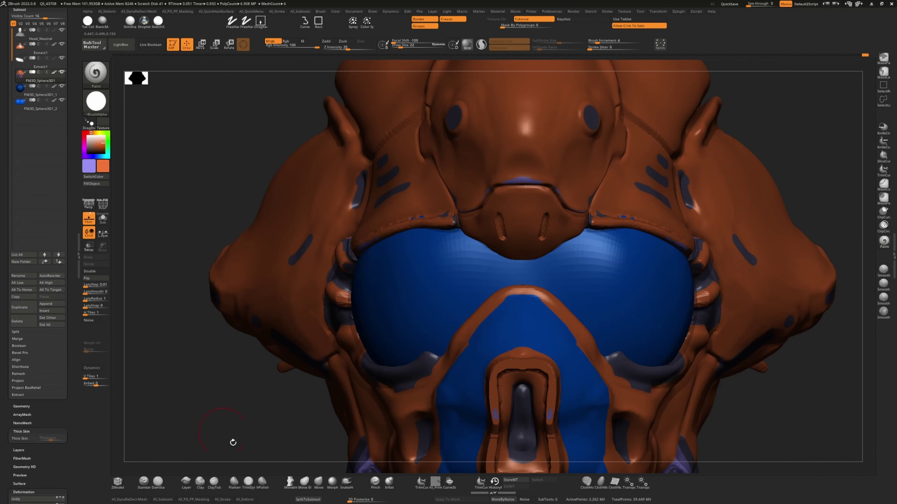
key("b")
key("m")
key("v")
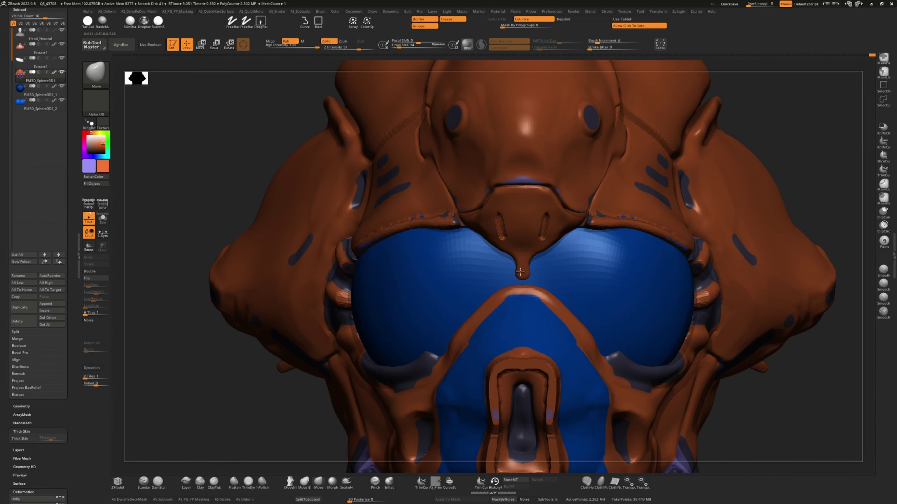
mouse_move(518, 285)
left_mouse_down()
mouse_move(705, 400)
mouse_move(233, 314)
mouse_move(518, 282)
left_mouse_up()
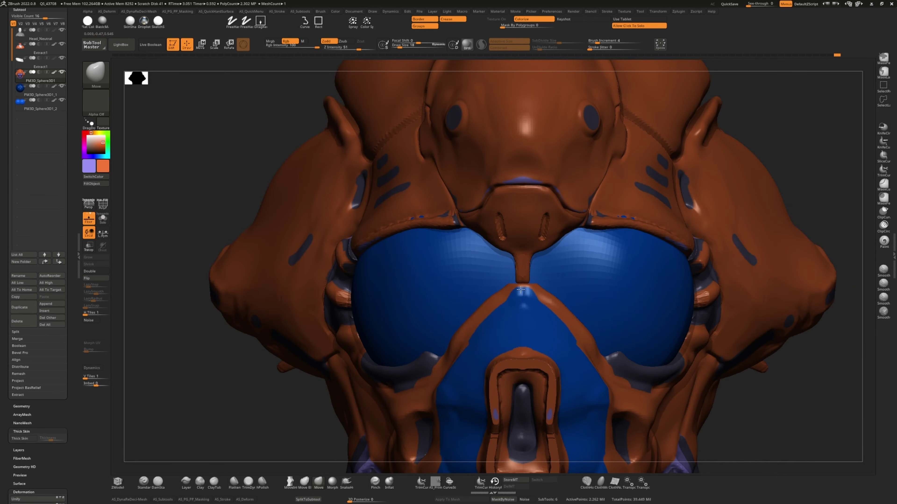
scroll(218, 332, "down", 3)
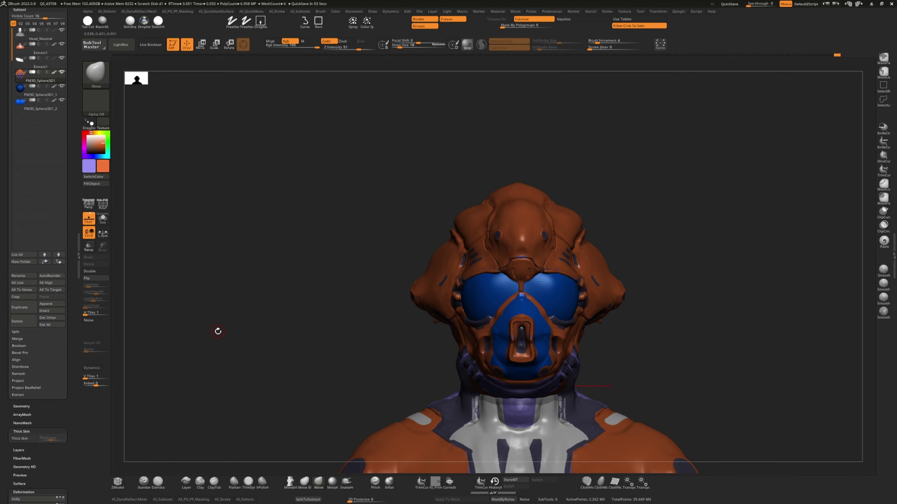
- Paint a dark grey horizontal patch on the bodysuit's nape, just beneath the helmet's rear edge
left_click_drag(218, 332, 173, 131)
scroll(350, 260, "down", 3)
scroll(387, 234, "up", 5)
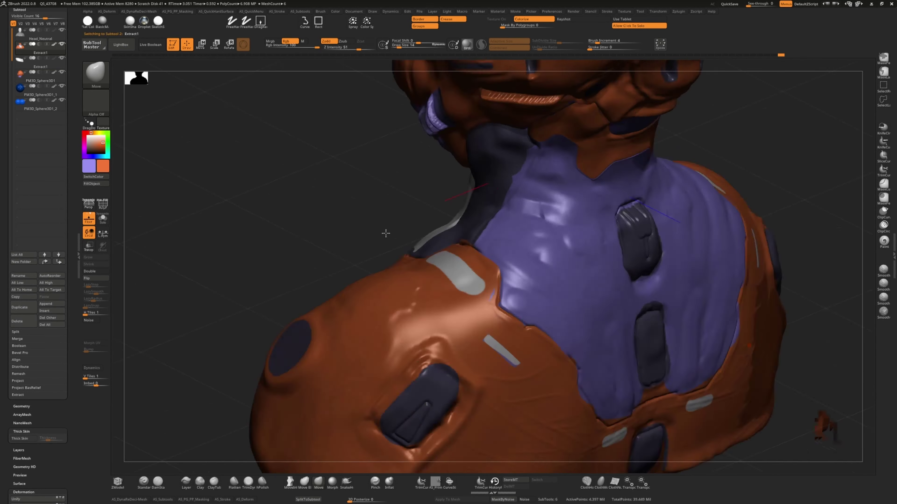
left_click(479, 216, "alt")
left_click(96, 73)
left_click(139, 172)
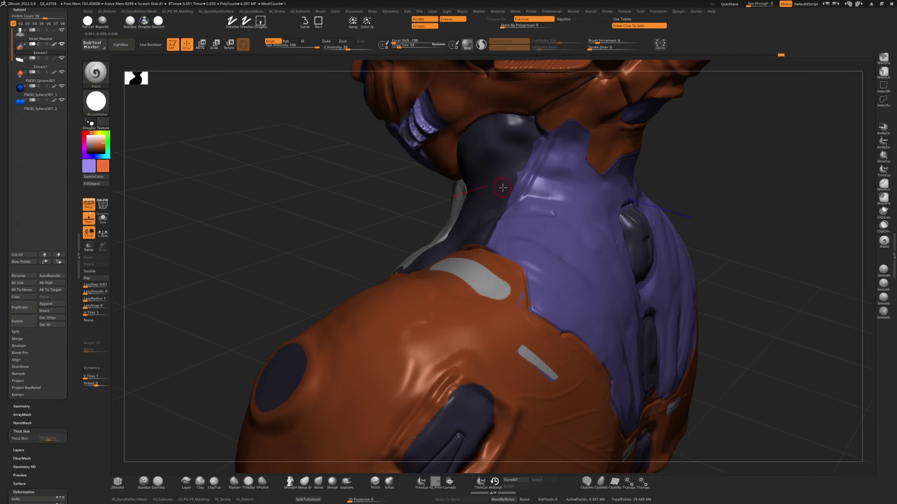
left_click_drag(535, 153, 665, 145)
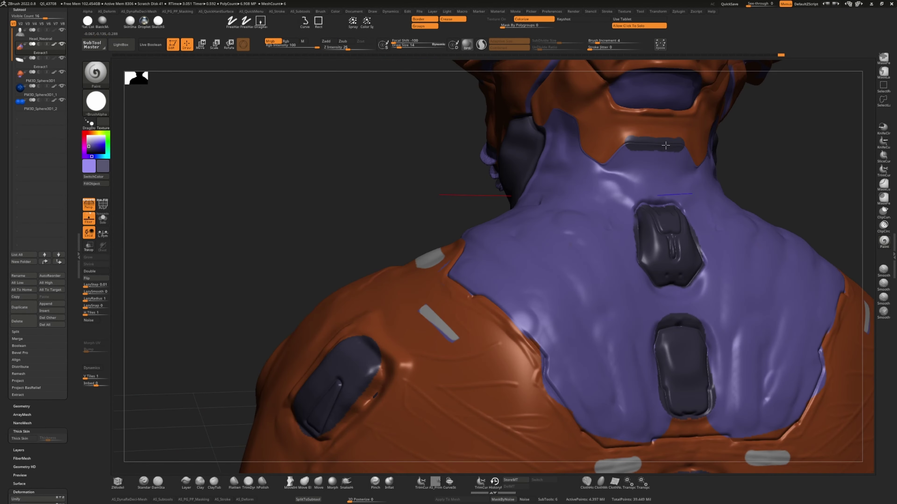
scroll(296, 174, "down", 3)
scroll(279, 202, "up", 5)
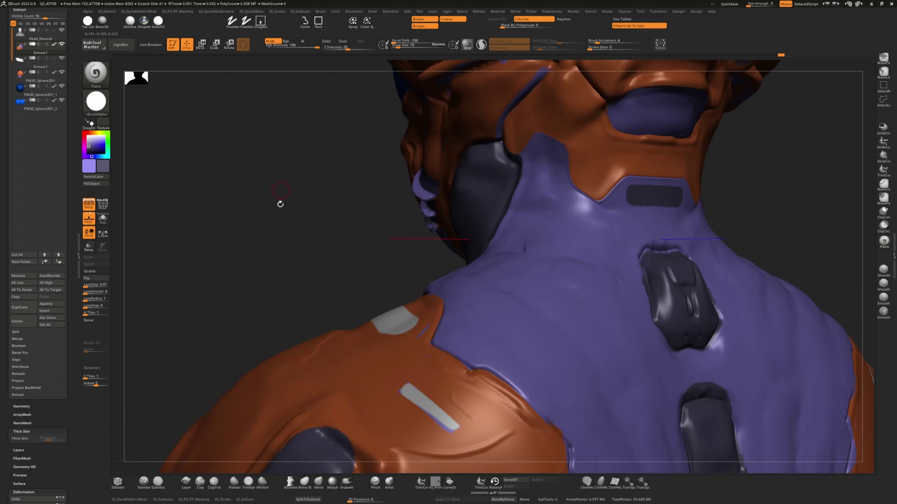
- Carve a rounded cap outline into the orange helmet surface at the upper end of the mask's cheek hose with DamStandard
key("b")
key("s")
key("t")
left_click_drag(204, 318, 318, 268)
left_click(601, 245, "alt")
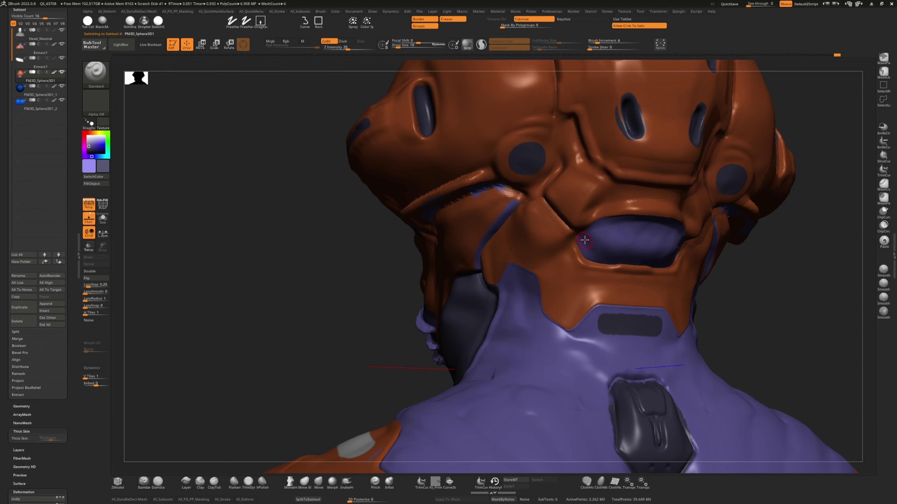
scroll(258, 266, "down", 2)
mouse_move(258, 266)
left_mouse_down()
mouse_move(282, 200)
mouse_move(354, 243)
mouse_move(322, 226)
mouse_move(406, 135)
mouse_move(140, 437)
left_mouse_up()
key("b")
key("d")
key("s")
scroll(356, 224, "up", 4)
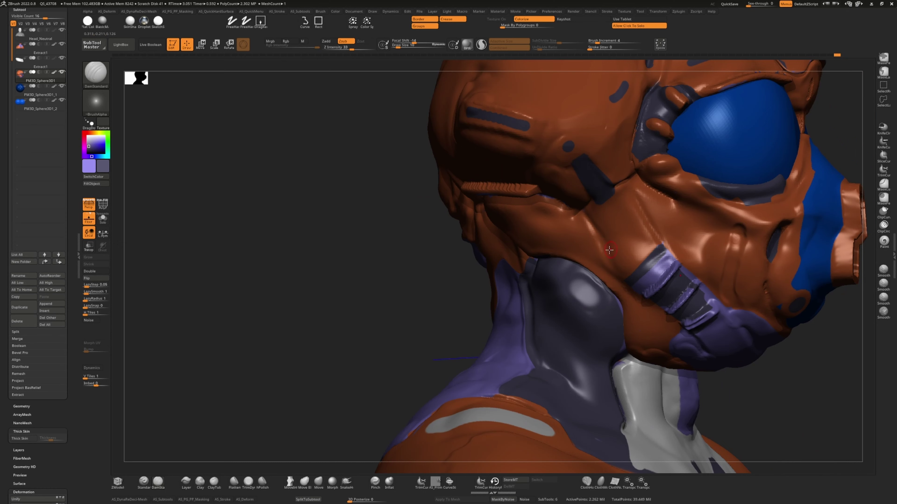
scroll(610, 250, "down", 3)
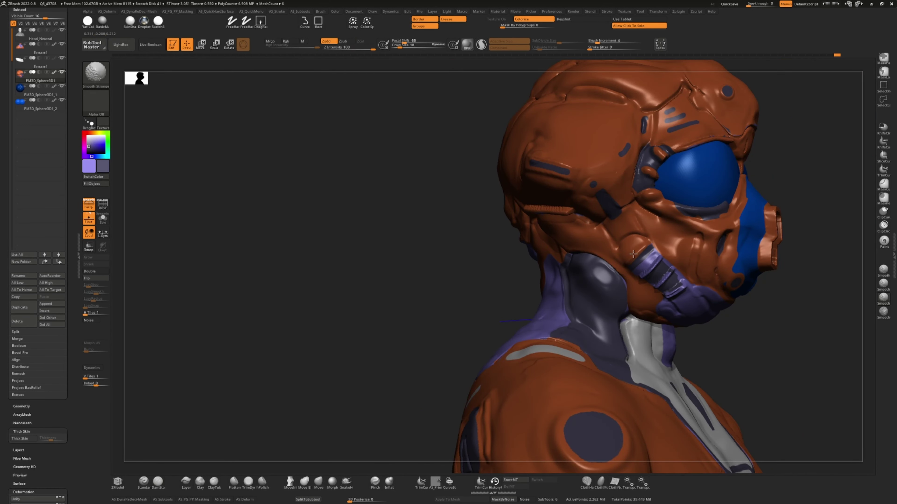
mouse_move(458, 247)
left_mouse_down()
mouse_move(380, 243)
mouse_move(456, 234)
left_mouse_up()
scroll(605, 243, "up", 3)
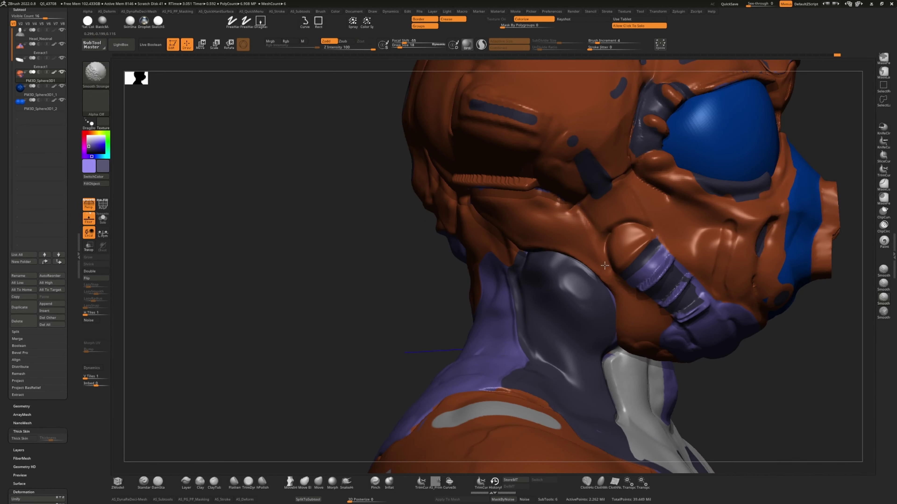
- Sculpt a raised rim along the border between the orange frame and the blue mask panel with the Standard brush
scroll(406, 254, "down", 4)
mouse_move(389, 258)
left_mouse_down()
mouse_move(287, 266)
mouse_move(297, 260)
left_mouse_up()
scroll(298, 261, "up", 3)
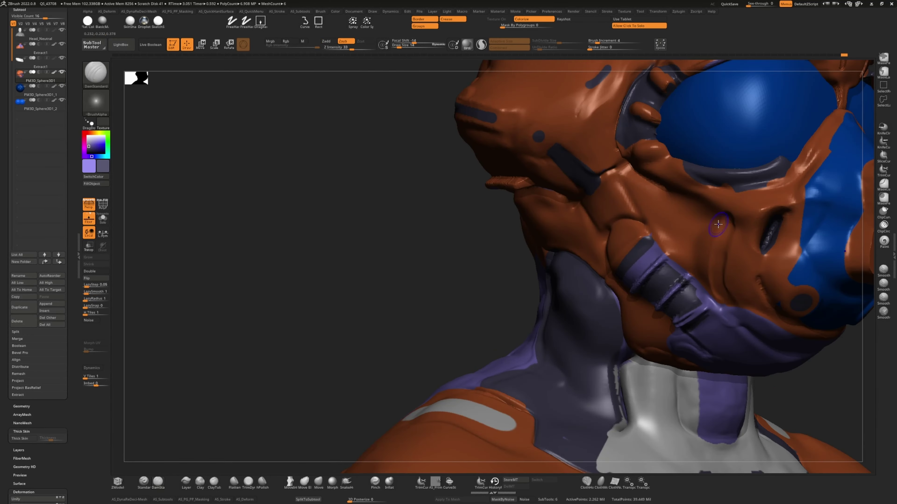
left_click_drag(364, 202, 386, 210)
scroll(116, 458, "up", 3)
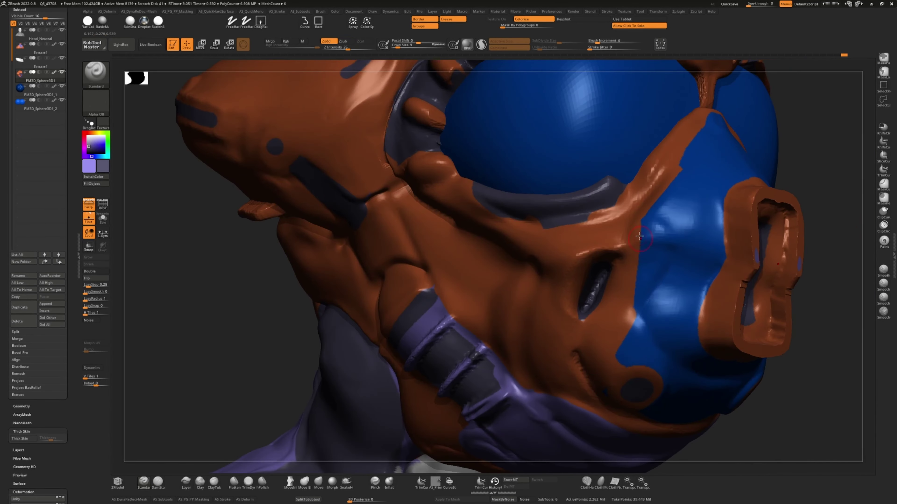
left_click(144, 481)
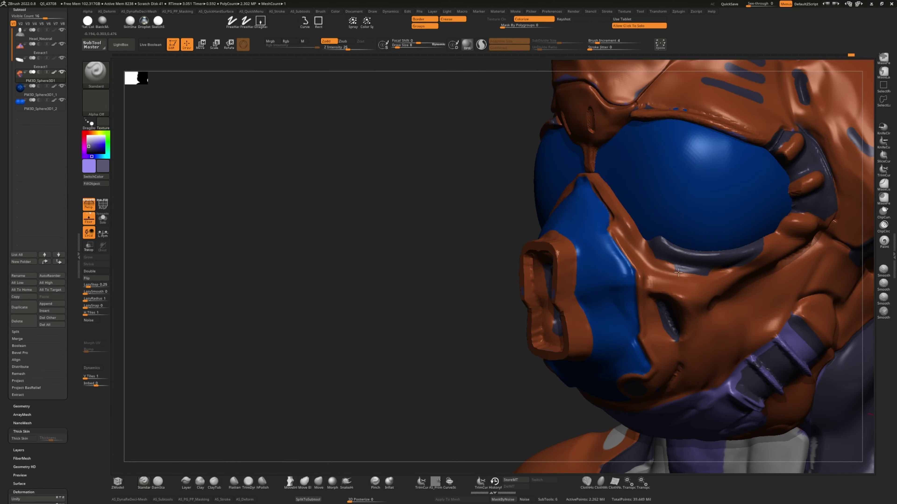
- Smooth the dark grey band under the visor and sculpt a row of slanted ribs along it with the Standard brush
left_click_drag(676, 273, 695, 277, "shift")
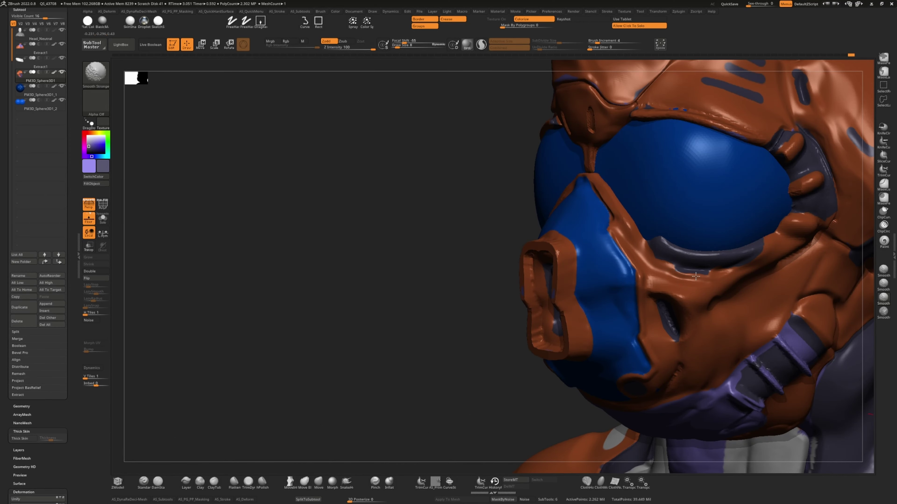
mouse_move(505, 278)
left_mouse_down()
mouse_move(427, 278)
mouse_move(440, 256)
mouse_move(701, 253)
left_mouse_up()
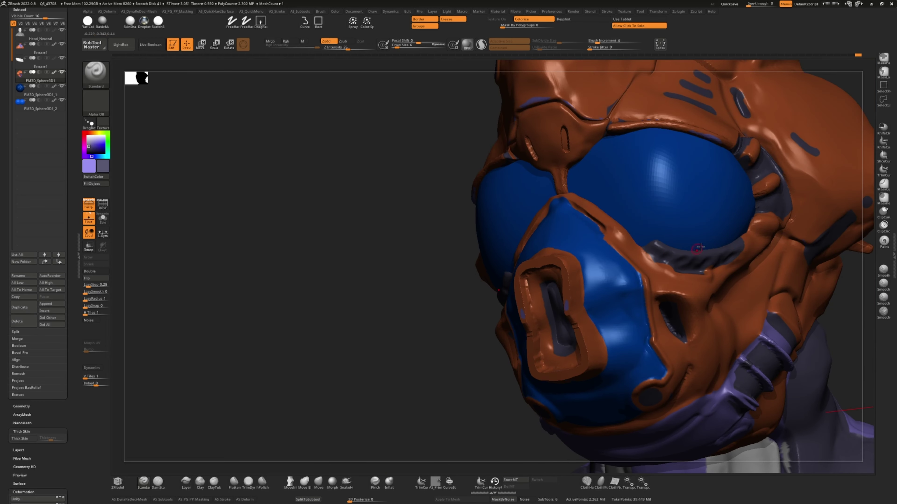
left_click_drag(368, 280, 498, 224)
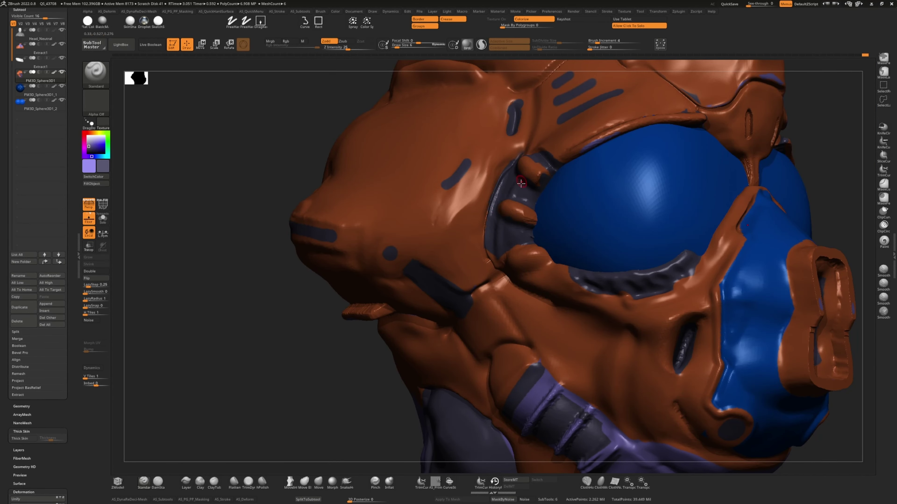
- Repaint the outer edge of the dark grey recess beside the visor with the helmet's orange, narrowing the recess
key("b")
key("p")
key("a")
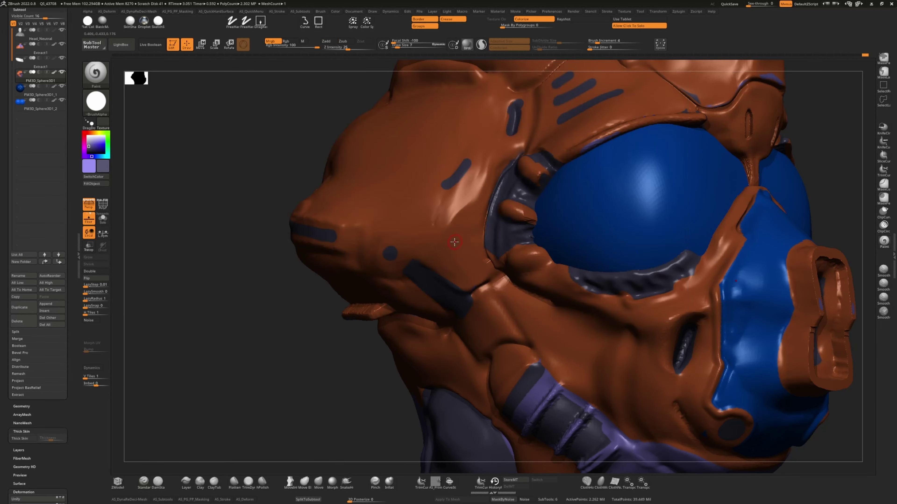
left_click_drag(565, 177, 511, 163)
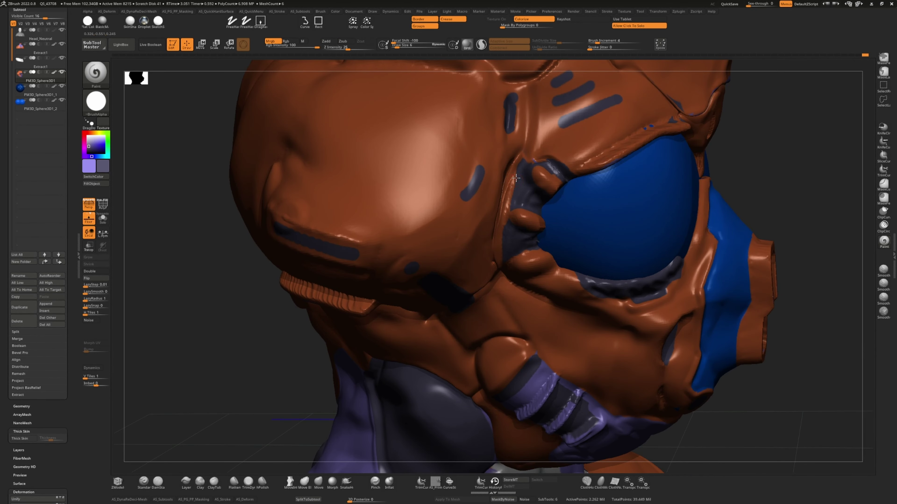
left_click_drag(330, 244, 525, 180)
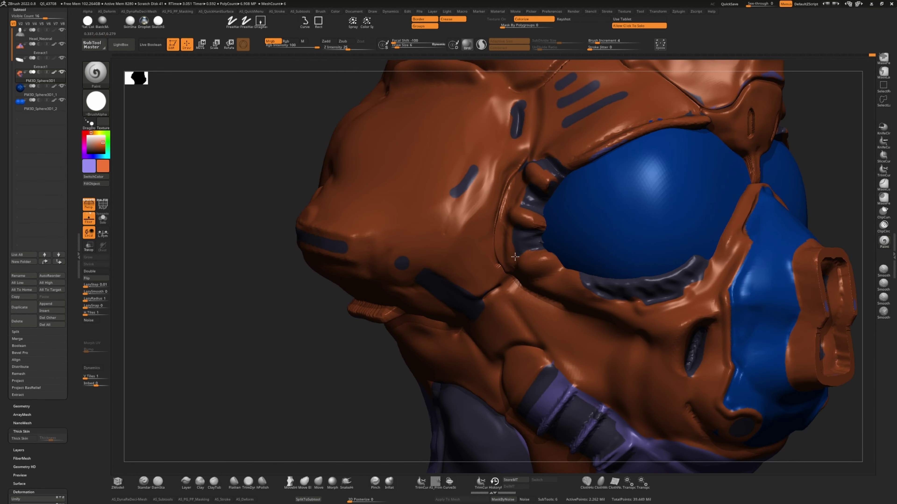
left_click_drag(296, 326, 531, 260)
key("f")
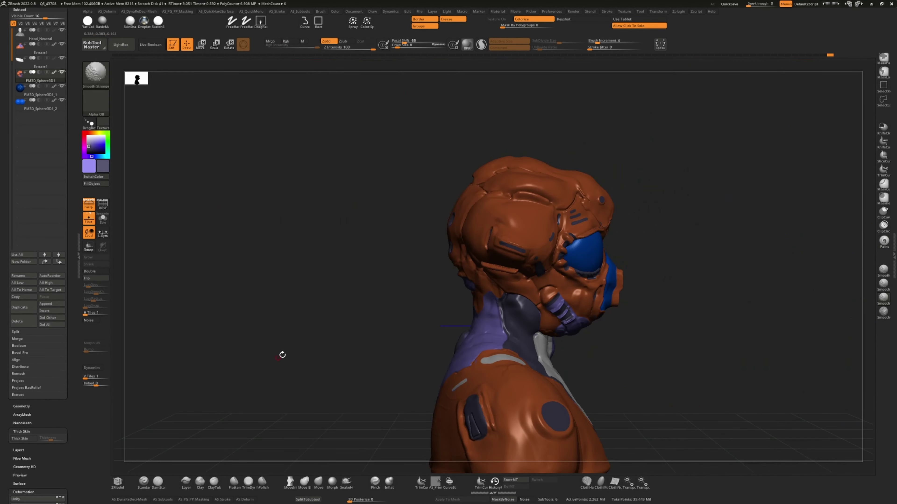
- Sculpt fine horizontal fabric folds across the bodysuit's light grey chest panel with the Standard brush
mouse_move(280, 354)
left_mouse_down()
mouse_move(257, 363)
mouse_move(353, 259)
mouse_move(336, 264)
mouse_move(470, 340)
mouse_move(510, 321)
left_mouse_up()
key("shift")
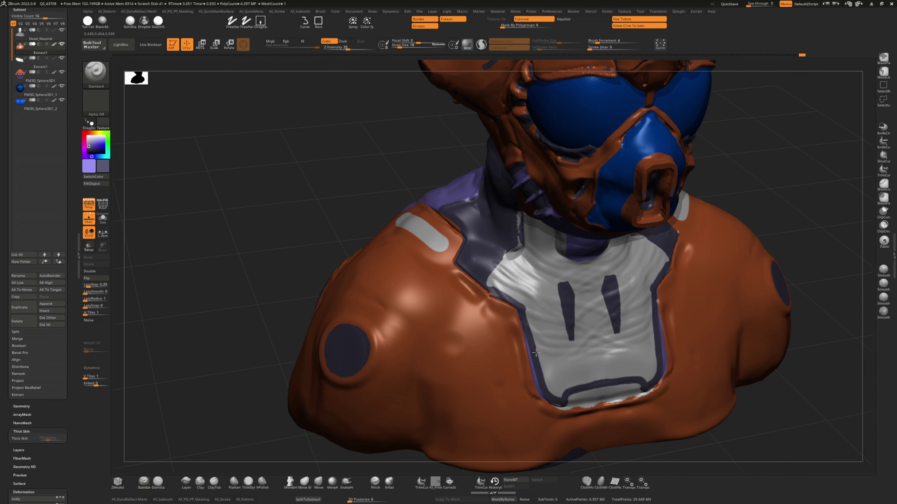
mouse_move(487, 172)
left_mouse_down()
mouse_move(320, 191)
mouse_move(513, 212)
mouse_move(306, 152)
mouse_move(306, 170)
mouse_move(266, 156)
left_mouse_up()
- Insert a cube primitive on the side of the neck, then rotate and position it to sit nearly flush with the suit
key("b")
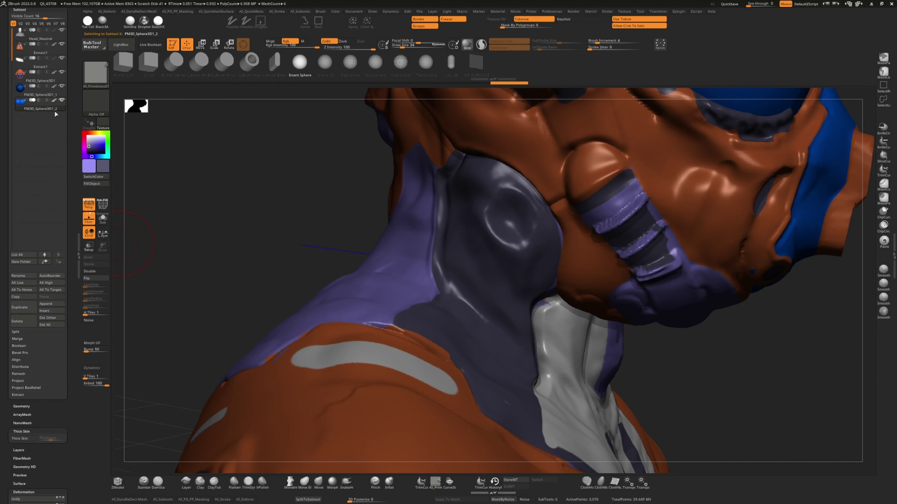
left_click_drag(513, 216, 489, 244)
left_click(201, 44)
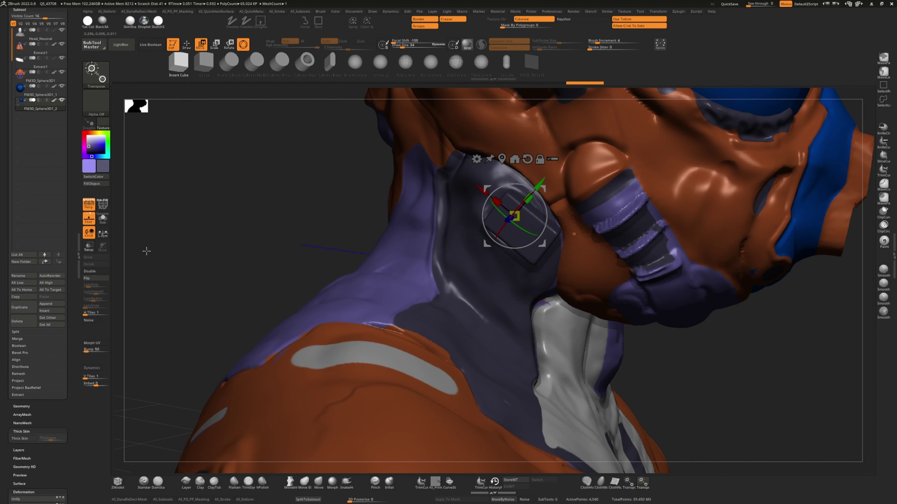
left_click_drag(464, 165, 523, 244)
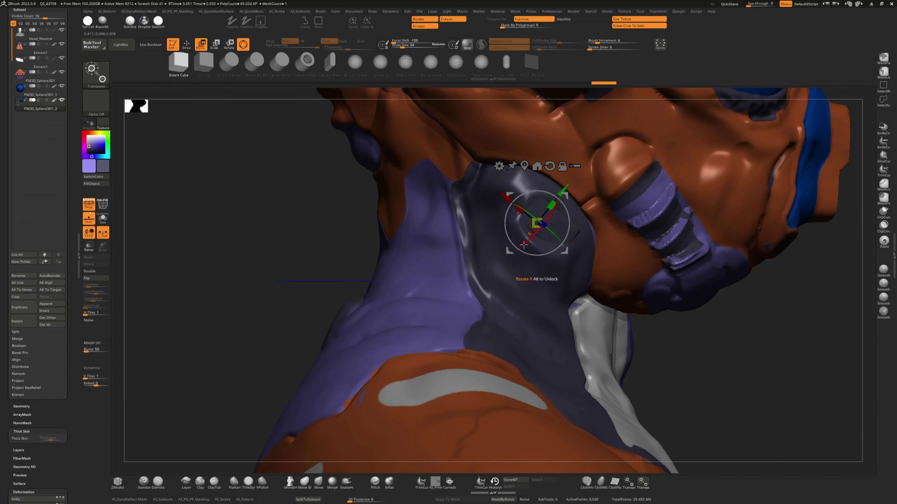
key("q")
- Reshape the bodysuit's neck surface around the inserted block with the Move brush so its flat panel sits exposed
left_click(506, 196, "alt")
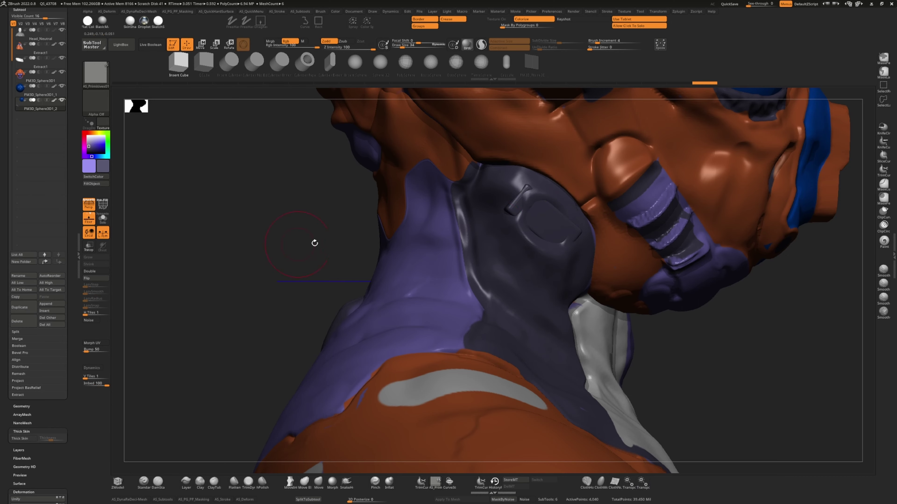
key("b")
key("m")
key("v")
mouse_move(561, 226)
left_mouse_down()
mouse_move(550, 212)
mouse_move(557, 190)
left_mouse_up()
right_click_drag(557, 191, 515, 184)
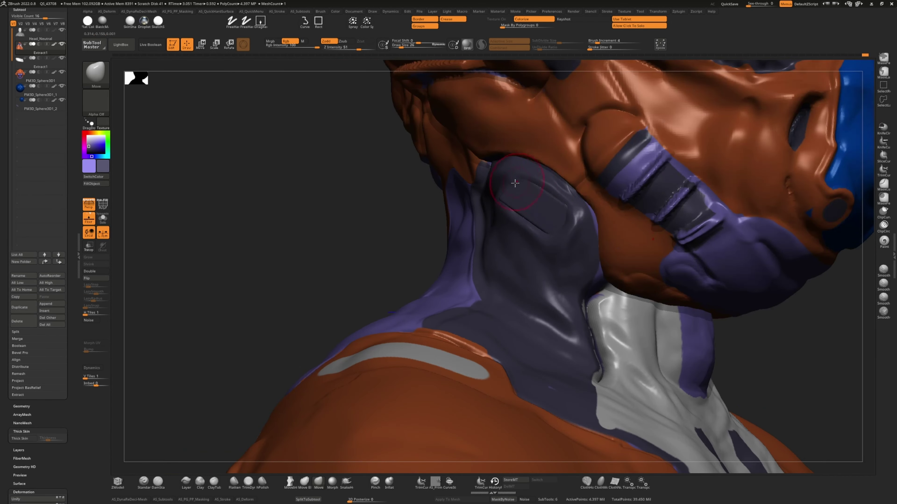
- Sculpt fabric folds over the bodysuit's neck, throat and light grey chest panel with the Standard brush
right_click_drag(349, 194, 231, 261)
key("b")
key("s")
key("t")
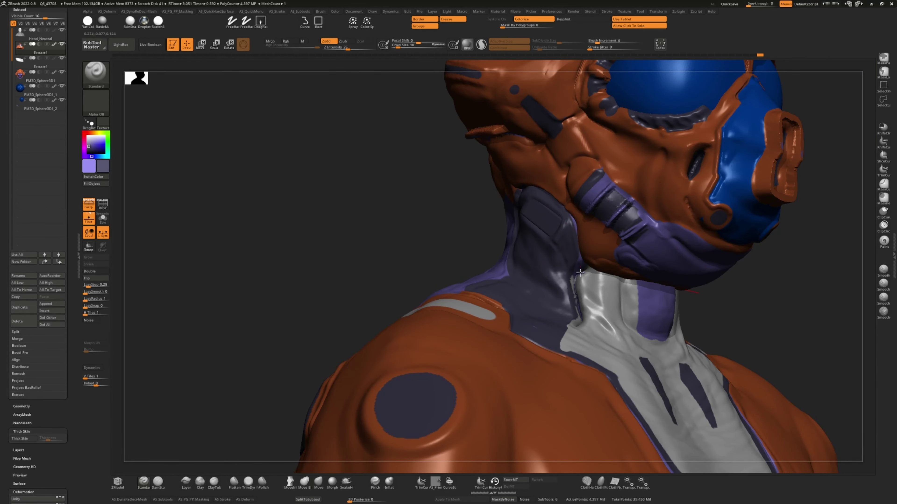
mouse_move(580, 273)
right_mouse_down()
mouse_move(511, 214)
mouse_move(527, 257)
right_mouse_up()
mouse_move(535, 323)
right_mouse_down("ctrl")
mouse_move(350, 236)
mouse_move(594, 378)
right_mouse_up("ctrl")
key("bracketright")
key("bracketleft")
key("bracketleft")
key("bracketleft")
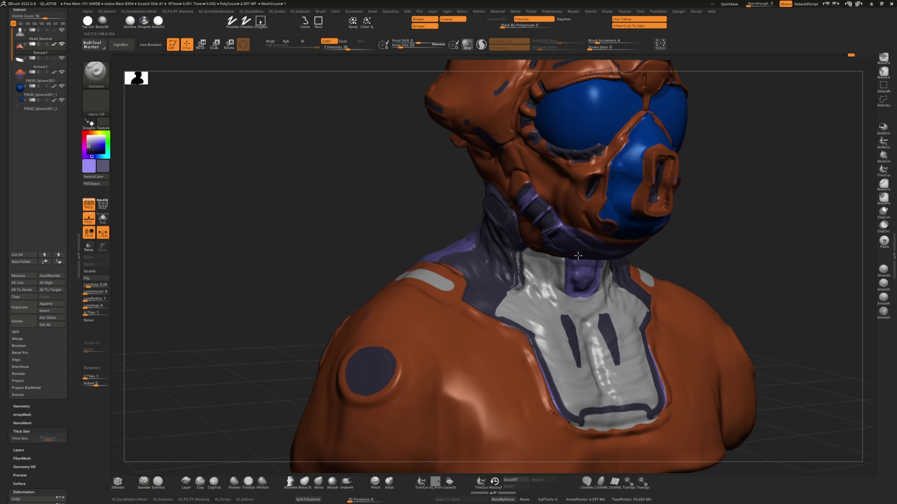
- Make the helmet the active subtool with the Move brush and preview it without its polypaint
mouse_move(568, 262)
right_mouse_down()
mouse_move(314, 212)
mouse_move(342, 245)
mouse_move(334, 233)
mouse_move(325, 248)
mouse_move(330, 227)
mouse_move(262, 250)
mouse_move(260, 242)
mouse_move(338, 273)
mouse_move(410, 260)
mouse_move(339, 258)
mouse_move(326, 228)
mouse_move(264, 253)
mouse_move(348, 285)
mouse_move(323, 294)
mouse_move(218, 245)
mouse_move(380, 140)
mouse_move(527, 65)
right_mouse_up()
key("b")
key("m")
key("v")
left_click(491, 226, "alt")
right_click_drag(491, 226, 467, 75)
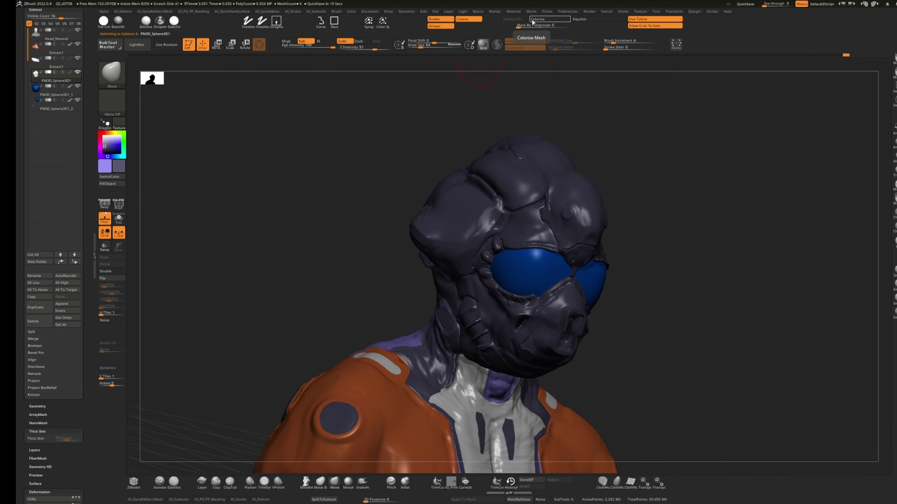
- Isolate the torso subtool and inspect its shoulders and chest without the helmet
right_click_drag(271, 233, 335, 236, "ctrl")
key("ctrl+f")
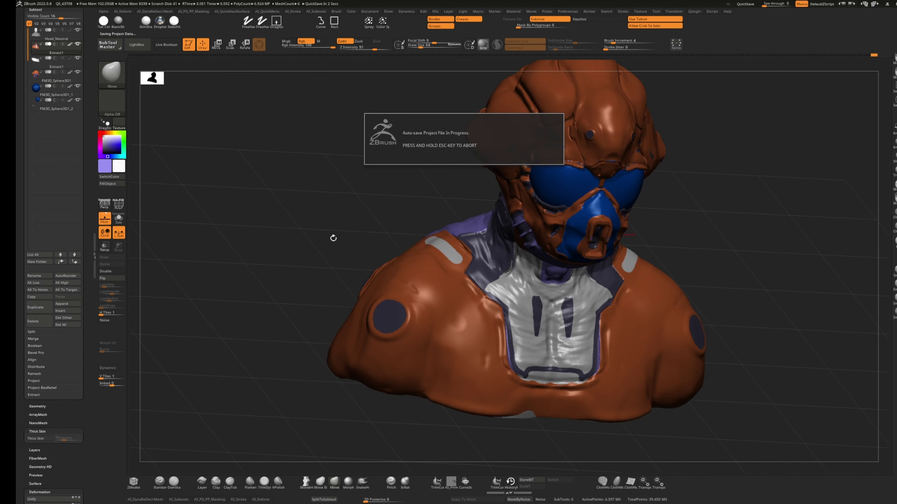
key("alt+s")
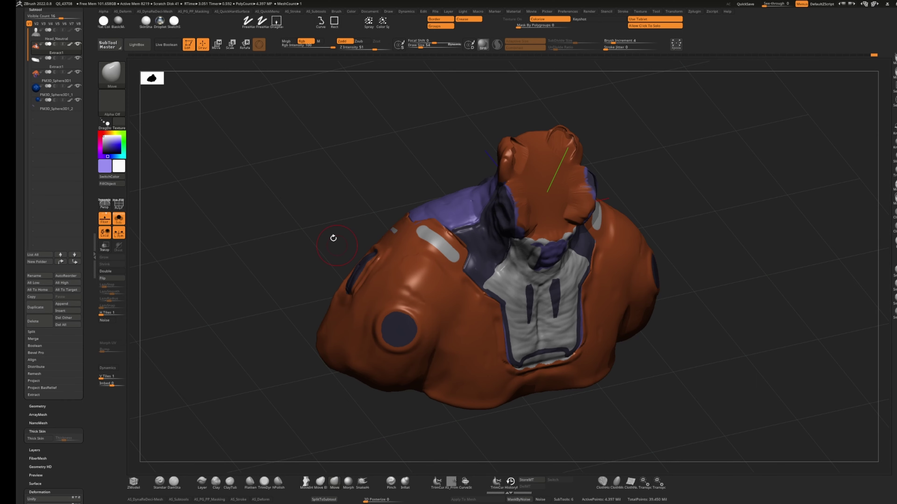
key("alt+s")
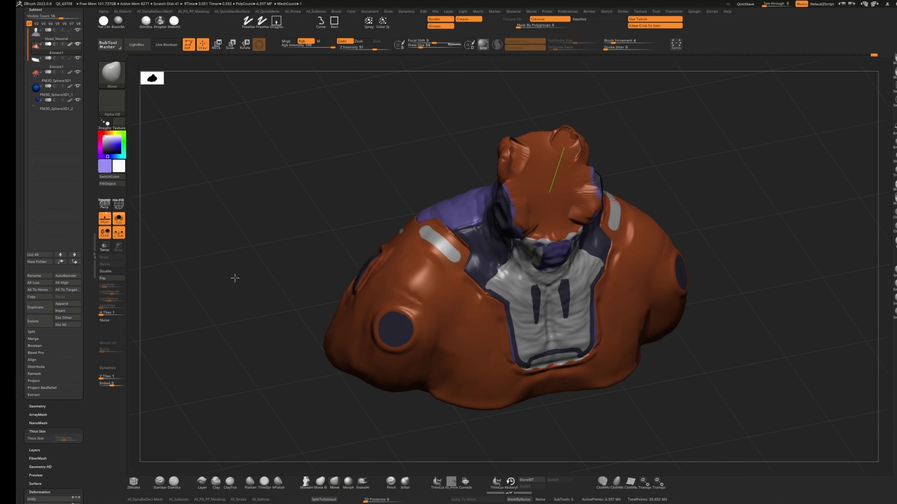
- Sculpt a curved raised crease around the shoulder's round disc with the Standard brush
key("b")
key("s")
key("t")
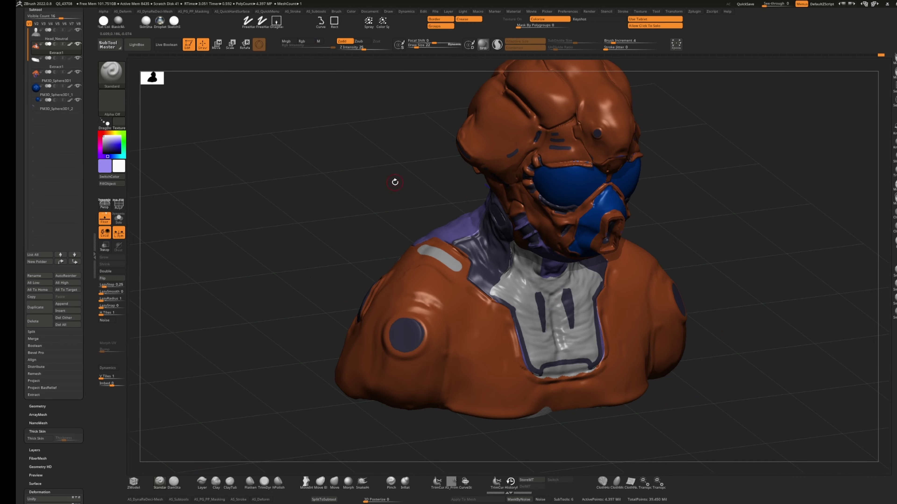
left_click_drag(400, 297, 447, 316)
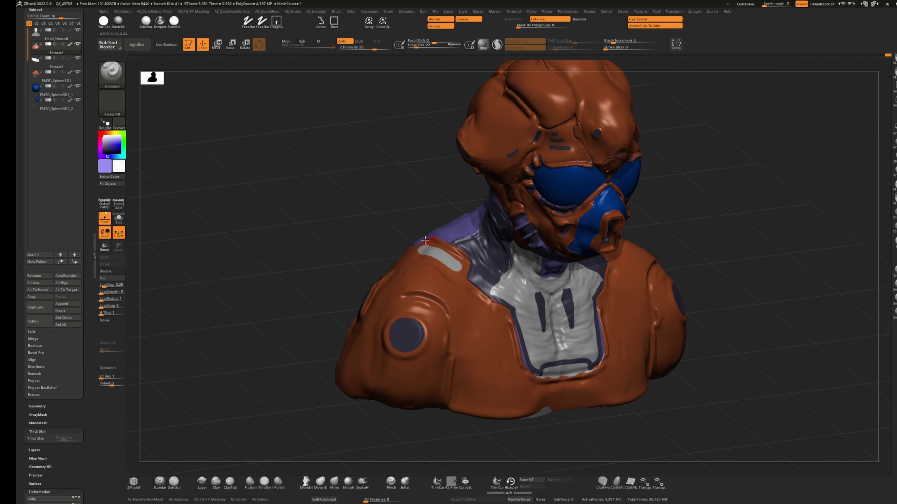
- Refine the raised edge around the grey shoulder strip with the Clay brush
mouse_move(395, 219)
left_mouse_down()
mouse_move(342, 200)
mouse_move(290, 244)
mouse_move(353, 254)
left_mouse_up()
key("b")
key("c")
key("l")
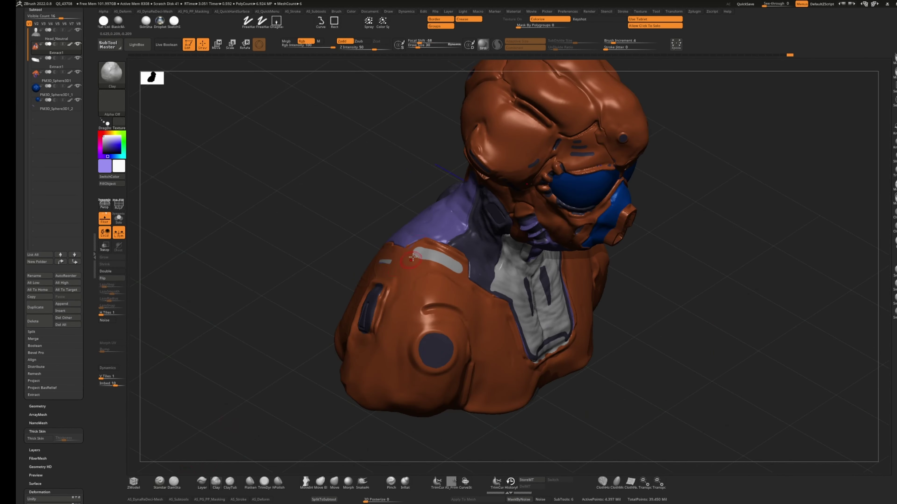
mouse_move(420, 237)
left_mouse_down()
mouse_move(294, 200)
mouse_move(320, 222)
mouse_move(423, 244)
left_mouse_up()
mouse_move(317, 424)
left_mouse_down()
mouse_move(286, 454)
mouse_move(240, 321)
mouse_move(327, 194)
mouse_move(272, 200)
mouse_move(361, 233)
mouse_move(283, 208)
mouse_move(178, 356)
mouse_move(268, 311)
left_mouse_up()
key("b")
key("f")
key("l")
key("b")
key("c")
key("l")
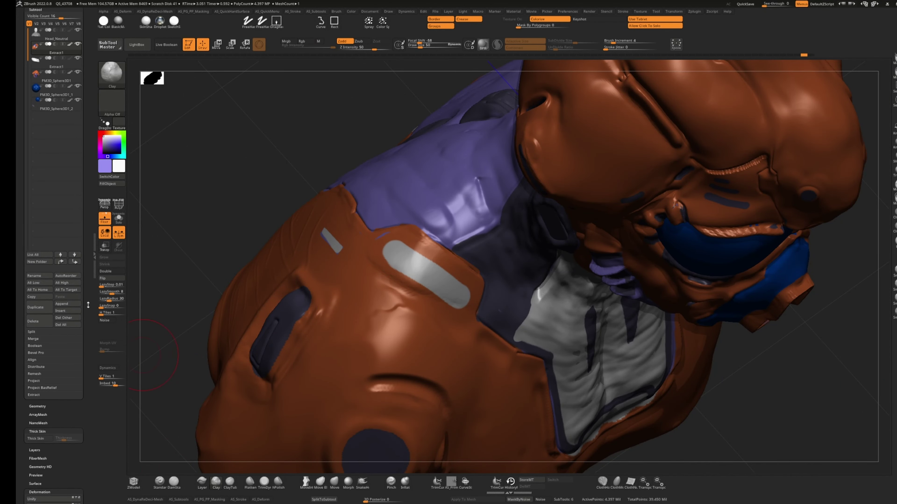
- Lower the LazyRadius, apply a soft round alpha and carve the grey shoulder strip into a recess with the Clay brush
left_click_drag(120, 299, 103, 298)
left_click_drag(184, 141, 247, 106)
left_click_drag(392, 247, 459, 293)
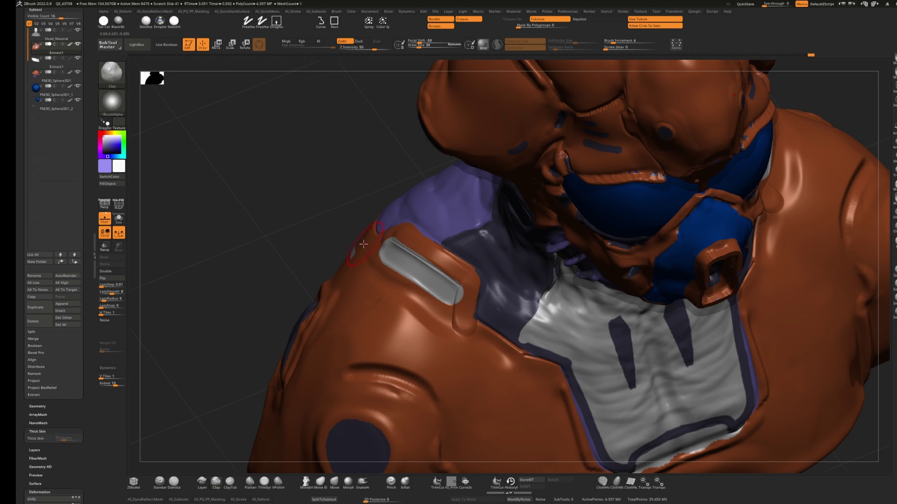
left_click_drag(212, 142, 361, 266)
key("bracketleft")
key("bracketleft")
mouse_move(305, 251)
left_mouse_down()
mouse_move(236, 194)
mouse_move(292, 164)
mouse_move(197, 199)
mouse_move(358, 197)
left_mouse_up()
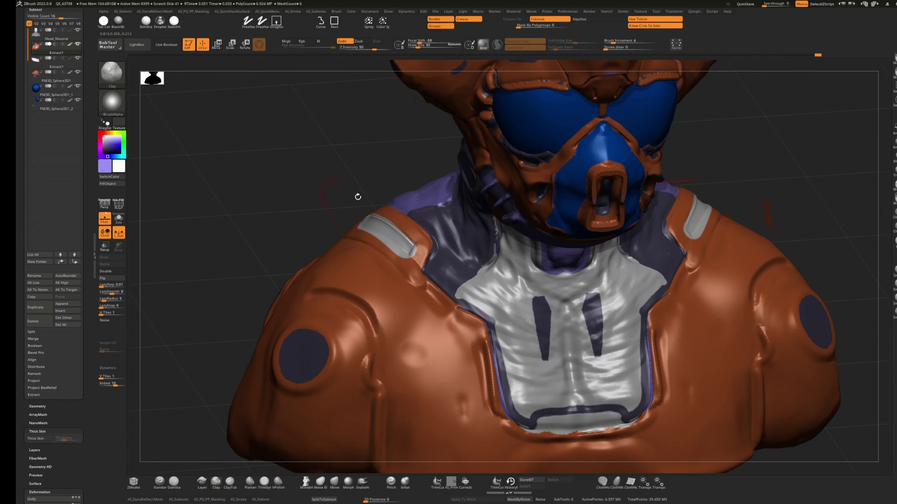
- Sculpt soft ridges and folds around the suit's collar and upper chest with the Standard brush
key("b")
key("s")
key("t")
left_click_drag(407, 214, 494, 290)
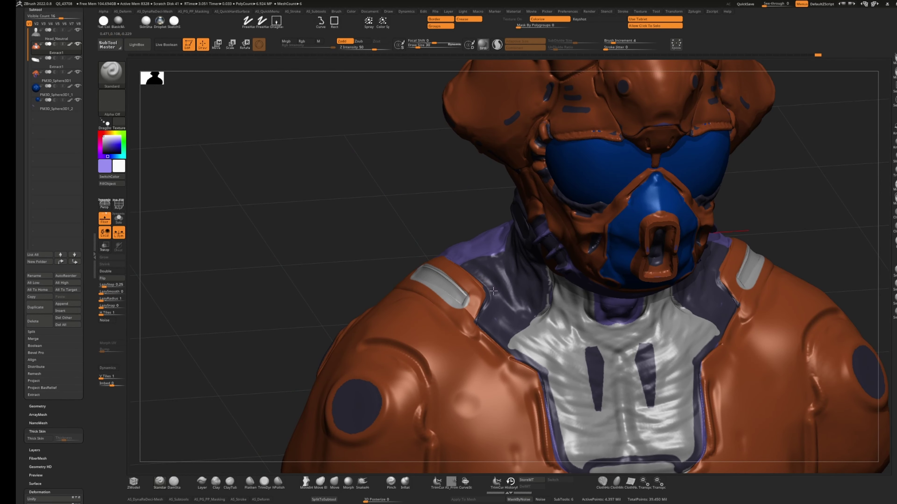
mouse_move(362, 216)
left_mouse_down()
mouse_move(343, 250)
mouse_move(525, 352)
left_mouse_up()
mouse_move(353, 230)
left_mouse_down()
mouse_move(295, 215)
mouse_move(519, 285)
mouse_move(382, 224)
left_mouse_up()
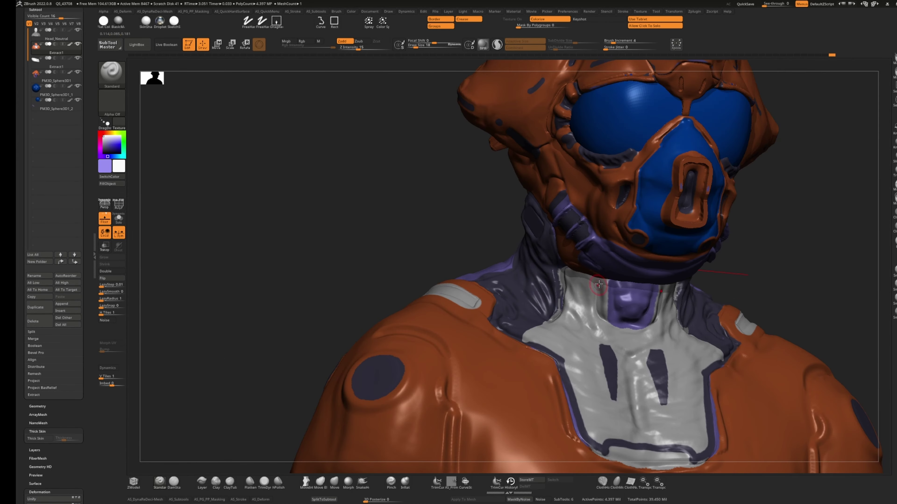
- Sample the dark grey colour and paint a narrow dark strip beside the purple throat block with the Paint brush
key("b")
left_click(533, 255)
key("c")
key("bracketleft")
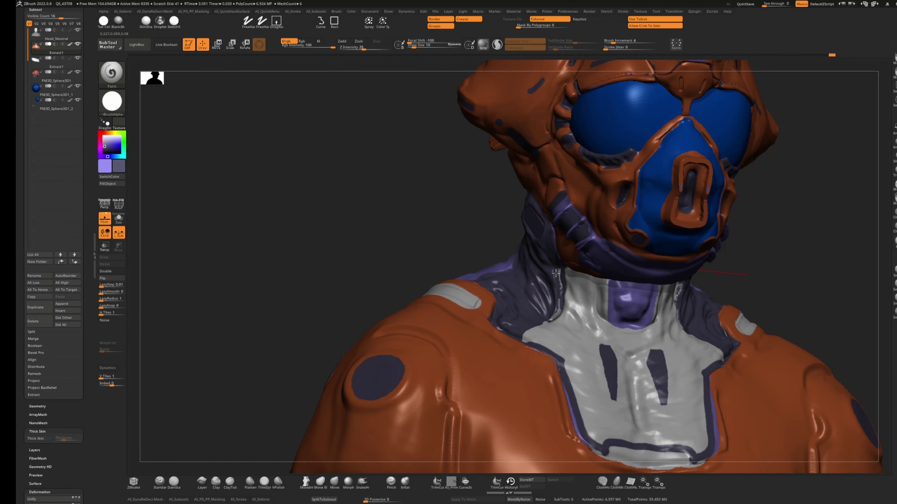
left_click_drag(593, 283, 604, 316)
- Try painting the dark side panel of the neck orange with a larger Paint brush
mouse_move(416, 204)
left_mouse_down()
mouse_move(347, 233)
mouse_move(362, 267)
mouse_move(528, 280)
mouse_move(421, 160)
mouse_move(536, 247)
left_mouse_up()
key("bracketright")
key("c")
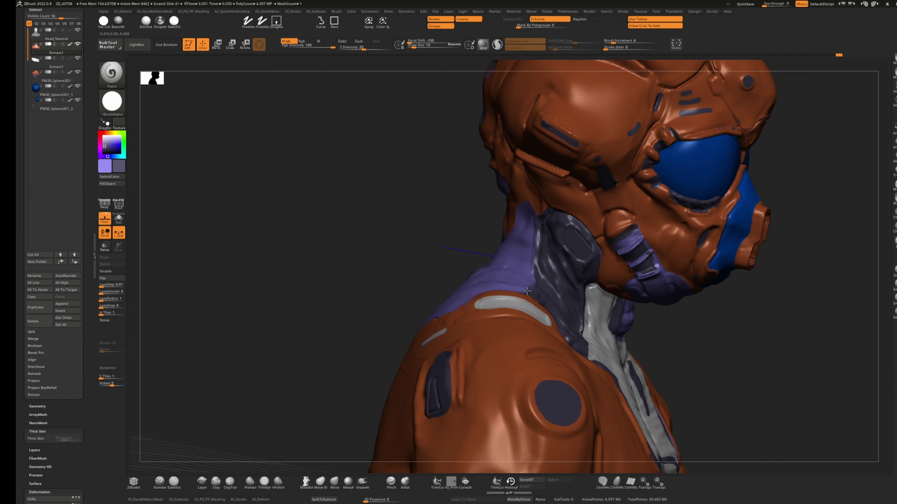
key("c")
mouse_move(353, 269)
left_mouse_down()
mouse_move(361, 228)
mouse_move(487, 226)
mouse_move(570, 200)
mouse_move(601, 304)
left_mouse_up()
key("c")
key("bracketright")
key("bracketright")
left_click_drag(544, 169, 550, 354)
key("bracketright")
left_click_drag(353, 247, 406, 268)
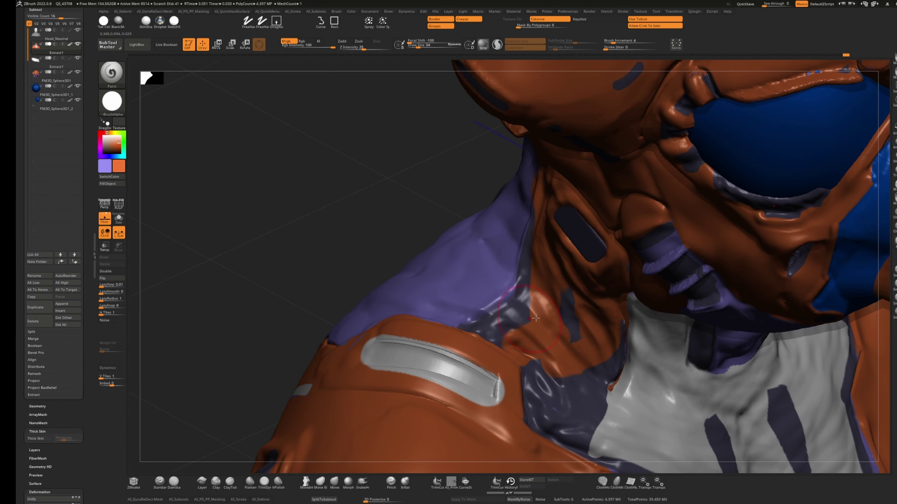
- Paint the neck's side panel purple and touch up the collar edge in orange with a smaller brush
mouse_move(494, 219)
left_mouse_down()
mouse_move(610, 368)
mouse_move(315, 194)
mouse_move(320, 220)
mouse_move(472, 288)
left_mouse_up()
mouse_move(353, 229)
left_mouse_down()
mouse_move(260, 201)
mouse_move(388, 283)
mouse_move(530, 347)
left_mouse_up()
key("c")
key("bracketleft")
key("bracketleft")
key("bracketleft")
key("bracketleft")
key("bracketleft")
key("bracketleft")
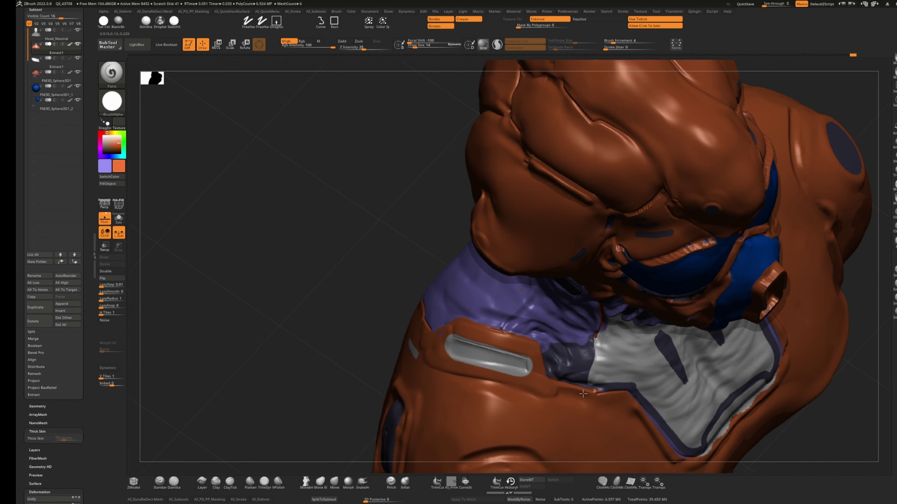
left_click_drag(583, 393, 561, 350)
- Paint the remaining dark areas between the neck and the grey chest panel purple
key("c")
left_click_drag(406, 311, 345, 261)
key("f")
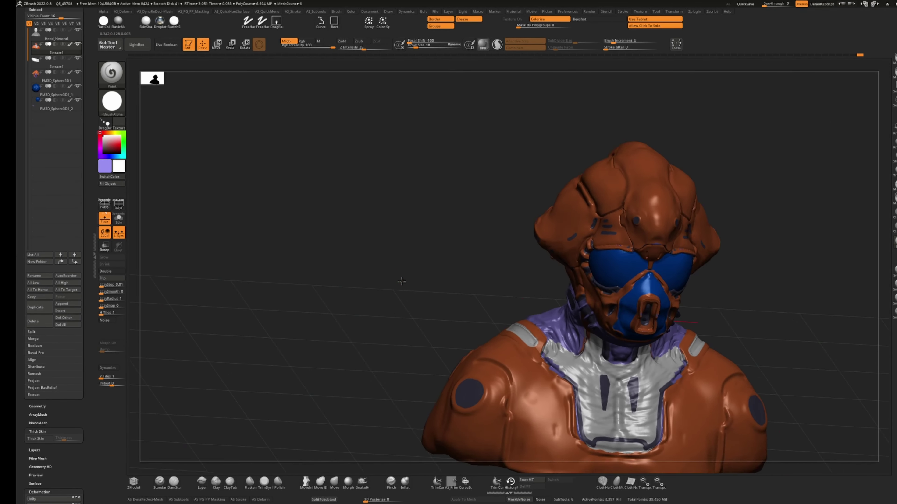
left_click_drag(530, 336, 555, 349, "alt")
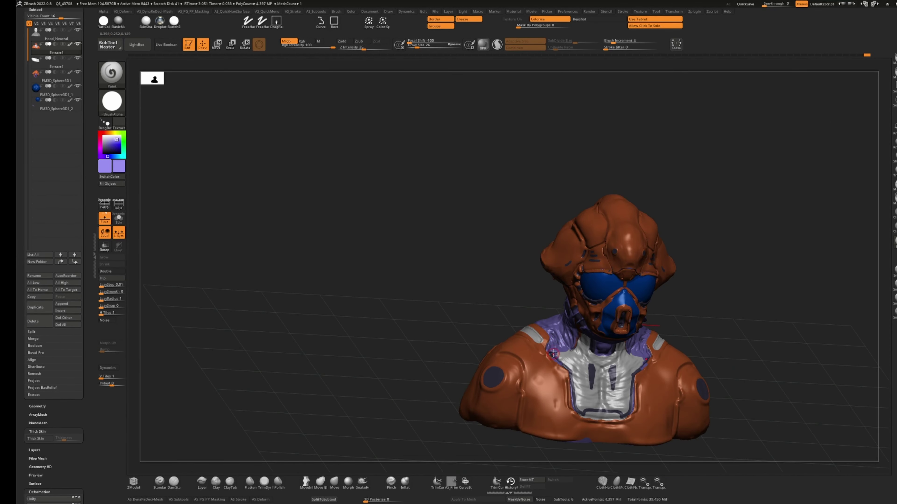
- Paint over the dark outline around the lower edge of the grey chest panel in orange
left_click_drag(601, 417, 607, 409)
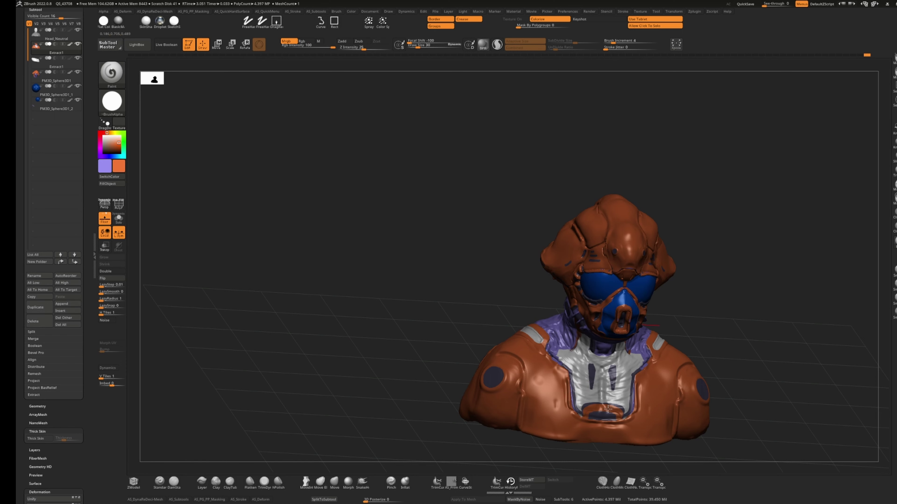
left_click(563, 376, "alt")
left_click(571, 382, "alt")
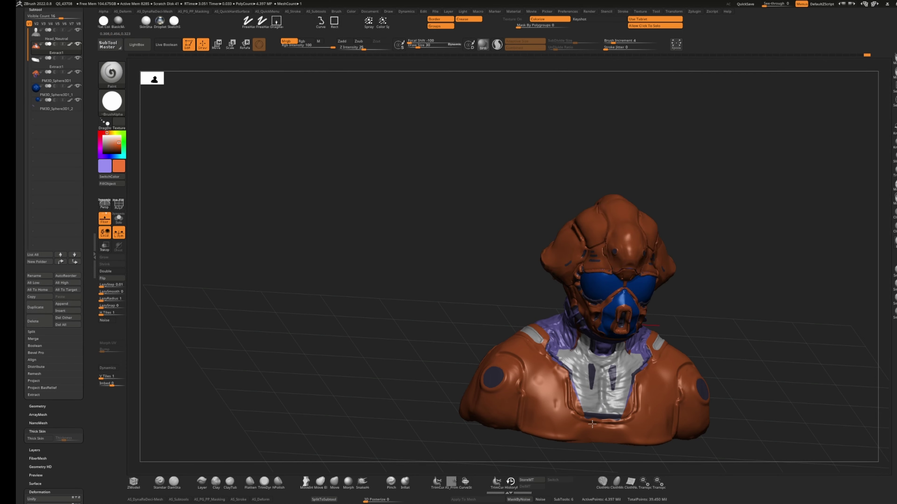
- Sculpt a vertical ridge between the shoulder and the chest with the Standard brush
left_click_drag(396, 286, 424, 307)
key("b")
key("s")
key("t")
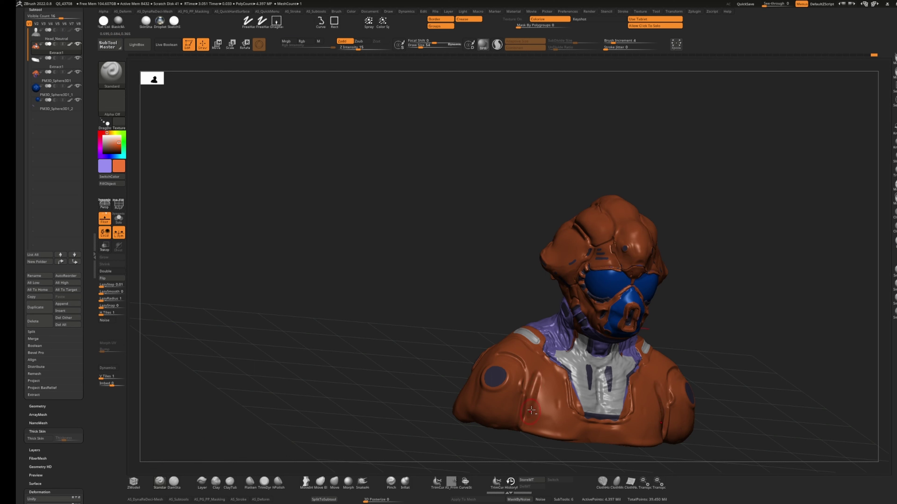
- Shape the chest beside the grey panel using the Clay brush with a soft alpha, and smooth the crease near the shoulder
key("b")
key("c")
key("l")
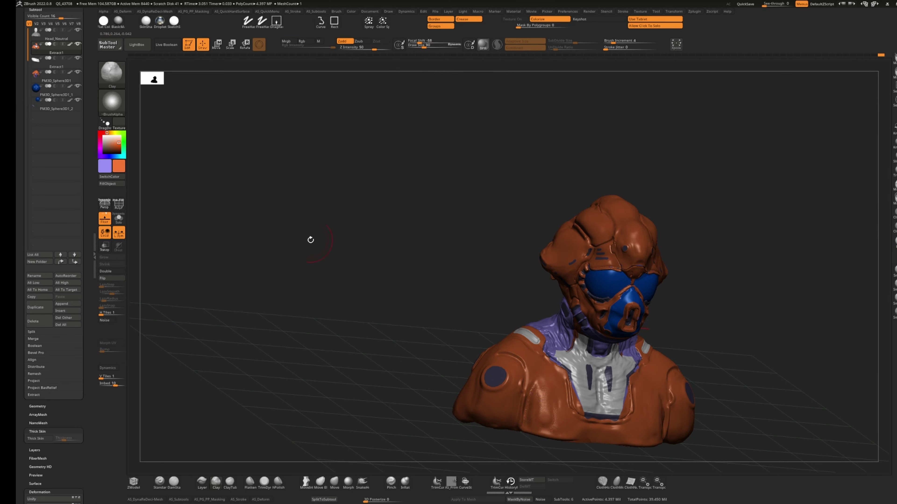
left_click(111, 102)
left_click(177, 135)
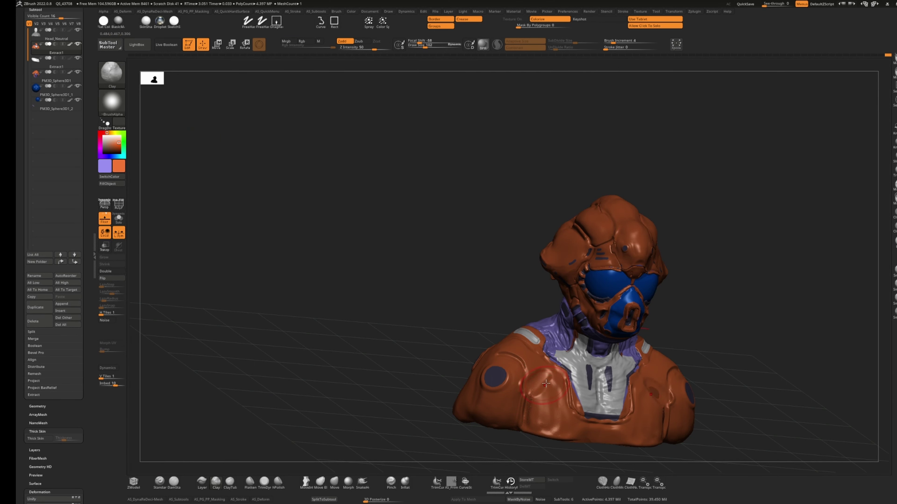
left_click_drag(527, 425, 528, 393, "shift")
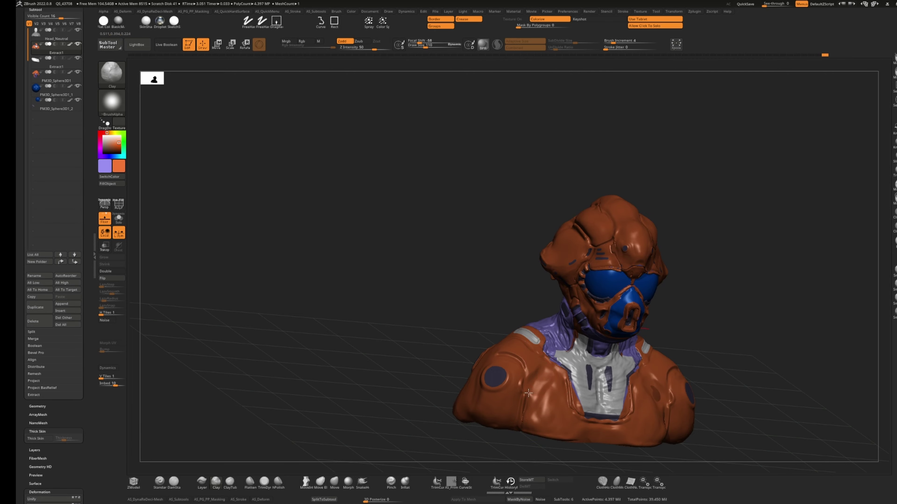
- Paint the raised centres of the dark plates along the upper back orange with the Paint brush
mouse_move(347, 287)
left_mouse_down()
mouse_move(346, 278)
mouse_move(335, 282)
mouse_move(439, 312)
mouse_move(516, 311)
left_mouse_up()
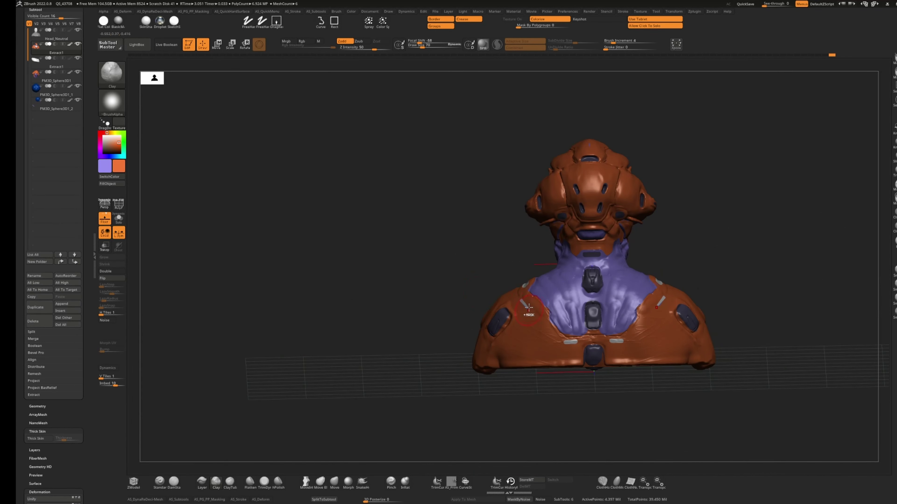
mouse_move(470, 248)
left_mouse_down()
mouse_move(458, 226)
mouse_move(547, 199)
left_mouse_up()
left_click_drag(599, 261, 624, 274)
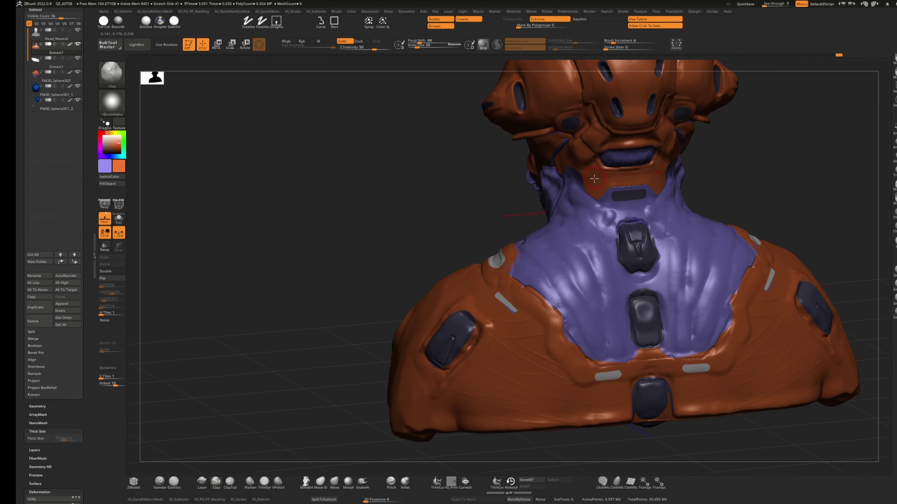
key("b")
key("p")
key("a")
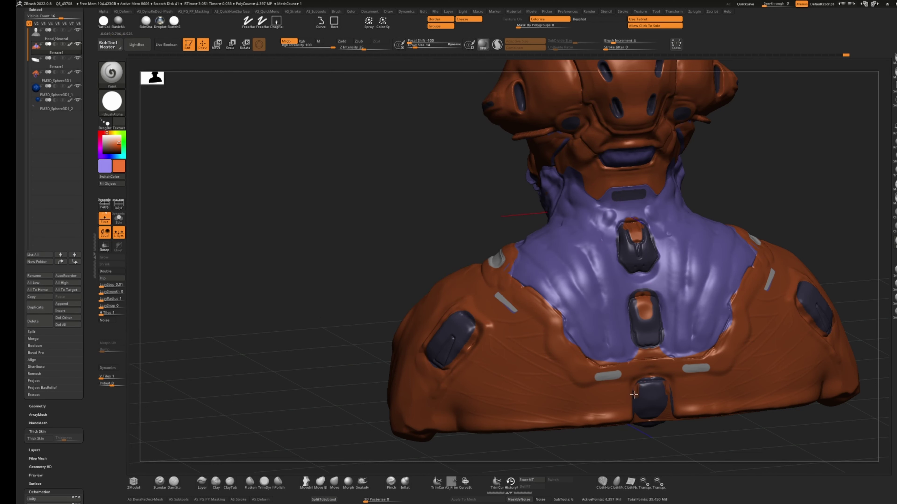
key("ctrl+alt+s")
- Sample the dark grey colour and fine-tune the neck and collar area with the Move brush
right_click_drag(642, 392, 447, 361)
key("c")
key("c")
mouse_move(474, 327)
right_mouse_down()
mouse_move(320, 320)
mouse_move(355, 342)
mouse_move(374, 240)
mouse_move(392, 303)
mouse_move(500, 345)
mouse_move(557, 288)
mouse_move(458, 384)
mouse_move(501, 387)
mouse_move(320, 321)
mouse_move(641, 410)
mouse_move(395, 257)
right_mouse_up()
key("ctrl+alt+s")
key("b")
key("m")
key("v")
left_click(490, 310, "alt")
right_click_drag(380, 291, 325, 301, "ctrl")
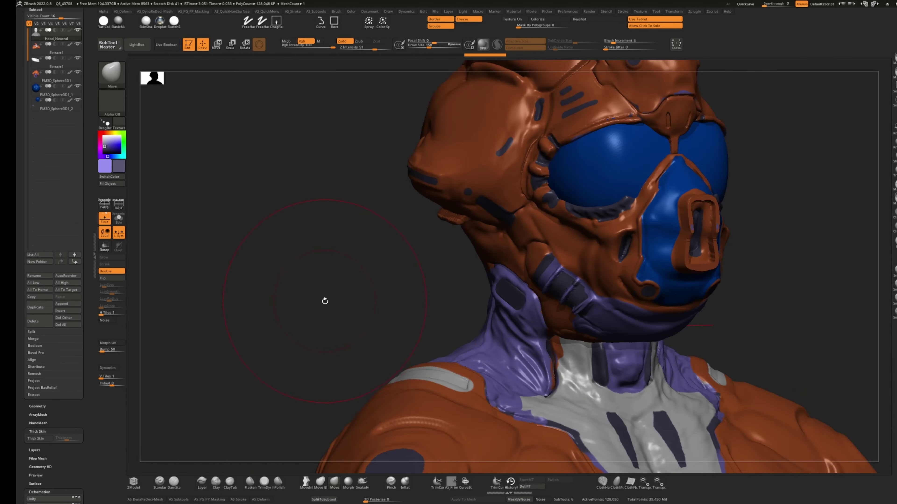
- Make the torso active and clean up the paint borders along the neck and the grey chest panel, using orange at the panel's edge
left_click(512, 363, "alt")
mouse_move(512, 364)
right_mouse_down()
mouse_move(501, 353)
mouse_move(537, 339)
mouse_move(549, 348)
mouse_move(360, 301)
mouse_move(260, 311)
mouse_move(506, 326)
mouse_move(534, 352)
right_mouse_up()
key("b")
key("p")
key("a")
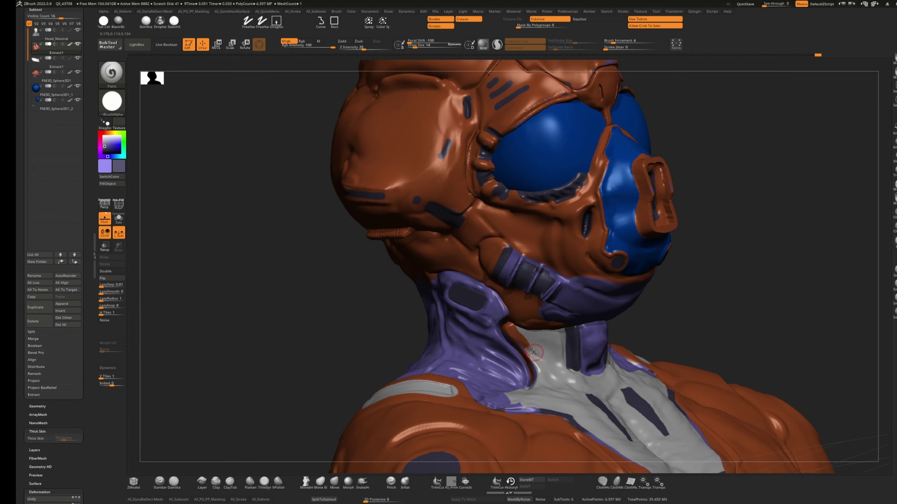
right_click_drag(593, 371, 491, 394)
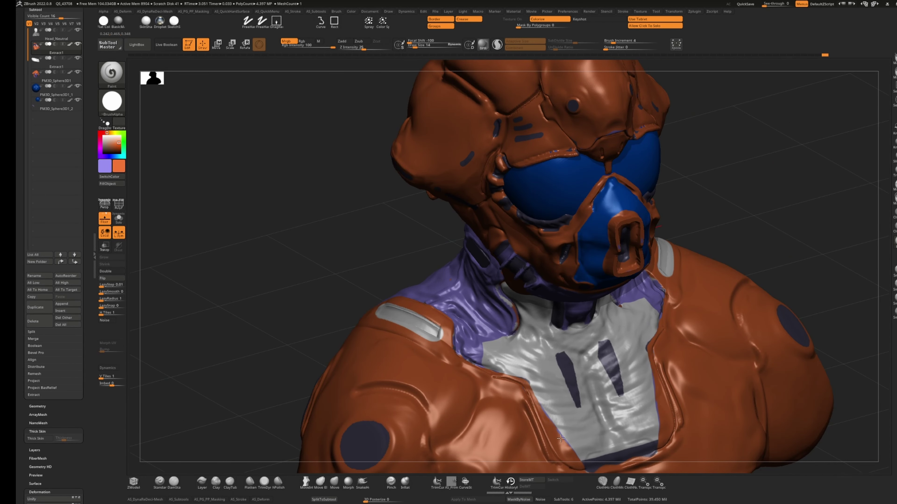
right_click_drag(561, 439, 287, 243)
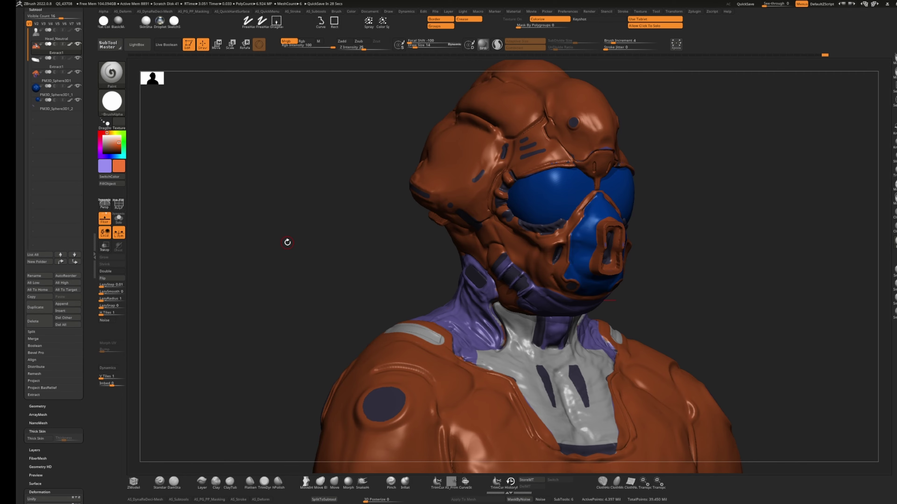
- Make the helmet the active subtool and adjust its contours with a smaller Move brush
key("b")
key("m")
key("v")
mouse_move(287, 243)
right_mouse_down()
mouse_move(293, 225)
mouse_move(390, 124)
mouse_move(544, 143)
mouse_move(459, 159)
mouse_move(370, 146)
mouse_move(558, 137)
mouse_move(600, 176)
mouse_move(680, 371)
mouse_move(348, 206)
mouse_move(585, 139)
mouse_move(314, 262)
mouse_move(348, 244)
mouse_move(268, 219)
right_mouse_up()
left_click(544, 143, "alt")
key("bracketleft")
key("bracketleft")
key("bracketleft")
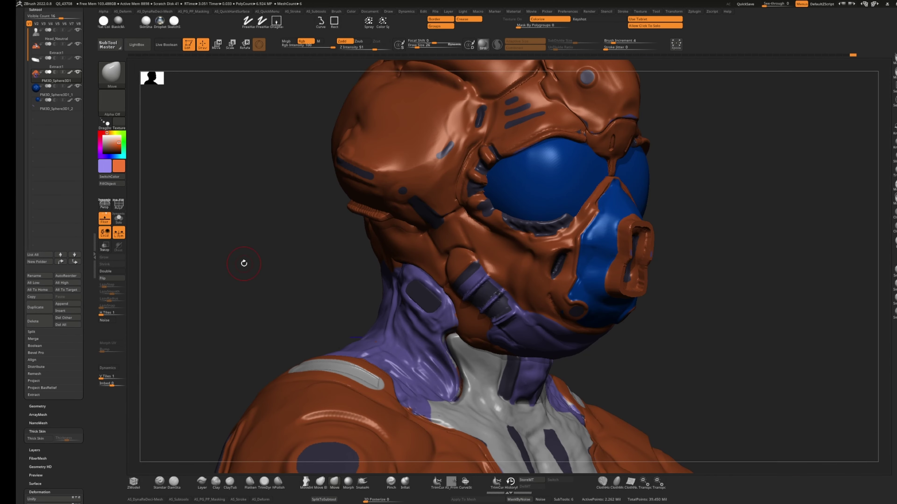
right_click_drag(242, 241, 490, 292)
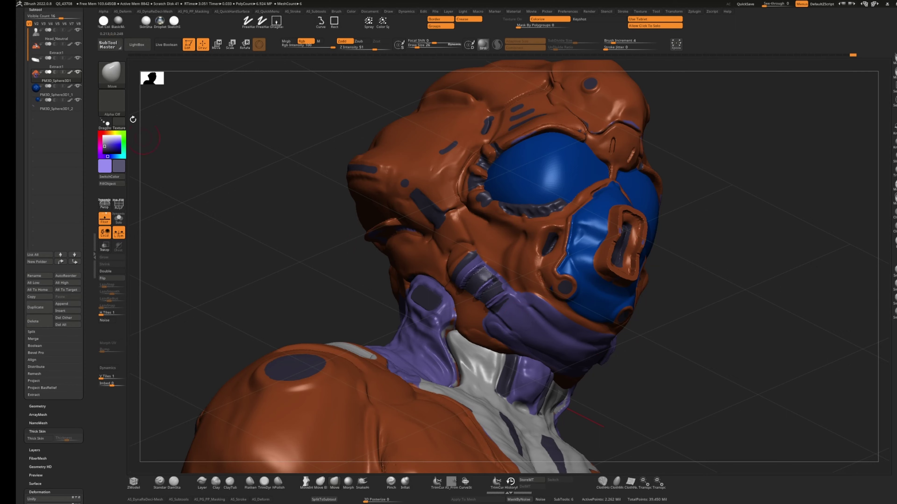
- Paint a dark grey panel with end stripes on the purple chin bar under the helmet
key("b")
key("p")
key("a")
right_click_drag(356, 272, 515, 322)
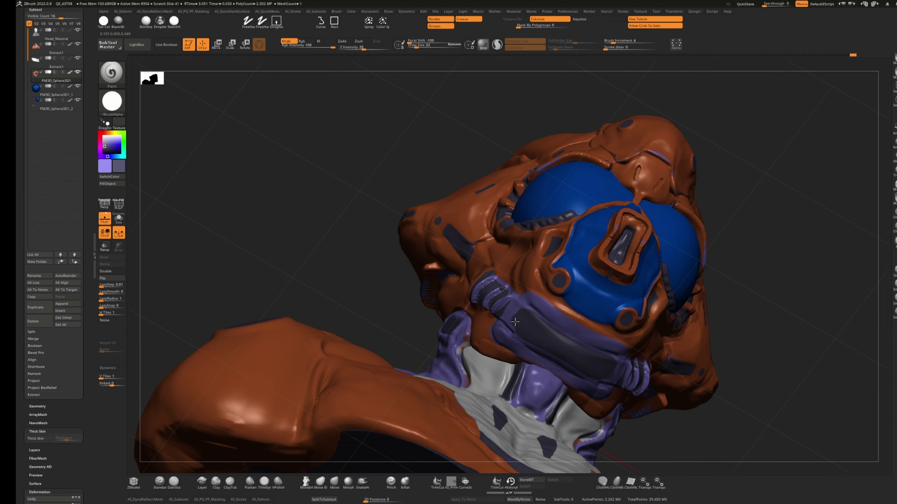
key("c")
mouse_move(516, 341)
right_mouse_down()
mouse_move(251, 264)
mouse_move(229, 406)
right_mouse_up()
- Build up the surface of the dark grey panel and purple chin bar under the helmet with the Clay brush
key("b")
key("c")
key("t")
key("b")
key("c")
key("l")
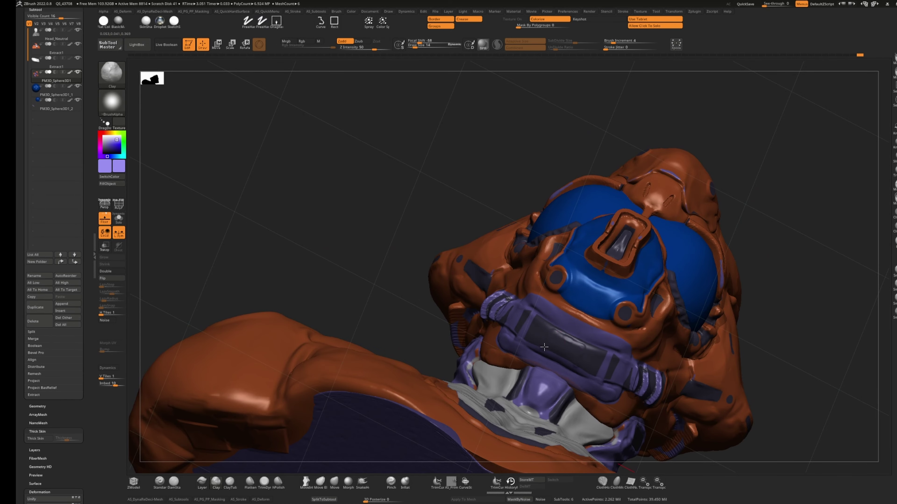
right_click_drag(549, 348, 559, 352, "shift")
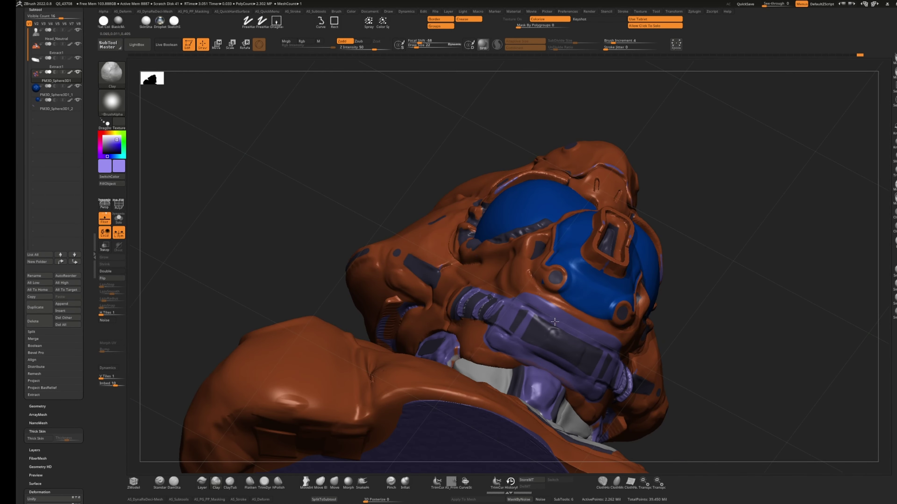
right_click_drag(557, 320, 558, 301)
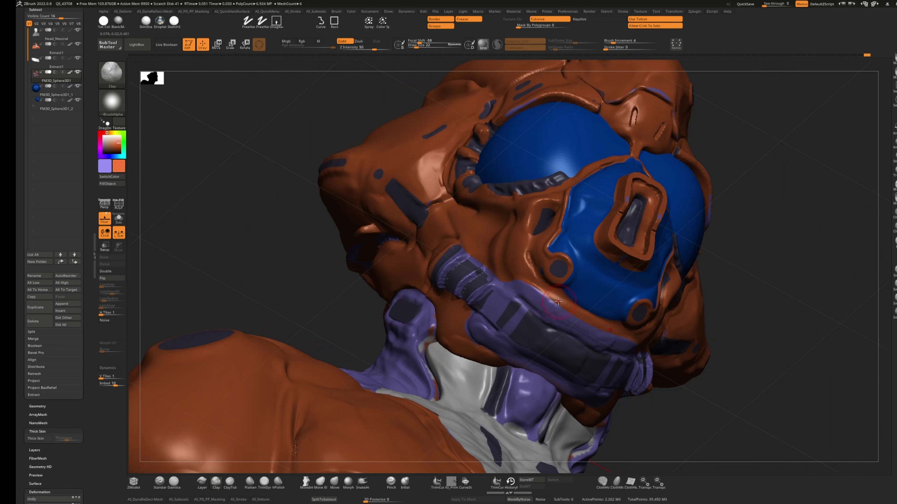
- Repaint the strip between the blue mask and the purple chin bar in orange with the Paint brush
key("b")
key("p")
key("a")
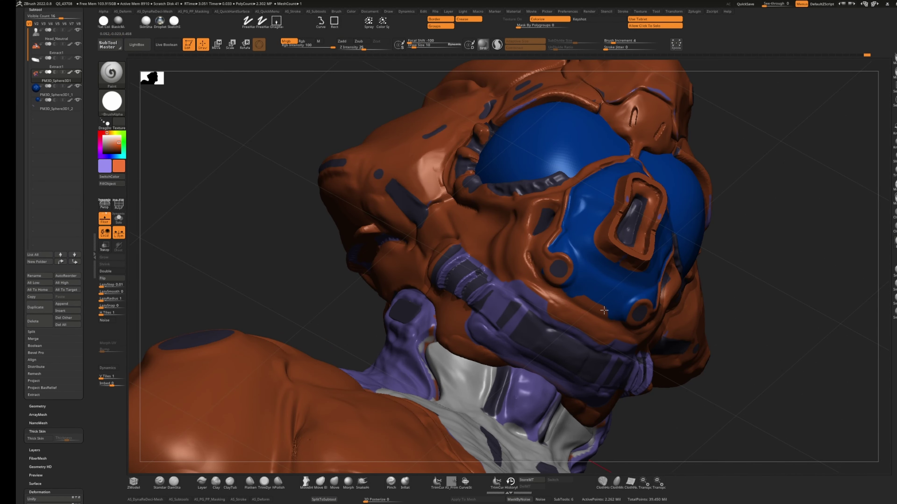
right_click_drag(561, 297, 356, 243, "ctrl")
- Refine the shape of the lower face and mask with the Move and Clay brushes
key("b")
key("m")
key("v")
key("space")
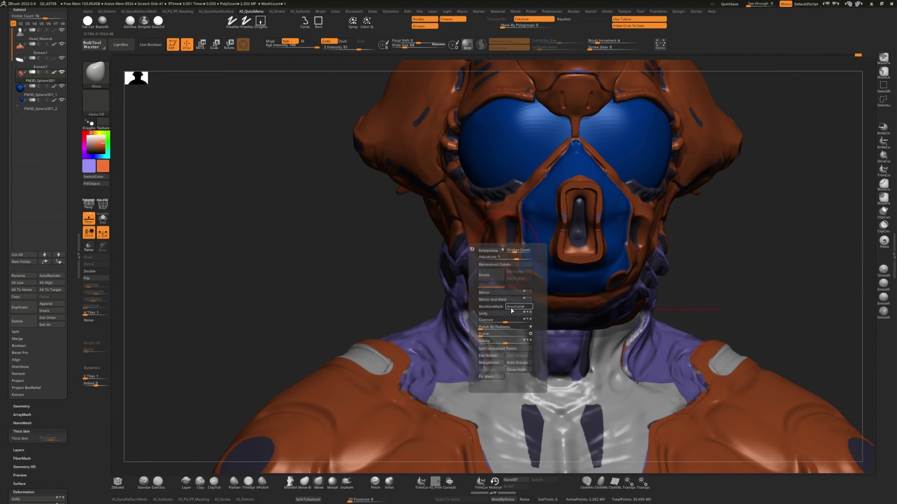
mouse_move(544, 134)
right_mouse_down()
mouse_move(521, 208)
mouse_move(542, 220)
mouse_move(222, 238)
mouse_move(202, 306)
mouse_move(610, 169)
right_mouse_up()
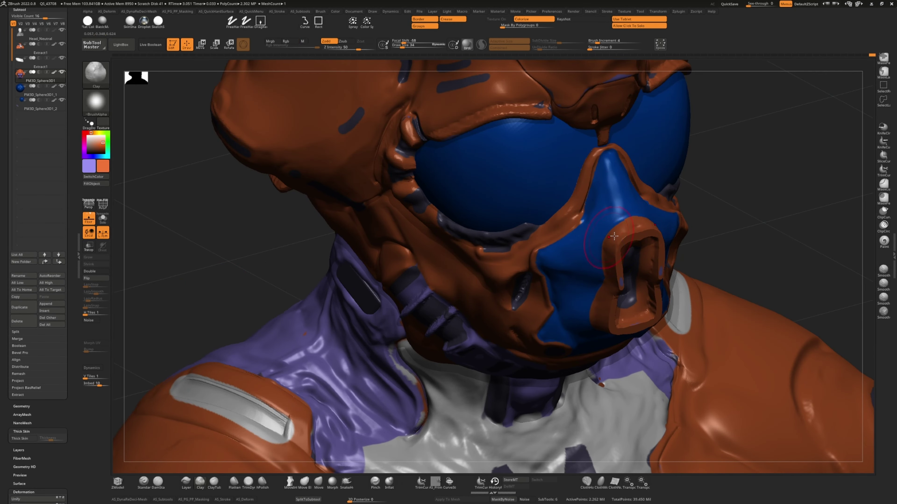
right_click_drag(507, 274, 571, 301)
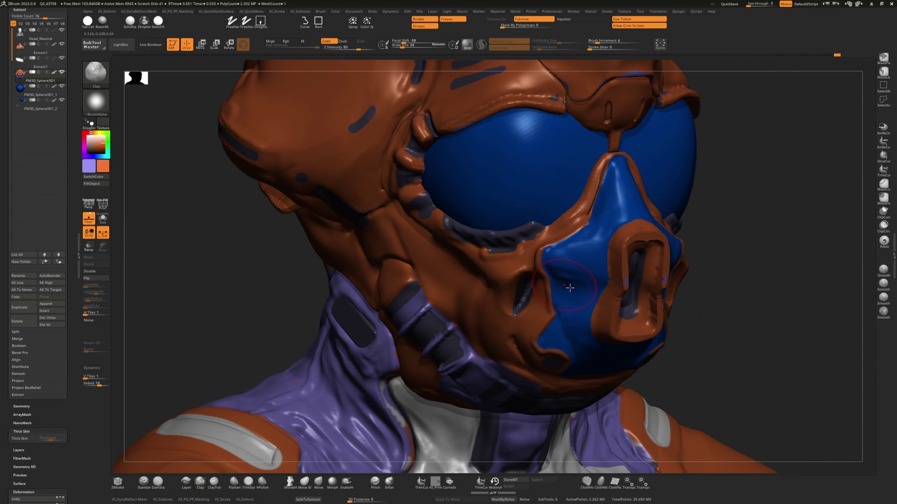
mouse_move(564, 268)
right_mouse_down()
mouse_move(230, 295)
mouse_move(555, 331)
mouse_move(248, 266)
mouse_move(234, 295)
right_mouse_up()
- Sample the blue colour and touch up the mask around its orange vent frame with the Paint brush
key("b")
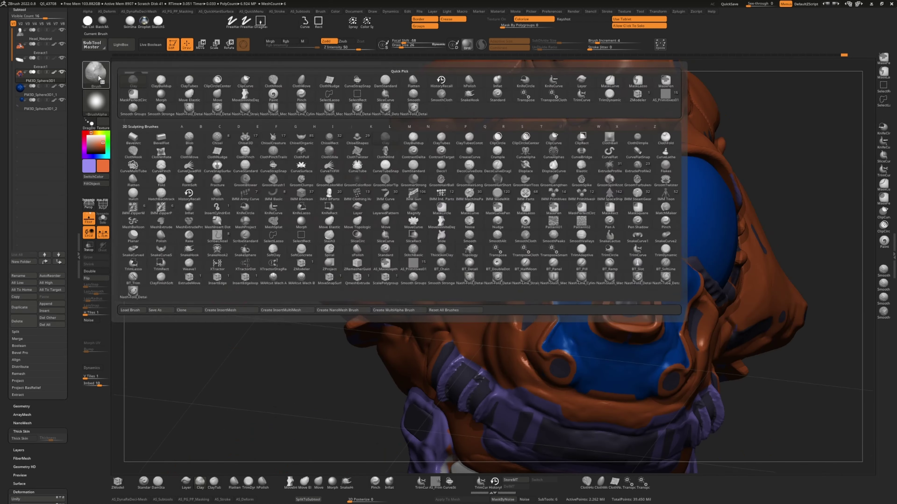
key("p")
key("a")
right_click_drag(327, 337, 600, 283)
key("c")
right_click_drag(610, 351, 587, 314)
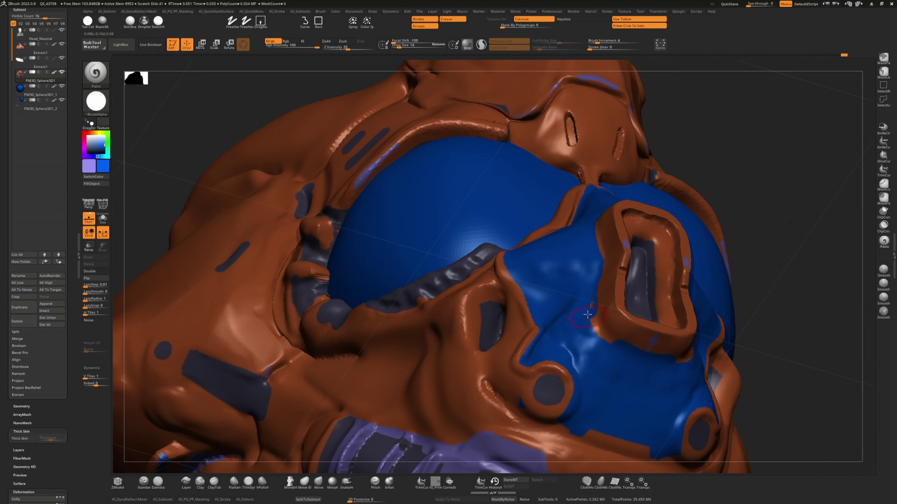
right_click_drag(616, 348, 806, 390)
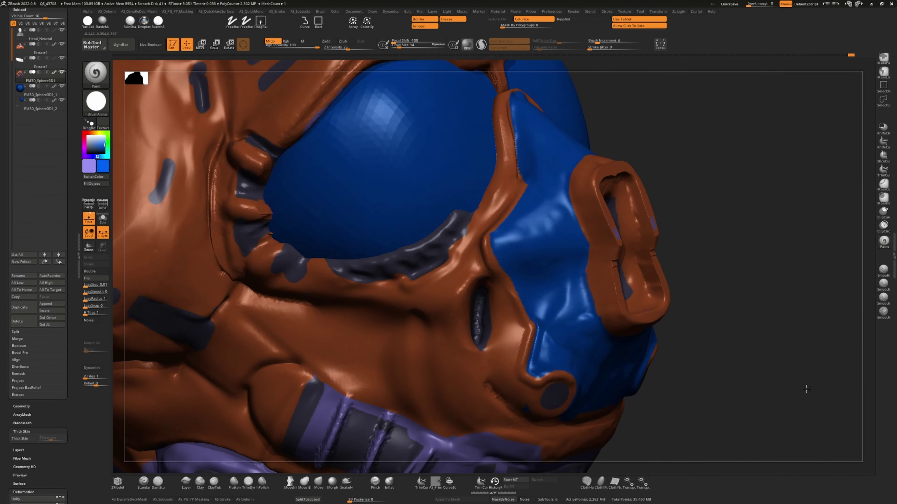
- Paint the mask vent's central ridge blue and the recess around it dark grey
key("c")
right_click_drag(594, 240, 623, 228)
key("c")
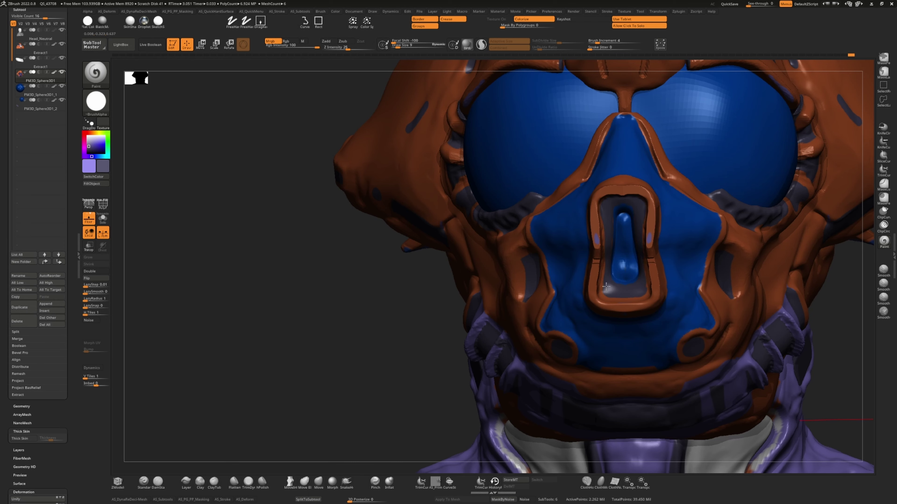
right_click_drag(618, 262, 578, 358)
- Refine the mask surface with the Clay brush and paint orange dividing strips across its blue panels
key("c")
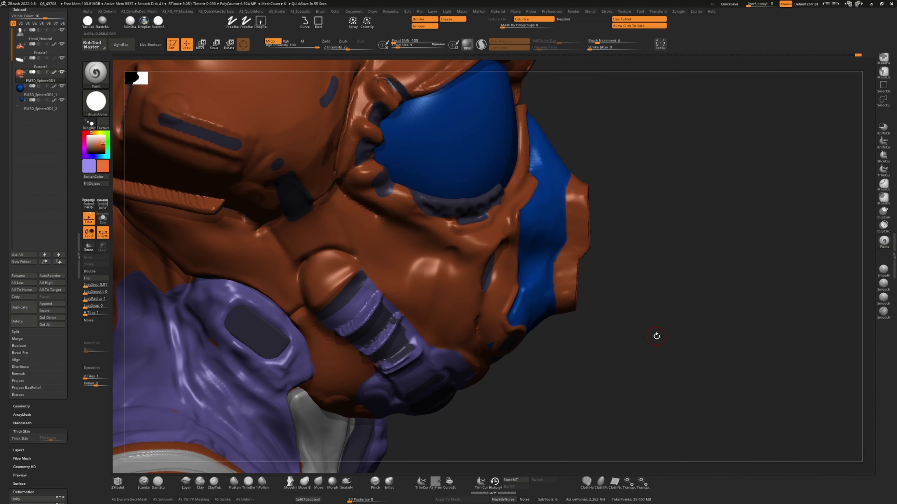
mouse_move(657, 335)
right_mouse_down()
mouse_move(176, 414)
mouse_move(642, 312)
mouse_move(683, 350)
mouse_move(230, 290)
mouse_move(161, 86)
mouse_move(318, 212)
mouse_move(466, 274)
mouse_move(406, 276)
mouse_move(290, 245)
mouse_move(322, 306)
mouse_move(601, 310)
mouse_move(310, 245)
mouse_move(354, 307)
mouse_move(350, 263)
mouse_move(304, 245)
mouse_move(406, 247)
right_mouse_up()
key("b")
key("c")
key("l")
key("b")
key("p")
key("a")
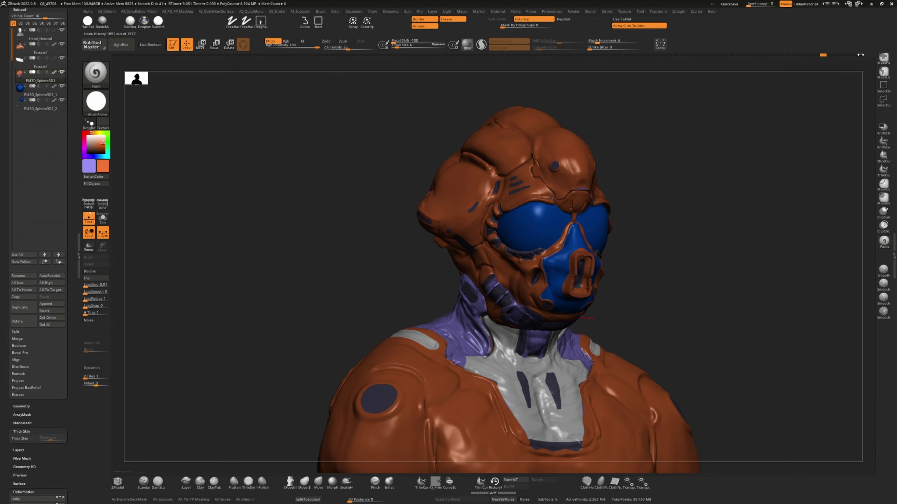
- Make the torso the active subtool and paint the nape orange with a dark grey slot under the helmet
mouse_move(304, 268)
right_mouse_down()
mouse_move(296, 263)
mouse_move(336, 224)
mouse_move(313, 288)
mouse_move(318, 280)
mouse_move(282, 268)
mouse_move(315, 256)
right_mouse_up()
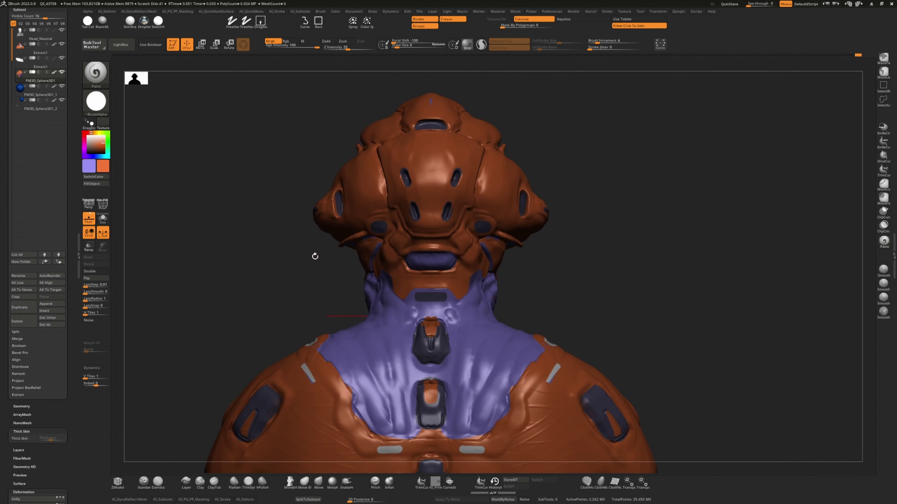
right_click_drag(363, 429, 381, 375)
left_click(381, 375, "alt")
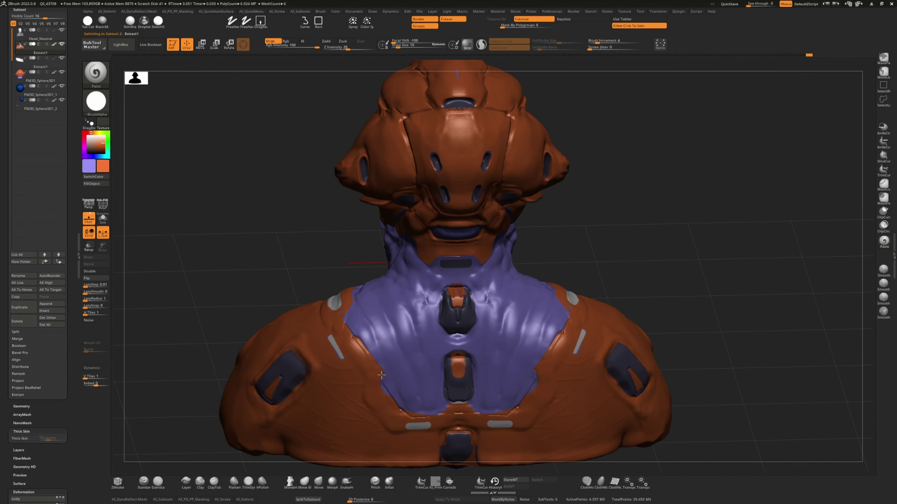
right_click_drag(400, 413, 427, 269)
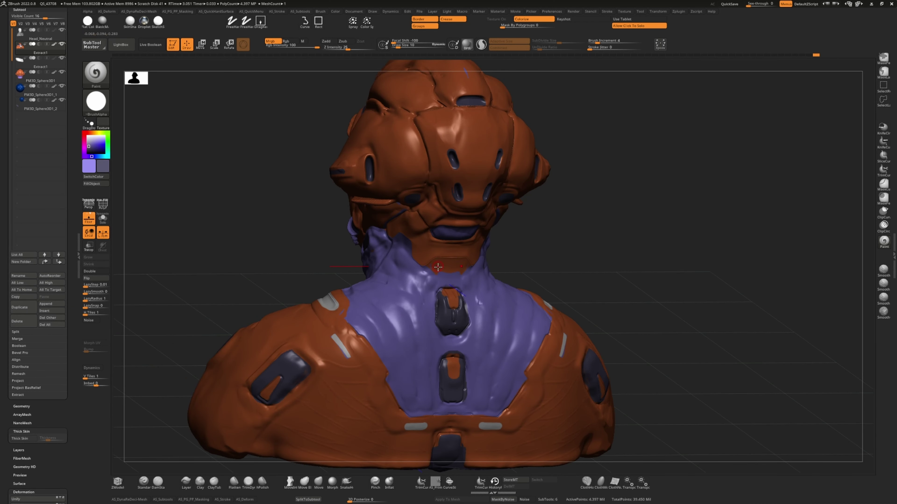
key("c")
right_click_drag(430, 263, 467, 265, "ctrl")
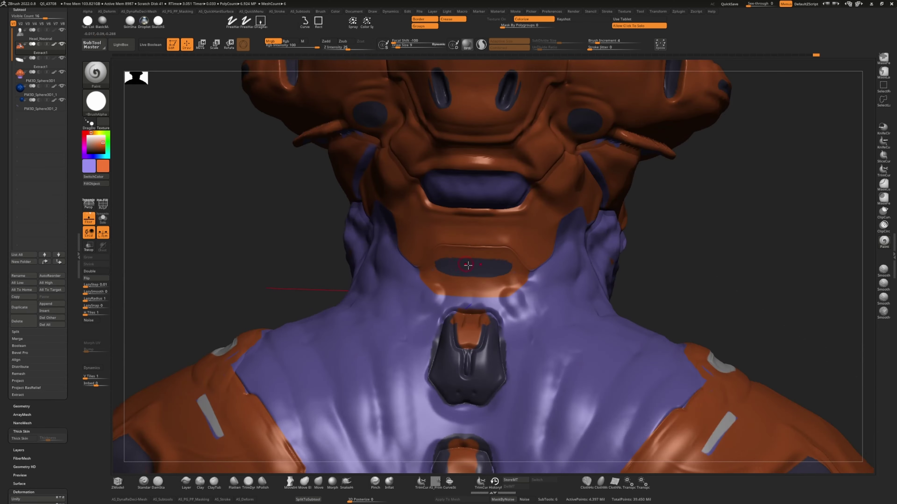
- Paint a row of orange spots down the purple side of the neck
key("f")
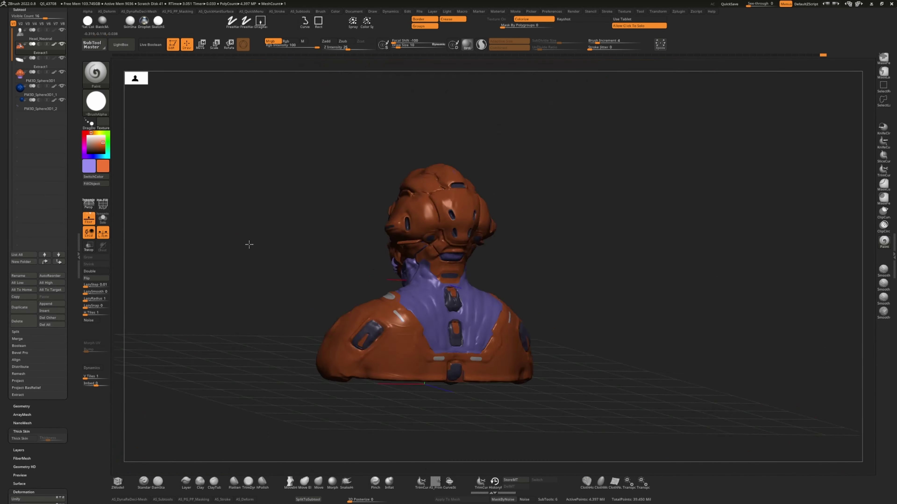
right_click_drag(249, 244, 214, 239)
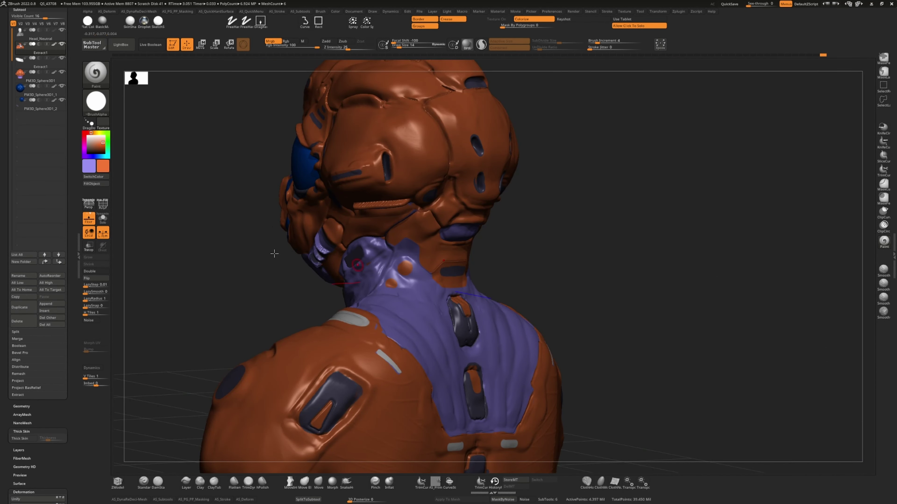
right_click_drag(389, 281, 214, 288)
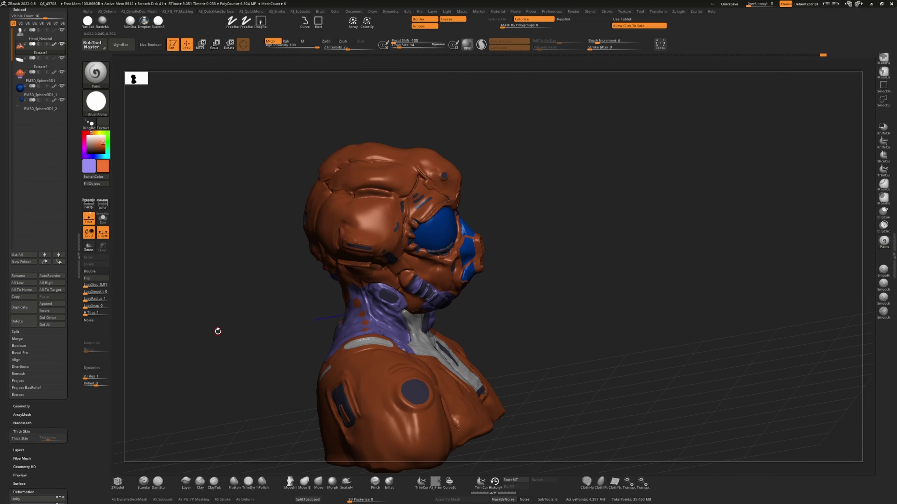
right_click_drag(218, 332, 226, 282, "ctrl")
- Make the helmet the active subtool and adjust its face profile with the Move brush, using ghost transparency as a check
left_click(515, 232, "alt")
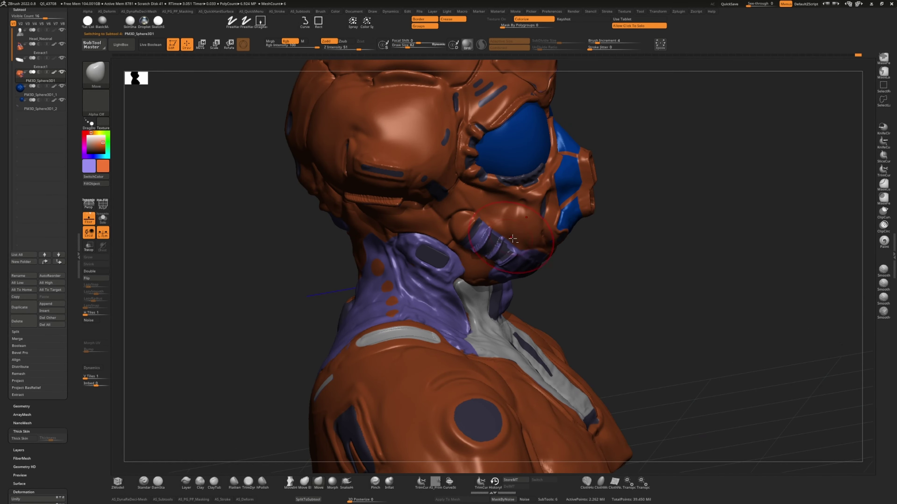
mouse_move(516, 232)
right_mouse_down()
mouse_move(290, 240)
mouse_move(380, 227)
right_mouse_up()
mouse_move(122, 257)
right_mouse_down()
mouse_move(287, 237)
mouse_move(330, 209)
mouse_move(479, 231)
mouse_move(480, 191)
mouse_move(496, 158)
right_mouse_up()
key("ctrl+shift+t")
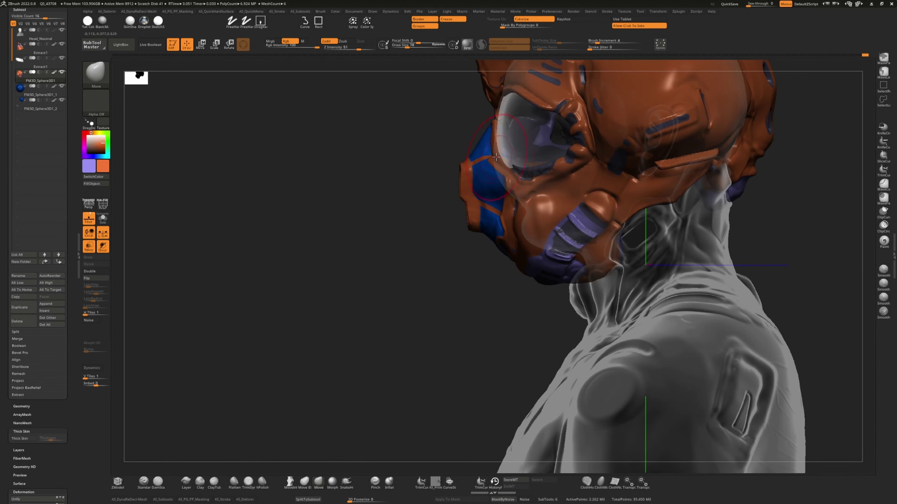
right_click_drag(422, 133, 437, 228)
key("ctrl+shift+t")
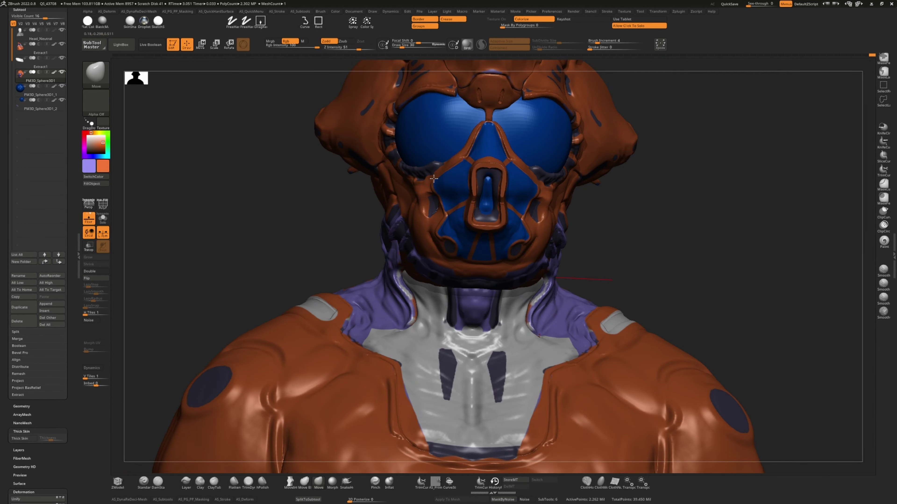
mouse_move(452, 156)
right_mouse_down()
mouse_move(323, 210)
mouse_move(477, 209)
mouse_move(302, 211)
mouse_move(417, 127)
mouse_move(286, 245)
mouse_move(284, 263)
right_mouse_up()
- Refine the seams and raised forms on the upper side of the helmet with a smaller Clay brush and smoothing
key("bracketleft")
key("bracketleft")
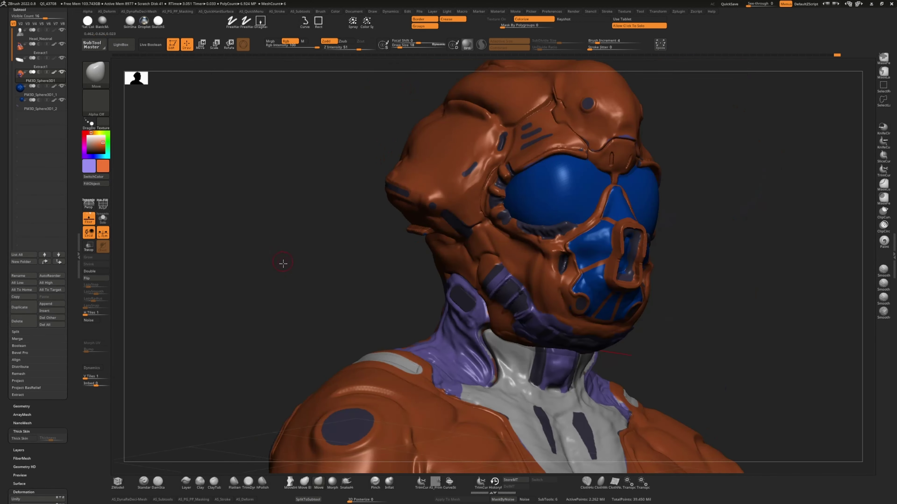
key("bracketleft")
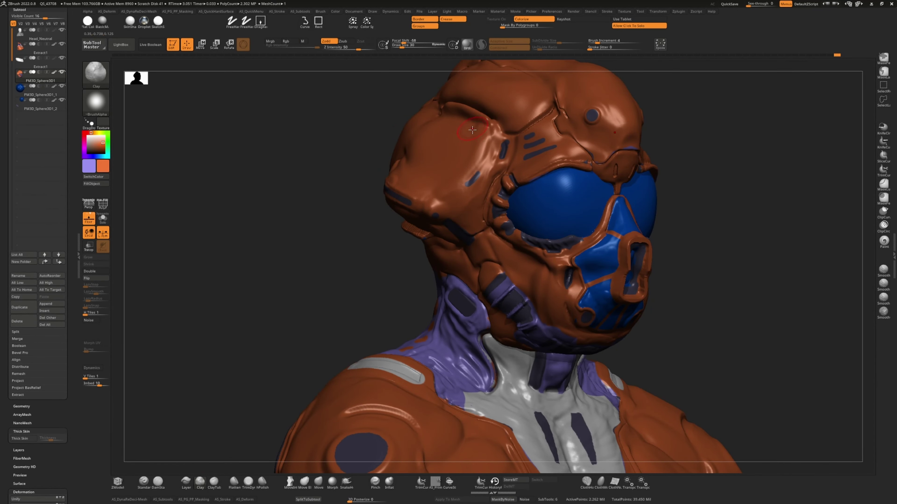
key("bracketleft")
mouse_move(472, 130)
right_mouse_down()
mouse_move(336, 124)
mouse_move(440, 114)
right_mouse_up()
key("bracketright")
key("bracketright")
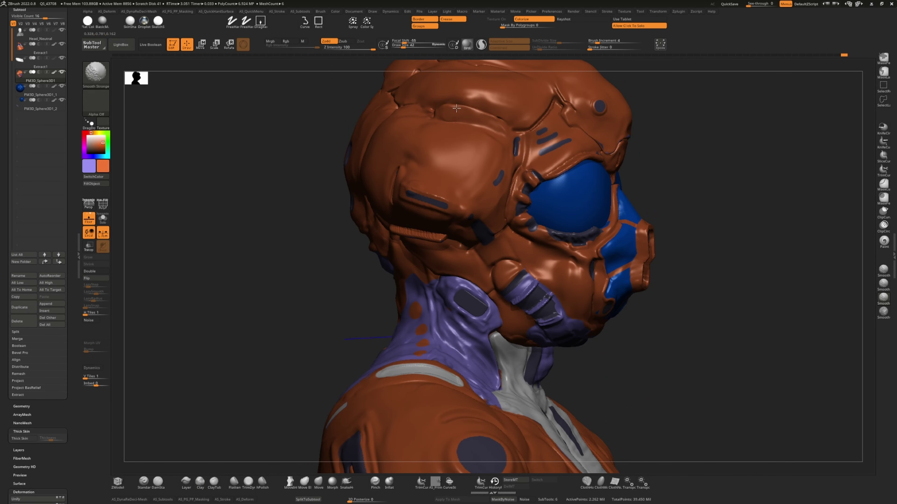
mouse_move(509, 127)
right_mouse_down()
mouse_move(283, 119)
mouse_move(406, 128)
mouse_move(462, 188)
mouse_move(314, 306)
mouse_move(406, 306)
mouse_move(600, 282)
right_mouse_up()
- Paint a dark grey panel on the helmet's cheek between the eye rim and the ribbed purple hose
key("b")
key("m")
key("v")
key("b")
key("p")
key("a")
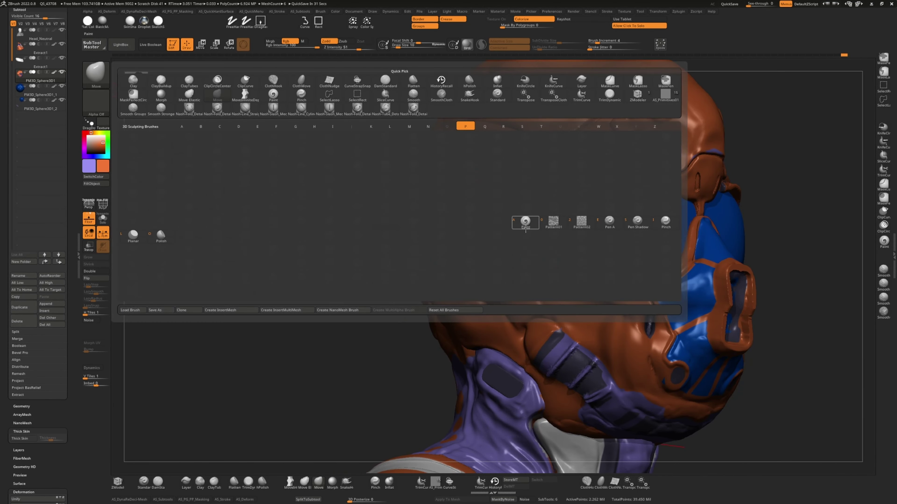
key("c")
left_click_drag(533, 281, 606, 357)
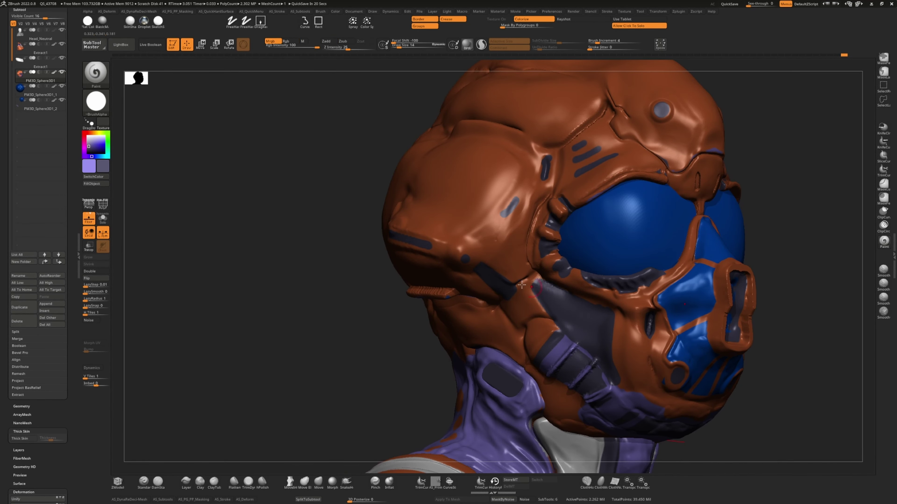
- Clean up the outline of the grey cheek panel, trimming its upper corner with orange
right_click_drag(522, 286, 553, 296)
right_click_drag(263, 287, 541, 281)
key("c")
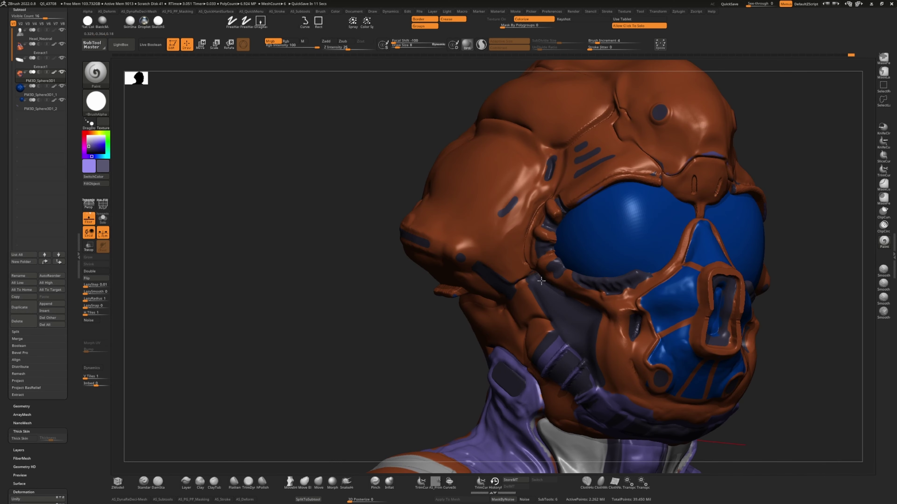
key("c")
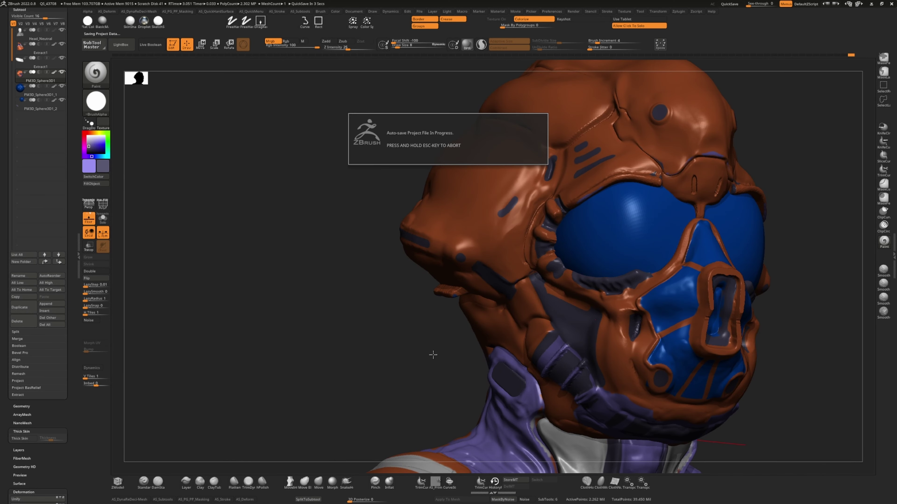
right_click_drag(585, 315, 341, 290)
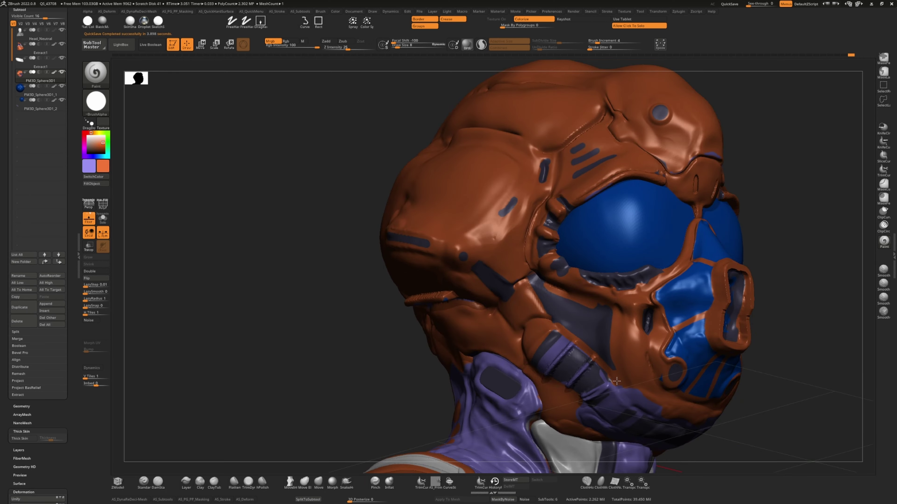
- Paint a dark grey panel on the jaw below the ribbed hose and trim its edges with orange
key("c")
right_click_drag(616, 381, 519, 377)
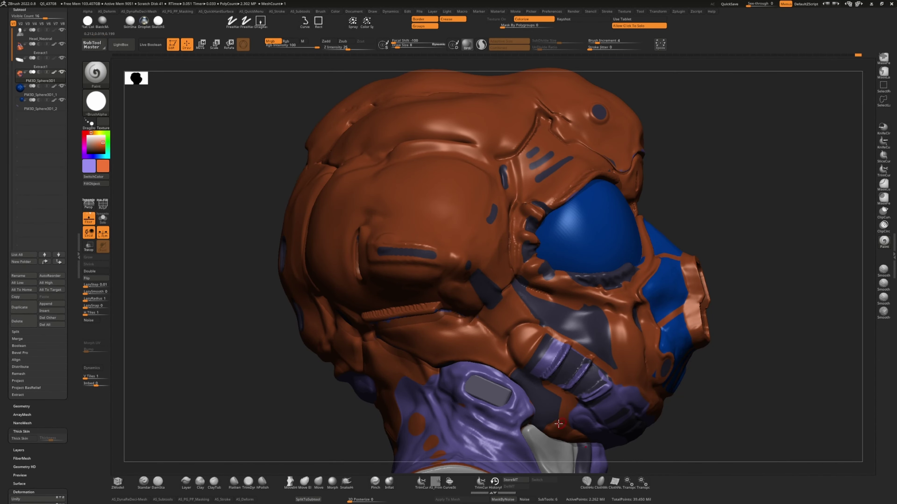
right_click_drag(531, 414, 378, 284)
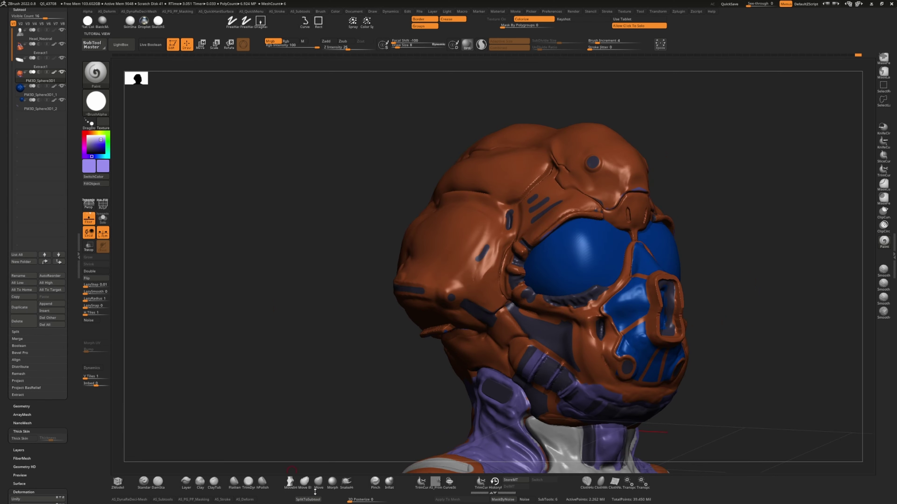
- Adjust the contours of the chin bar and jaw with the Move brush
key("b")
key("m")
key("v")
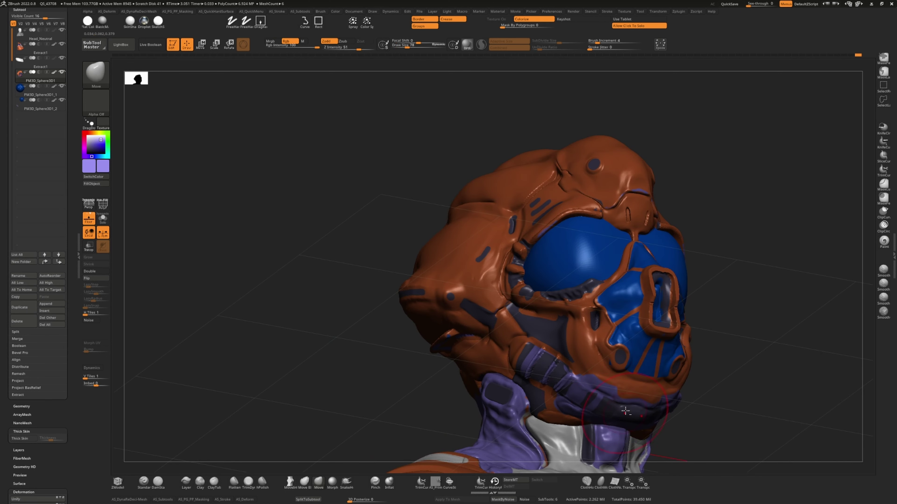
right_click_drag(406, 374, 353, 374)
right_click_drag(617, 395, 579, 382)
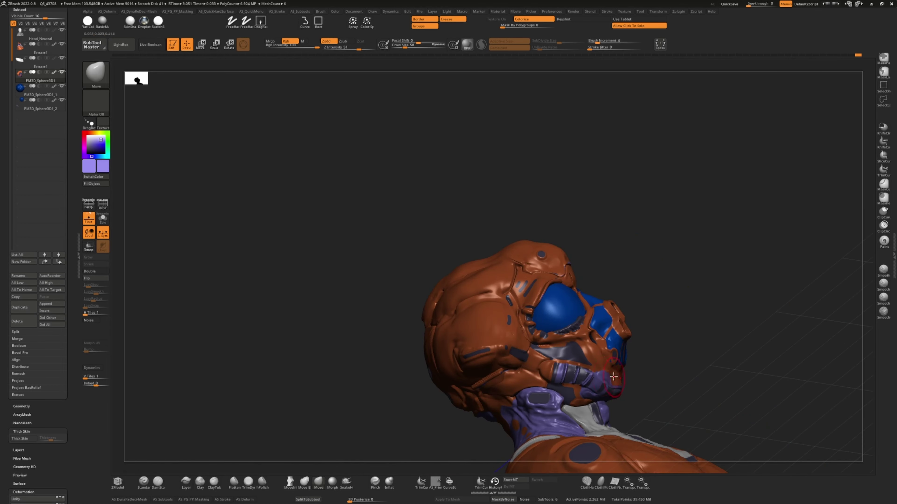
- Refine the mask and jaw with the Standard brush and touch up the mask's paint in blue
key("ctrl+shift+f")
key("f")
key("ctrl+shift+f")
right_click_drag(634, 386, 539, 302)
right_click_drag(312, 298, 290, 290)
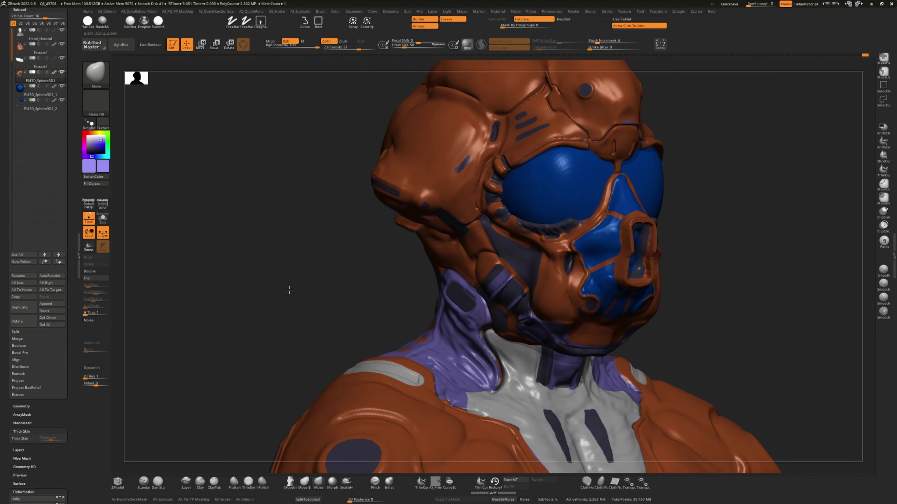
mouse_move(539, 239)
right_mouse_down()
mouse_move(336, 263)
mouse_move(486, 290)
mouse_move(156, 401)
right_mouse_up()
key("b")
key("s")
key("t")
mouse_move(289, 365)
right_mouse_down()
mouse_move(288, 292)
mouse_move(300, 300)
mouse_move(296, 317)
mouse_move(326, 305)
mouse_move(257, 304)
mouse_move(266, 296)
mouse_move(311, 311)
mouse_move(311, 324)
mouse_move(314, 298)
mouse_move(367, 284)
right_mouse_up()
key("b")
key("p")
key("a")
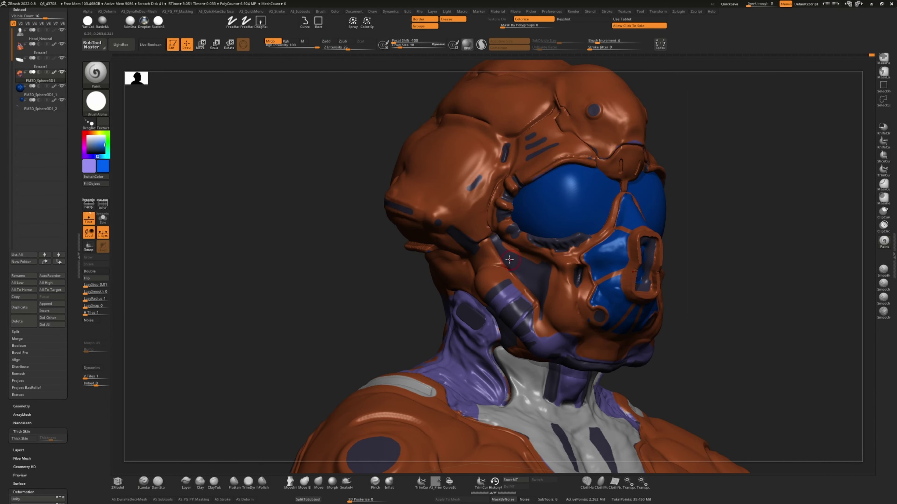
- Make the suit the active subtool and switch to the Move brush
key("f")
mouse_move(316, 276)
right_mouse_down()
mouse_move(337, 292)
mouse_move(314, 269)
right_mouse_up()
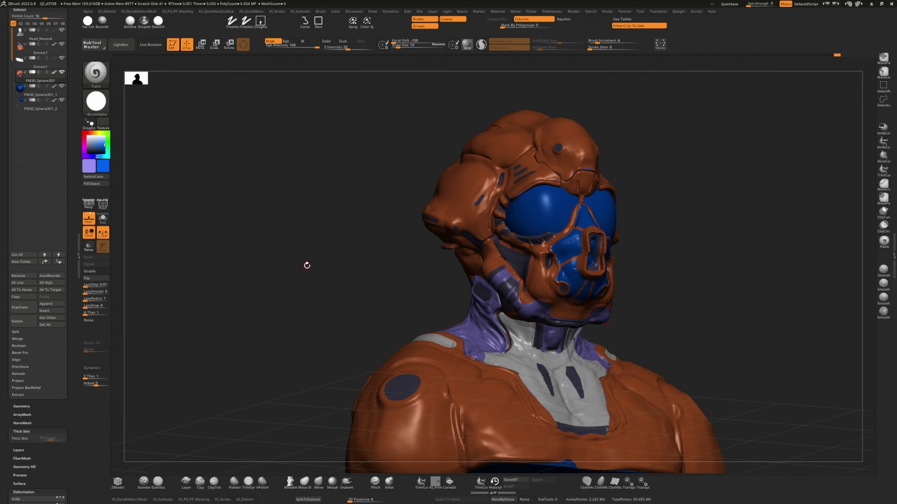
left_click(89, 246)
left_click(89, 247)
right_click_drag(247, 289, 244, 252)
key("f")
key("b")
key("m")
key("v")
left_click(454, 308, "alt")
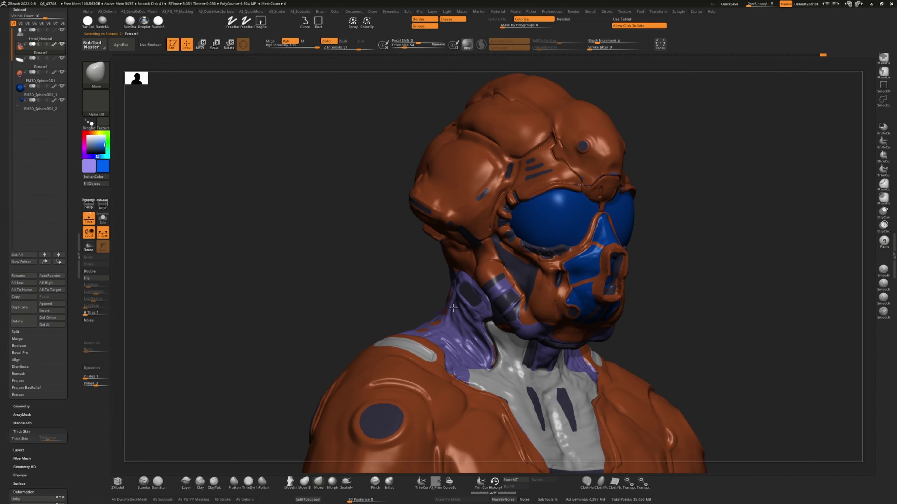
left_click(433, 328, "alt")
right_click_drag(434, 328, 250, 286)
left_click(461, 308, "alt")
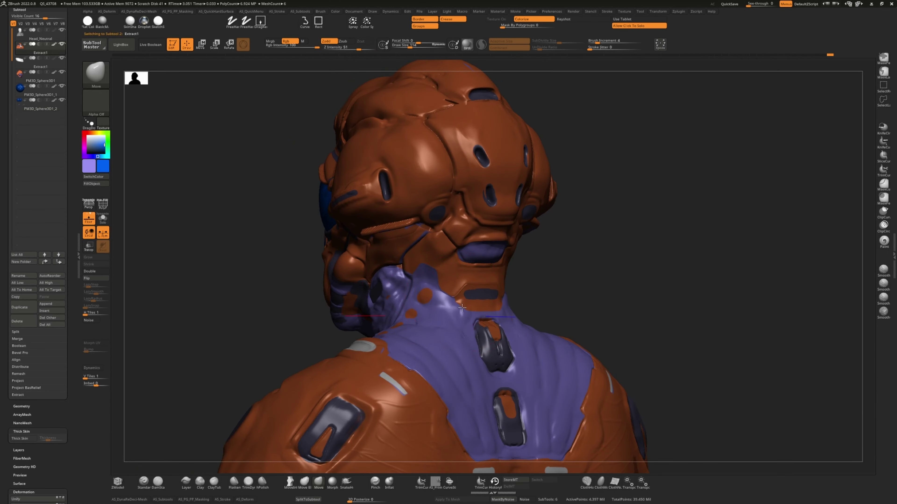
- Adjust the contours of the suit's back and shoulders with the Move brush and turn on perspective view
mouse_move(542, 336)
right_mouse_down()
mouse_move(210, 281)
mouse_move(530, 395)
right_mouse_up()
right_click_drag(533, 320, 529, 363, "ctrl")
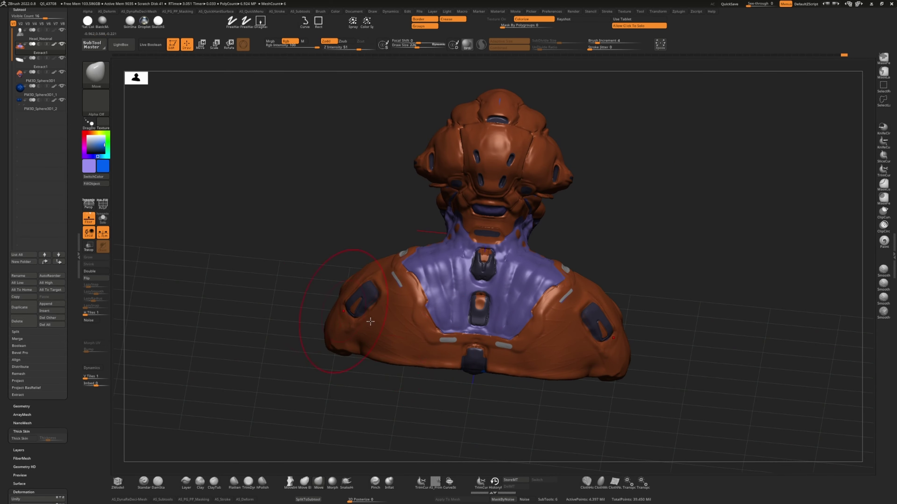
right_click_drag(328, 320, 448, 366)
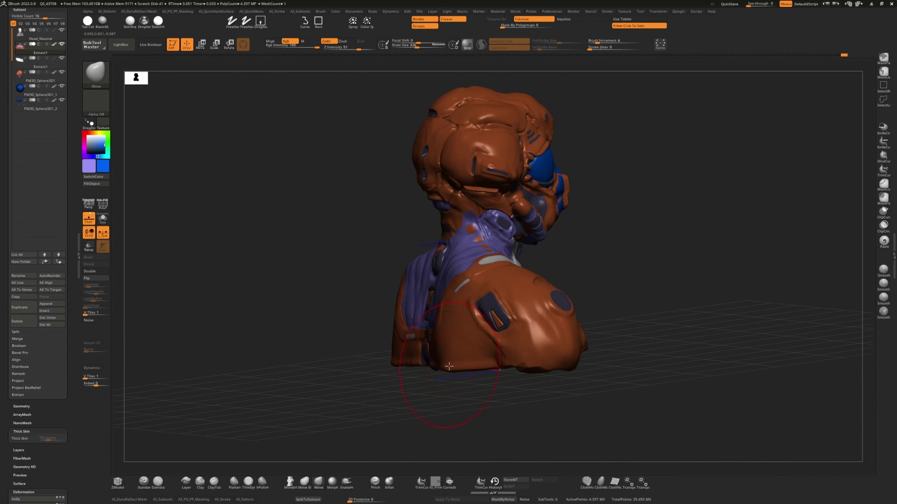
right_click_drag(425, 329, 331, 230)
key("p")
right_click_drag(826, 254, 847, 380)
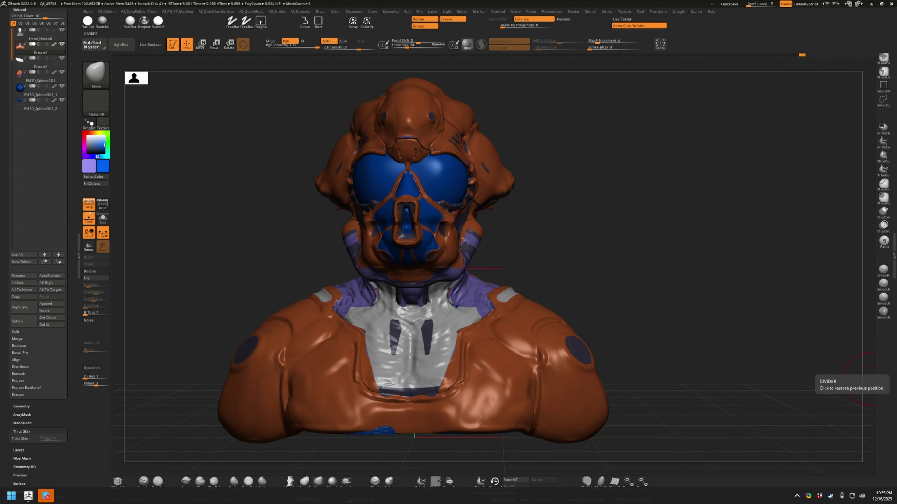
- Paint a dark grey panel around the lower end of each shoulder and a small grey patch above the round pad
key("b")
left_click(512, 228)
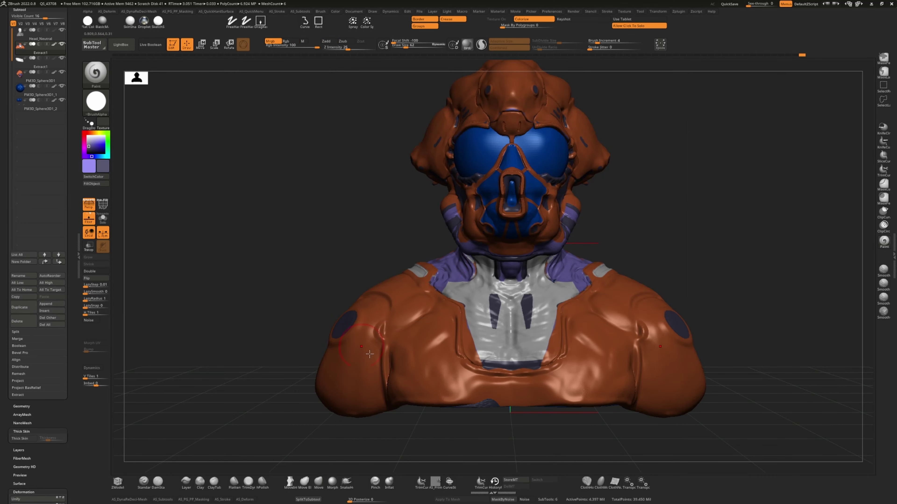
mouse_move(645, 366)
right_mouse_down()
mouse_move(507, 310)
mouse_move(364, 312)
right_mouse_up()
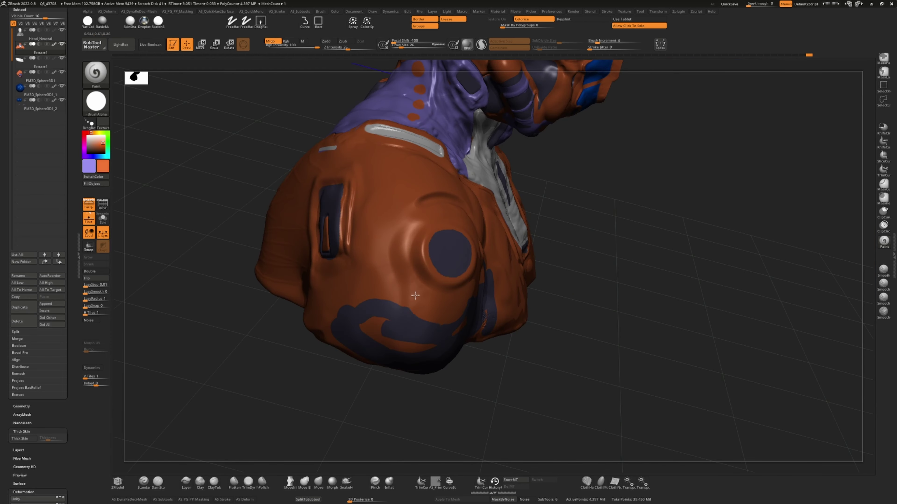
right_click_drag(415, 295, 468, 313)
right_click_drag(532, 351, 441, 191)
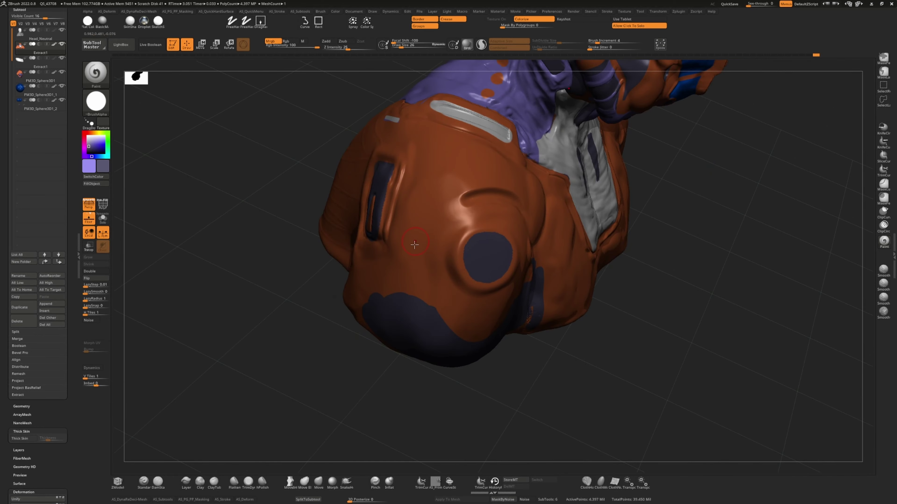
right_click_drag(294, 263, 317, 243)
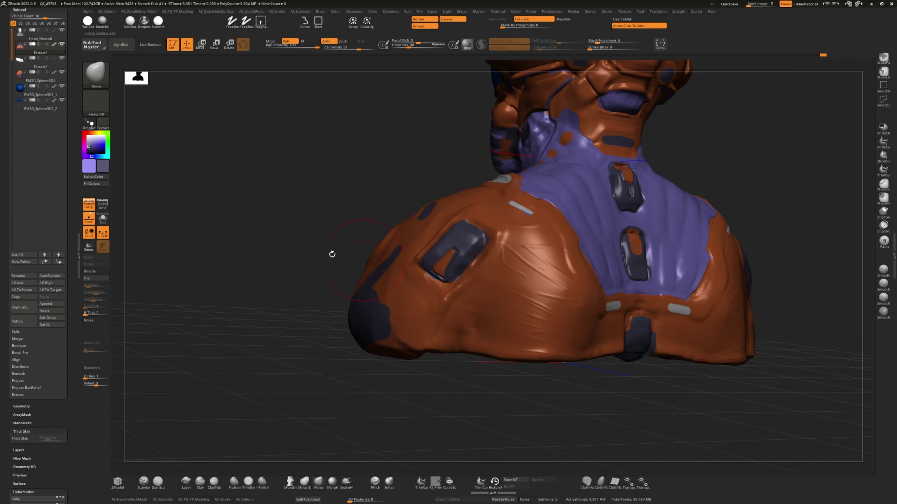
- Reshape the back of the shoulder with the Move brush
left_click_drag(332, 252, 424, 269)
key("space")
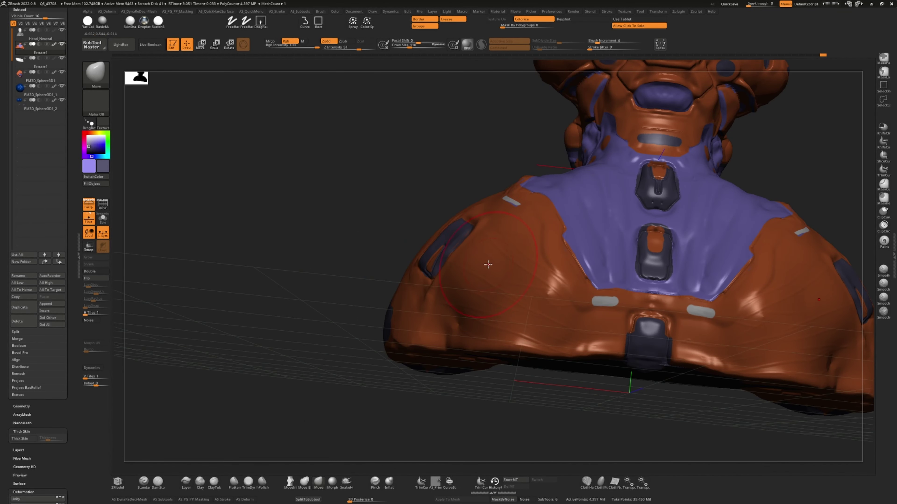
mouse_move(487, 264)
left_mouse_down()
mouse_move(424, 240)
mouse_move(305, 261)
mouse_move(282, 204)
mouse_move(260, 424)
left_mouse_up()
- Extend the dark grey lower shoulder panel and clean up its upper outline with orange using the Paint brush
key("b")
key("p")
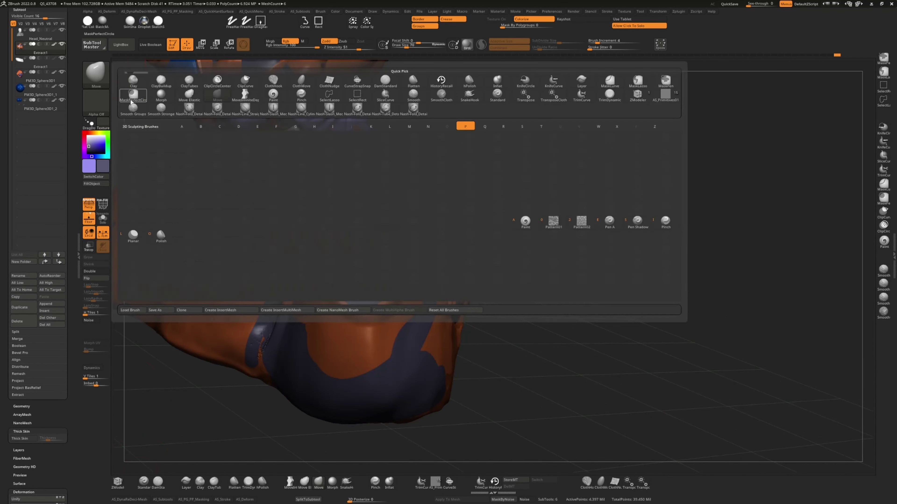
key("a")
left_click_drag(371, 357, 431, 311)
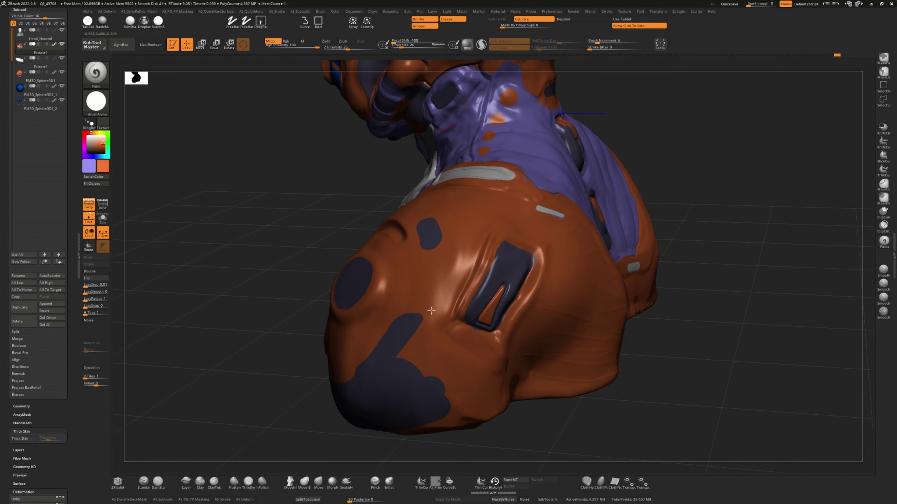
key("c")
mouse_move(380, 369)
left_mouse_down()
mouse_move(424, 353)
mouse_move(406, 339)
mouse_move(228, 357)
mouse_move(283, 337)
left_mouse_up()
key("c")
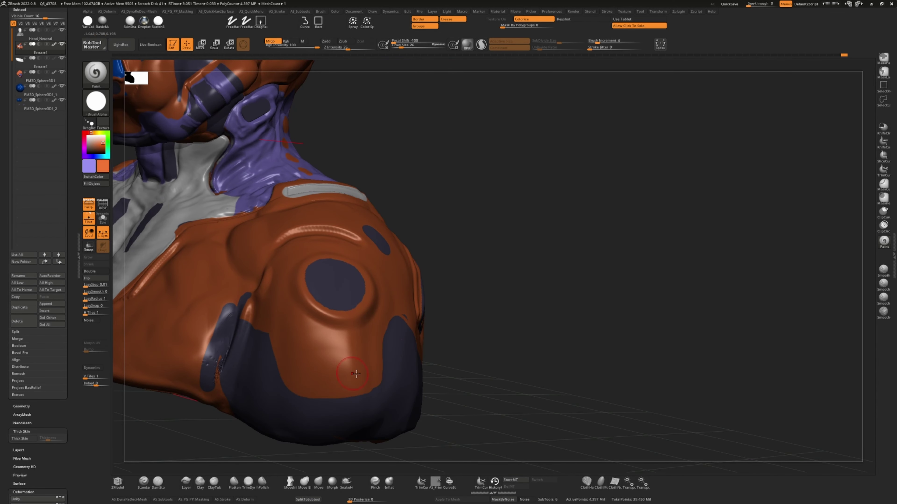
- Paint a purple panel on each side of the lower back below the shoulder blades
left_click_drag(492, 367, 345, 217)
key("c")
key("c")
key("c")
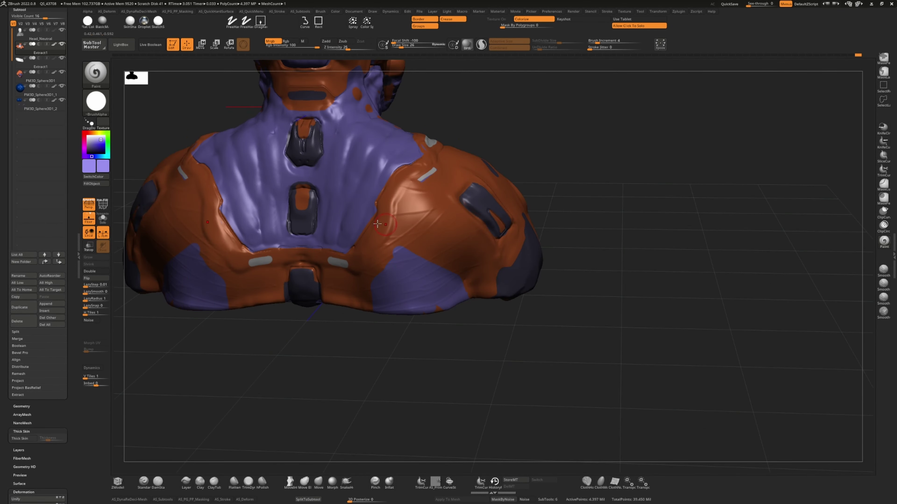
key("f")
mouse_move(224, 347)
left_mouse_down()
mouse_move(215, 364)
mouse_move(248, 249)
mouse_move(241, 227)
mouse_move(310, 416)
left_mouse_up()
- Reshape the suit's back and shoulders around the purple panels with the Move brush
key("b")
key("m")
key("v")
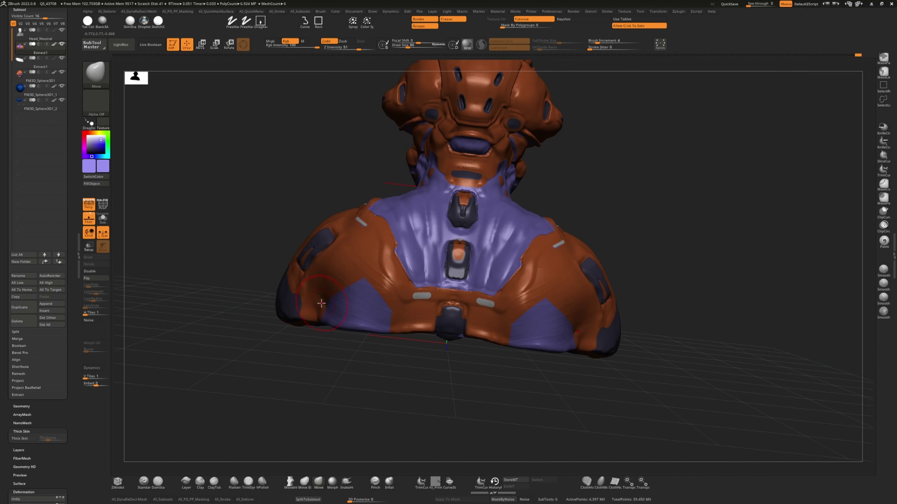
mouse_move(249, 280)
left_mouse_down()
mouse_move(203, 373)
mouse_move(290, 356)
mouse_move(413, 405)
mouse_move(375, 363)
mouse_move(326, 420)
left_mouse_up()
key("b")
key("f")
key("l")
key("b")
key("m")
key("v")
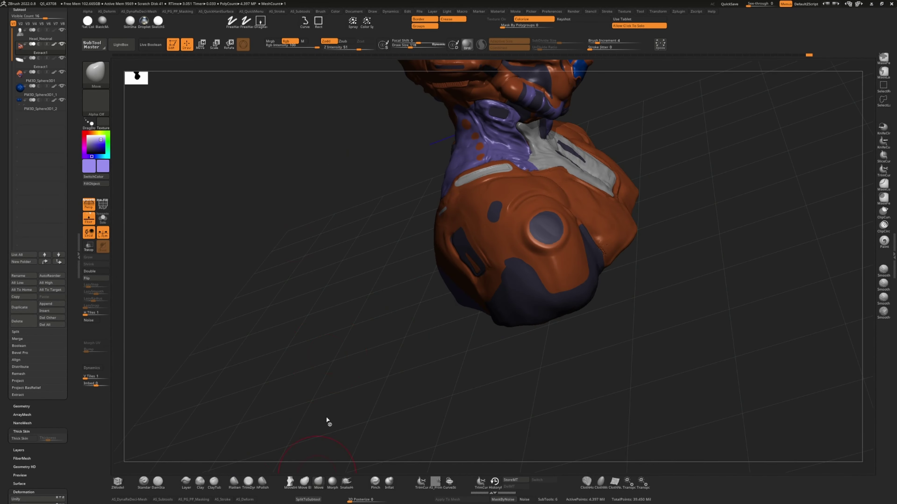
- Carve a groove above the purple back panel and build up the rim of the shoulder slot with the Clay brush
left_click_drag(346, 198, 404, 275)
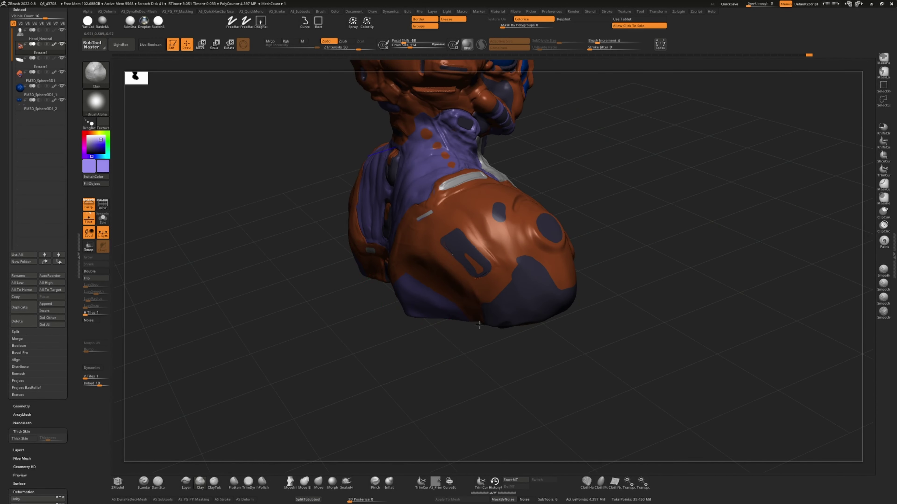
mouse_move(480, 325)
left_mouse_down()
mouse_move(380, 297)
mouse_move(375, 264)
left_mouse_up()
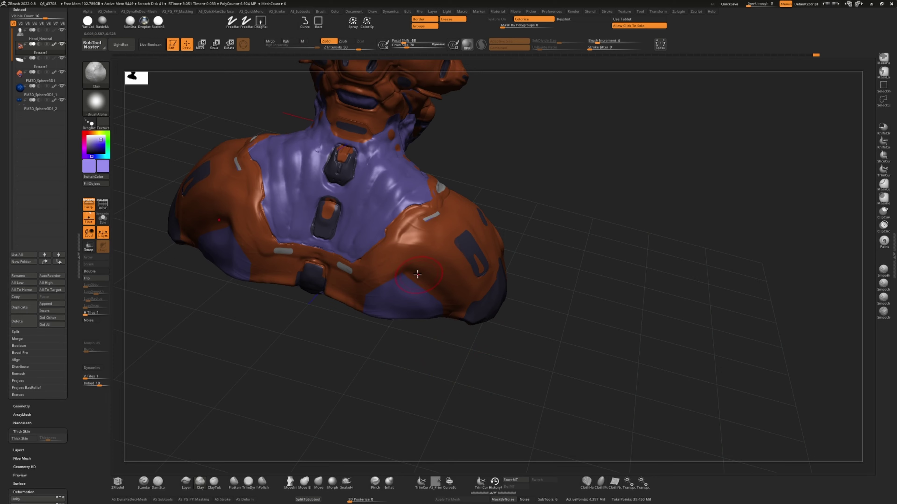
mouse_move(427, 279)
left_mouse_down("alt")
mouse_move(293, 336)
mouse_move(311, 304)
mouse_move(446, 267)
mouse_move(278, 243)
mouse_move(304, 286)
mouse_move(465, 305)
left_mouse_up("alt")
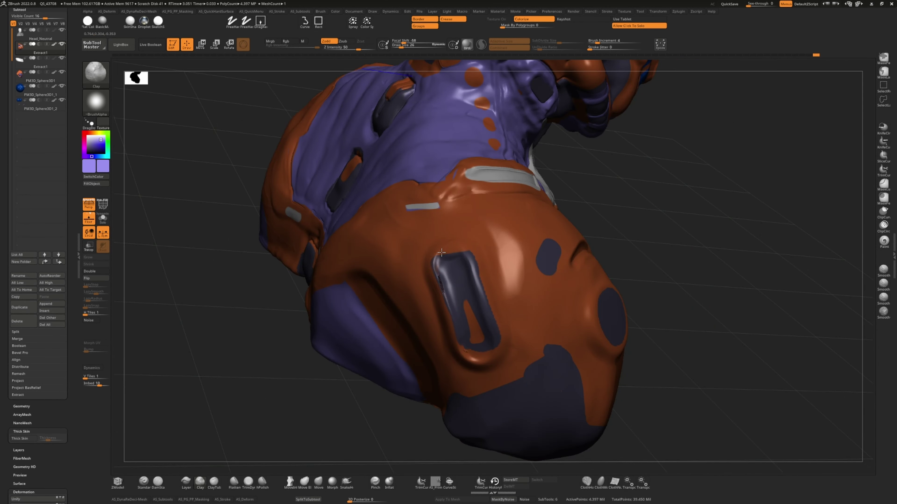
mouse_move(490, 357)
left_mouse_down()
mouse_move(242, 279)
mouse_move(585, 264)
mouse_move(327, 206)
mouse_move(340, 254)
mouse_move(525, 228)
left_mouse_up()
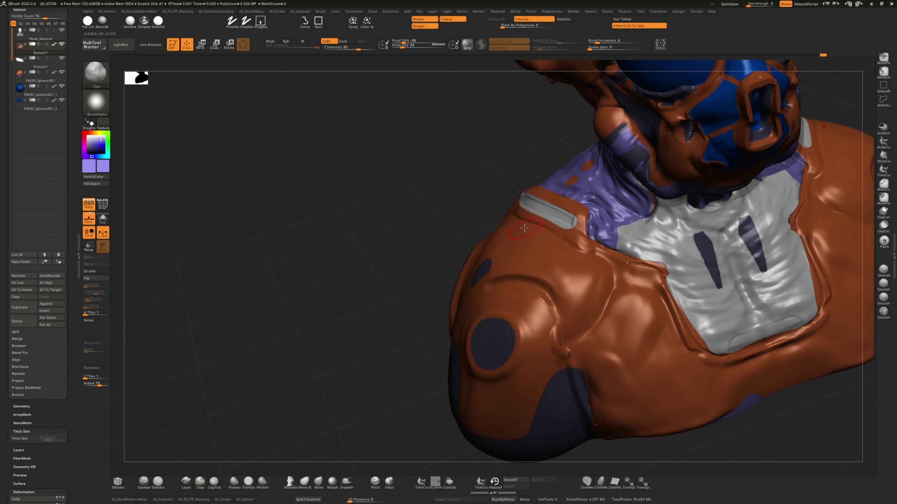
- Sculpt the top of the shoulder around the light grey strips with the Clay brush, adding a channel toward the slot
left_click_drag(370, 203, 494, 233)
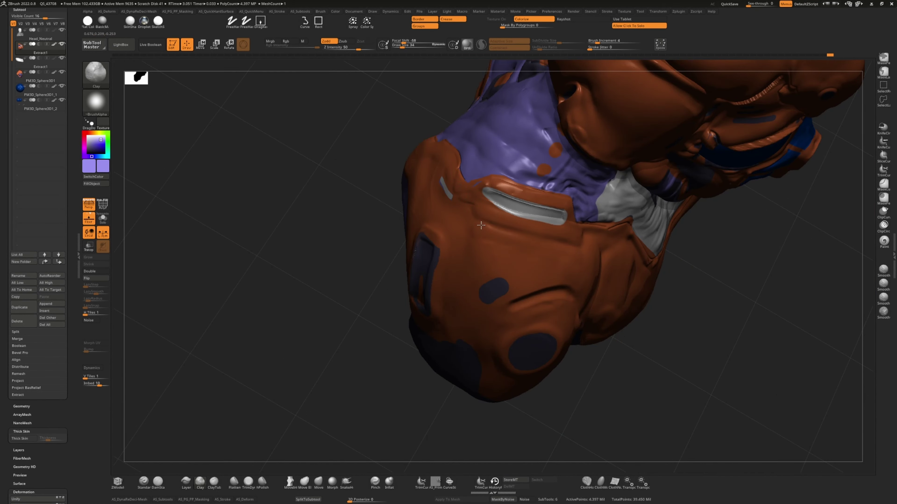
left_click_drag(498, 312, 444, 244)
left_click_drag(457, 191, 378, 147)
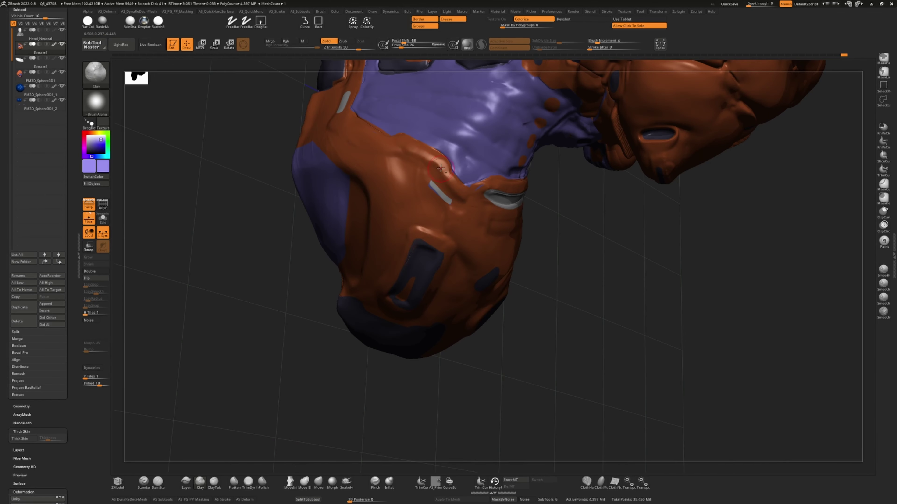
mouse_move(407, 174)
left_mouse_down()
mouse_move(439, 191)
mouse_move(426, 188)
left_mouse_up()
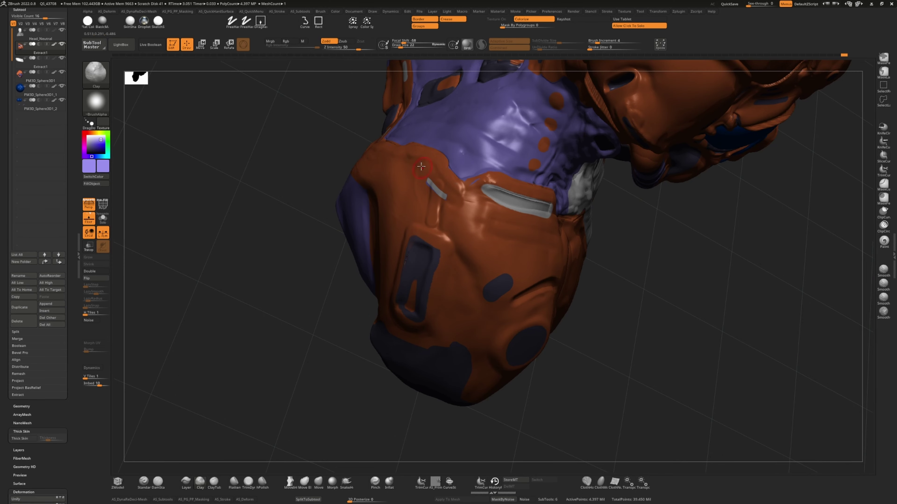
left_click_drag(300, 243, 502, 288)
- Define the shoulder forms around the round grey pad with the Standard brush
left_click(143, 483)
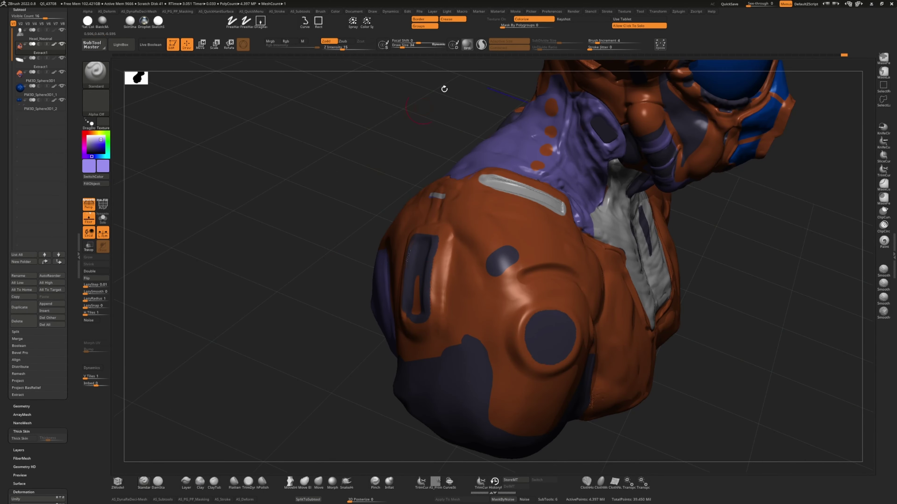
left_click_drag(533, 373, 508, 325)
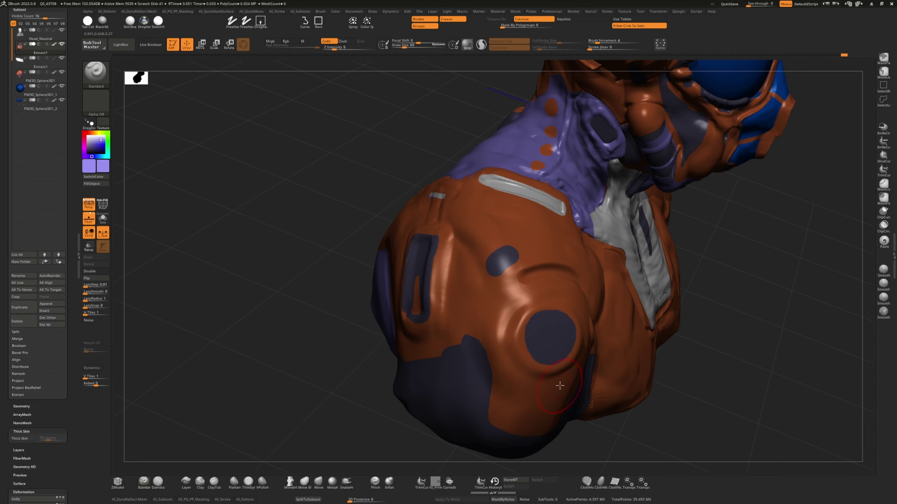
mouse_move(304, 417)
left_mouse_down()
mouse_move(312, 440)
mouse_move(249, 247)
mouse_move(466, 314)
mouse_move(482, 283)
mouse_move(500, 279)
mouse_move(291, 254)
left_mouse_up()
- Refine the shoulder's front contours and creases, alternating between the Move and Standard brushes
key("b")
key("m")
key("v")
key("b")
key("s")
key("t")
key("b")
key("m")
key("v")
key("b")
key("s")
key("t")
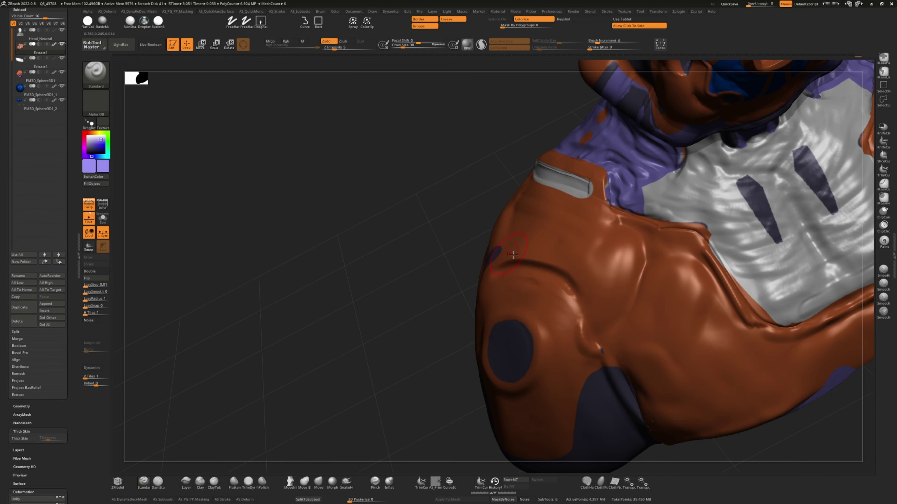
mouse_move(472, 267)
left_mouse_down()
mouse_move(351, 286)
mouse_move(450, 260)
mouse_move(434, 247)
mouse_move(441, 230)
mouse_move(294, 266)
mouse_move(239, 294)
mouse_move(226, 335)
mouse_move(291, 332)
left_mouse_up()
- Sculpt the lower back and the underside of the shoulders with the Clay and Flatten brushes
key("f")
key("b")
key("c")
key("l")
key("b")
key("f")
key("l")
key("b")
key("c")
key("l")
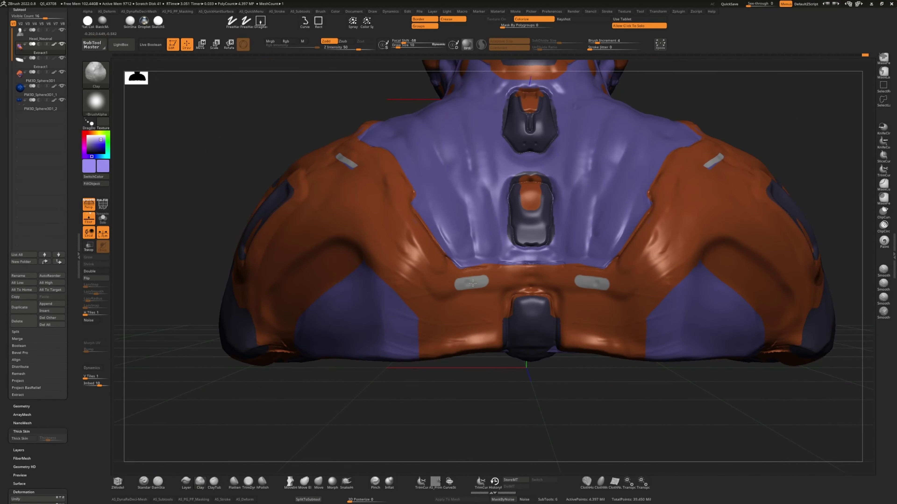
- Paint orange borders around the two dark spine plates on the purple back panel
key("b")
key("p")
key("a")
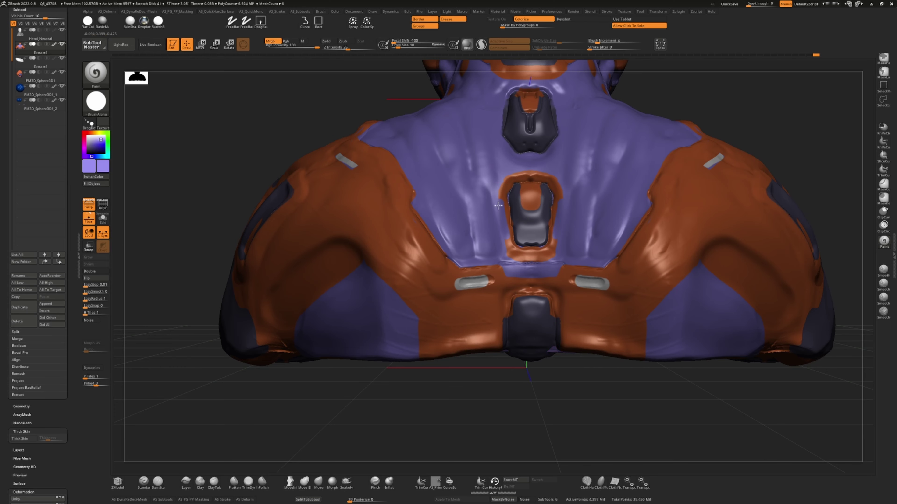
right_click_drag(498, 205, 517, 171)
mouse_move(335, 85)
right_mouse_down()
mouse_move(506, 206)
mouse_move(246, 138)
mouse_move(316, 196)
right_mouse_up()
- Flatten the orange borders around the spine plates with the Planar brush
left_click(238, 483)
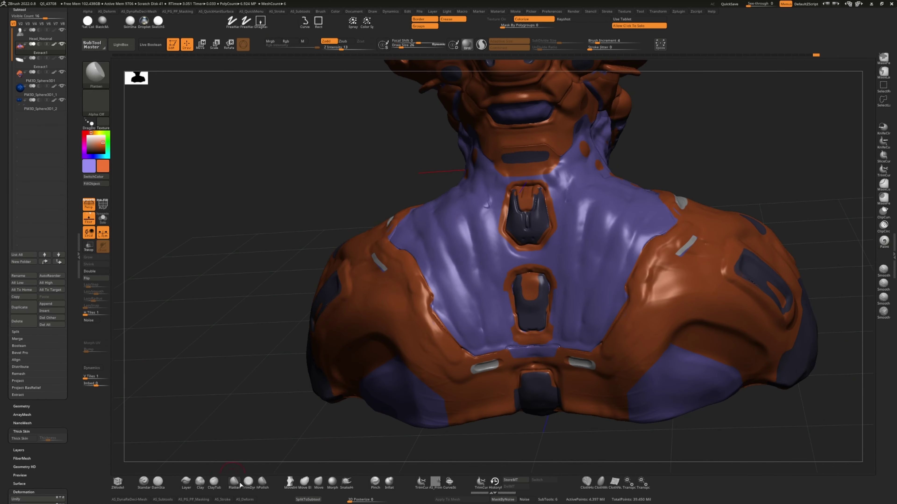
mouse_move(299, 442)
right_mouse_down()
mouse_move(505, 219)
mouse_move(530, 254)
mouse_move(459, 269)
mouse_move(531, 281)
mouse_move(280, 200)
mouse_move(508, 257)
right_mouse_up()
mouse_move(485, 337)
right_mouse_down()
mouse_move(411, 434)
mouse_move(380, 371)
mouse_move(424, 318)
mouse_move(459, 296)
right_mouse_up()
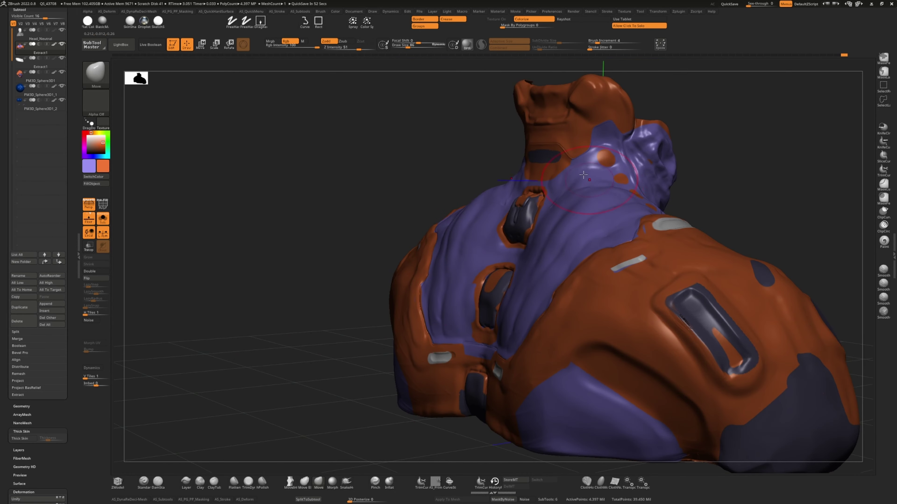
- Adjust the contours of the suit's neck, shoulders and chest with the Move brush
mouse_move(583, 174)
right_mouse_down()
mouse_move(300, 173)
mouse_move(293, 152)
right_mouse_up()
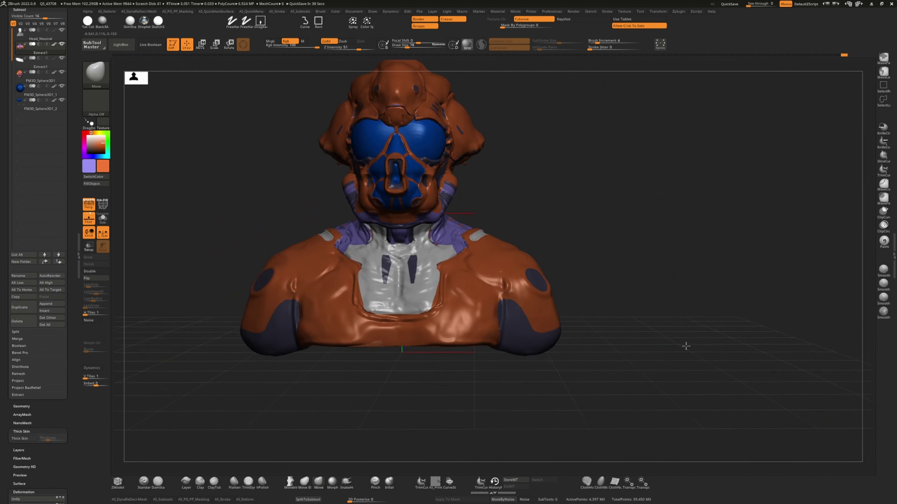
mouse_move(685, 346)
right_mouse_down()
mouse_move(488, 295)
mouse_move(248, 377)
mouse_move(275, 411)
mouse_move(350, 401)
right_mouse_up()
key("b")
key("f")
key("l")
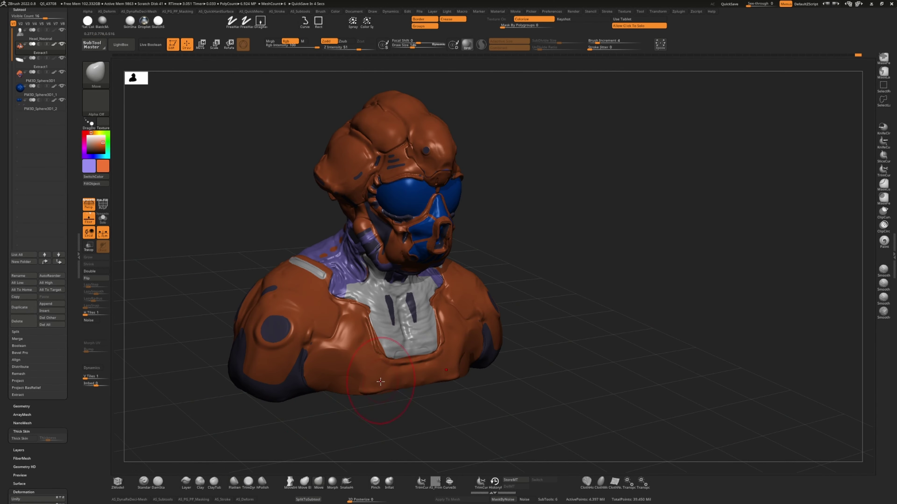
- Sculpt and smooth the orange chest and shoulder surfaces of the suit with the Standard and Clay brushes
key("b")
key("s")
key("t")
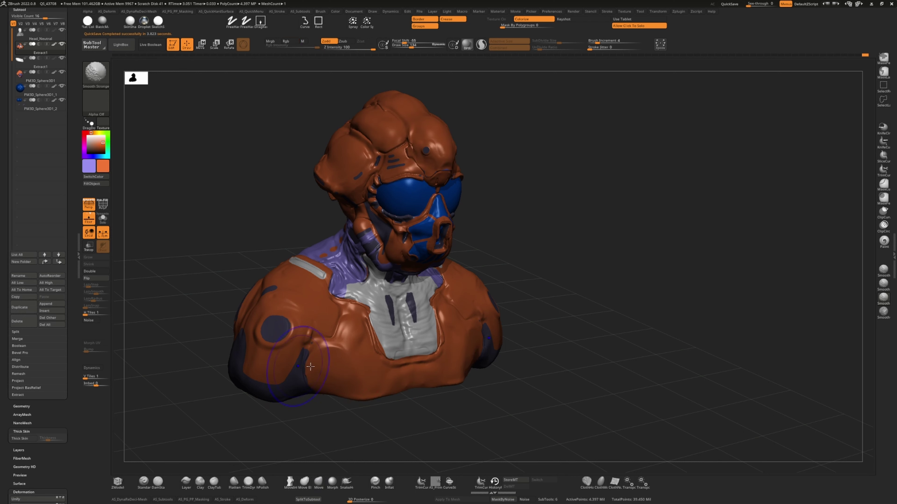
key("bracketright")
key("b")
key("c")
key("l")
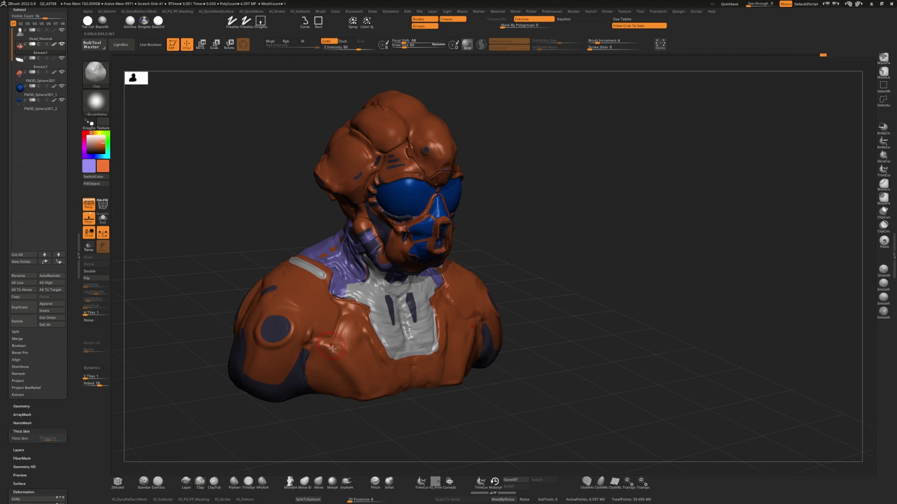
mouse_move(328, 399)
left_mouse_down()
mouse_move(224, 367)
mouse_move(232, 268)
mouse_move(228, 378)
mouse_move(398, 323)
left_mouse_up()
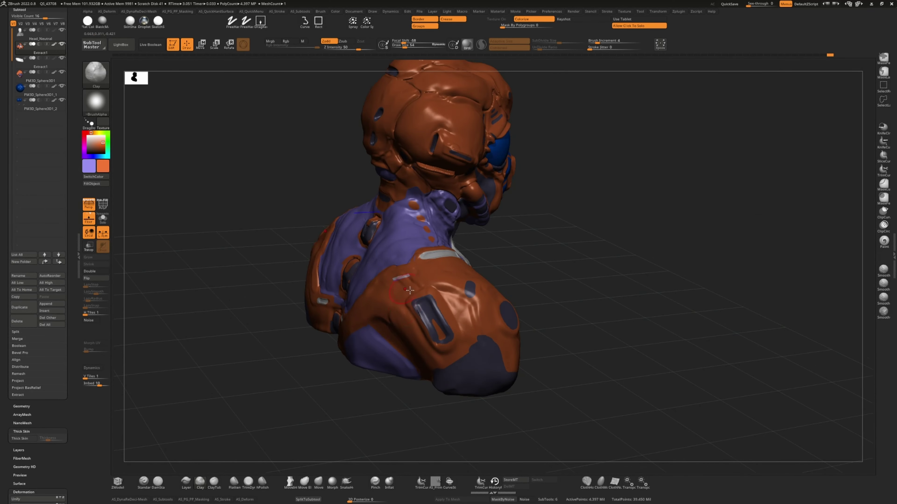
mouse_move(471, 312)
left_mouse_down()
mouse_move(198, 300)
mouse_move(247, 308)
mouse_move(202, 304)
mouse_move(229, 395)
mouse_move(255, 247)
left_mouse_up()
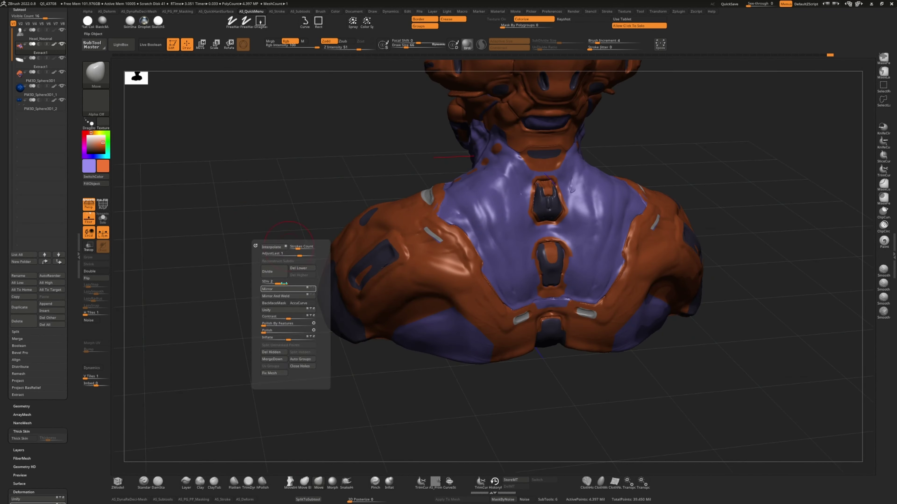
- Adjust the shapes of the purple back panel, spine plate borders and surrounding orange shoulders with the Move brush
key("b")
key("m")
key("v")
left_click_drag(336, 155, 311, 156, "alt")
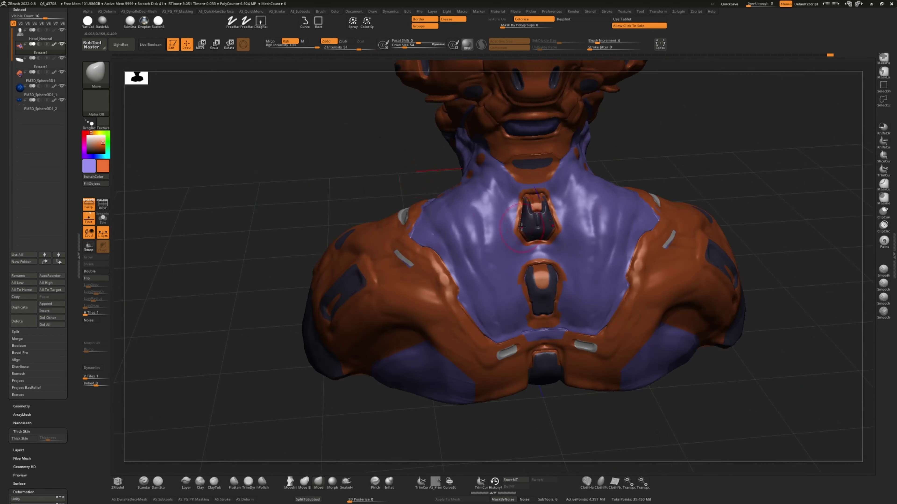
mouse_move(247, 166)
left_mouse_down("alt")
mouse_move(240, 174)
mouse_move(528, 315)
left_mouse_up("alt")
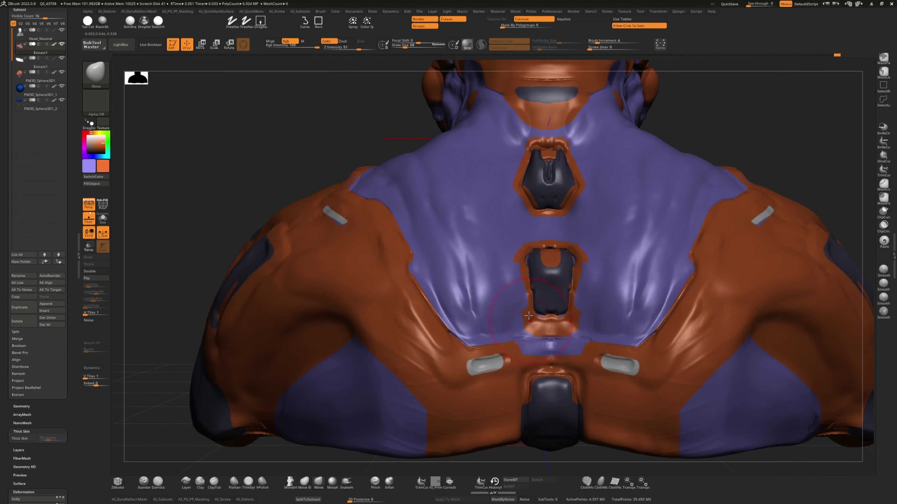
right_click_drag(528, 315, 526, 243)
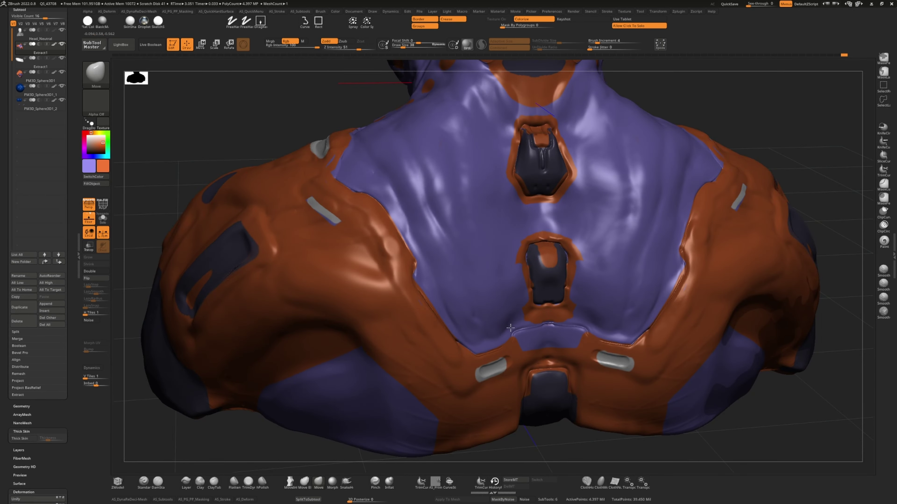
right_click_drag(410, 428, 468, 342)
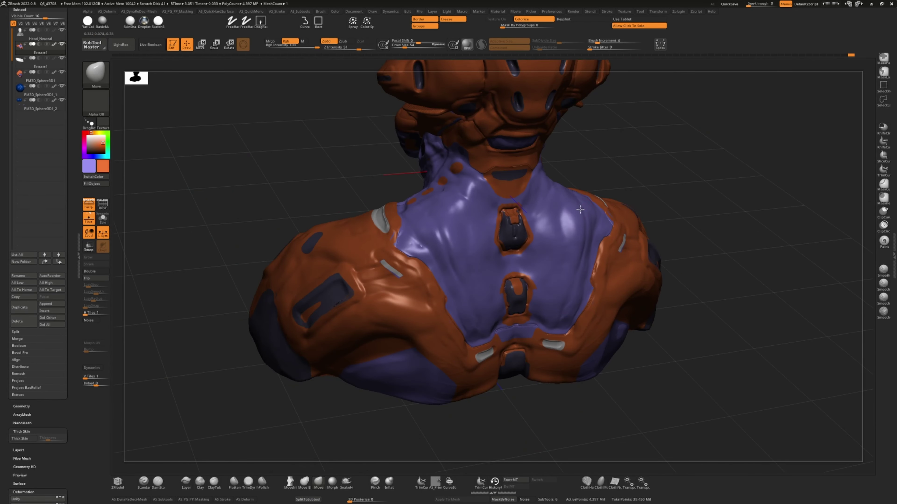
mouse_move(574, 268)
right_mouse_down()
mouse_move(371, 214)
mouse_move(431, 273)
mouse_move(433, 339)
right_mouse_up()
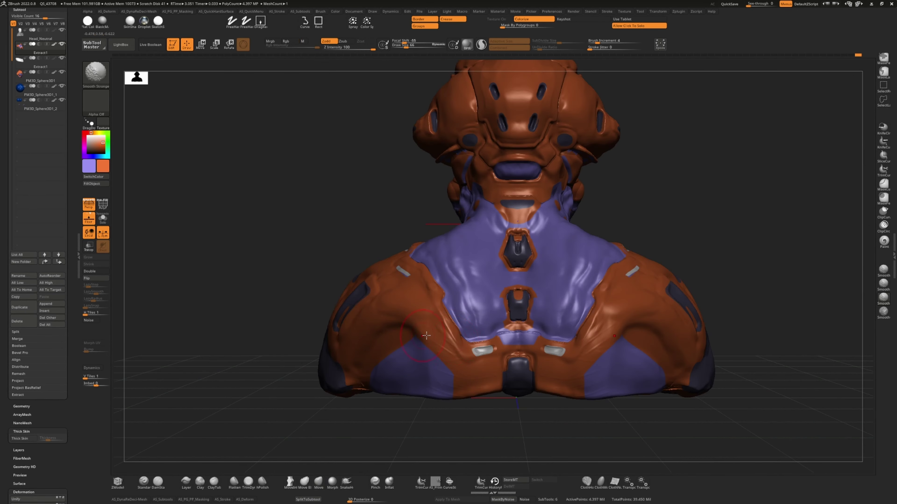
right_click_drag(228, 200, 95, 334, "ctrl")
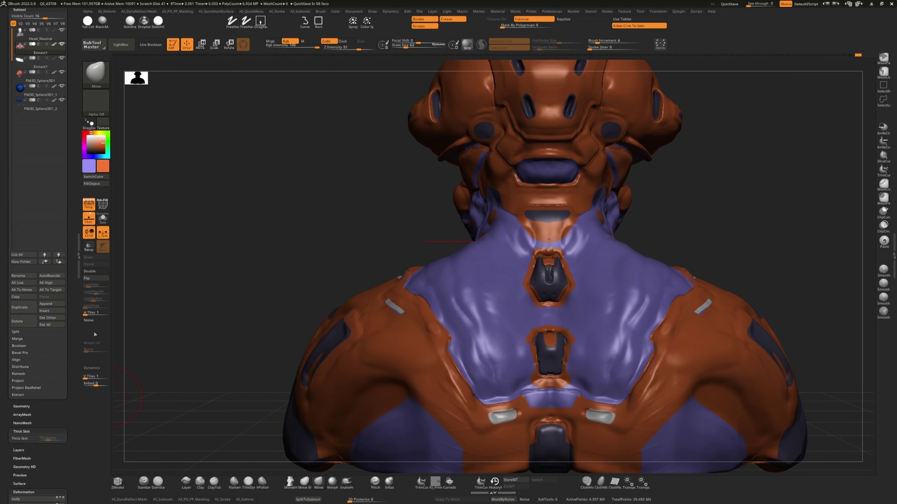
right_click_drag(212, 318, 402, 309)
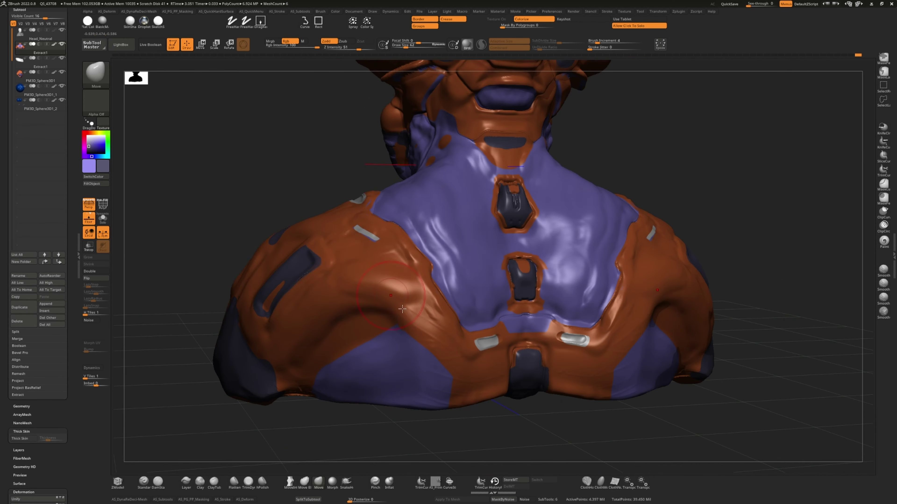
mouse_move(142, 161)
right_mouse_down()
mouse_move(394, 424)
mouse_move(389, 335)
right_mouse_up()
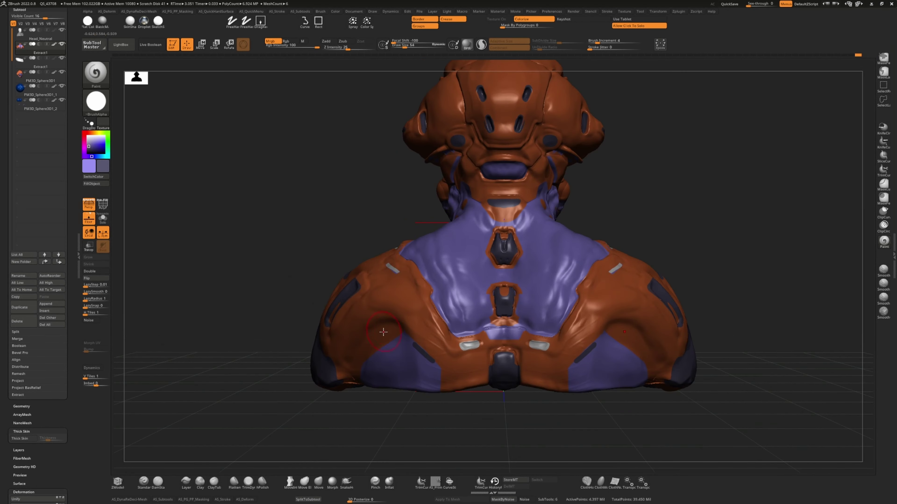
- Paint the purple panels under the shoulder blades with the Paint brush, adding dark accents along their edges
key("b")
key("p")
key("a")
key("c")
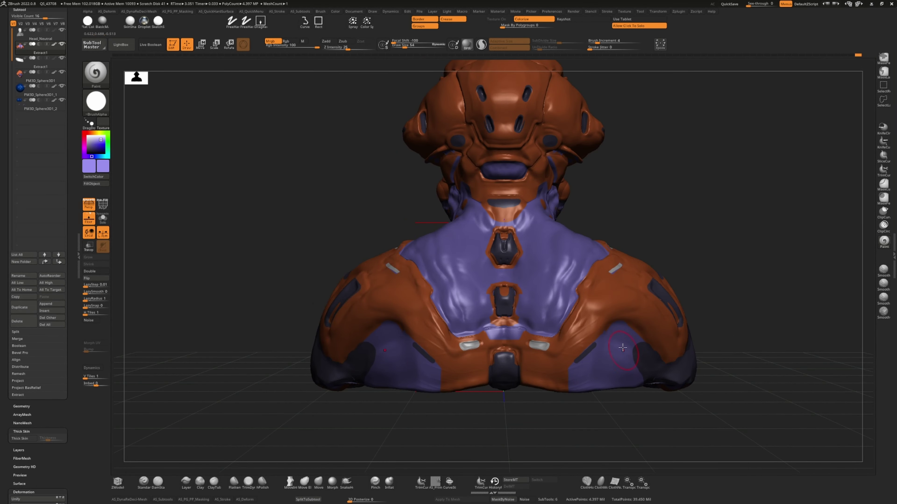
mouse_move(625, 395)
right_mouse_down()
mouse_move(428, 351)
mouse_move(664, 360)
mouse_move(562, 324)
right_mouse_up()
left_click_drag(580, 354, 632, 353)
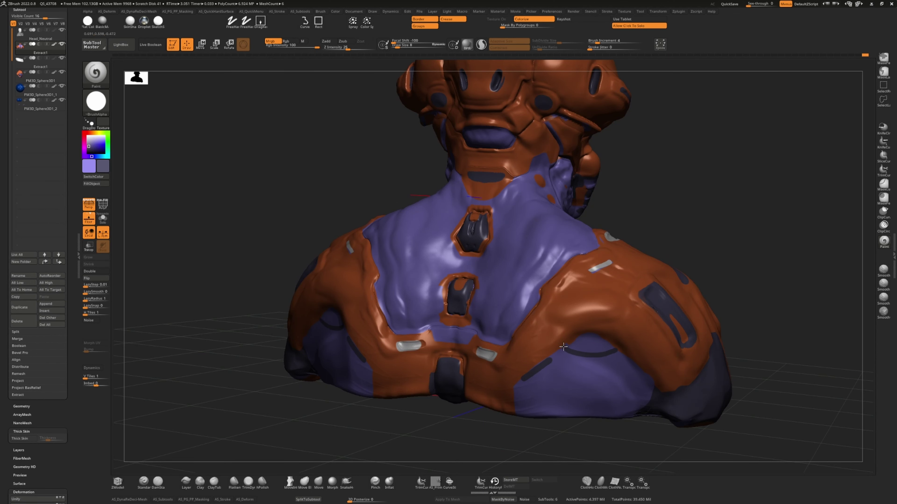
mouse_move(632, 353)
right_mouse_down("ctrl")
mouse_move(291, 430)
mouse_move(555, 334)
right_mouse_up("ctrl")
key("c")
- Sculpt folds into the orange area above the purple lower-back panels with the Clay brush and smooth them
key("b")
key("c")
key("l")
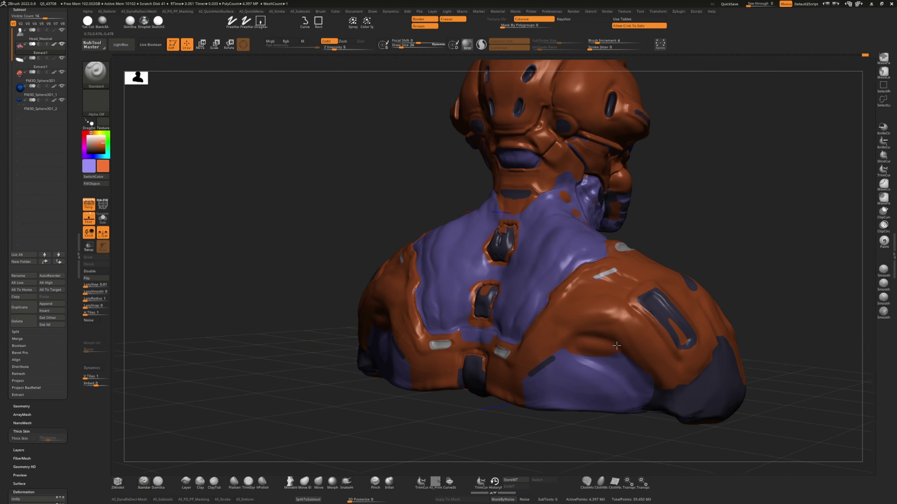
left_click_drag(625, 331, 569, 339)
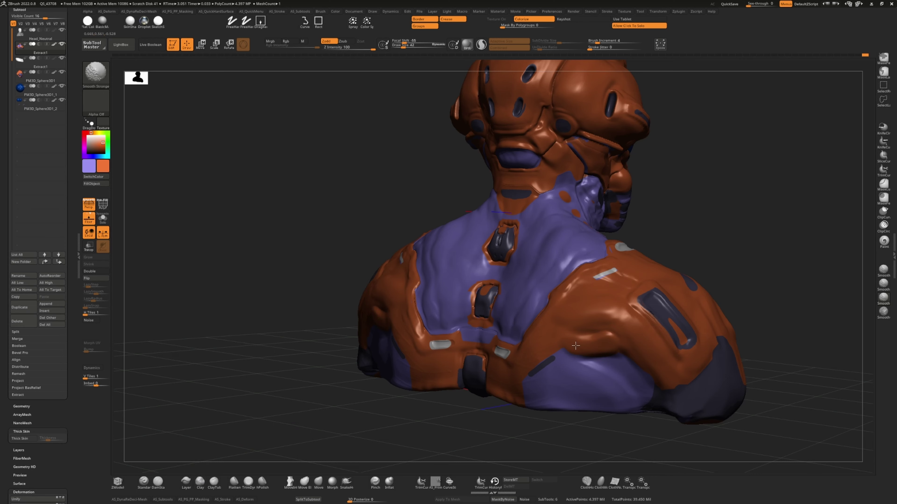
mouse_move(567, 338)
right_mouse_down()
mouse_move(245, 295)
mouse_move(627, 348)
mouse_move(602, 357)
right_mouse_up()
mouse_move(278, 338)
right_mouse_down()
mouse_move(396, 343)
mouse_move(408, 314)
right_mouse_up()
mouse_move(370, 284)
right_mouse_down()
mouse_move(361, 284)
mouse_move(433, 406)
mouse_move(390, 370)
right_mouse_up()
- Refine the edges between the purple back panel and the orange shoulders with the Move, Clay and DamStandard brushes
key("b")
key("m")
key("v")
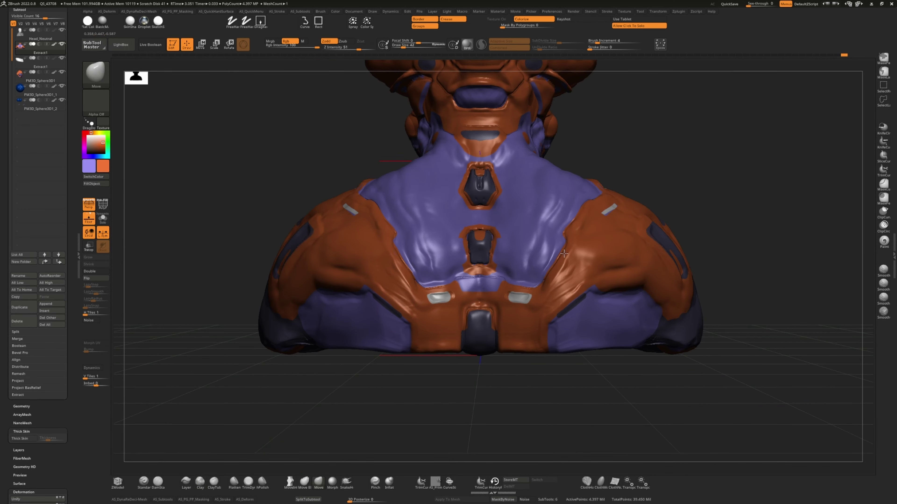
mouse_move(176, 416)
right_mouse_down()
mouse_move(392, 407)
mouse_move(407, 388)
right_mouse_up()
key("b")
key("c")
key("l")
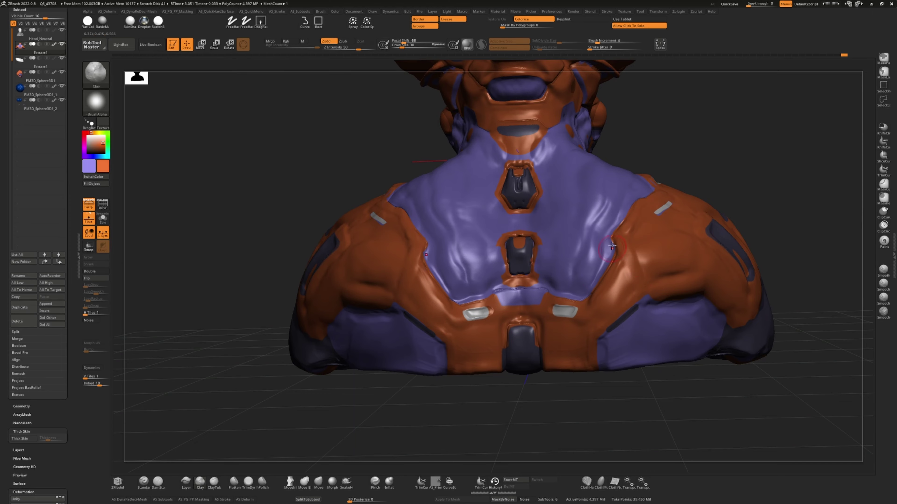
key("b")
key("d")
key("s")
mouse_move(394, 296)
right_mouse_down()
mouse_move(356, 304)
mouse_move(340, 364)
mouse_move(312, 331)
mouse_move(307, 348)
mouse_move(269, 314)
mouse_move(105, 102)
right_mouse_up()
- Paint purple bands around the lower edge of the grey chest panel and trim them with orange
key("b")
key("p")
key("a")
right_click_drag(268, 297, 272, 324)
right_click_drag(429, 276, 393, 249)
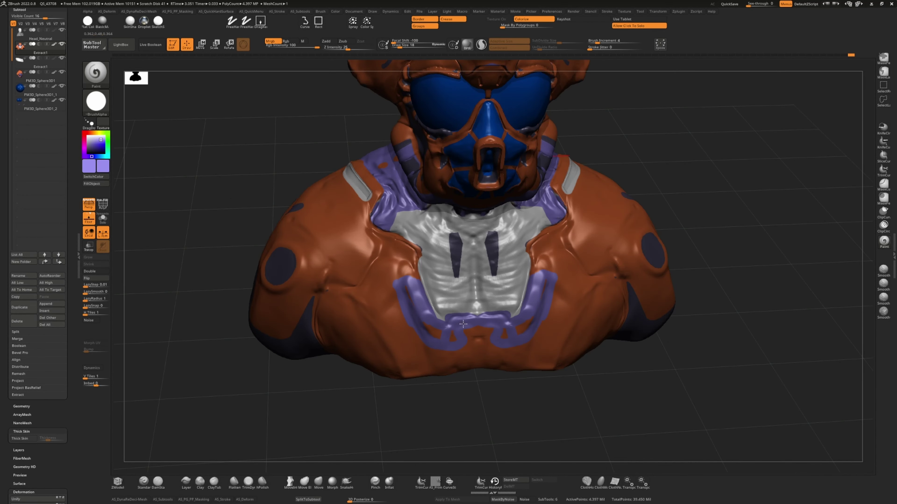
right_click_drag(463, 324, 412, 324, "alt")
key("c")
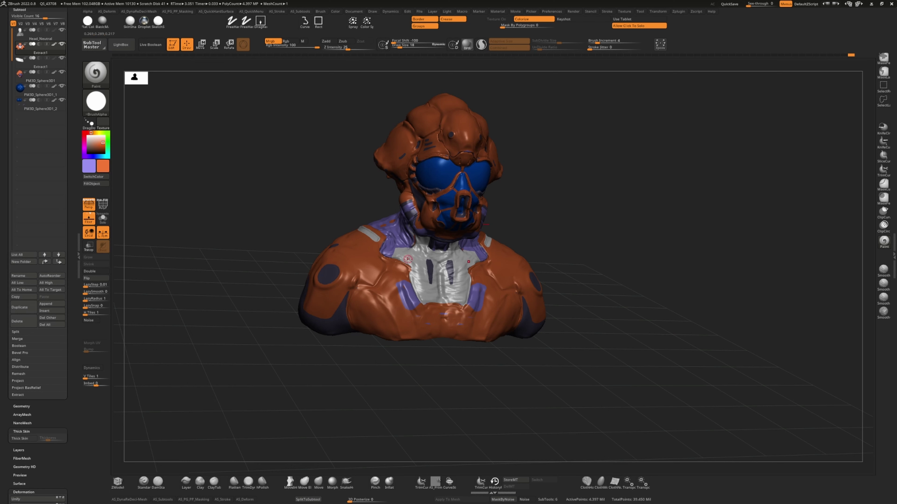
- Paint purple patches on the upper chest beside the grey panel and refine their outlines with orange
mouse_move(385, 263)
left_mouse_down()
mouse_move(380, 283)
mouse_move(386, 276)
left_mouse_up()
key("shift+alt+s")
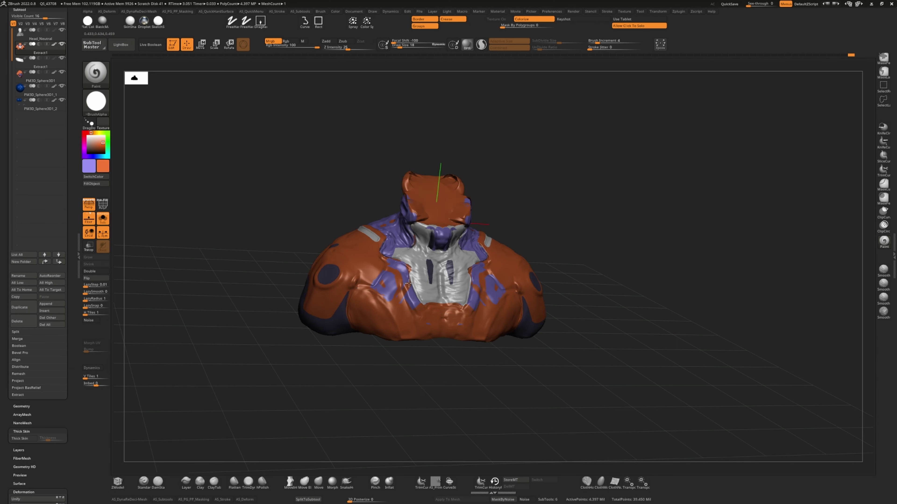
key("shift+alt+s")
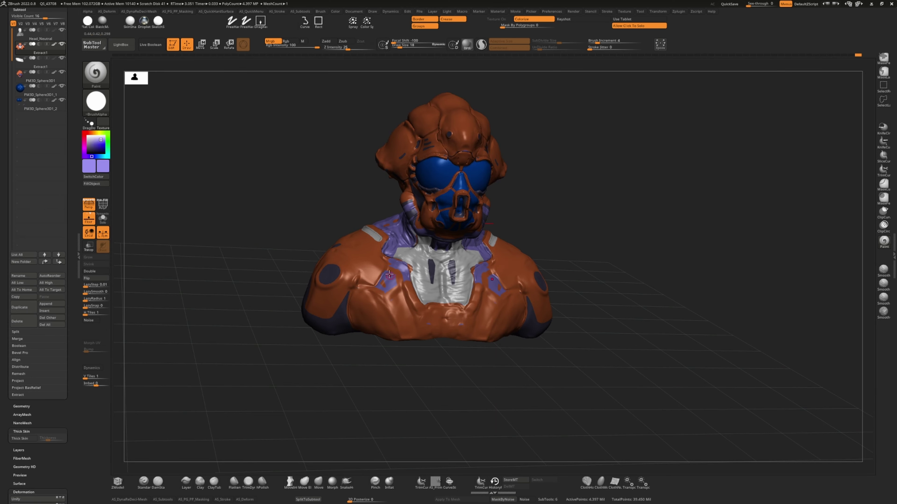
left_click_drag(227, 449, 363, 320)
key("c")
key("c")
key("c")
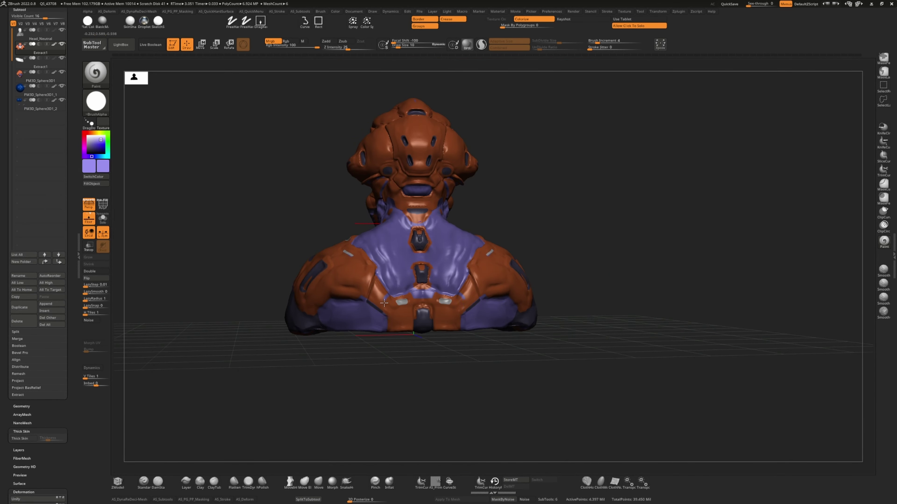
- Paint a network of orange lines across the purple back panel and purple strips beside its lower orange border
key("c")
mouse_move(379, 264)
left_mouse_down()
mouse_move(325, 207)
mouse_move(278, 226)
mouse_move(398, 201)
mouse_move(244, 190)
mouse_move(360, 293)
left_mouse_up()
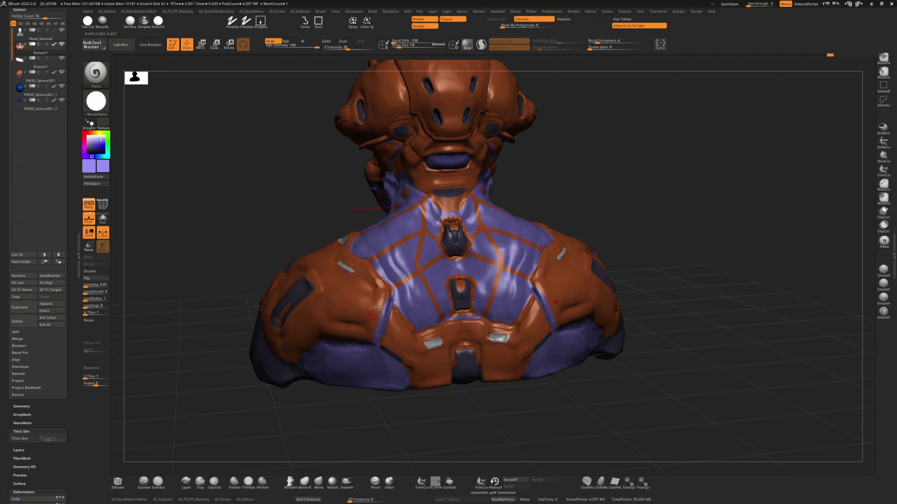
mouse_move(384, 305)
left_mouse_down()
mouse_move(251, 372)
mouse_move(286, 247)
mouse_move(553, 200)
mouse_move(505, 180)
mouse_move(535, 175)
left_mouse_up()
key("c")
key("c")
left_click_drag(253, 221, 339, 258)
key("c")
key("c")
left_click_drag(516, 207, 246, 270)
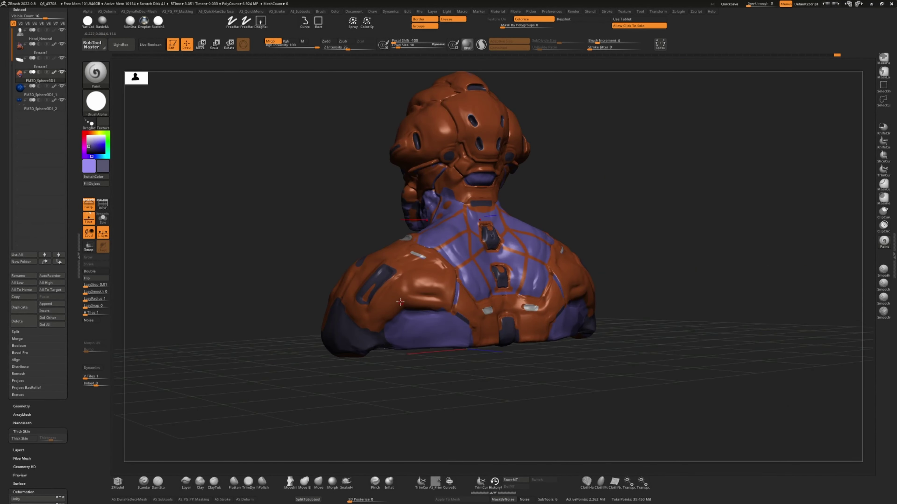
- Paint diagonal orange stripes across the purple panels under the shoulder blades on the suit
key("c")
left_click(408, 302, "alt")
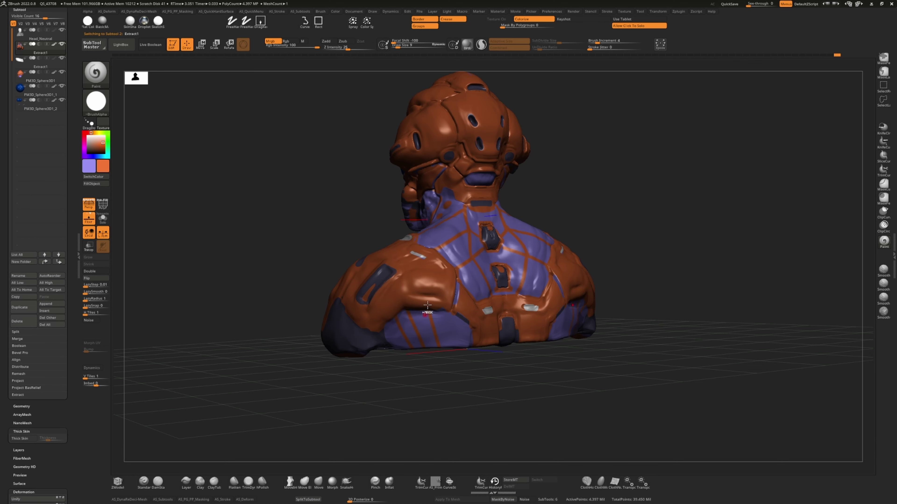
left_click_drag(340, 390, 482, 401)
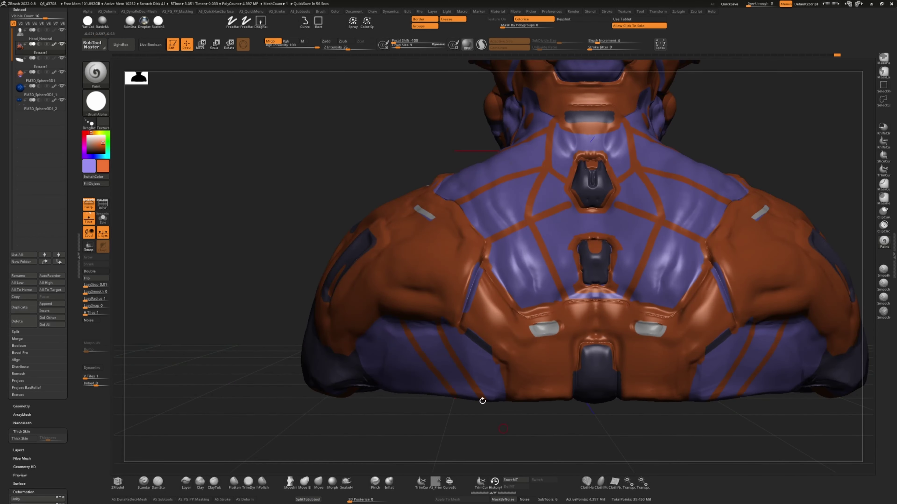
key("f")
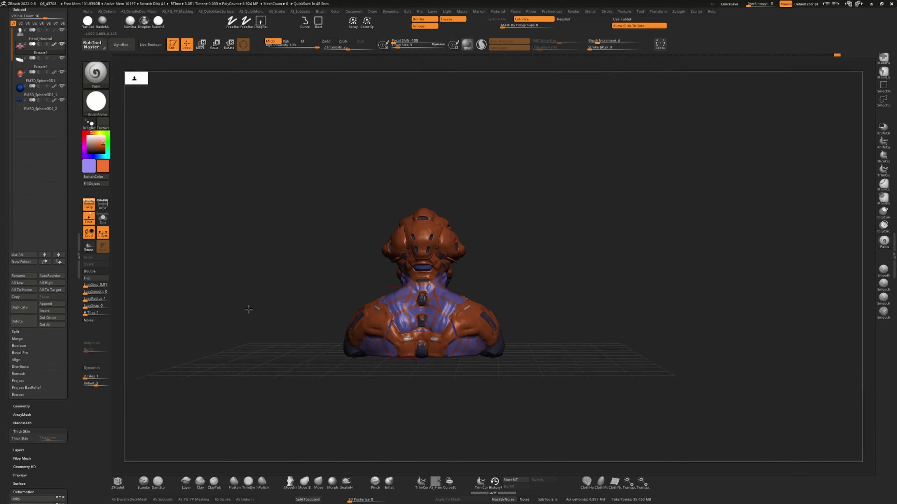
- Reshape the striped purple panels and the lower edge of the back with the Move brush
key("b")
key("m")
key("v")
mouse_move(249, 309)
left_mouse_down()
mouse_move(420, 286)
mouse_move(396, 274)
mouse_move(406, 295)
left_mouse_up()
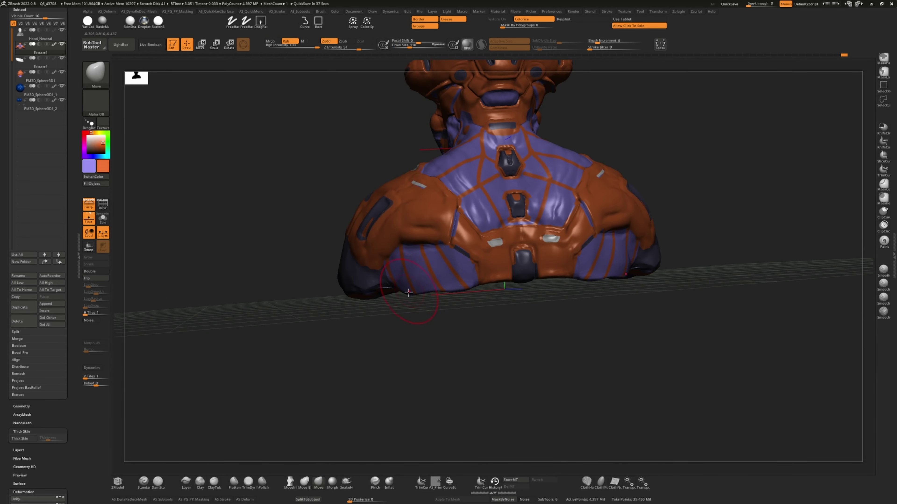
left_click_drag(405, 260, 415, 252)
left_click_drag(366, 378, 297, 332)
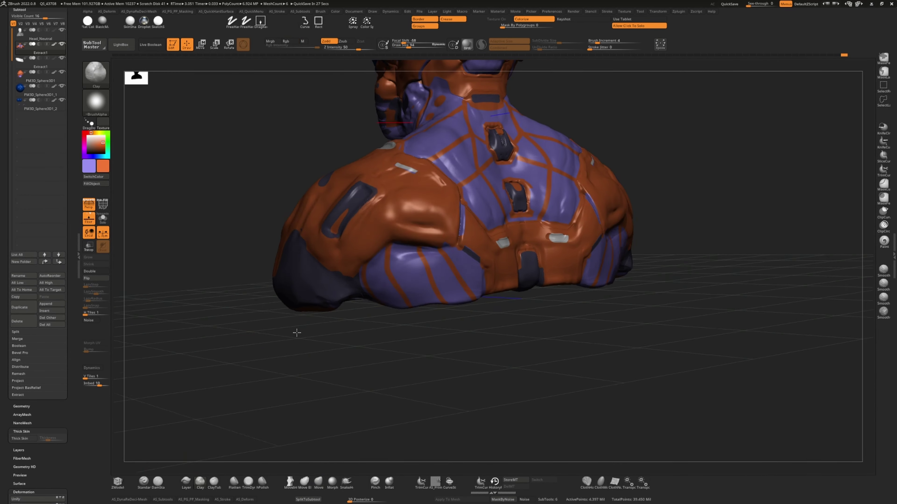
- Sculpt ridged folds along the orange stripes on the purple lower-back panels with the Standard and Clay brushes
key("b")
key("c")
key("l")
key("f")
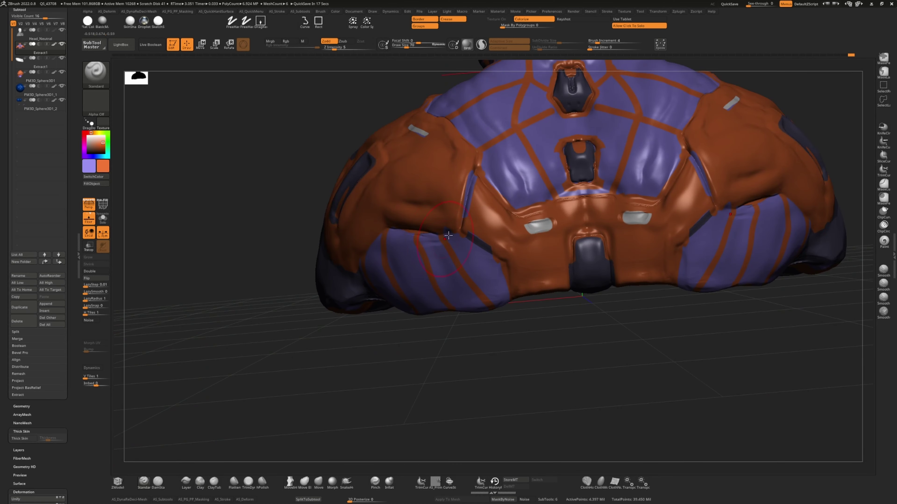
left_click_drag(412, 235, 377, 239)
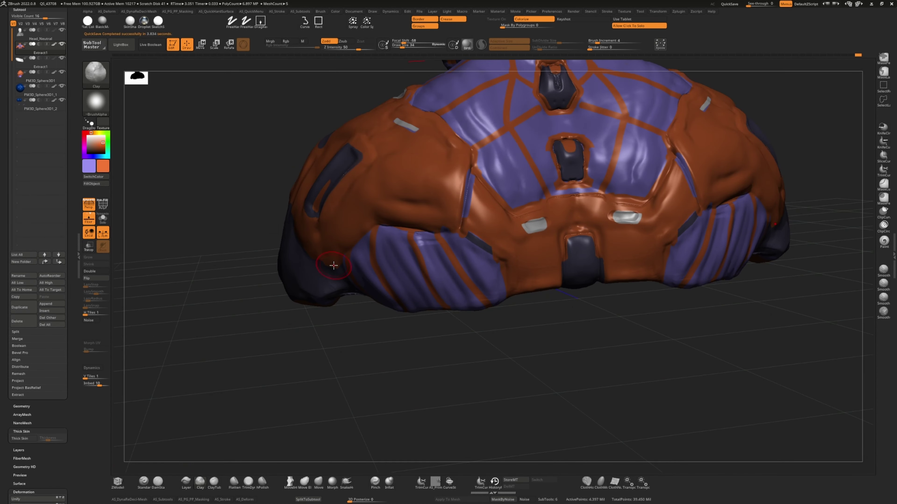
- Sculpt and smooth the orange lower-back band around the two grey inserts with the Clay brush
key("bracketleft")
key("bracketleft")
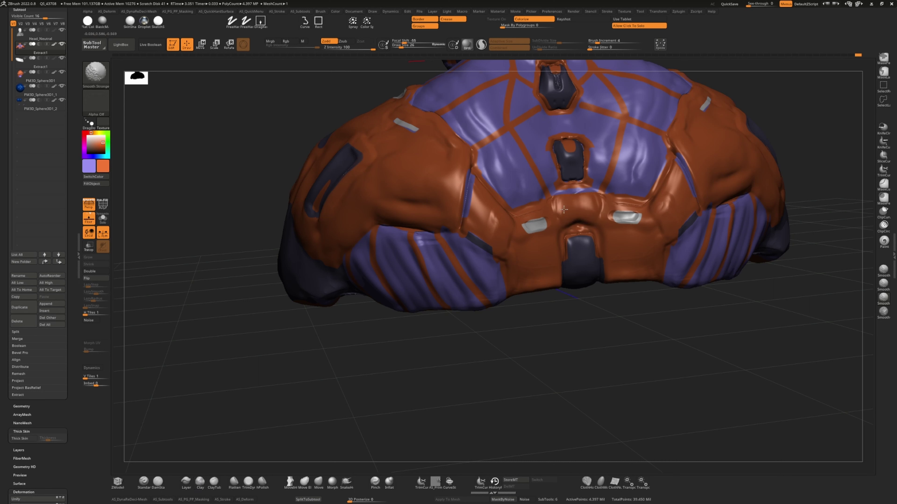
key("shift+alt+s")
key("bracketright")
key("bracketright")
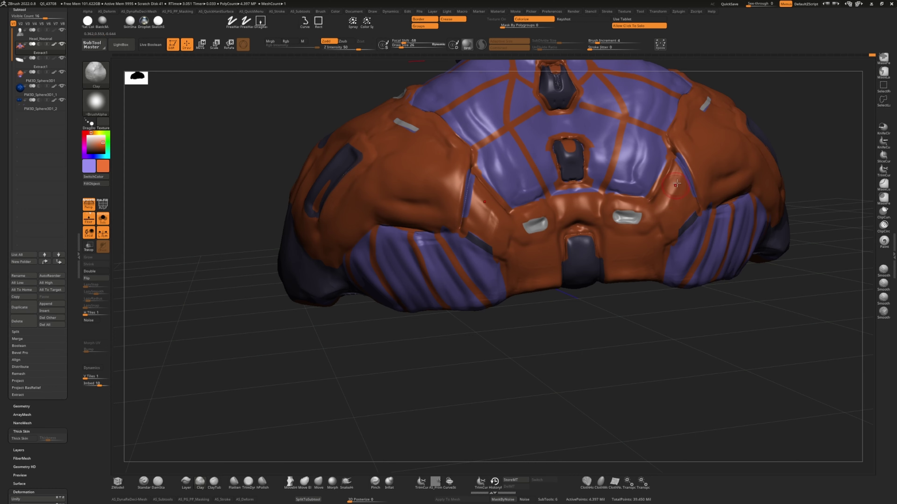
- Reshape the orange shoulder blades and the back of the shoulders with the Move brush
mouse_move(671, 184)
right_mouse_down("ctrl")
mouse_move(273, 316)
mouse_move(620, 343)
mouse_move(521, 257)
mouse_move(388, 229)
mouse_move(282, 176)
mouse_move(645, 240)
mouse_move(530, 283)
mouse_move(428, 352)
mouse_move(248, 194)
mouse_move(268, 318)
right_mouse_up("ctrl")
key("bracketleft")
key("bracketleft")
key("bracketleft")
key("bracketleft")
key("bracketleft")
key("bracketleft")
left_click(318, 482)
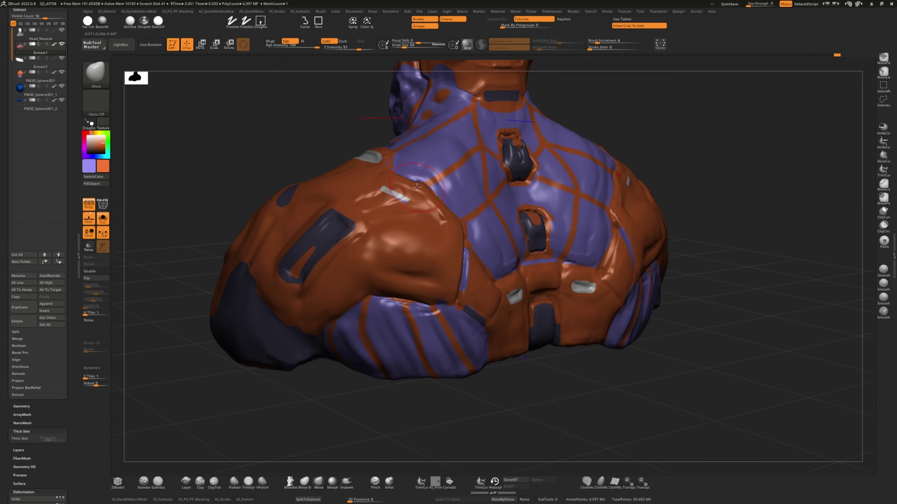
right_click(414, 191)
mouse_move(413, 191)
right_mouse_down()
mouse_move(399, 169)
mouse_move(428, 193)
right_mouse_up()
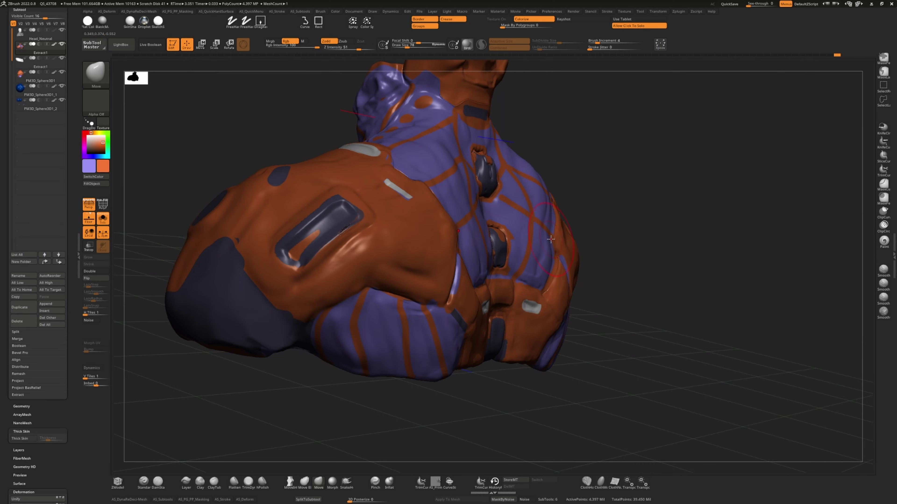
key("bracketright")
mouse_move(551, 240)
right_mouse_down()
mouse_move(572, 332)
mouse_move(279, 304)
mouse_move(290, 401)
mouse_move(286, 345)
right_mouse_up()
- Sculpt a raised border around the dark elongated inset on the rear of the shoulder
key("bracketleft")
key("bracketleft")
key("bracketleft")
key("bracketleft")
key("bracketleft")
key("bracketleft")
mouse_move(350, 409)
right_mouse_down()
mouse_move(246, 288)
mouse_move(409, 350)
mouse_move(525, 154)
mouse_move(459, 141)
mouse_move(434, 123)
mouse_move(555, 301)
mouse_move(586, 314)
mouse_move(400, 143)
mouse_move(551, 366)
mouse_move(369, 221)
right_mouse_up()
key("bracketright")
key("bracketright")
- Paint the dark inset on the rear shoulder as a rounded slot with two orange stripes inside, using the Paint brush
key("b")
key("p")
key("a")
key("ctrl+z")
key("bracketright")
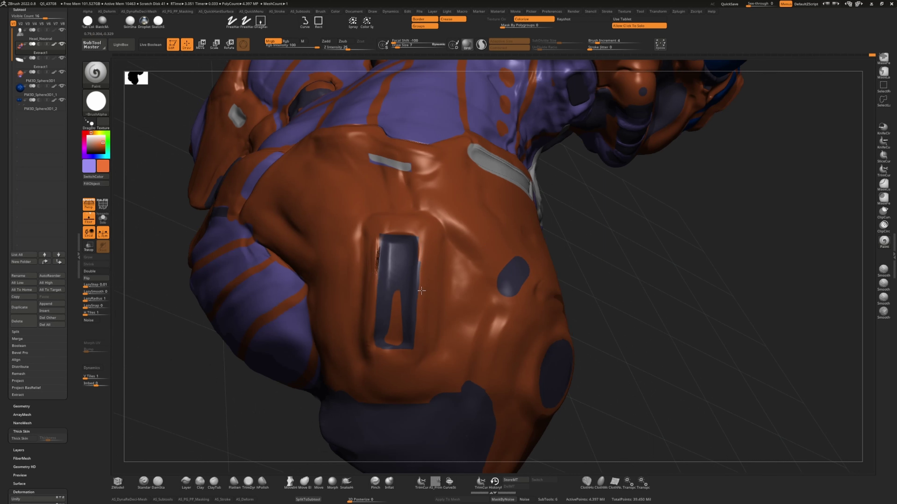
key("bracketright")
key("bracketright")
key("bracketright")
key("c")
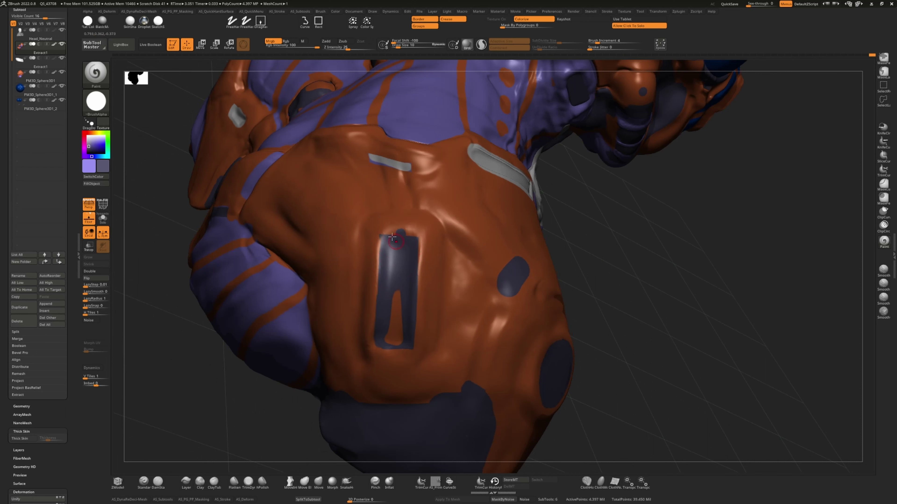
left_click_drag(392, 253, 391, 335)
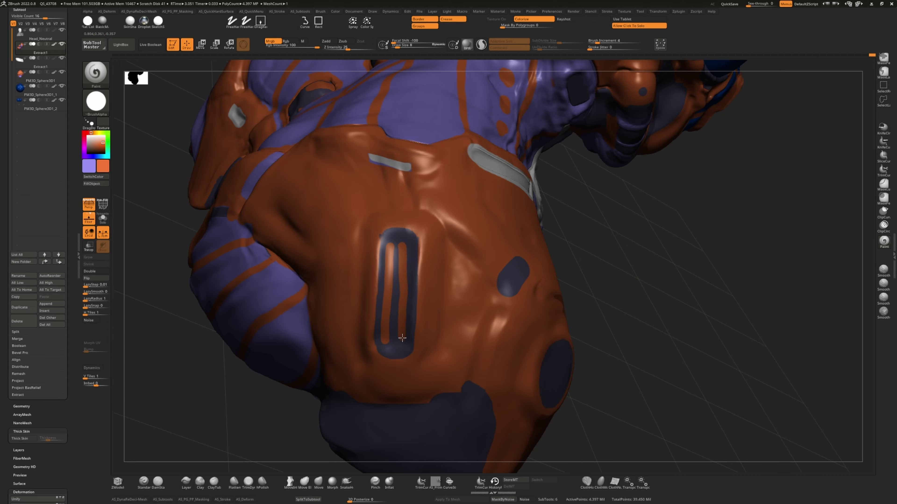
key("bracketleft")
mouse_move(391, 336)
right_mouse_down()
mouse_move(152, 367)
mouse_move(253, 349)
right_mouse_up()
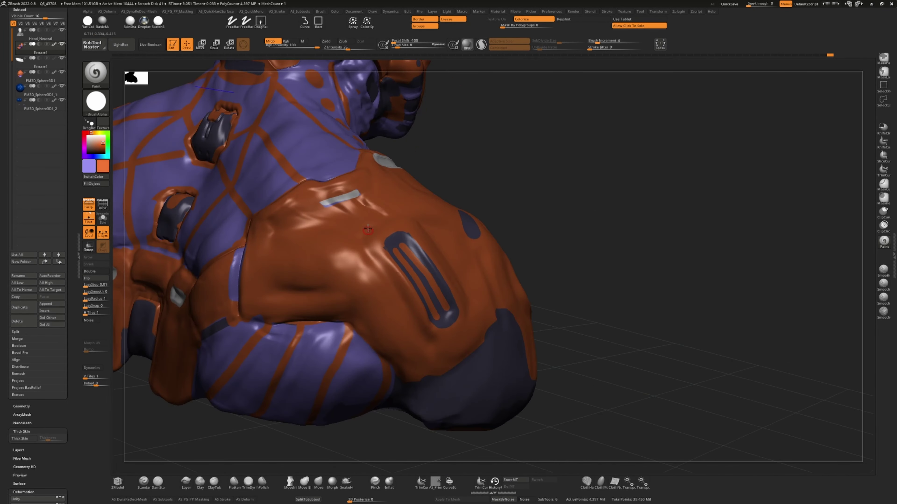
left_click_drag(490, 326, 435, 389)
key("bracketleft")
mouse_move(435, 389)
right_mouse_down()
mouse_move(400, 425)
mouse_move(318, 385)
mouse_move(461, 370)
mouse_move(275, 359)
right_mouse_up()
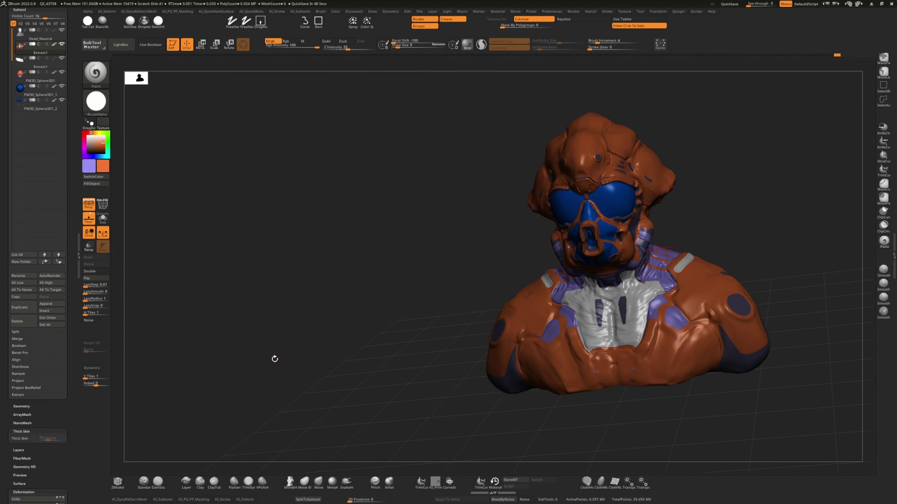
- Sculpt a raised rim around the round dark shoulder patch and ridges around the orange panel below it with the Standard brush
key("b")
key("s")
key("t")
key("shift+alt+s")
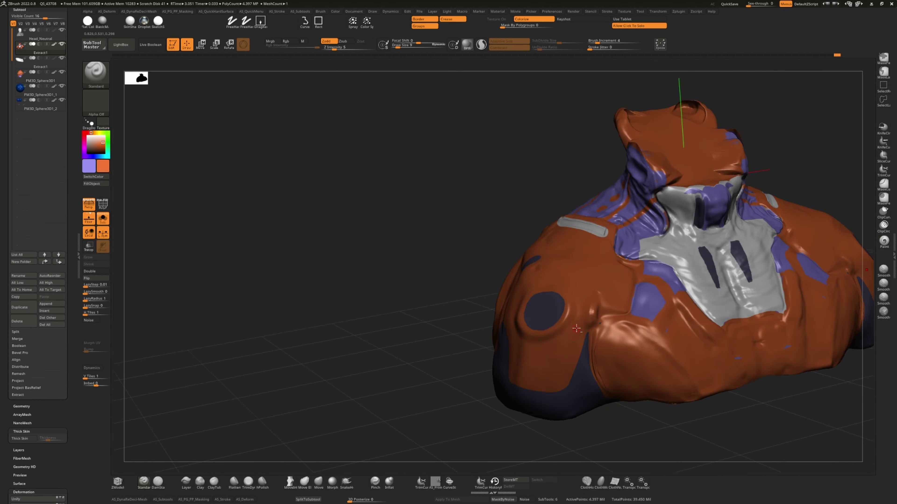
mouse_move(508, 281)
right_mouse_down()
mouse_move(579, 338)
mouse_move(515, 394)
right_mouse_up()
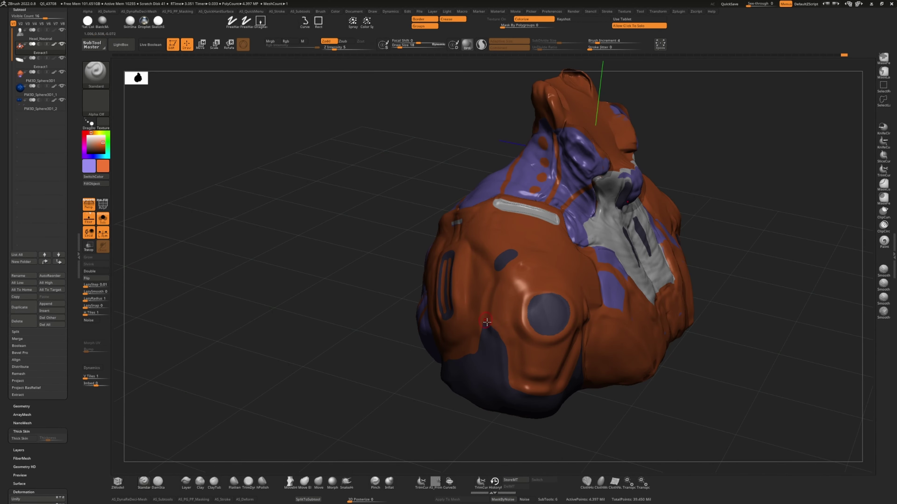
mouse_move(297, 225)
right_mouse_down()
mouse_move(382, 252)
mouse_move(562, 276)
right_mouse_up()
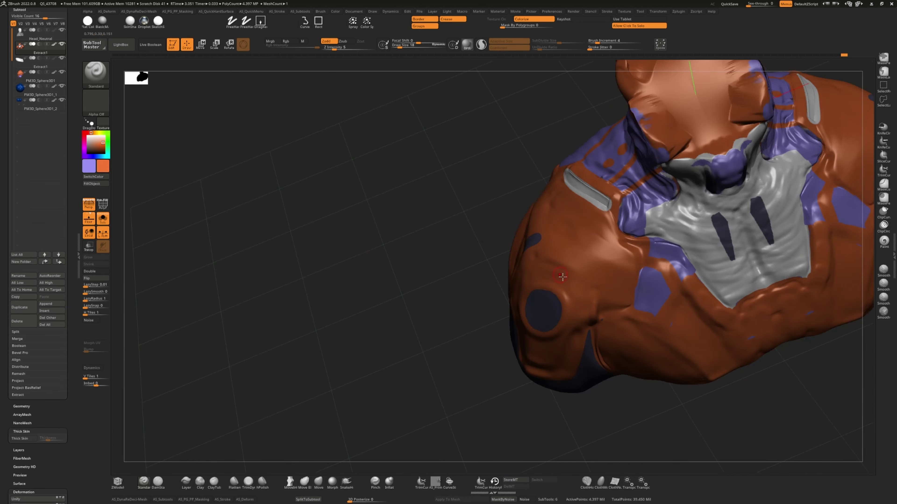
mouse_move(526, 204)
right_mouse_down()
mouse_move(441, 174)
mouse_move(509, 261)
right_mouse_up()
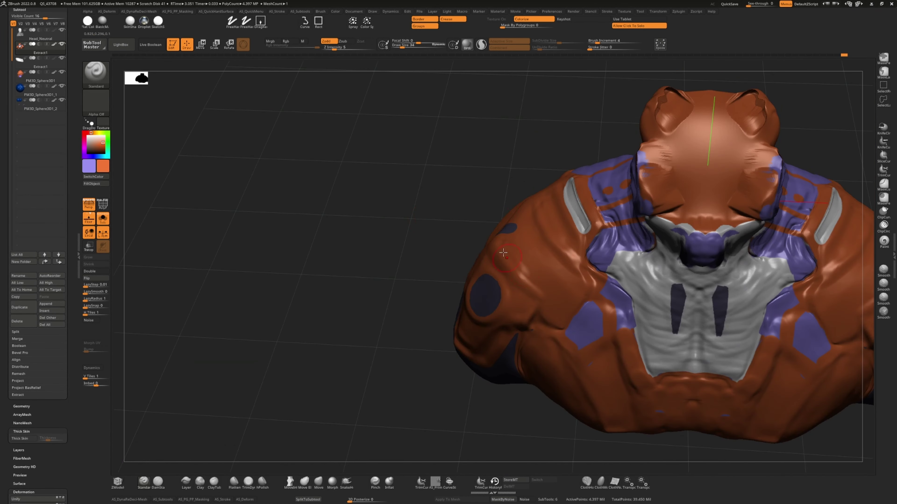
mouse_move(380, 245)
right_mouse_down()
mouse_move(423, 283)
mouse_move(330, 277)
mouse_move(326, 254)
mouse_move(443, 287)
right_mouse_up()
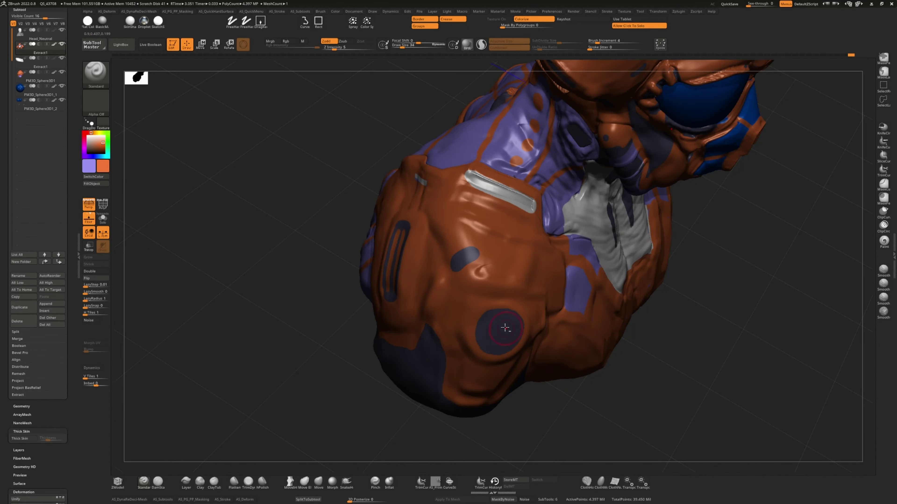
right_click_drag(488, 330, 237, 251)
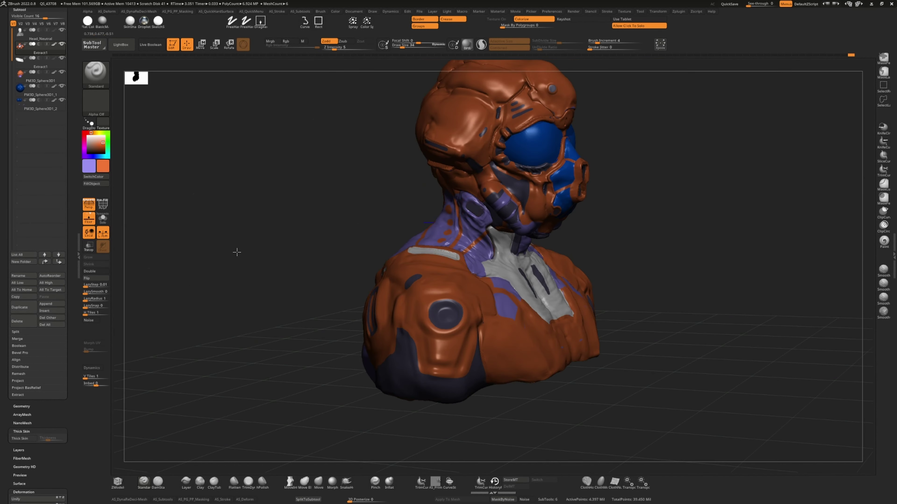
- Insert a cylinder into the round shoulder recess on the last sphere subtool and colour it dark grey
left_click(460, 201, "alt")
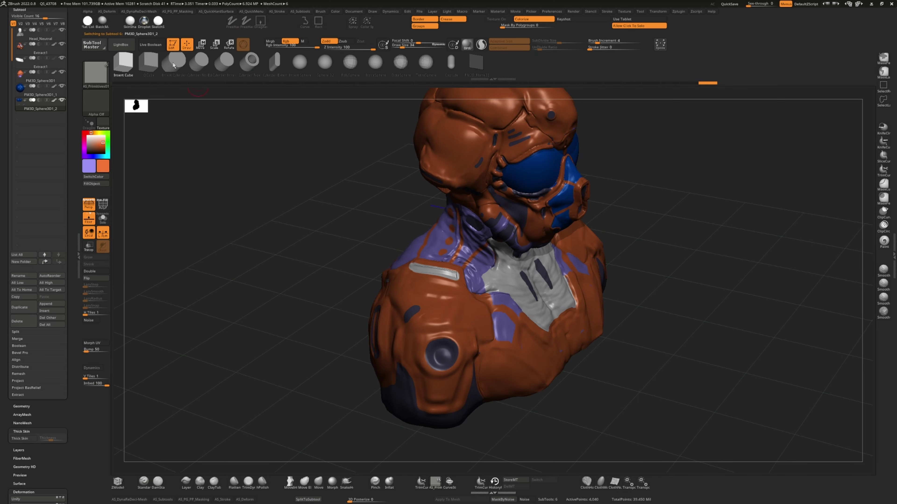
left_click_drag(439, 352, 445, 370)
key("w")
right_click_drag(446, 370, 246, 299)
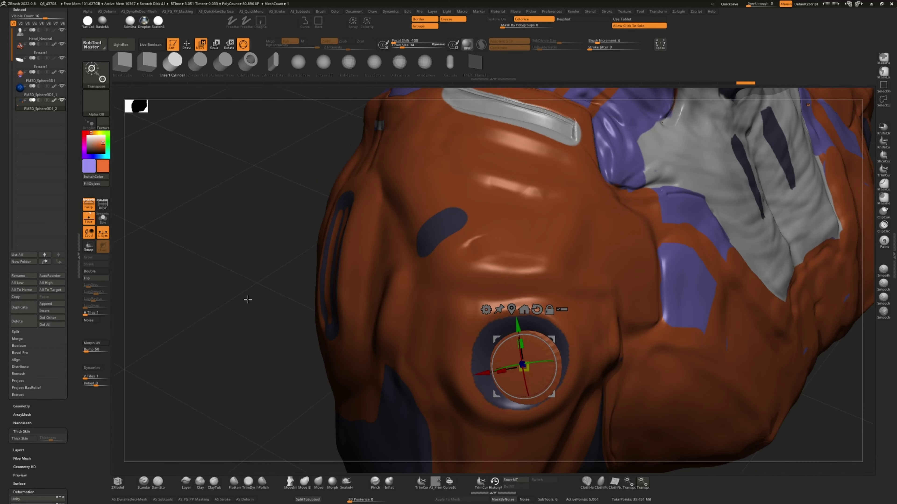
key("space")
left_click(91, 156)
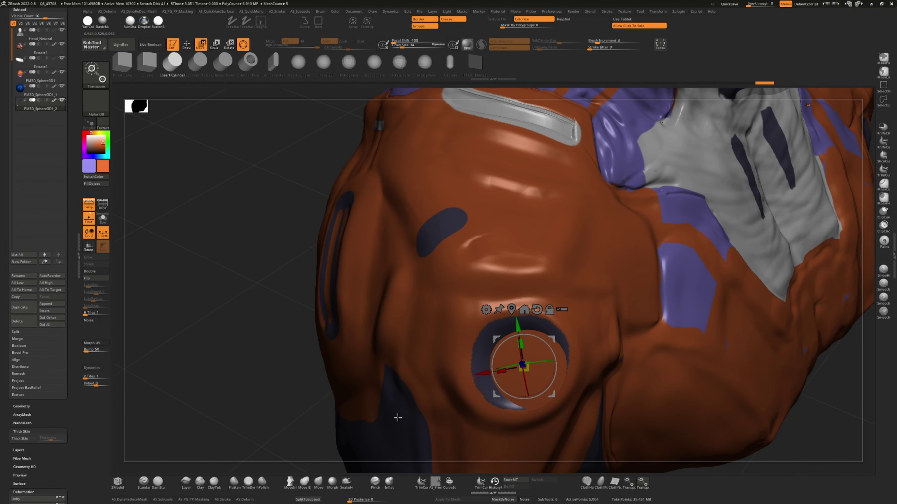
left_click(88, 147)
mouse_move(198, 290)
right_mouse_down()
mouse_move(356, 321)
mouse_move(467, 301)
mouse_move(459, 340)
mouse_move(305, 365)
mouse_move(448, 378)
mouse_move(441, 353)
mouse_move(459, 371)
mouse_move(245, 261)
right_mouse_up()
- Select the suit subtool and fit the round recess around the inserted cylinder with the Move brush
left_click(526, 388, "alt")
key("b")
key("m")
key("v")
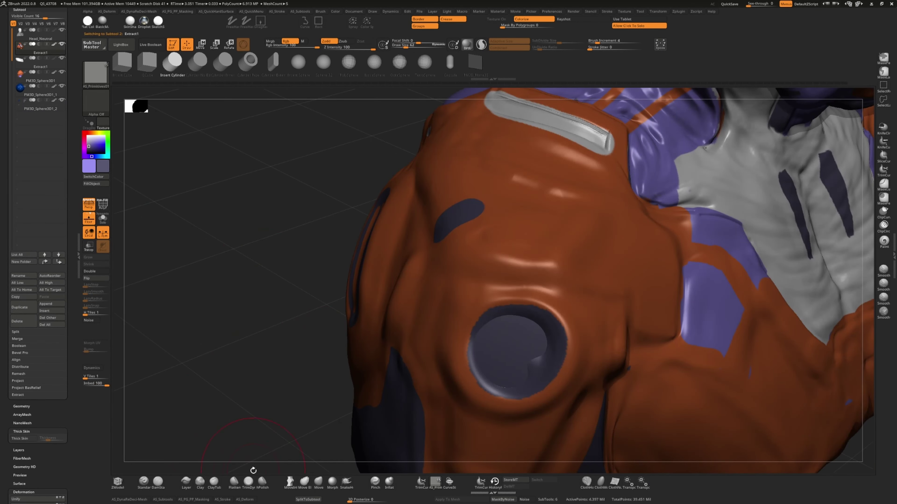
mouse_move(483, 323)
right_mouse_down()
mouse_move(520, 314)
mouse_move(457, 336)
right_mouse_up()
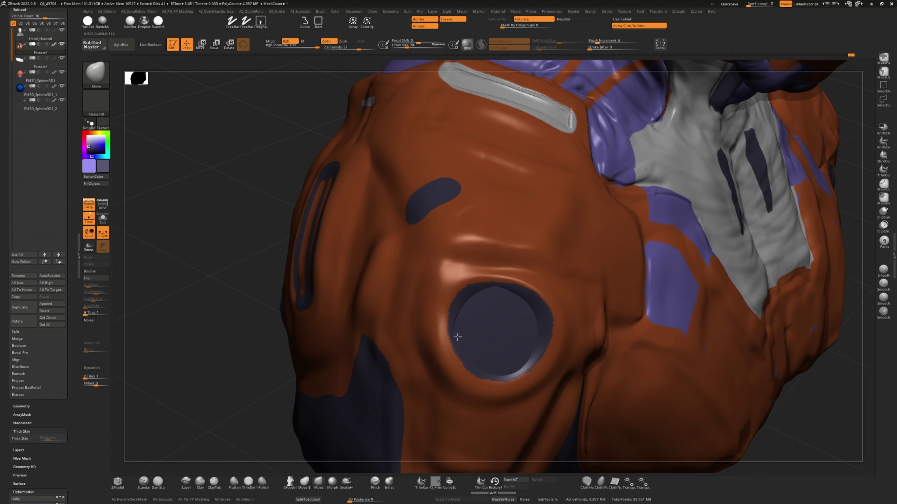
key("f")
mouse_move(326, 344)
right_mouse_down()
mouse_move(422, 294)
mouse_move(440, 332)
mouse_move(350, 301)
mouse_move(290, 348)
mouse_move(284, 320)
right_mouse_up()
key("f")
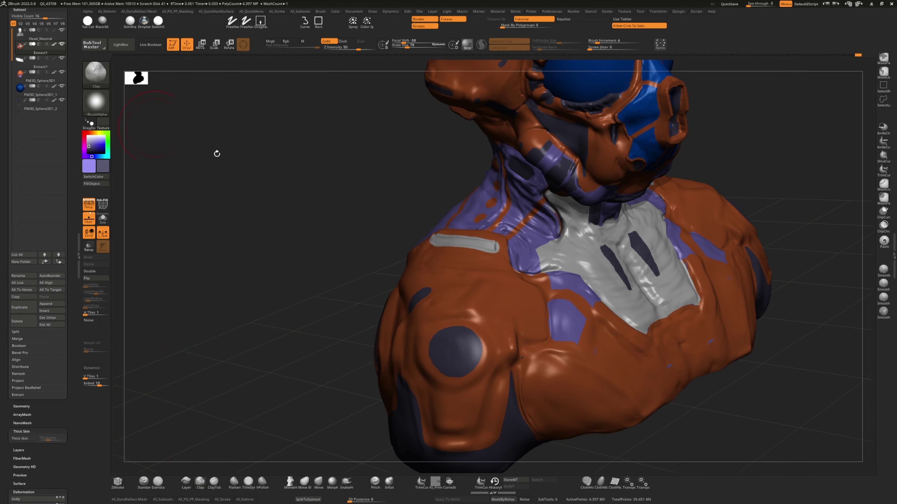
- Paint the recess around the shoulder cylinder orange and build up its ring with the Clay brush
key("b")
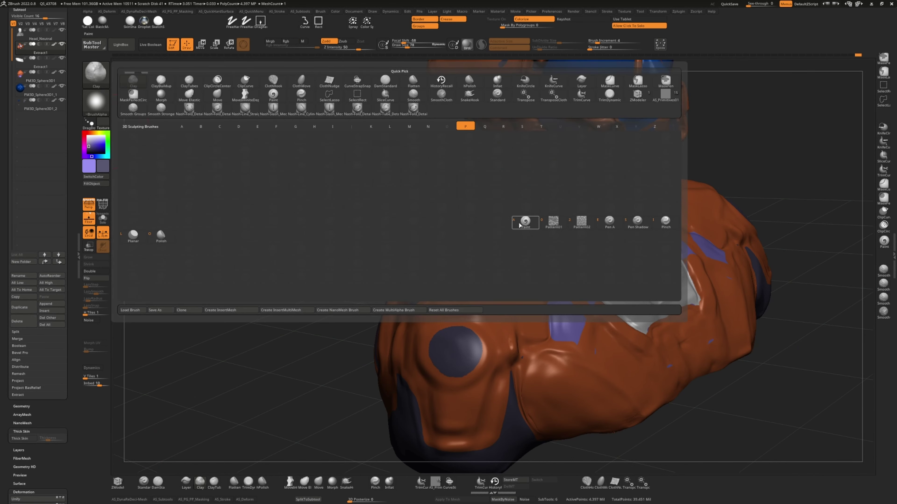
left_click(520, 225)
left_click(234, 483)
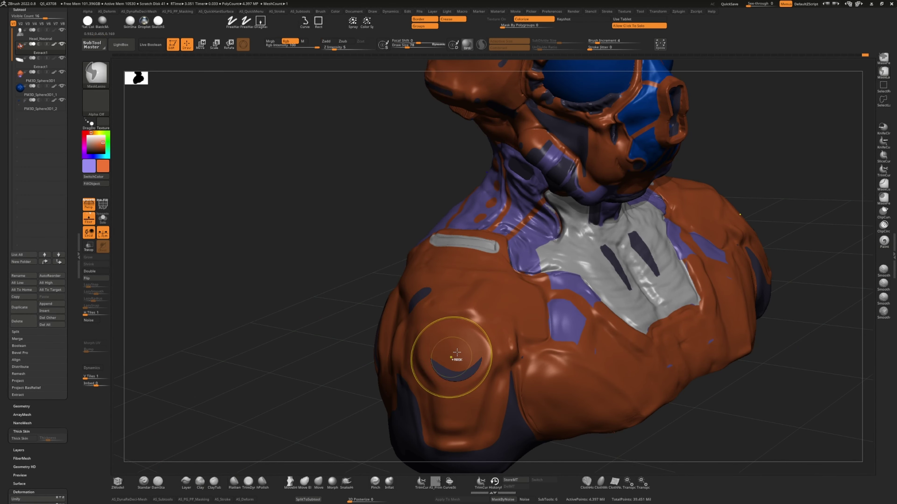
left_click_drag(441, 360, 455, 349)
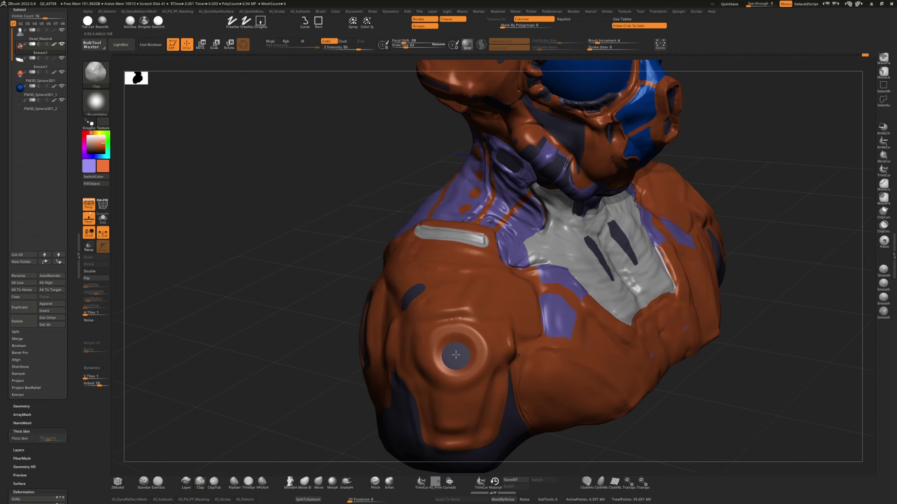
mouse_move(216, 327)
left_mouse_down()
mouse_move(226, 291)
mouse_move(311, 314)
mouse_move(151, 178)
left_mouse_up()
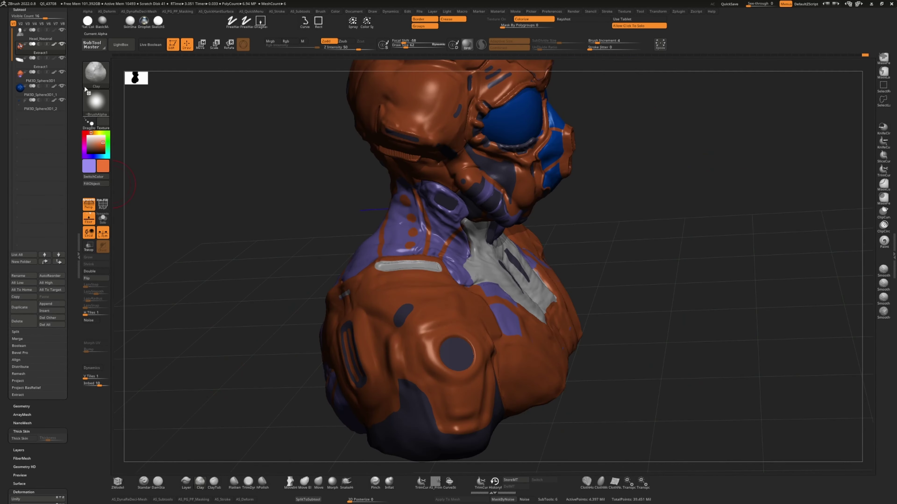
- Paint cleaner borders between the dark lower shoulder areas and the orange panel under the round disc
key("b")
key("p")
key("a")
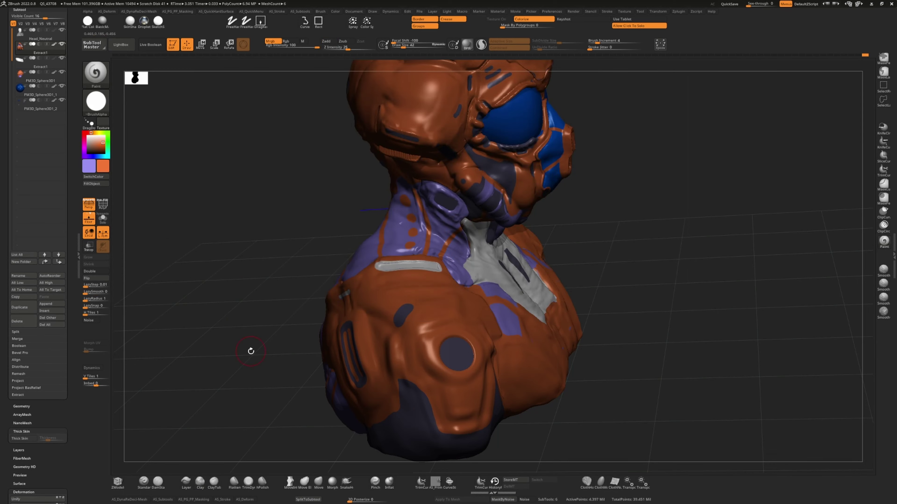
mouse_move(250, 352)
left_mouse_down()
mouse_move(445, 384)
mouse_move(487, 259)
left_mouse_up()
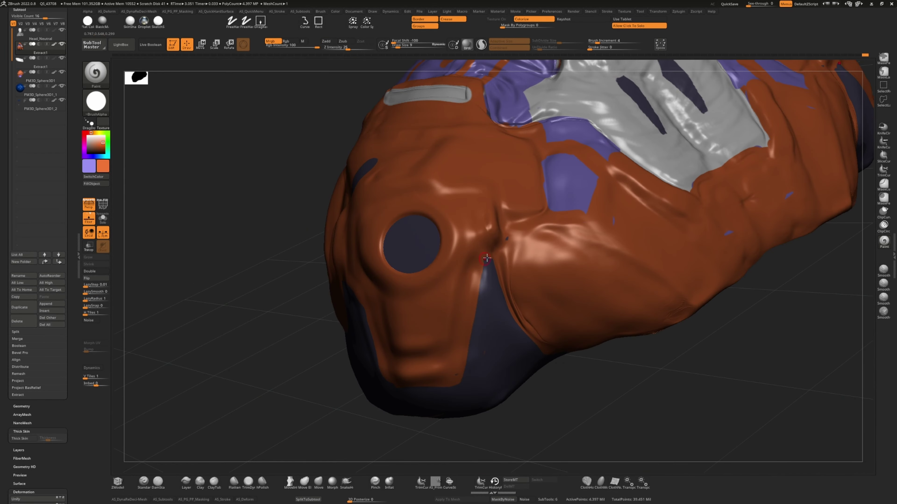
left_click_drag(450, 395, 335, 290)
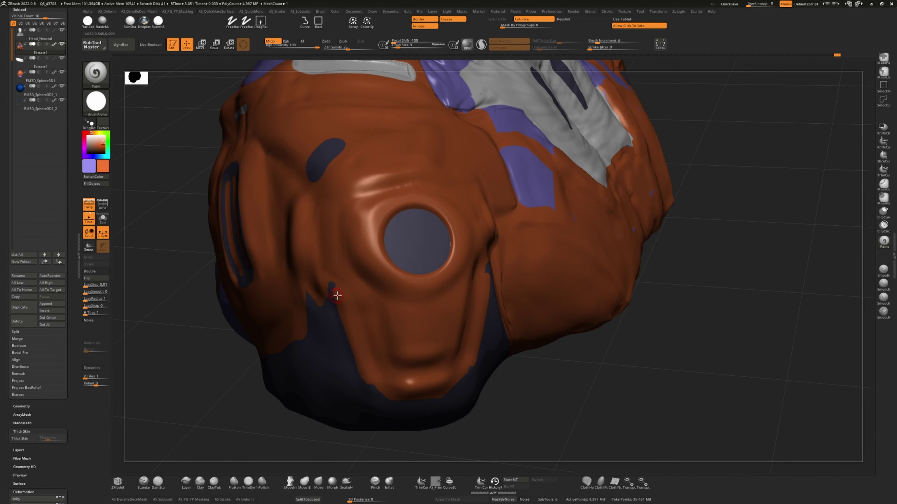
- Repaint the purple chest panel beside the shoulder dark grey with colours sampled from the suit
left_click_drag(533, 431, 601, 198)
key("c")
left_click_drag(231, 306, 451, 262)
key("c")
left_click_drag(389, 327, 445, 261)
key("c")
mouse_move(478, 422)
left_mouse_down()
mouse_move(252, 283)
mouse_move(652, 228)
mouse_move(635, 219)
mouse_move(668, 253)
left_mouse_up()
key("c")
key("c")
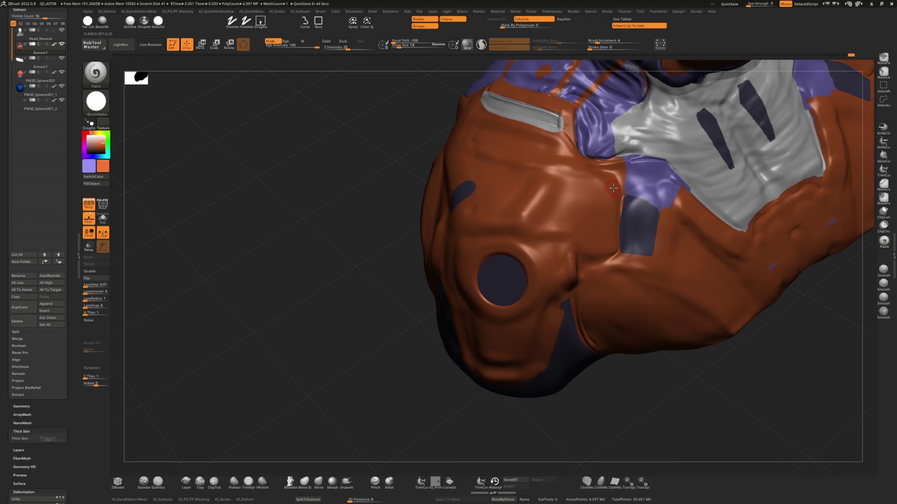
left_click_drag(613, 189, 254, 234)
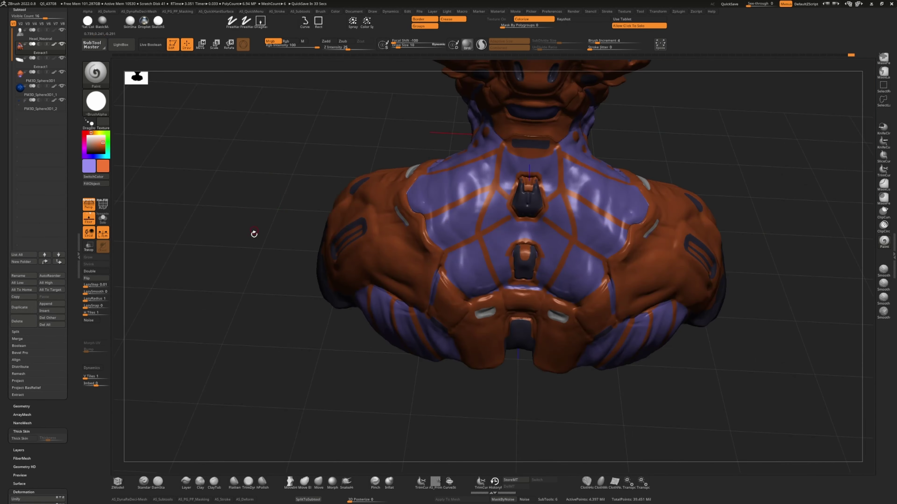
- Sculpt folds and creases into the orange shoulder-blade areas with the Clay brush
key("b")
key("c")
key("l")
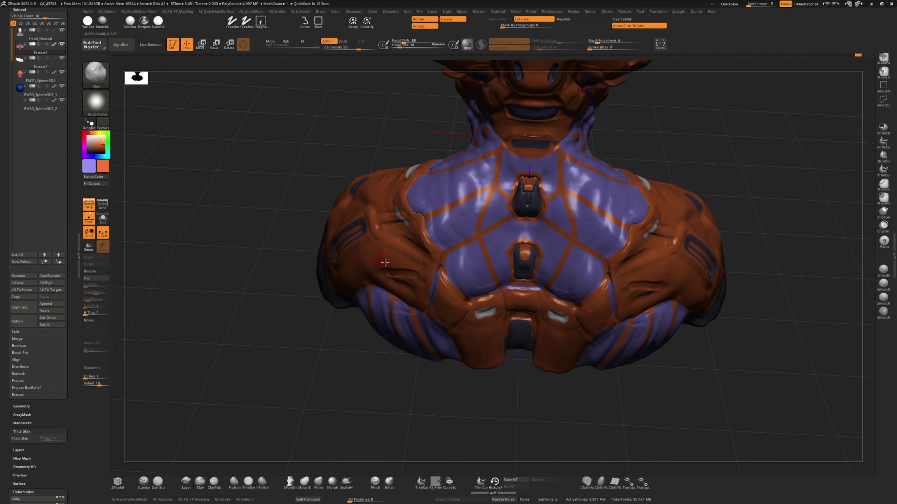
key("bracketleft")
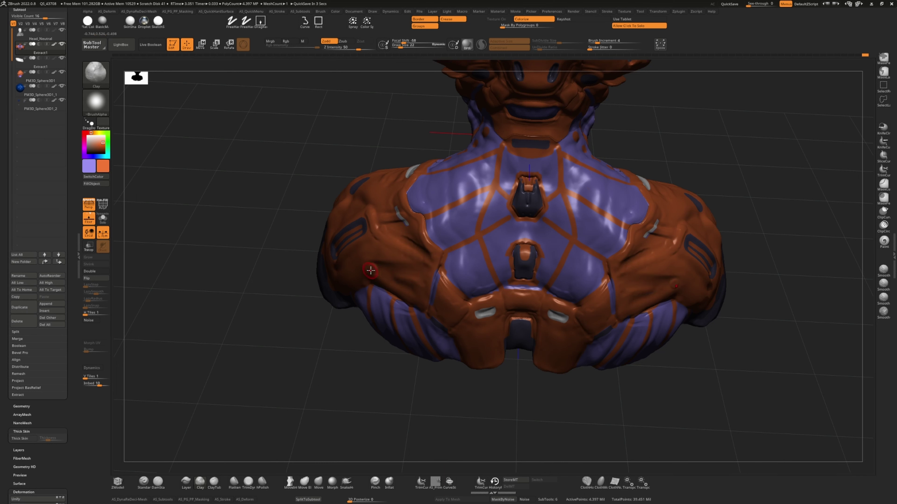
key("bracketright")
key("bracketleft")
key("bracketleft")
right_click_drag(436, 317, 528, 261, "ctrl")
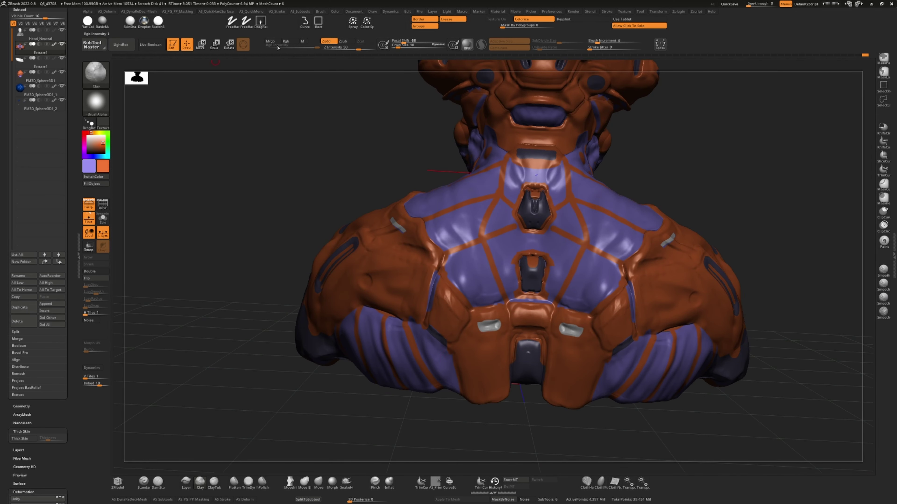
- Add orange detail to the dark spine inserts, with a vertical stripe on the lowest one, using the Clay brush with colour enabled
right_click_drag(526, 359, 522, 264, "ctrl")
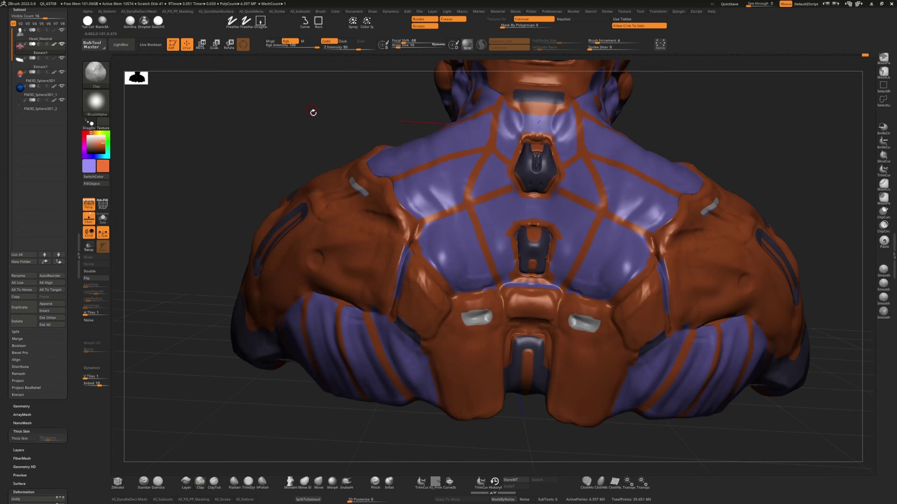
mouse_move(313, 112)
right_mouse_down()
mouse_move(290, 372)
mouse_move(264, 370)
mouse_move(266, 395)
mouse_move(277, 399)
mouse_move(505, 255)
mouse_move(512, 264)
mouse_move(452, 394)
right_mouse_up()
key("bracketright")
- Adjust the lower edge of the orange back plates with the Move brush
key("b")
key("m")
key("v")
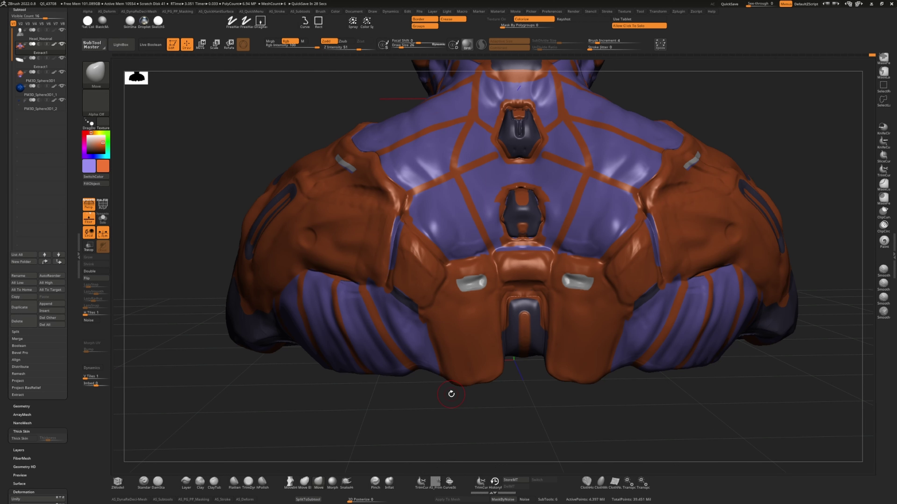
mouse_move(451, 394)
right_mouse_down()
mouse_move(194, 283)
mouse_move(153, 403)
right_mouse_up()
- Refine the edges and creases of the orange plates on the mid and lower back with the Standard brush
key("b")
key("c")
key("l")
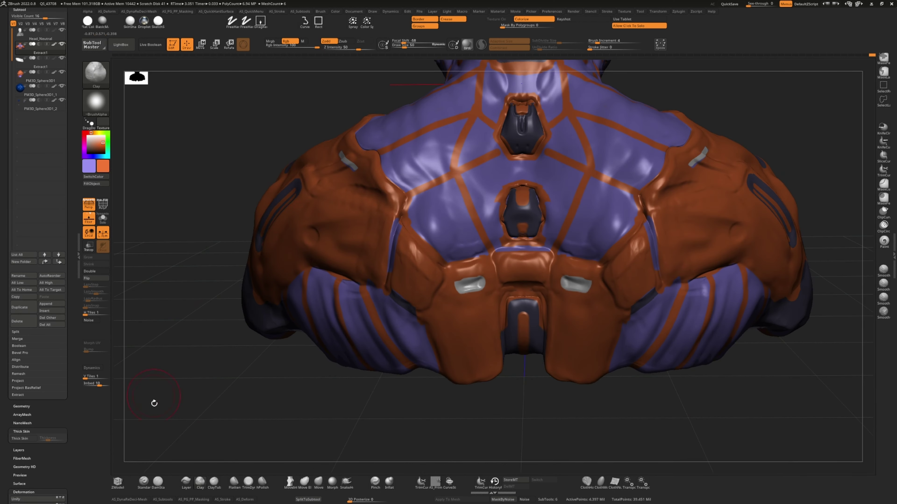
key("b")
key("s")
key("t")
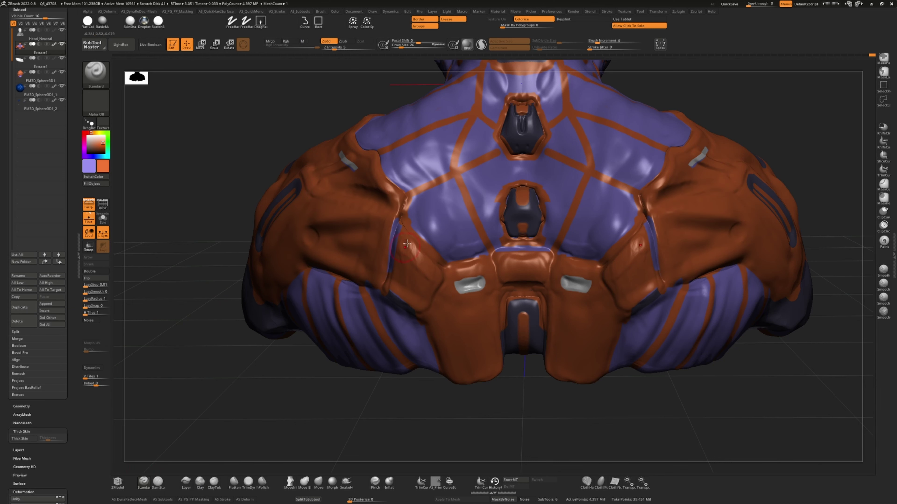
left_click_drag(407, 244, 424, 282)
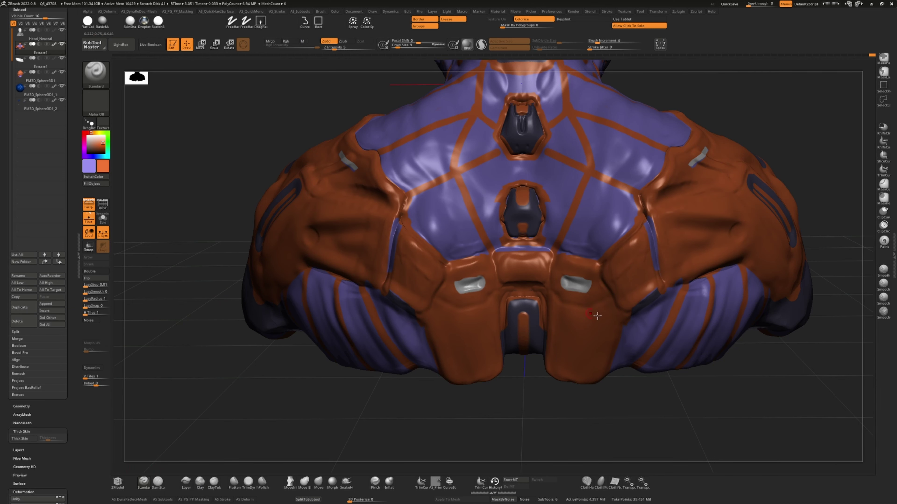
left_click_drag(597, 316, 601, 344)
mouse_move(267, 391)
left_mouse_down()
mouse_move(336, 365)
mouse_move(303, 272)
left_mouse_up()
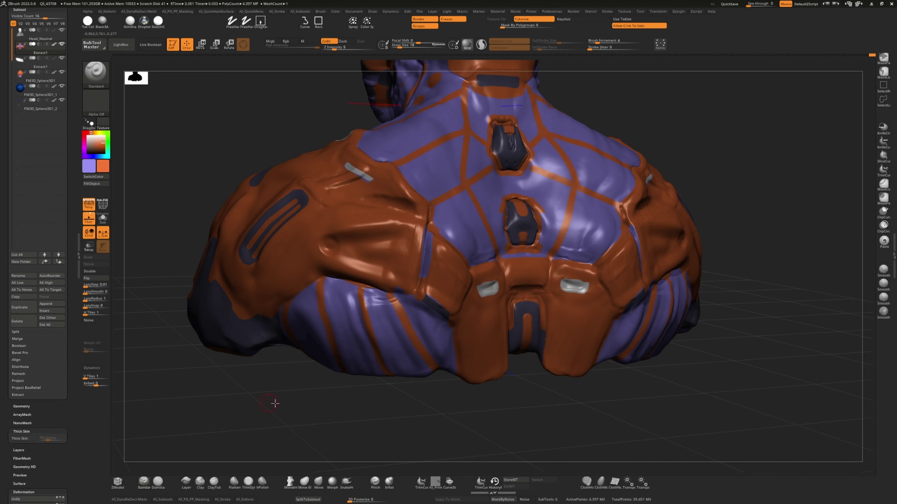
left_click_drag(270, 400, 221, 294)
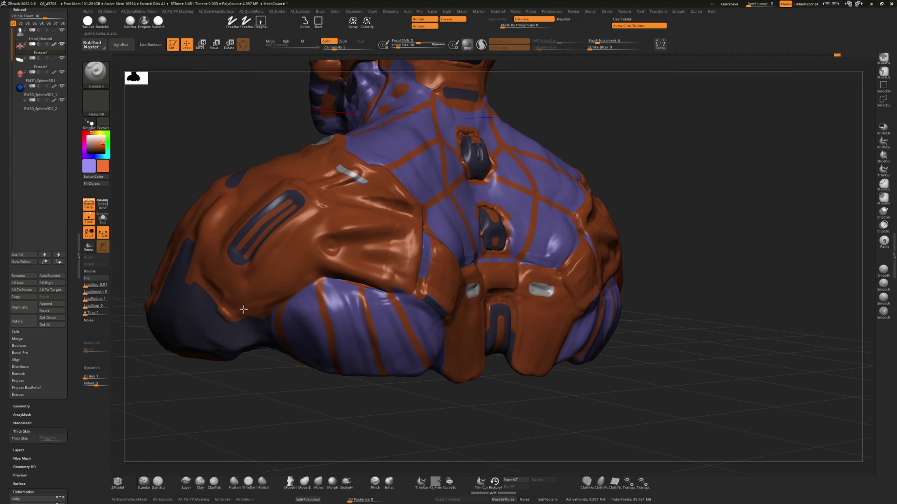
mouse_move(230, 409)
left_mouse_down()
mouse_move(214, 417)
mouse_move(269, 406)
left_mouse_up()
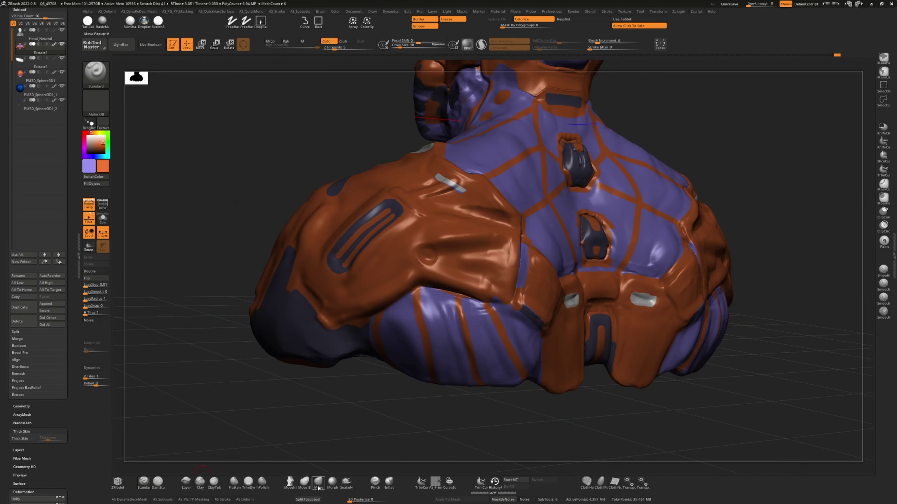
- Adjust the shape of the orange shoulder with the Move brush and quick-save the project
left_click(318, 482)
left_click_drag(272, 244, 674, 254)
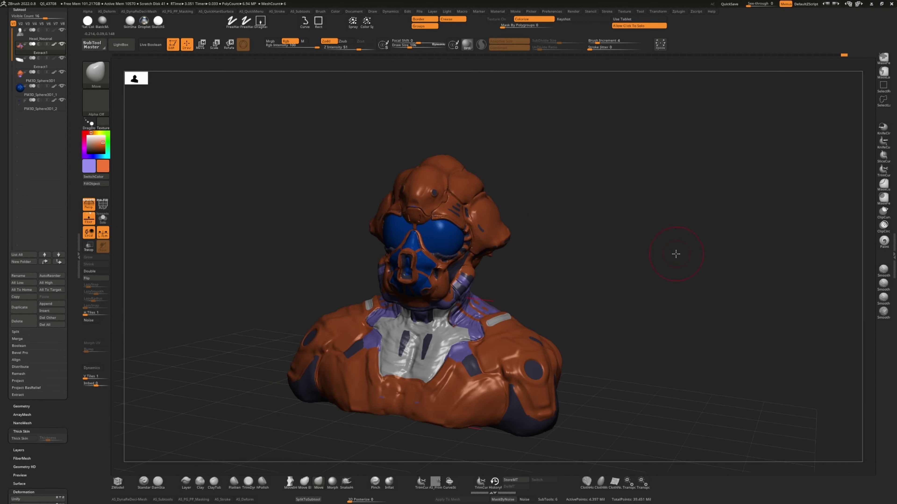
left_click(729, 4)
- Try to apply a Project Primitive deformer to the suit at the chest beside the shoulder
key("w")
left_click_drag(171, 224, 254, 257)
left_click(249, 305)
left_click(301, 288)
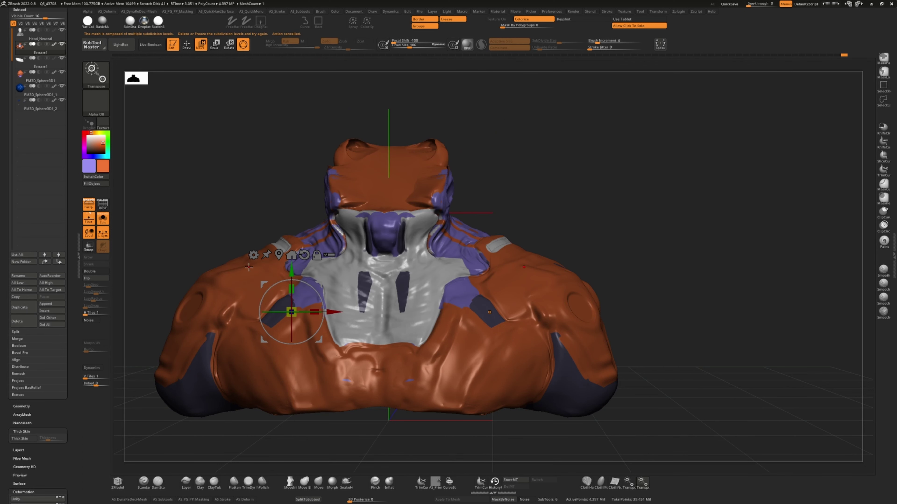
left_click(253, 256)
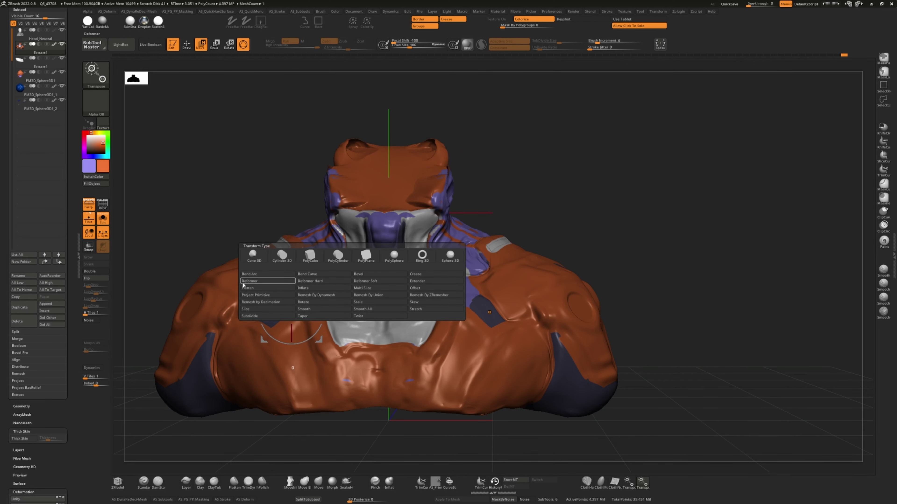
left_click(248, 296)
key("q")
- Sharpen the creases and panel edges of the orange shoulder and adjoining chest with the Pinch brush
left_click_drag(156, 304, 308, 289)
left_click(375, 482)
mouse_move(353, 445)
left_mouse_down()
mouse_move(371, 424)
mouse_move(406, 318)
mouse_move(454, 371)
left_mouse_up()
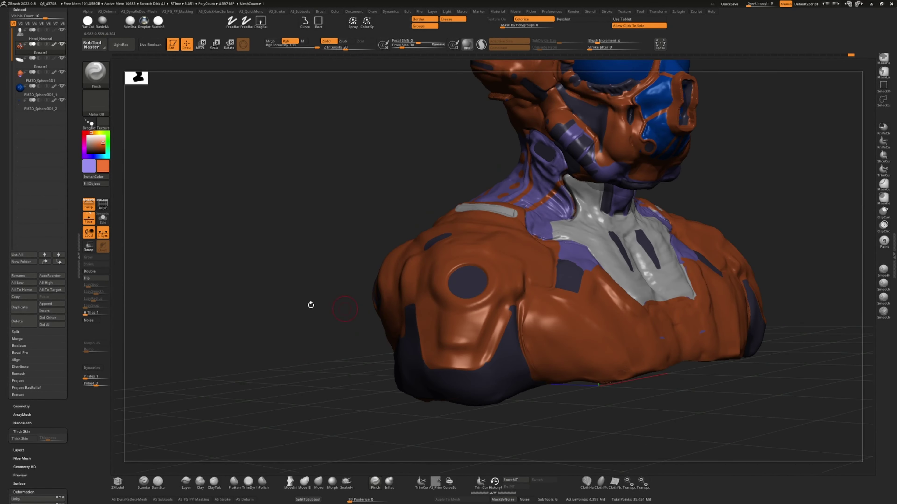
left_click_drag(311, 305, 348, 221)
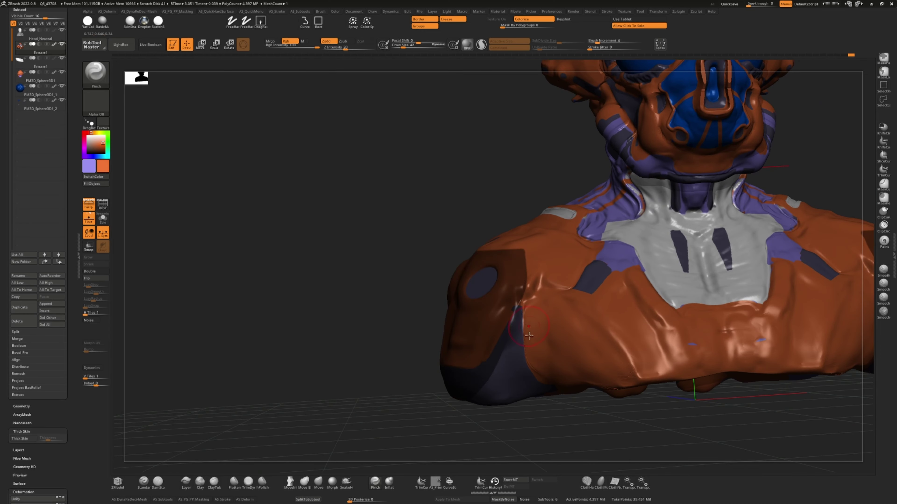
right_click_drag(523, 320, 294, 290)
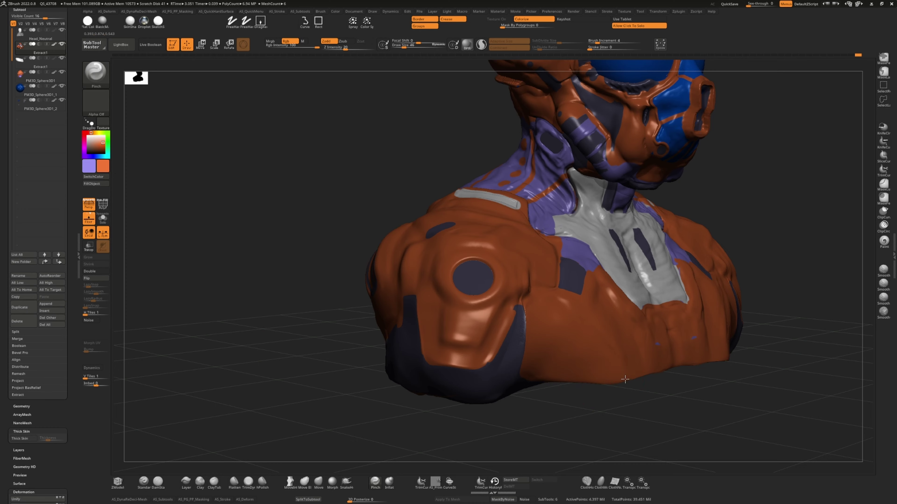
mouse_move(582, 392)
right_mouse_down()
mouse_move(306, 314)
mouse_move(667, 357)
right_mouse_up()
- Adjust the lower edge of the orange chest with the Move brush
key("b")
key("m")
key("v")
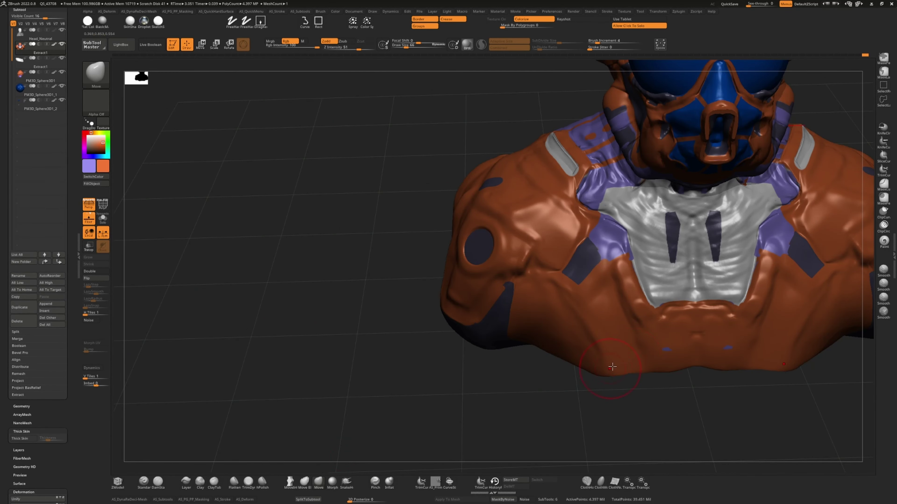
right_click_drag(445, 357, 529, 329)
- Rework the orange chest below the grey panel with the Standard brush and flatten its raised creases
key("b")
key("s")
key("t")
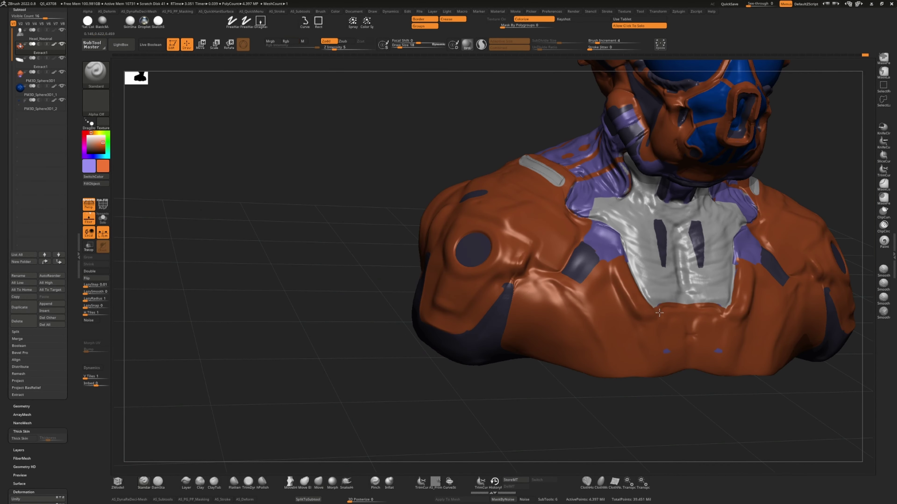
key("shift")
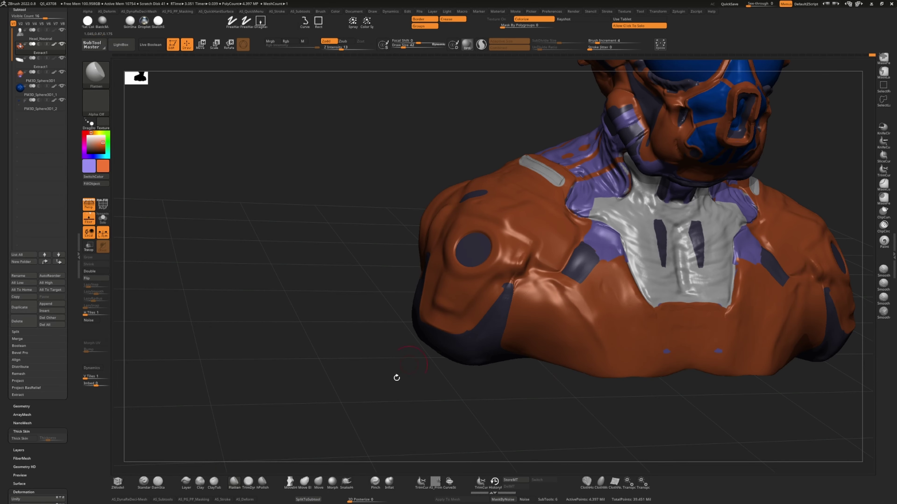
- Tighten the edges of the orange lower back plates with the Pinch brush
mouse_move(397, 377)
right_mouse_down()
mouse_move(490, 391)
mouse_move(647, 367)
mouse_move(350, 439)
mouse_move(344, 204)
mouse_move(540, 306)
right_mouse_up()
key("b")
key("p")
key("i")
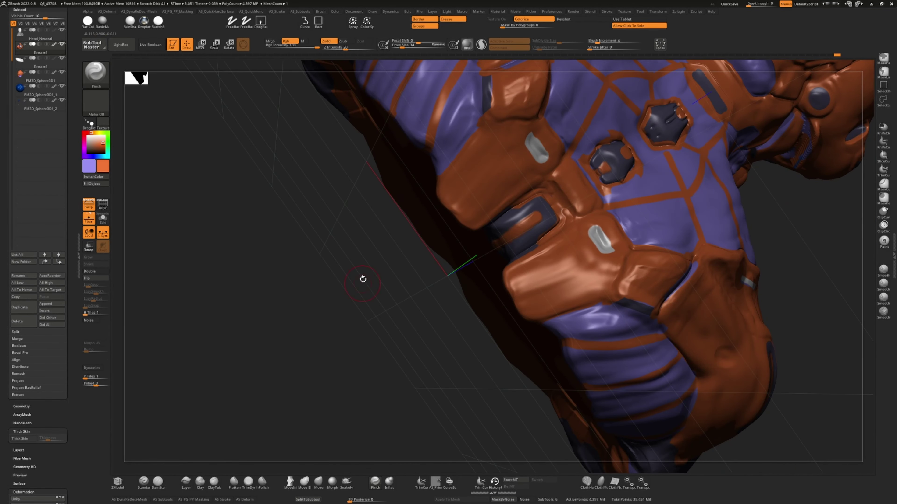
right_click_drag(363, 279, 459, 212)
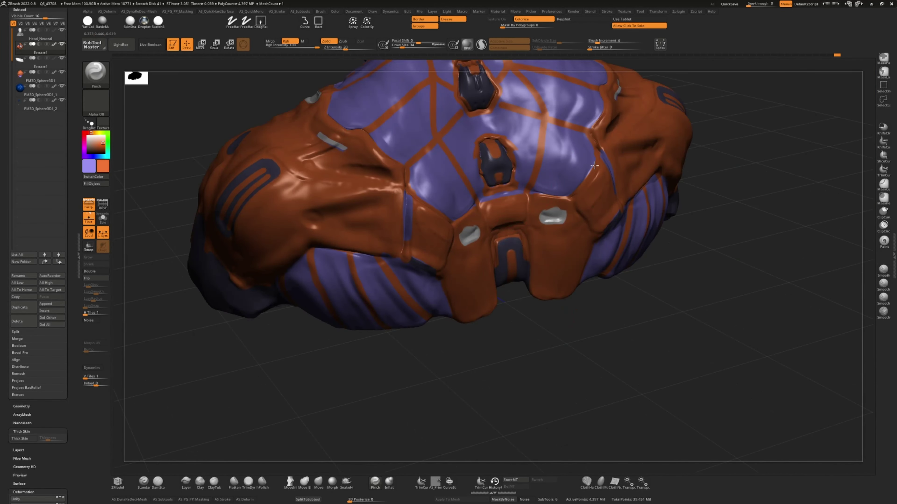
- Paint a dark grey panel on each orange plate flanking the purple mid-back, sampling the colour from the suit
key("b")
key("p")
key("a")
mouse_move(406, 371)
right_mouse_down()
mouse_move(410, 387)
mouse_move(366, 194)
right_mouse_up()
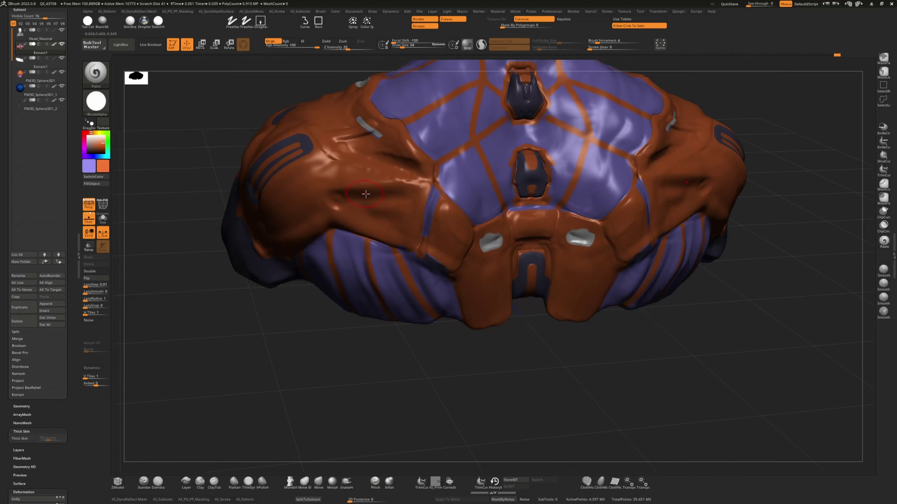
mouse_move(426, 244)
right_mouse_down()
mouse_move(314, 361)
mouse_move(275, 281)
right_mouse_up()
key("c")
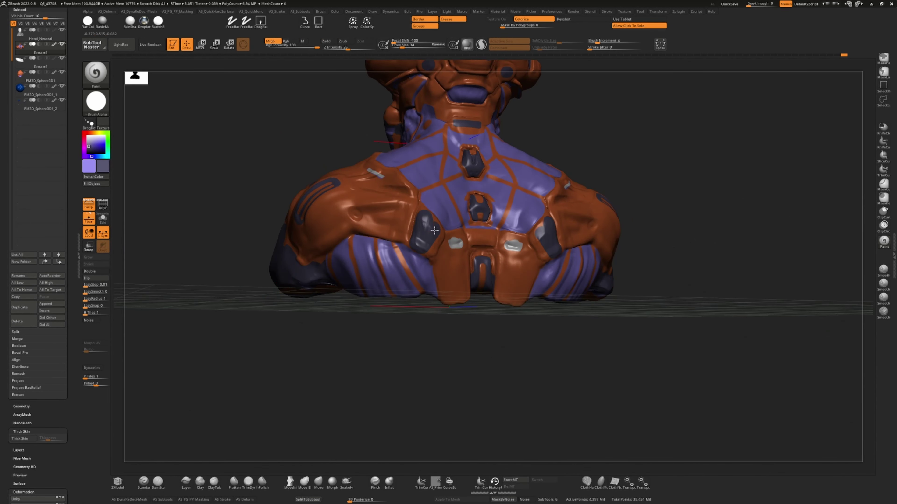
key("bracketleft")
key("bracketleft")
key("bracketleft")
key("bracketleft")
- Clean up the dark back panels, add diagonal orange stripes to them, and paint the grey lower-back inserts orange
mouse_move(412, 240)
right_mouse_down()
mouse_move(297, 326)
mouse_move(281, 315)
mouse_move(366, 284)
right_mouse_up()
key("bracketright")
key("bracketright")
key("bracketright")
left_click_drag(426, 205, 431, 268)
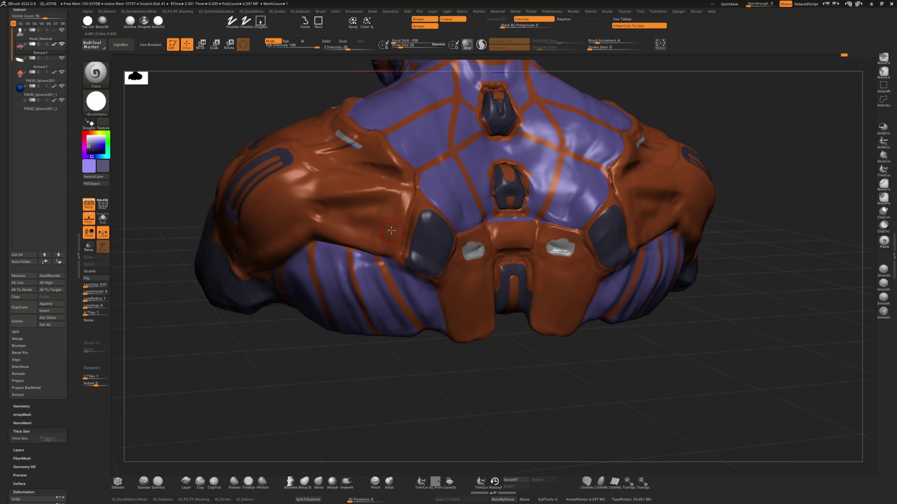
right_click_drag(414, 215, 473, 265)
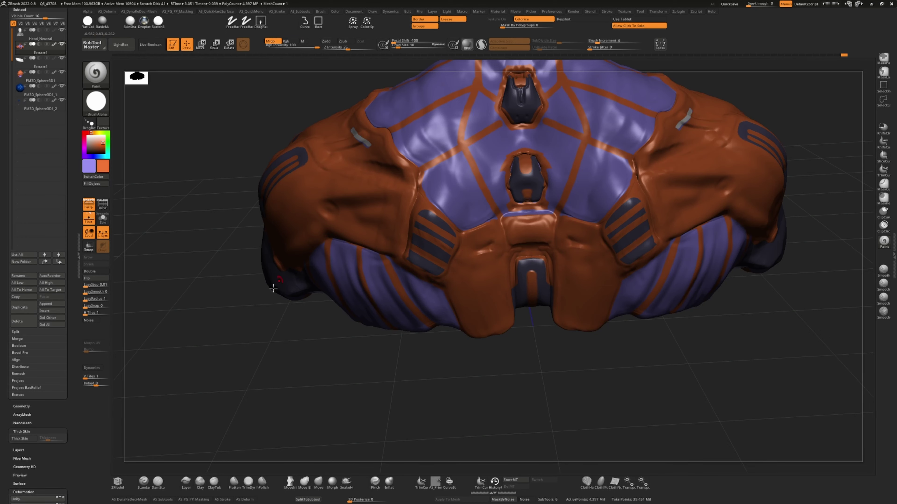
- Sculpt the orange lower back plates beside the spine into stacked, padded segments with the Clay brush
key("b")
key("c")
key("l")
mouse_move(273, 288)
right_mouse_down()
mouse_move(206, 356)
mouse_move(561, 230)
right_mouse_up()
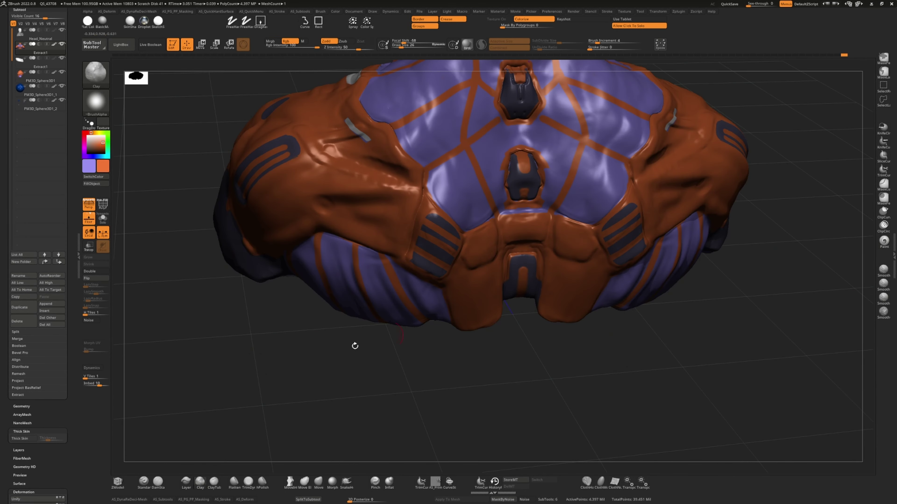
mouse_move(354, 344)
right_mouse_down()
mouse_move(298, 362)
mouse_move(461, 297)
right_mouse_up()
key("bracketleft")
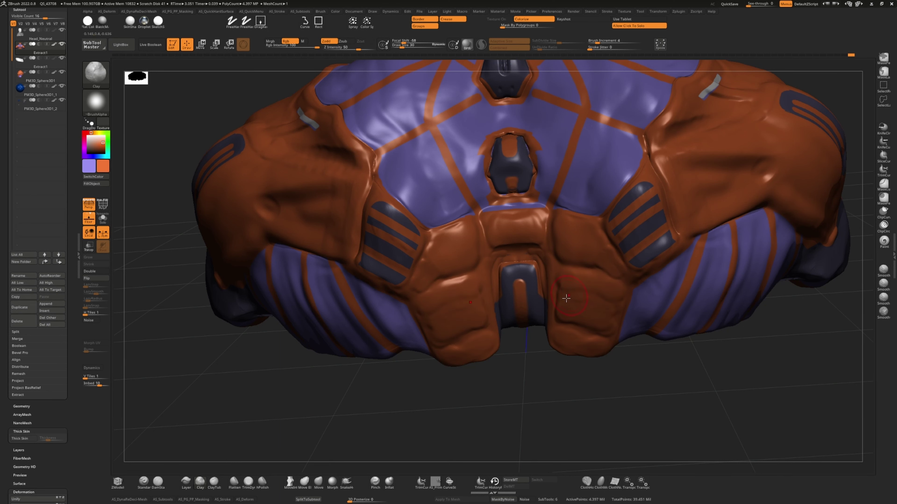
key("f")
right_click_drag(327, 379, 580, 286, "ctrl")
key("bracketright")
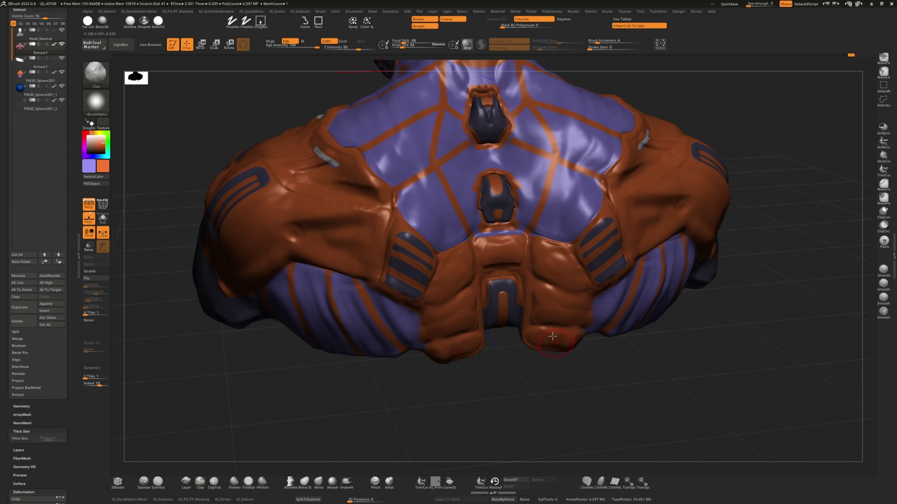
mouse_move(556, 317)
right_mouse_down()
mouse_move(252, 343)
mouse_move(241, 287)
mouse_move(546, 367)
mouse_move(290, 248)
mouse_move(312, 250)
mouse_move(540, 343)
mouse_move(255, 332)
mouse_move(366, 495)
right_mouse_up()
- Refine the orange suit's creases with the Pinch brush and its chest shape with the Move brush
key("b")
key("p")
key("i")
key("b")
key("m")
key("v")
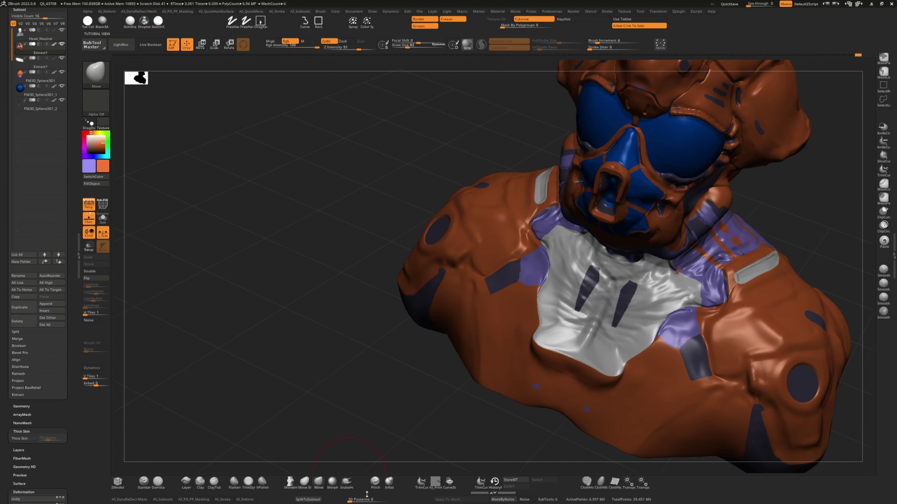
left_click(233, 483)
right_click_drag(235, 463, 243, 455)
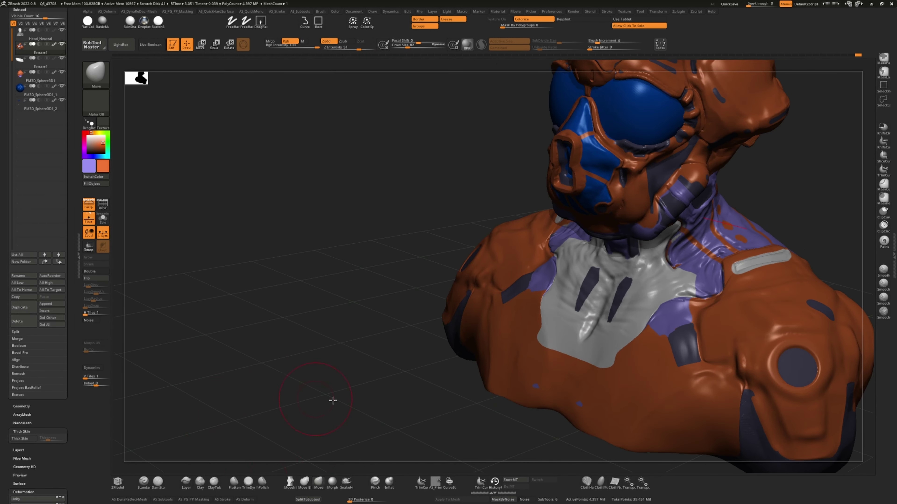
mouse_move(333, 401)
right_mouse_down("shift")
mouse_move(545, 343)
mouse_move(441, 268)
right_mouse_up("shift")
- Build up and smooth the border of the grey chest panel with the Clay and Standard brushes
left_click(200, 481)
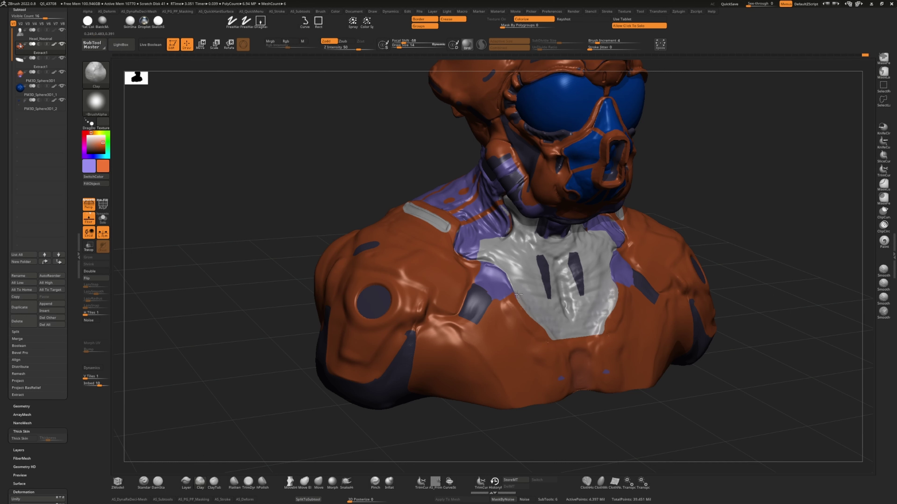
key("shift")
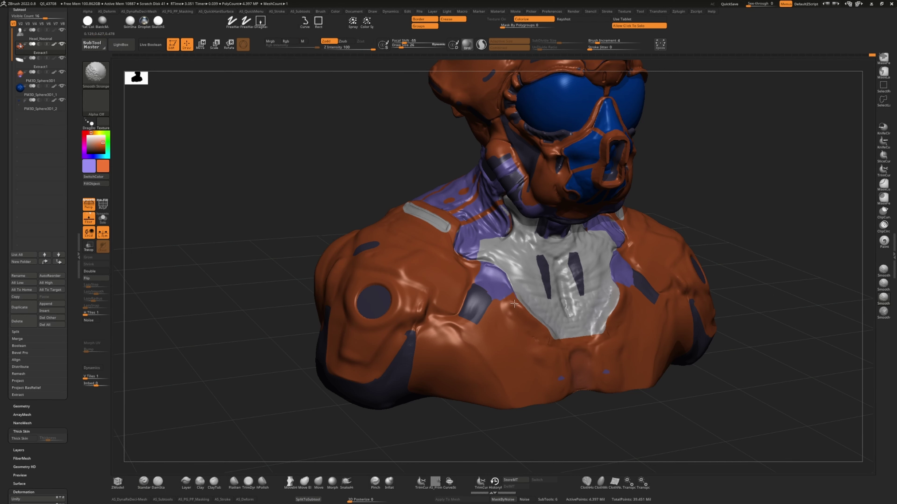
mouse_move(600, 302)
left_mouse_down()
mouse_move(291, 310)
mouse_move(582, 336)
left_mouse_up()
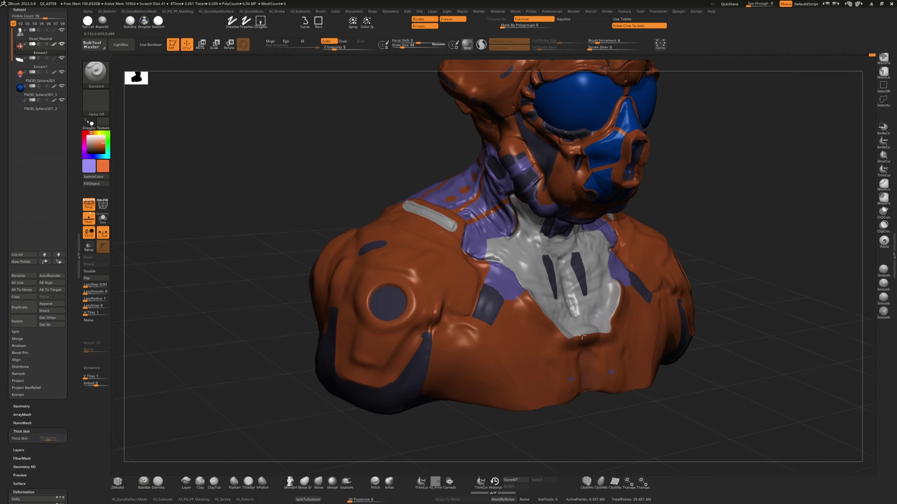
left_click_drag(486, 343, 352, 371)
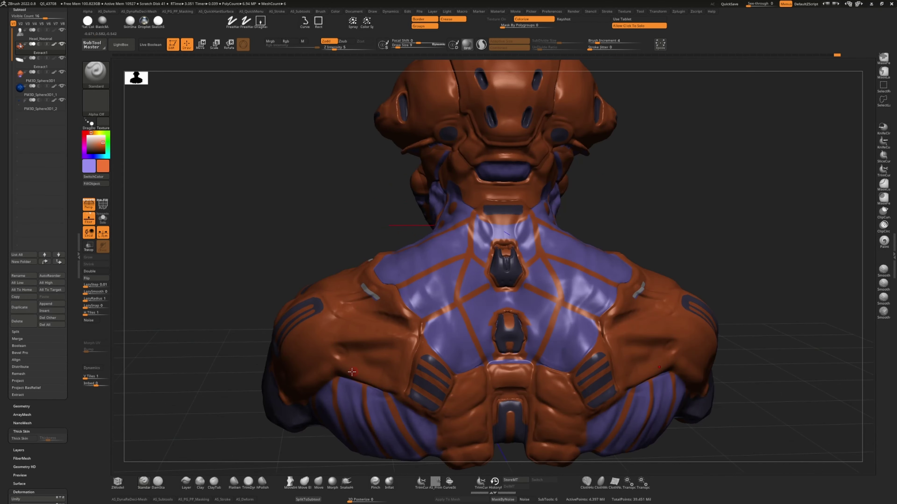
- Select the visor subtool, render the bust, and preview the whole figure with the 3D Posterize effect
left_click_drag(390, 345, 273, 256)
left_click(294, 209, "alt")
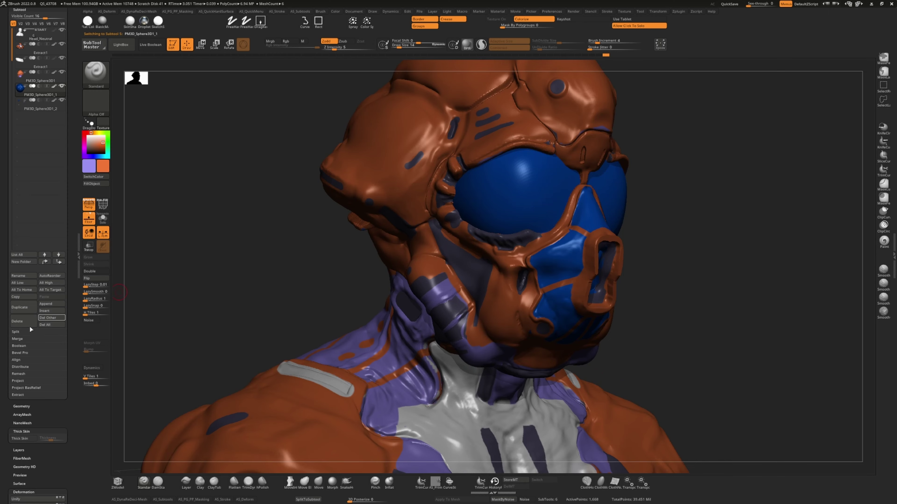
key("shift+r")
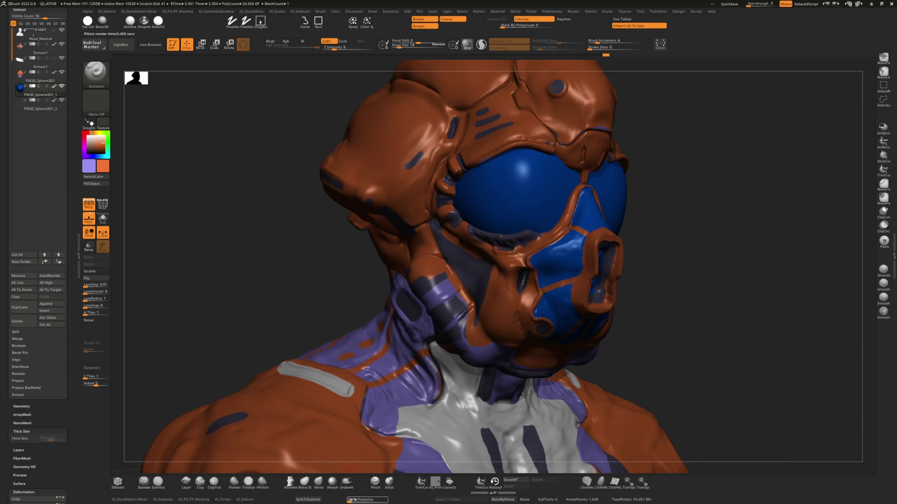
left_click_drag(277, 314, 278, 242, "alt")
left_click_drag(360, 499, 367, 500)
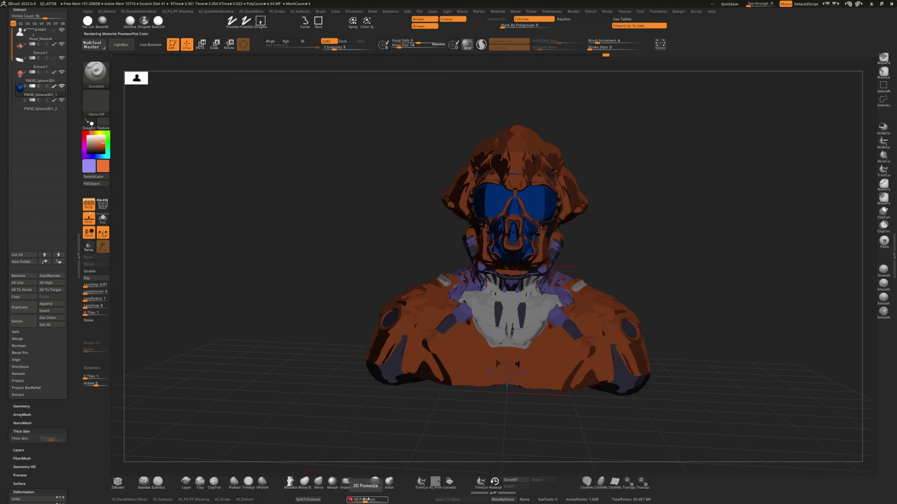
left_click_drag(331, 279, 222, 348, "alt")
- Select the suit subtool and carve rib-like creases into the grey chest panel with the DamStandard brush
left_click(490, 355, "alt")
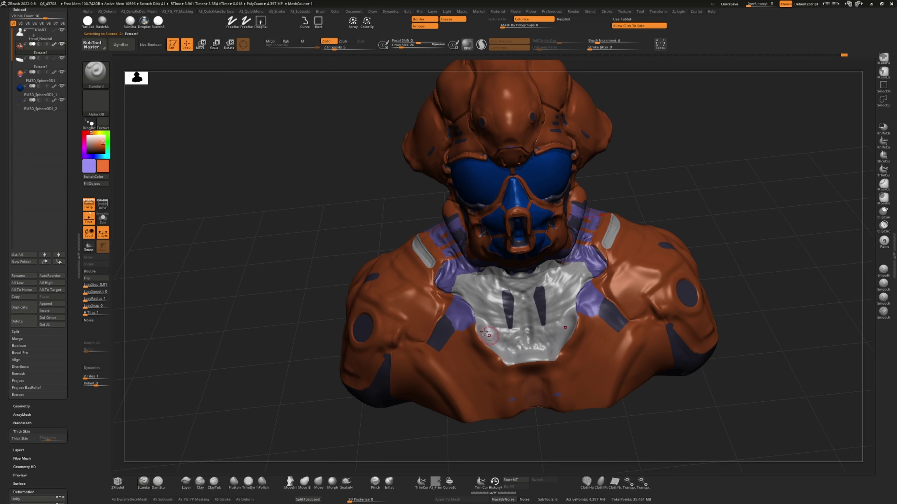
key("b")
key("d")
key("s")
left_click_drag(300, 268, 302, 310)
right_click_drag(476, 316, 484, 311)
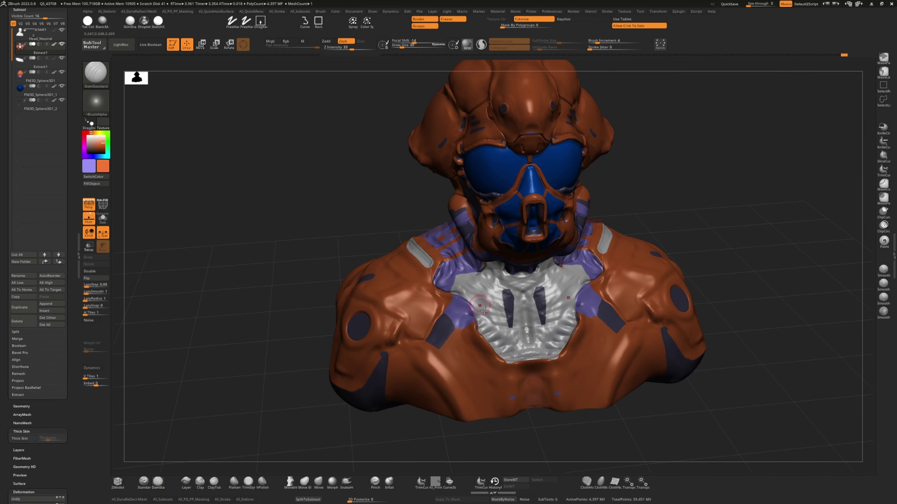
- Carve creases into the purple chest patches with the DamStandard brush and build them up with the Clay brush
right_click_drag(452, 277, 466, 280)
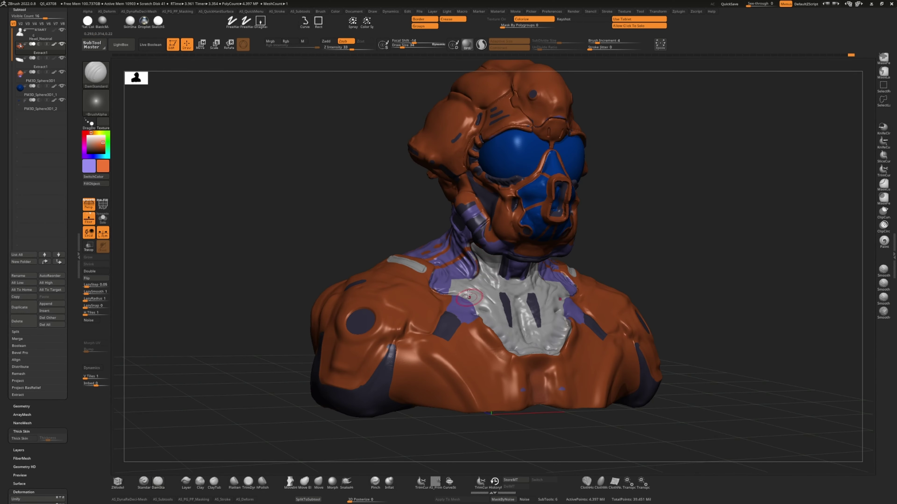
right_click_drag(468, 308, 454, 300)
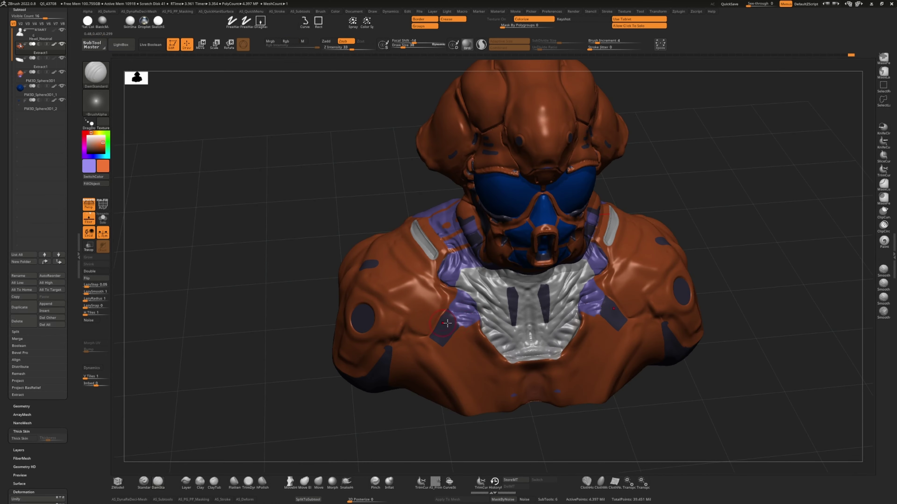
mouse_move(435, 339)
right_mouse_down()
mouse_move(190, 256)
mouse_move(215, 290)
mouse_move(211, 304)
right_mouse_up()
left_click(199, 482)
right_click_drag(353, 399, 477, 329)
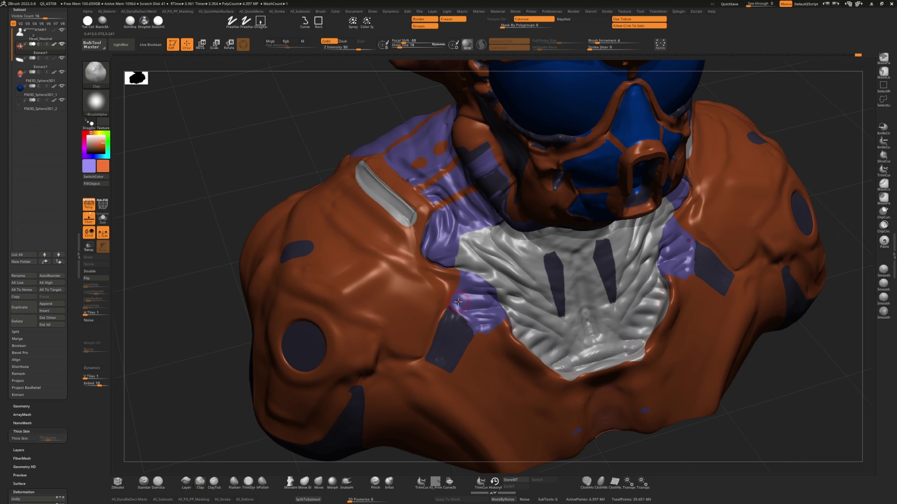
mouse_move(456, 272)
left_mouse_down()
mouse_move(636, 269)
mouse_move(533, 330)
mouse_move(632, 318)
mouse_move(604, 358)
left_mouse_up()
- Sculpt ribbed grooves into the dark chest patches and refine the grey panel's folds with the Standard brush
key("b")
key("s")
key("t")
right_click_drag(186, 399, 247, 354)
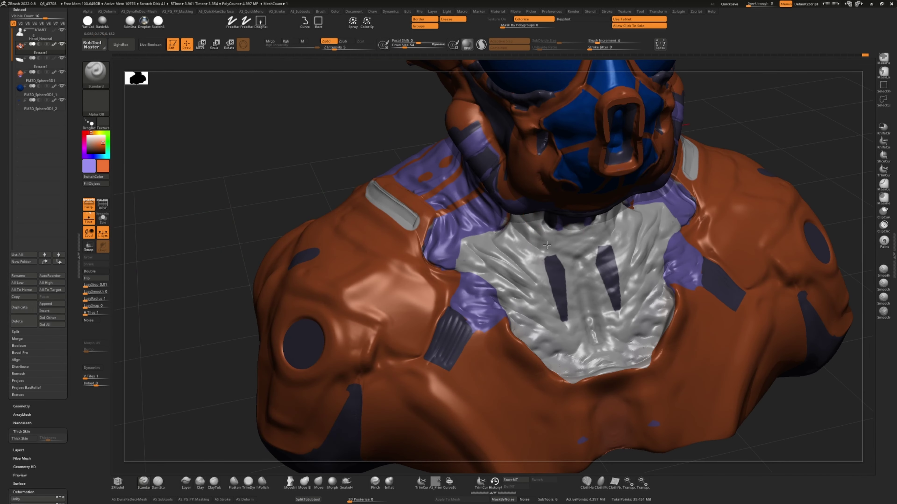
mouse_move(540, 229)
left_mouse_down()
mouse_move(583, 283)
mouse_move(600, 346)
left_mouse_up()
mouse_move(423, 248)
right_mouse_down()
mouse_move(260, 144)
mouse_move(528, 233)
right_mouse_up()
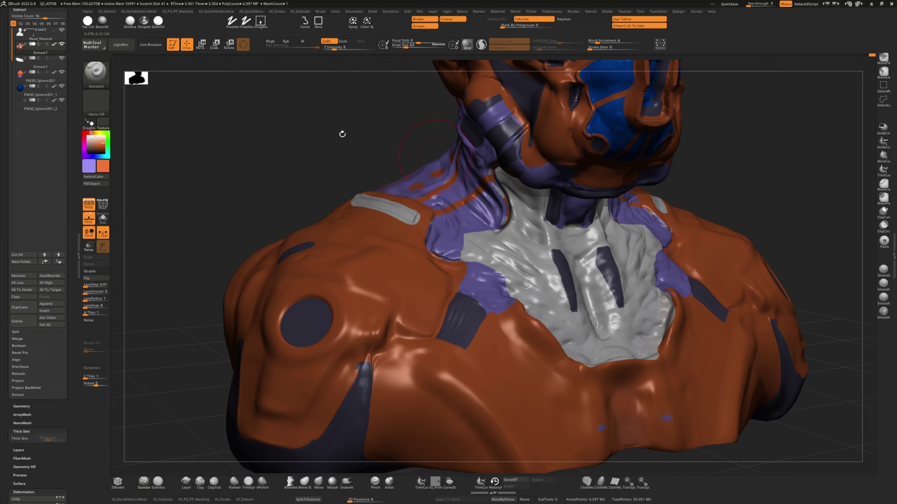
- Build up the chest around the grey panel with the Clay brush and sharpen the panel's border with the Pinch brush
mouse_move(340, 134)
right_mouse_down()
mouse_move(546, 255)
mouse_move(240, 166)
mouse_move(292, 274)
mouse_move(212, 354)
mouse_move(182, 491)
right_mouse_up()
key("b")
key("c")
key("l")
key("b")
key("p")
key("i")
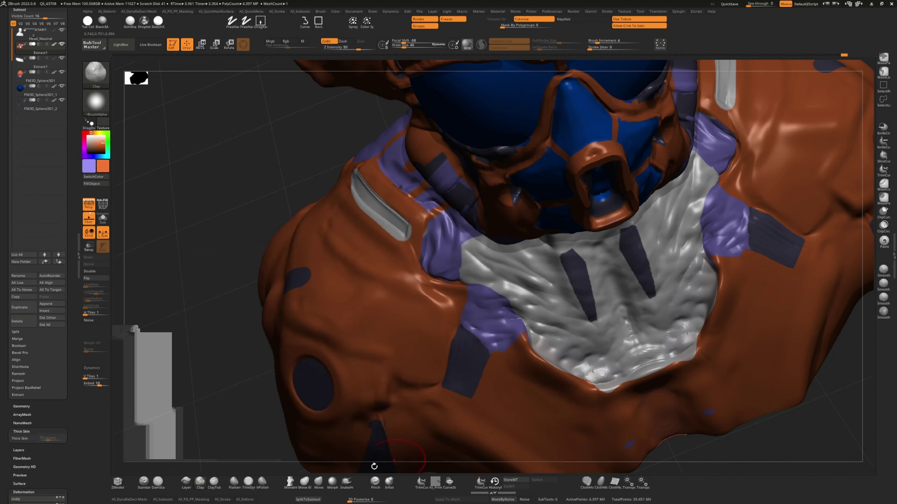
key("bracketleft")
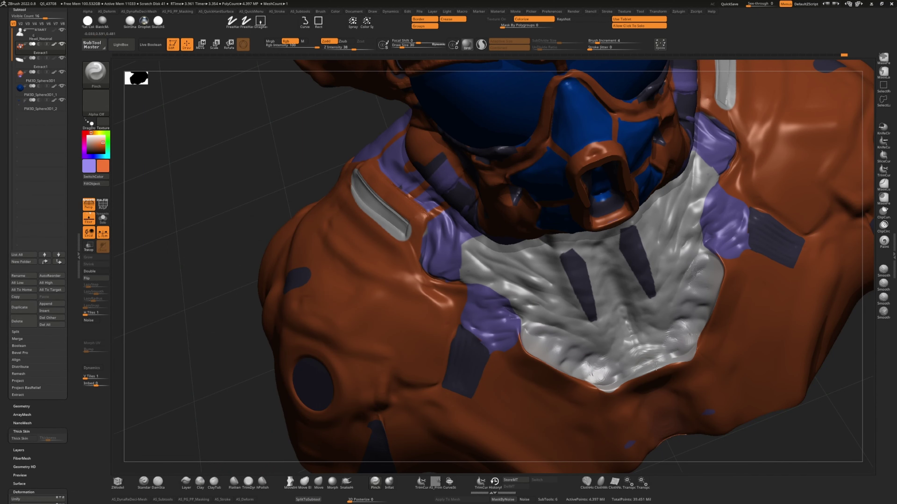
key("f")
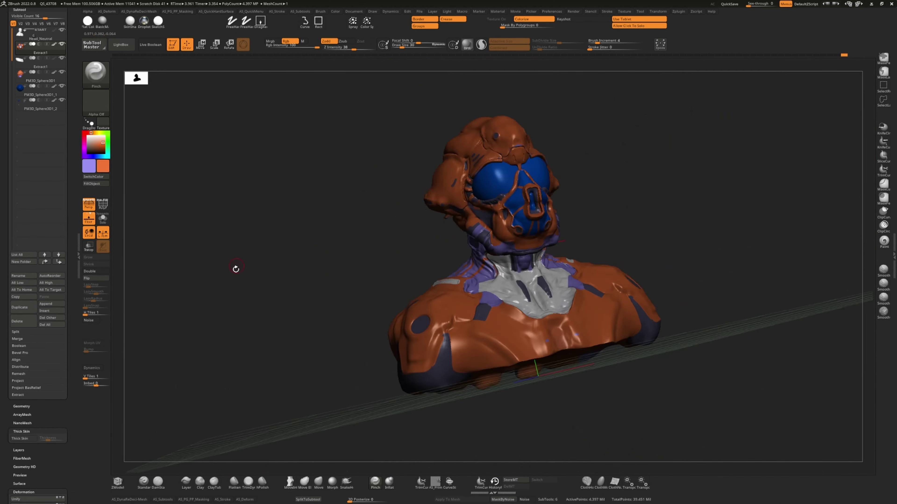
- Adjust the chest forms with the Move brush and paint a purple patch at the lower centre of the chest
mouse_move(237, 267)
right_mouse_down()
mouse_move(490, 295)
mouse_move(126, 351)
right_mouse_up()
key("b")
key("m")
key("v")
key("b")
key("p")
key("a")
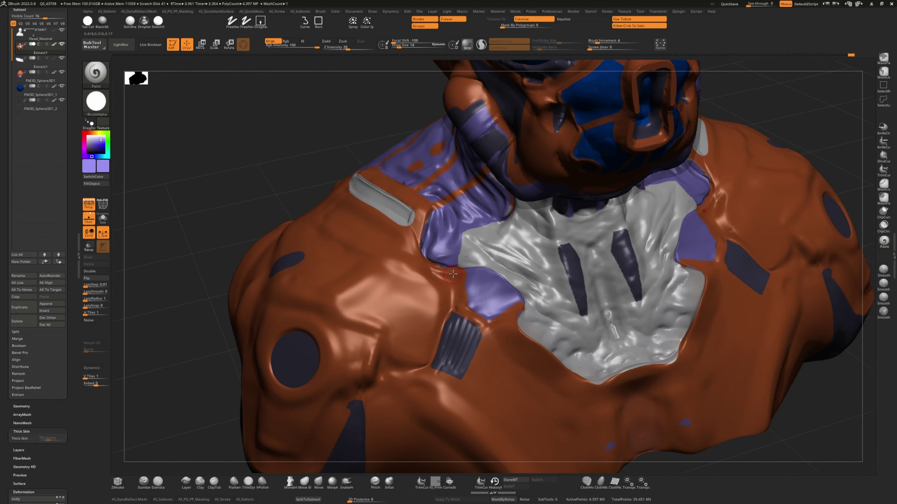
mouse_move(517, 298)
right_mouse_down()
mouse_move(248, 180)
mouse_move(600, 394)
right_mouse_up()
key("f")
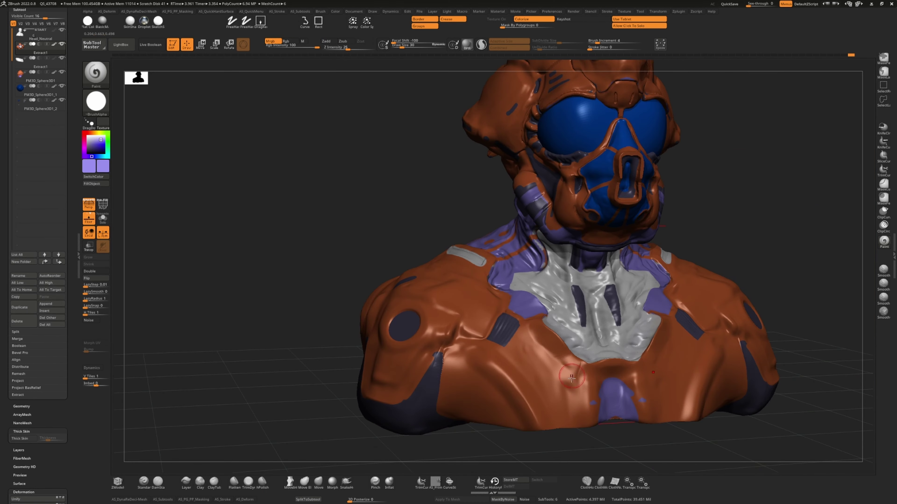
- Sample the suit's orange and paint dividing lines across the purple upper back with the Paint brush
key("c")
right_click_drag(180, 111, 422, 338)
key("c")
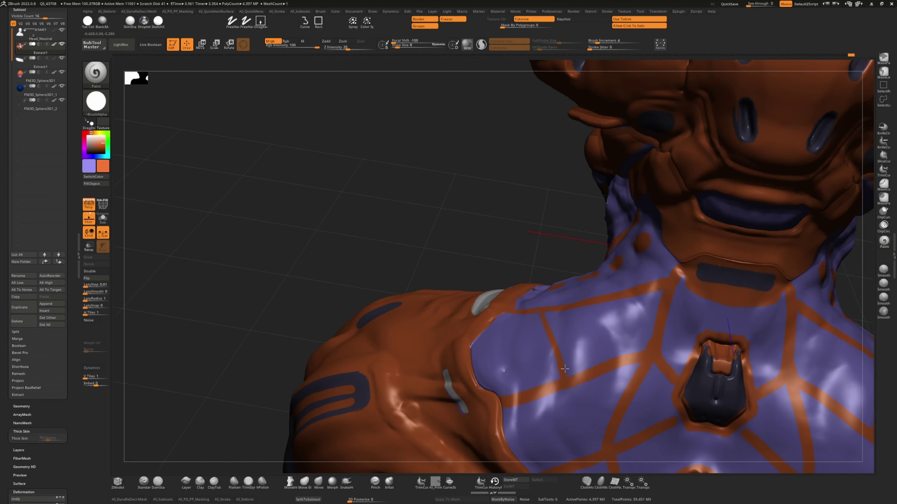
key("f")
key("bracketright")
key("bracketright")
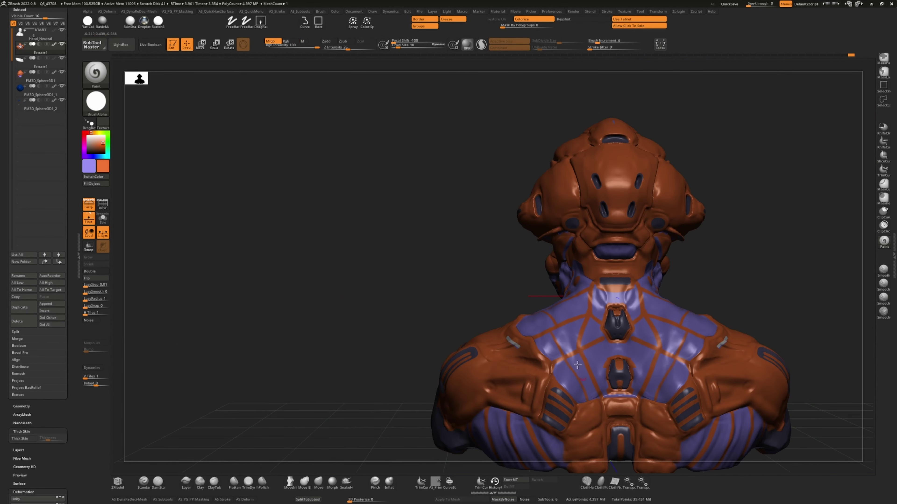
right_click_drag(585, 403, 476, 221)
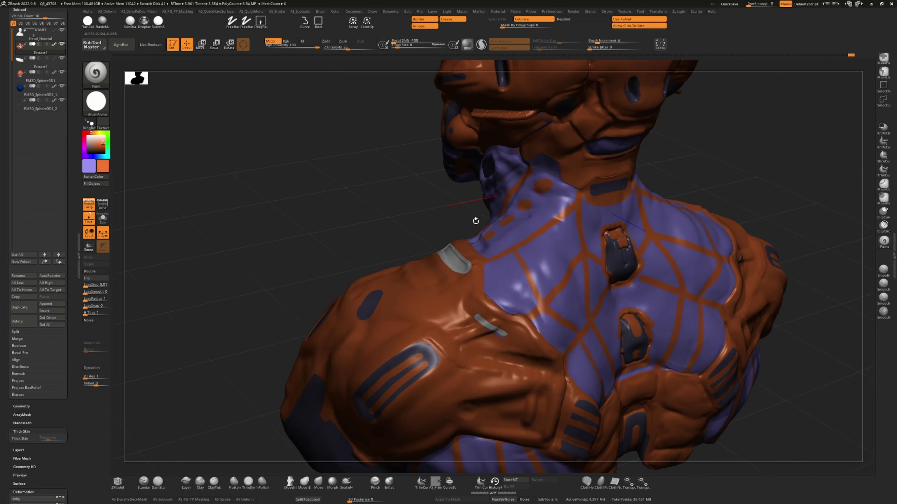
- Select the helmet subtool and refine the seams on the back of the helmet with the Standard brush
left_click(558, 220, "alt")
right_click_drag(558, 219, 314, 231)
key("f")
mouse_move(270, 440)
right_mouse_down()
mouse_move(322, 306)
mouse_move(343, 205)
mouse_move(499, 269)
mouse_move(406, 243)
mouse_move(338, 244)
mouse_move(192, 466)
mouse_move(481, 208)
mouse_move(382, 392)
mouse_move(194, 416)
mouse_move(338, 263)
mouse_move(420, 268)
mouse_move(314, 267)
mouse_move(188, 428)
right_mouse_up()
left_click(619, 20)
key("b")
key("s")
key("t")
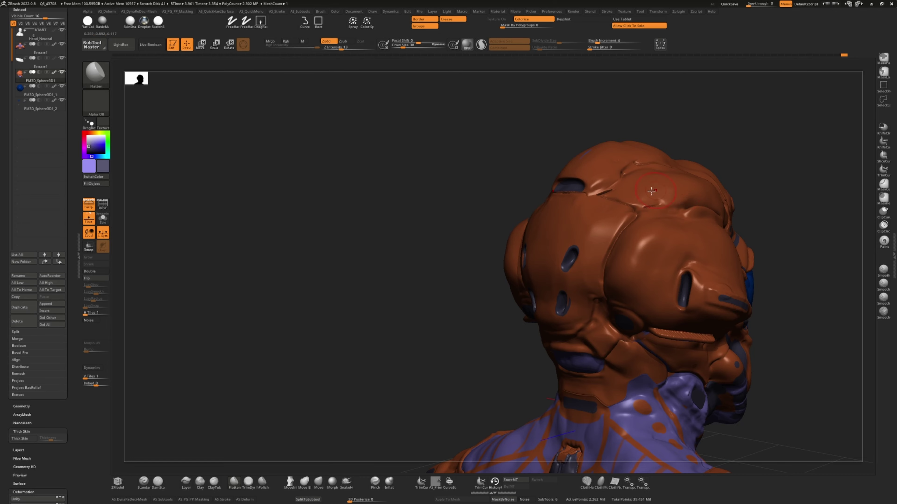
- Plane the helmet's upper and side plates with the Flatten brush
right_click_drag(651, 190, 683, 176)
right_click_drag(442, 204, 502, 186)
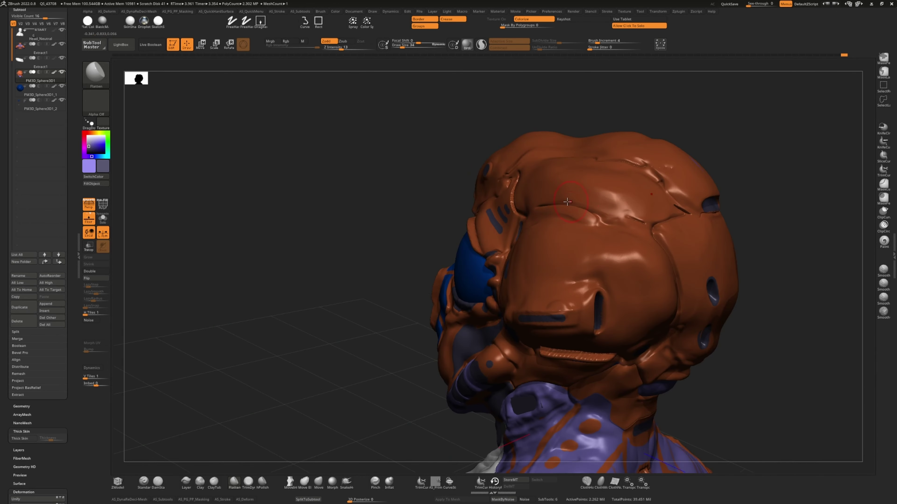
right_click_drag(567, 202, 557, 215)
mouse_move(279, 188)
right_mouse_down()
mouse_move(380, 166)
mouse_move(136, 366)
right_mouse_up()
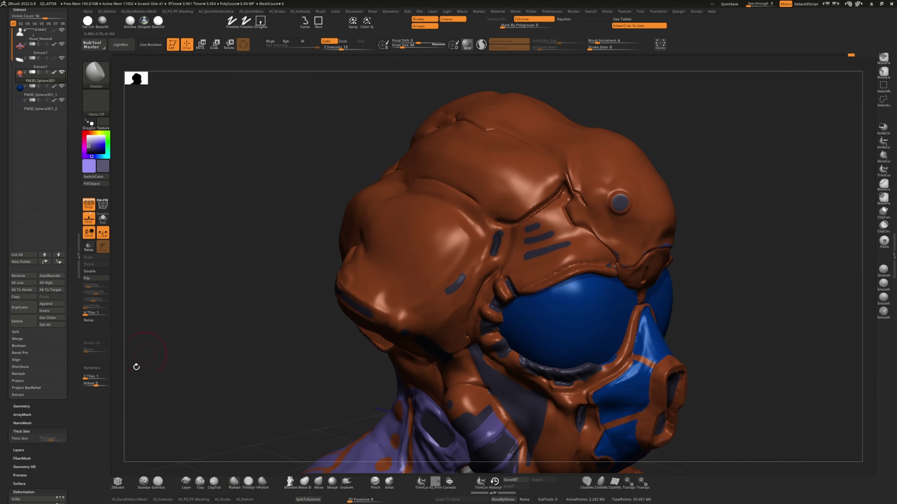
- Sculpt a raised double seam along the upper edge of the helmet's side lobe with the Standard brush
key("b")
key("s")
key("t")
right_click_drag(400, 176, 119, 307, "ctrl")
right_click_drag(499, 206, 507, 219, "alt")
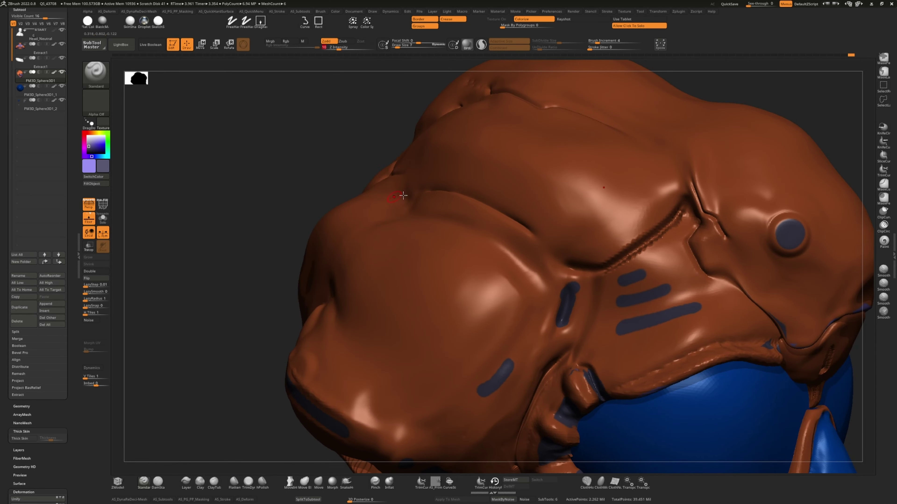
left_click_drag(403, 196, 494, 217)
mouse_move(420, 187)
left_mouse_down()
mouse_move(523, 219)
mouse_move(541, 237)
left_mouse_up()
- Extend the Standard brush seams around the helmet's upper plate towards the forehead
mouse_move(208, 250)
left_mouse_down()
mouse_move(214, 233)
mouse_move(216, 267)
mouse_move(226, 254)
left_mouse_up()
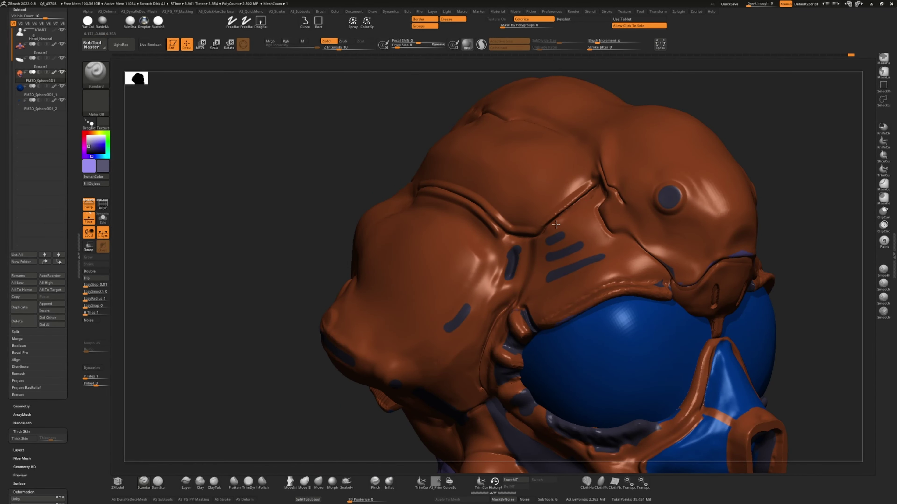
mouse_move(305, 207)
left_mouse_down()
mouse_move(206, 260)
mouse_move(593, 160)
left_mouse_up()
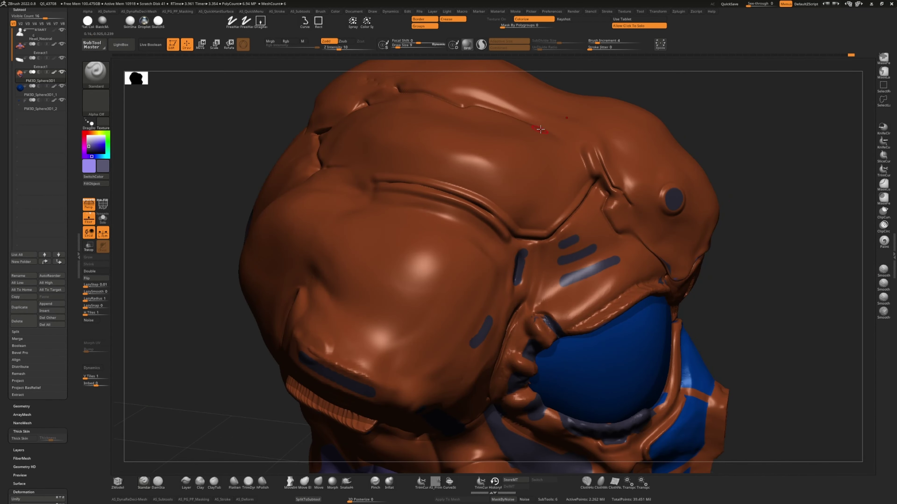
right_click_drag(595, 159, 599, 154)
mouse_move(208, 170)
left_mouse_down()
mouse_move(265, 255)
mouse_move(407, 142)
mouse_move(681, 177)
mouse_move(600, 142)
left_mouse_up()
- Build up and smooth the forehead bulges and the brow edge above the goggles with the Clay brush
key("b")
key("c")
key("l")
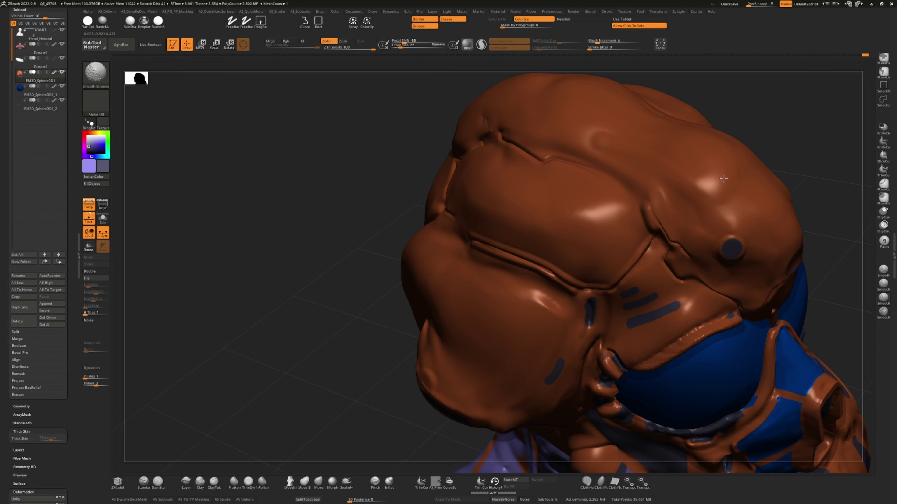
mouse_move(389, 177)
left_mouse_down("shift")
mouse_move(372, 193)
mouse_move(591, 202)
left_mouse_up("shift")
left_click_drag(406, 116, 340, 146)
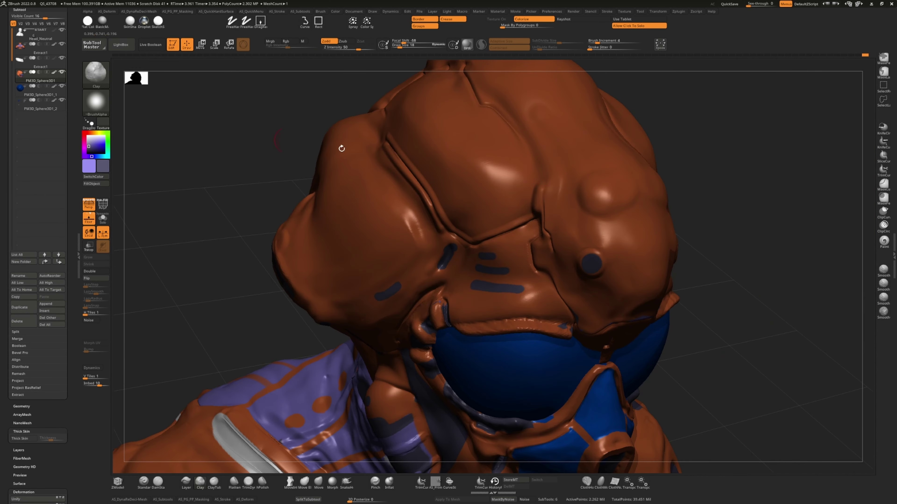
mouse_move(318, 176)
left_mouse_down()
mouse_move(233, 226)
mouse_move(460, 341)
left_mouse_up()
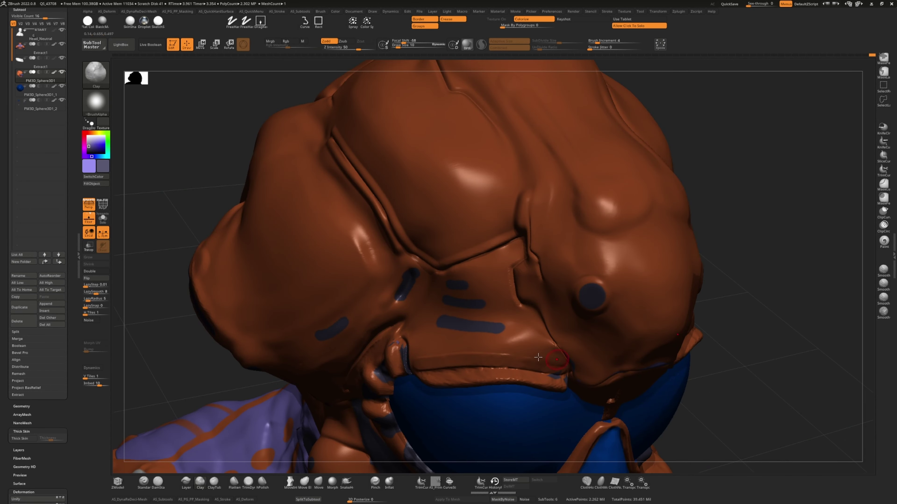
mouse_move(538, 357)
left_mouse_down("alt")
mouse_move(201, 200)
mouse_move(240, 208)
mouse_move(221, 159)
mouse_move(459, 158)
left_mouse_up("alt")
- Sculpt a parallel ridge along the helmet's upper plate seam with the Standard brush
key("b")
key("s")
key("t")
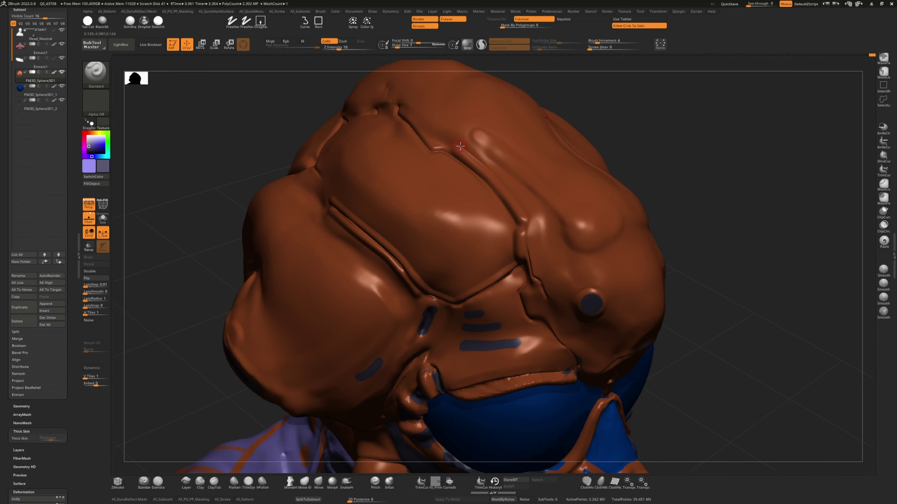
key("shift")
key("f")
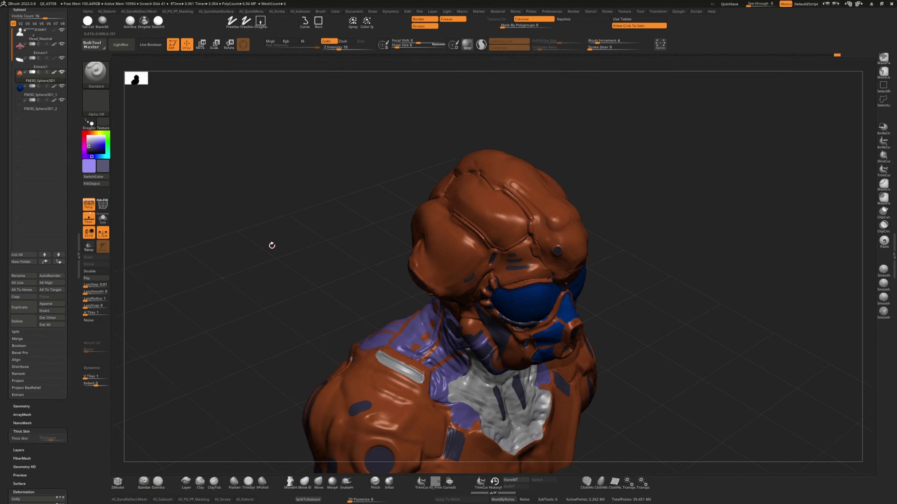
- Flatten the helmet's side lobes, upper plates and back plate with the Flatten brush
left_click_drag(317, 175, 471, 256)
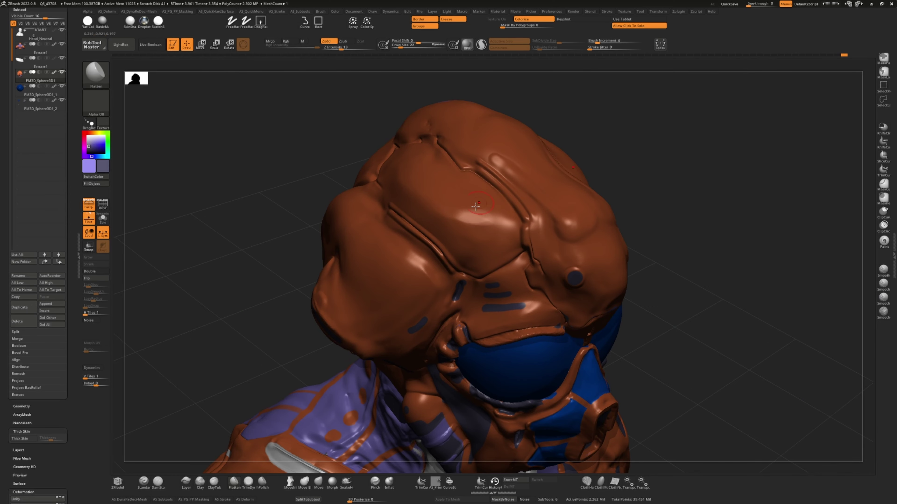
mouse_move(476, 205)
left_mouse_down()
mouse_move(320, 215)
mouse_move(262, 166)
mouse_move(297, 224)
mouse_move(449, 311)
left_mouse_up()
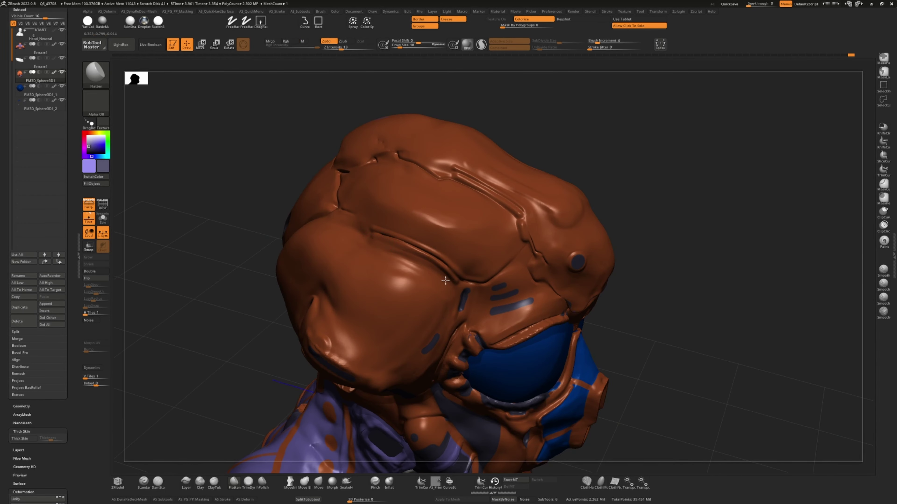
mouse_move(446, 280)
left_mouse_down()
mouse_move(228, 208)
mouse_move(388, 228)
left_mouse_up()
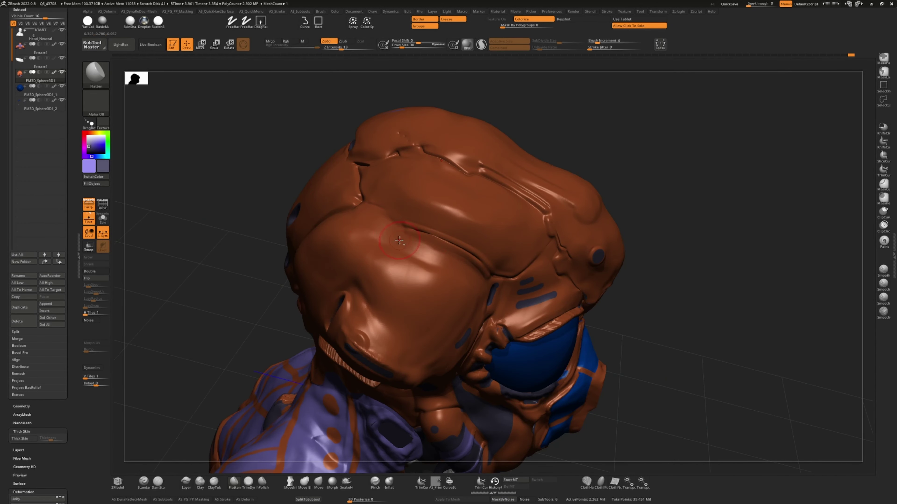
left_click_drag(621, 387, 533, 300)
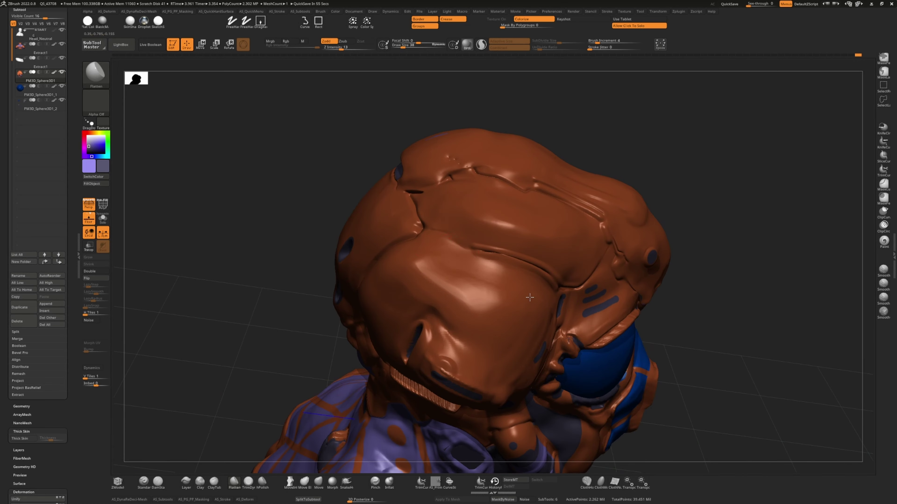
mouse_move(430, 305)
left_mouse_down()
mouse_move(275, 236)
mouse_move(291, 268)
mouse_move(351, 260)
mouse_move(589, 264)
mouse_move(399, 241)
left_mouse_up()
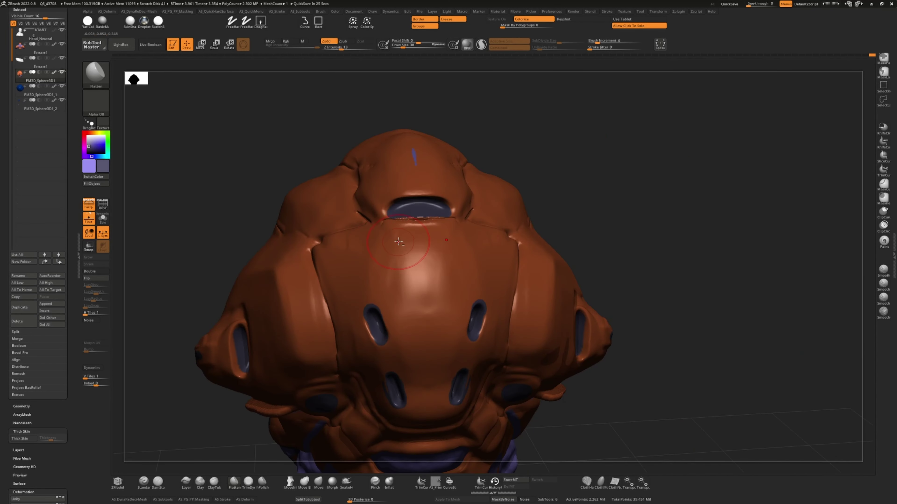
- Refine the back plate around the dark slots of the helmet with the Clay and Standard brushes
left_click(200, 481)
left_click(143, 481)
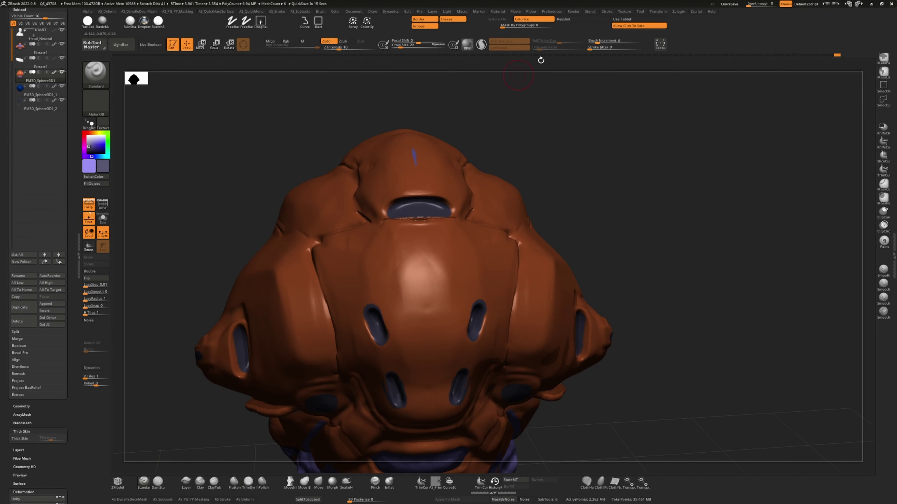
left_click_drag(340, 125, 268, 148)
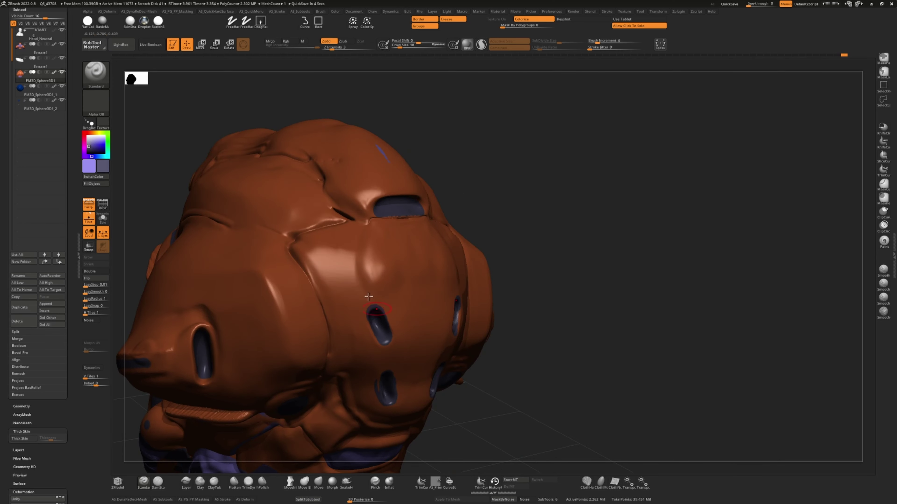
left_click_drag(353, 424, 432, 410)
mouse_move(165, 368)
left_mouse_down()
mouse_move(168, 264)
mouse_move(209, 266)
mouse_move(392, 369)
mouse_move(226, 301)
mouse_move(240, 270)
mouse_move(344, 325)
left_mouse_up()
- Paint the dark slots on the back of the helmet orange with the Paint brush
left_click(106, 80)
left_click(133, 80)
mouse_move(332, 305)
right_mouse_down()
mouse_move(224, 256)
mouse_move(202, 331)
mouse_move(224, 286)
mouse_move(244, 290)
mouse_move(188, 337)
right_mouse_up()
key("b")
key("p")
key("a")
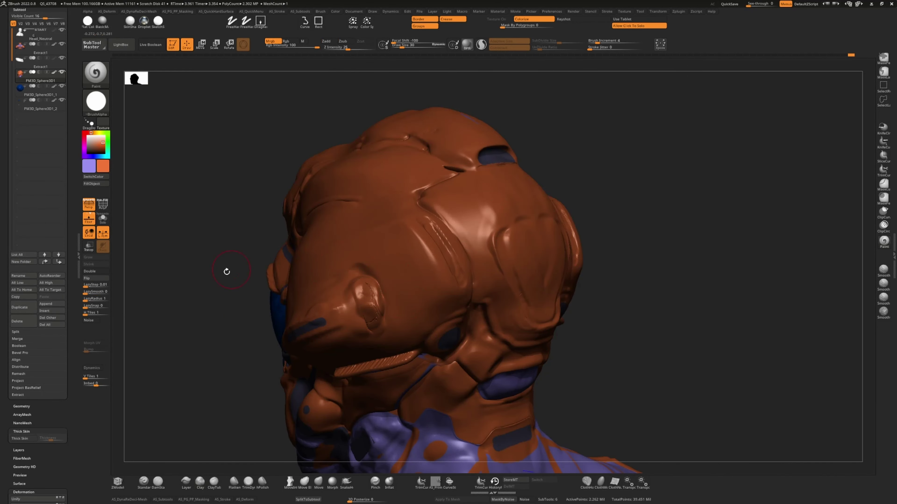
right_click_drag(226, 272, 473, 359)
mouse_move(414, 230)
right_mouse_down()
mouse_move(272, 286)
mouse_move(245, 276)
mouse_move(278, 278)
right_mouse_up()
- Adjust the helmet's lower back with the Move brush and select the suit subtool
key("b")
key("m")
key("v")
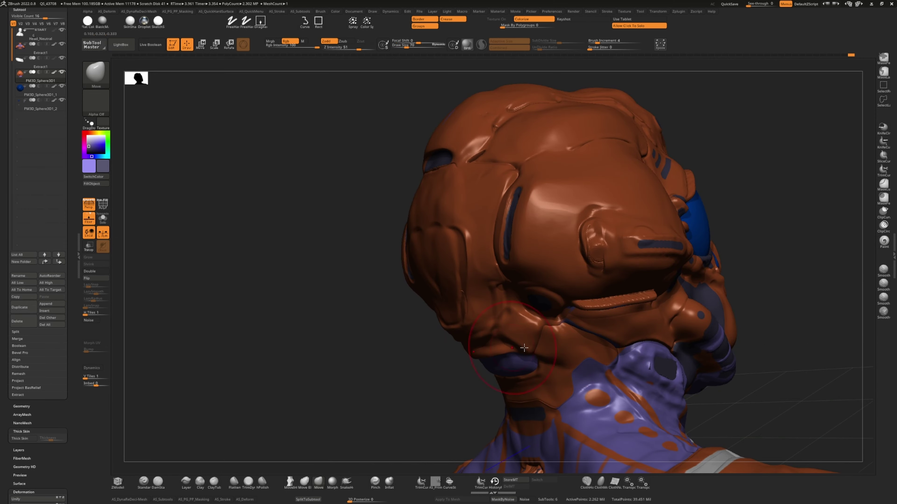
left_click(524, 348, "alt")
right_click_drag(524, 348, 623, 353)
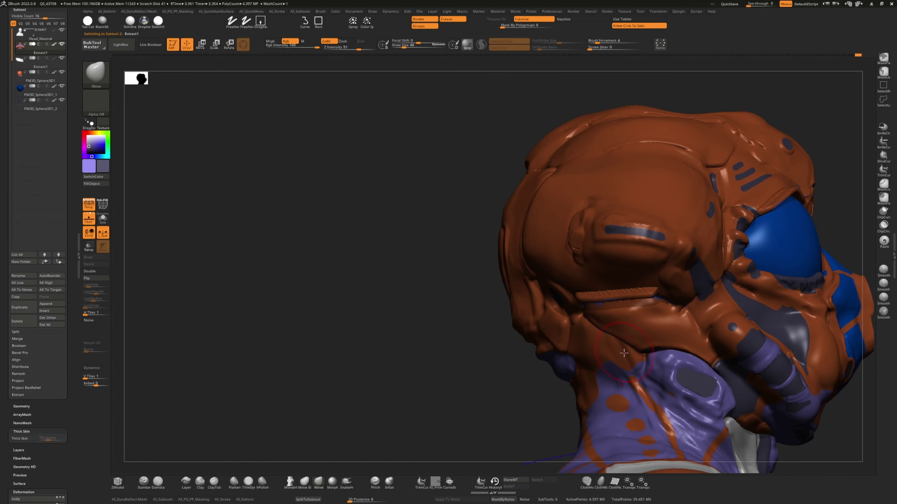
- Refine the suit's orange collar area below the helmet's side with the Clay and Standard brushes
key("b")
key("c")
key("l")
mouse_move(243, 468)
right_mouse_down()
mouse_move(509, 316)
mouse_move(278, 377)
mouse_move(595, 341)
right_mouse_up()
key("b")
key("s")
key("t")
right_click_drag(639, 359, 316, 357)
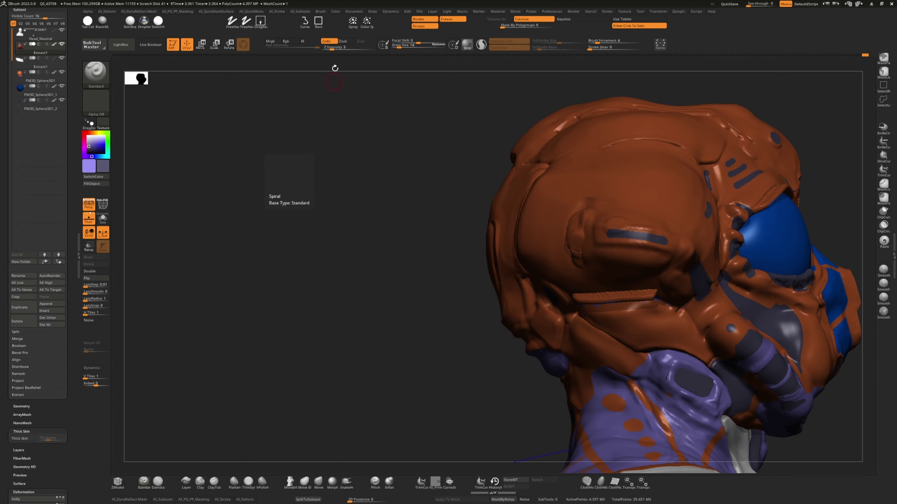
- Sculpt the padded ridges under the helmet's side and the neck area beneath with the Standard brush, switching between the helmet and suit subtools
left_click(565, 297, "alt")
mouse_move(565, 297)
right_mouse_down("alt")
mouse_move(448, 312)
mouse_move(632, 336)
right_mouse_up("alt")
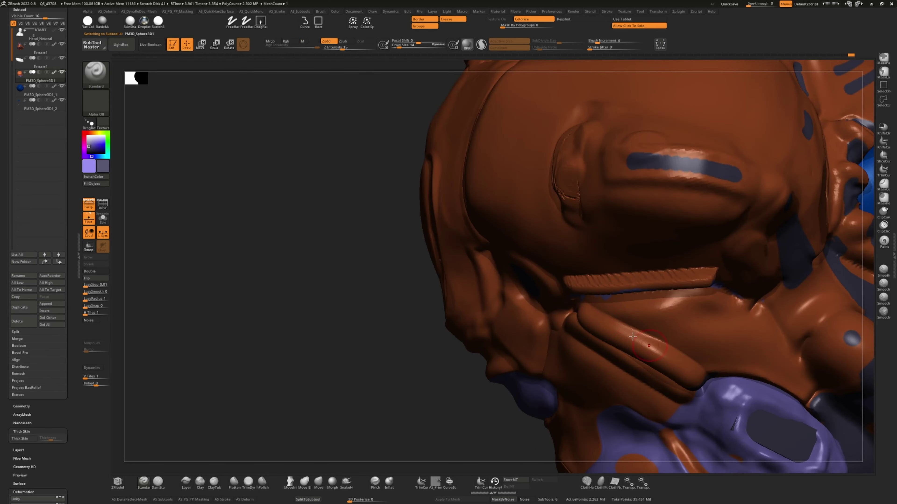
mouse_move(536, 319)
right_mouse_down("alt")
mouse_move(557, 374)
mouse_move(618, 381)
right_mouse_up("alt")
left_click(576, 378, "alt")
mouse_move(720, 374)
right_mouse_down()
mouse_move(444, 373)
mouse_move(531, 374)
mouse_move(327, 343)
mouse_move(513, 275)
right_mouse_up()
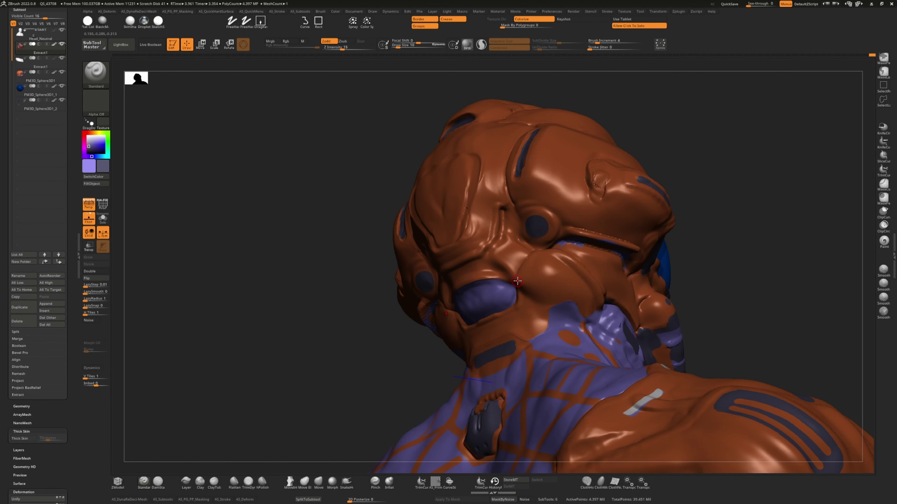
mouse_move(577, 306)
right_mouse_down()
mouse_move(390, 281)
mouse_move(372, 344)
mouse_move(331, 369)
mouse_move(386, 334)
mouse_move(335, 325)
mouse_move(367, 336)
mouse_move(355, 326)
mouse_move(419, 270)
mouse_move(342, 293)
mouse_move(293, 255)
mouse_move(391, 200)
mouse_move(336, 263)
mouse_move(403, 208)
right_mouse_up()
- Paint the lower side of the helmet orange with the Paint brush
key("b")
key("p")
key("a")
right_click_drag(204, 289, 314, 238)
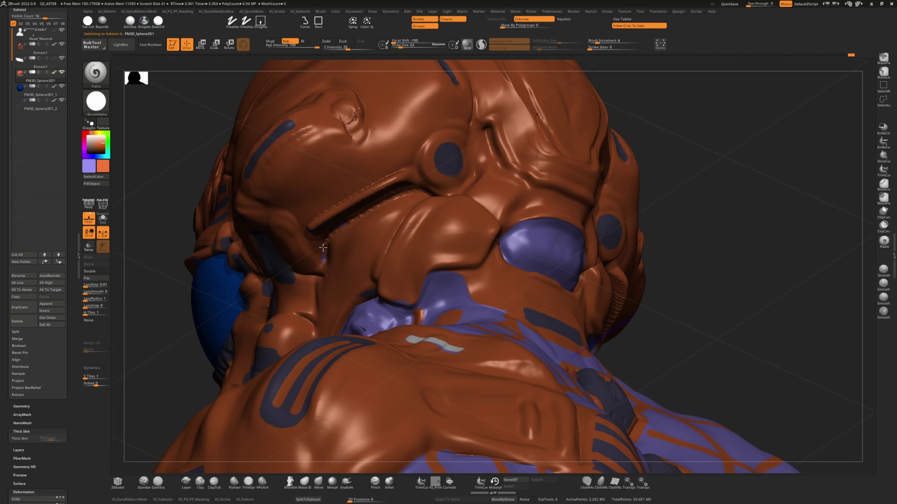
mouse_move(323, 248)
right_mouse_down()
mouse_move(655, 341)
mouse_move(258, 236)
mouse_move(244, 262)
mouse_move(312, 262)
mouse_move(283, 248)
mouse_move(257, 278)
mouse_move(410, 279)
right_mouse_up()
- Sculpt ridges into the helmet's dark cheek area with the Standard brush and paint orange stripes across them
key("b")
key("s")
key("t")
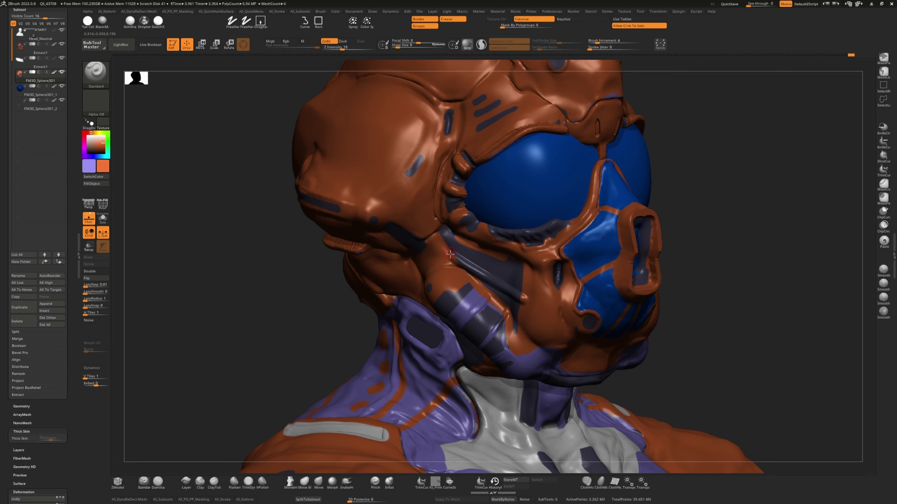
mouse_move(451, 254)
right_mouse_down()
mouse_move(221, 262)
mouse_move(178, 303)
mouse_move(337, 279)
mouse_move(266, 279)
mouse_move(475, 254)
right_mouse_up()
key("b")
key("p")
key("a")
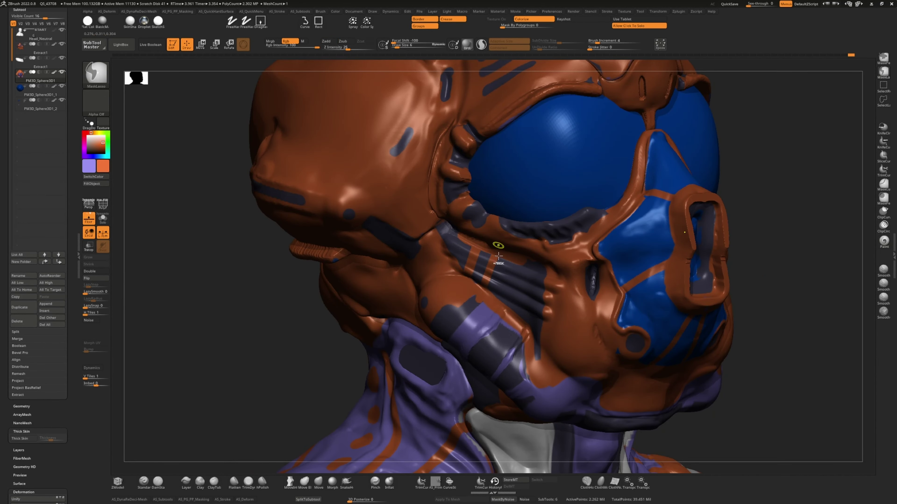
- Render a preview of the whole bust and examine its colour layout from front and back with 3D Posterize raised
mouse_move(346, 266)
right_mouse_down()
mouse_move(296, 353)
mouse_move(322, 255)
mouse_move(309, 260)
mouse_move(313, 249)
mouse_move(350, 262)
mouse_move(351, 277)
right_mouse_up()
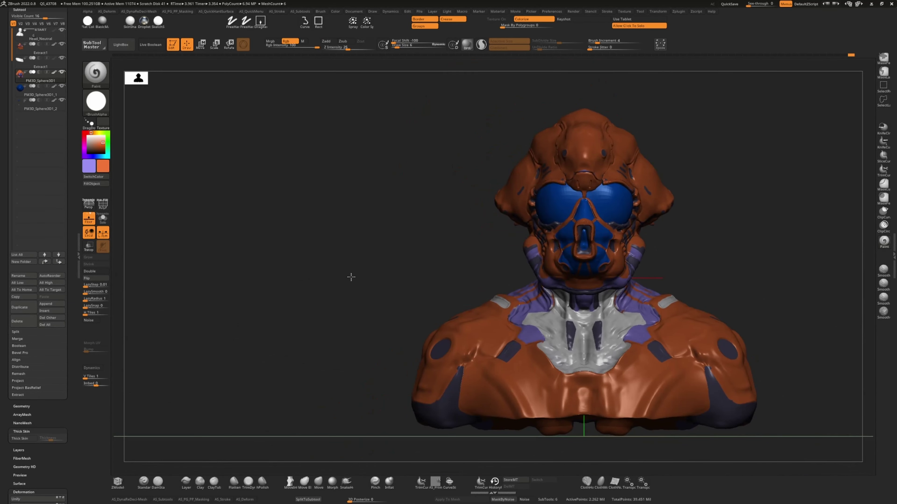
left_click(465, 45)
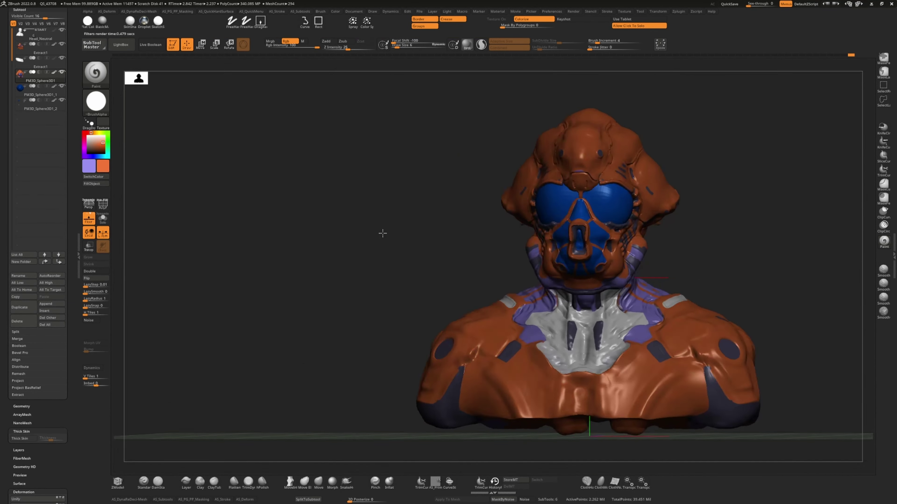
right_click_drag(383, 234, 384, 318)
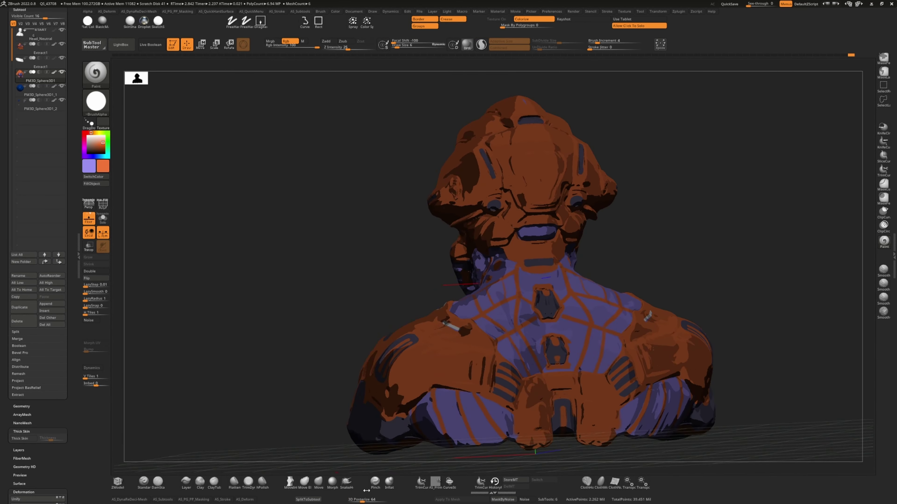
left_click_drag(362, 500, 364, 500)
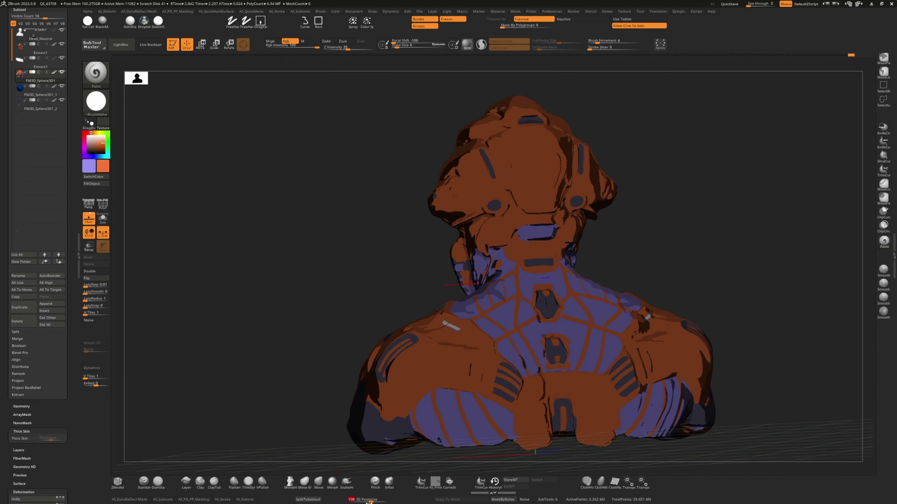
right_click_drag(371, 406, 386, 311)
left_click_drag(364, 499, 379, 499)
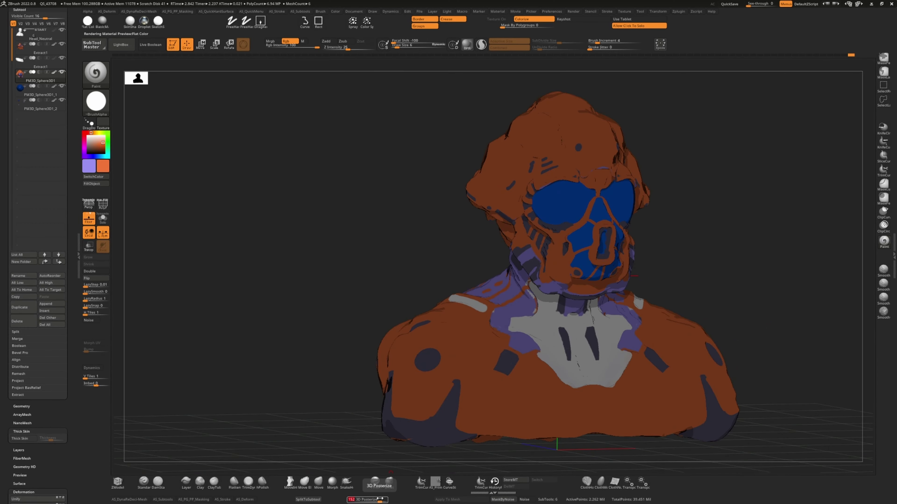
right_click_drag(302, 353, 279, 304)
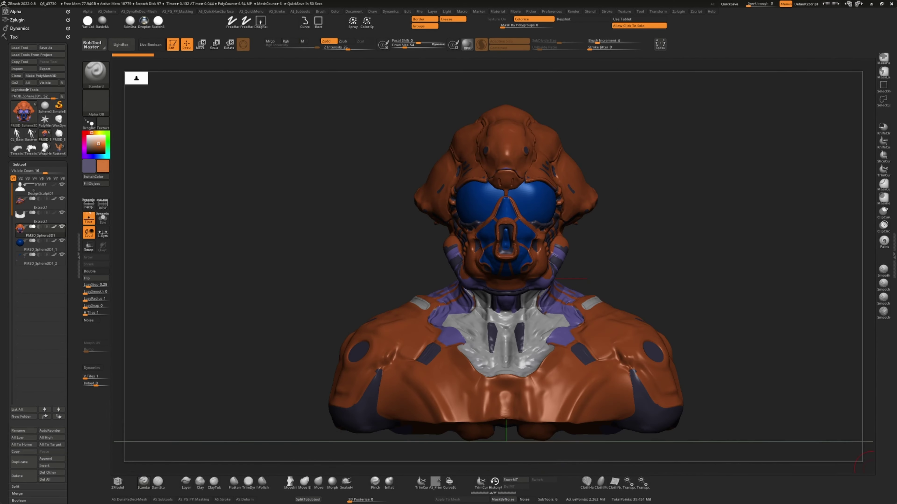
- Smooth the blue mask panels and sharpen the creases around the mask with the DamStandard brush
mouse_move(242, 256)
right_mouse_down()
mouse_move(258, 236)
mouse_move(779, 330)
right_mouse_up()
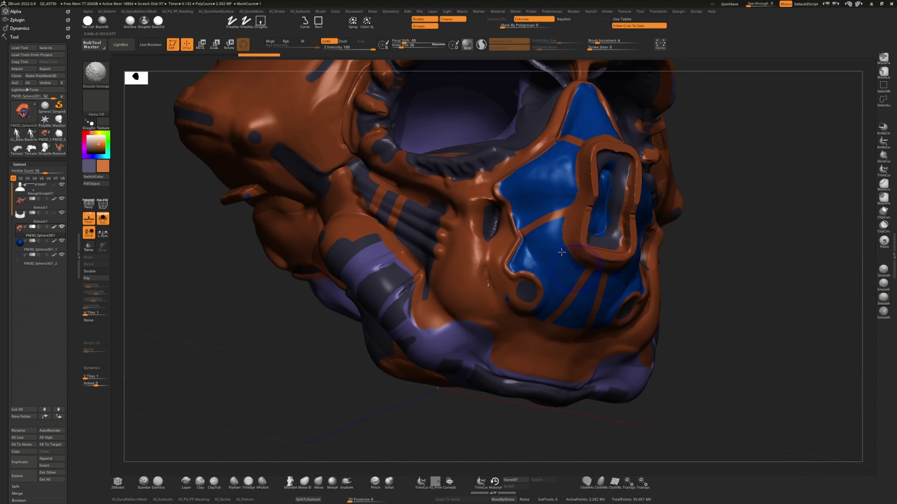
right_click_drag(539, 267, 175, 416)
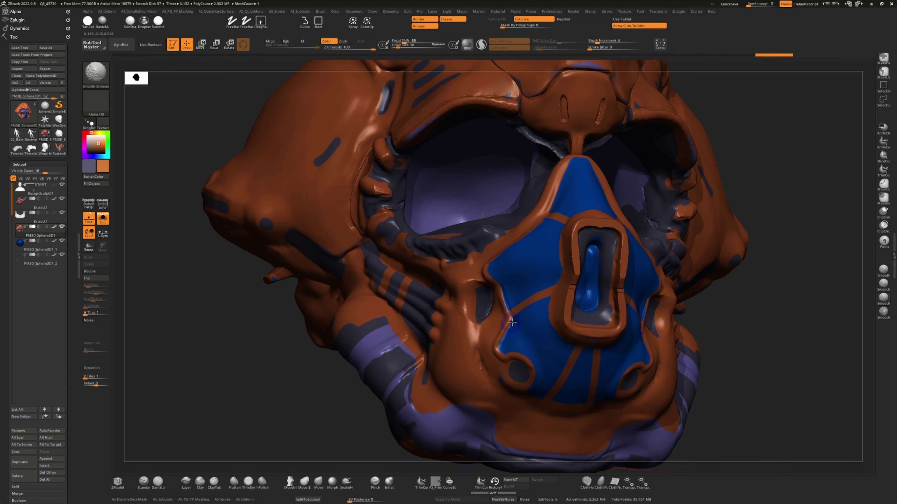
key("shift")
right_click_drag(519, 393, 567, 193, "alt")
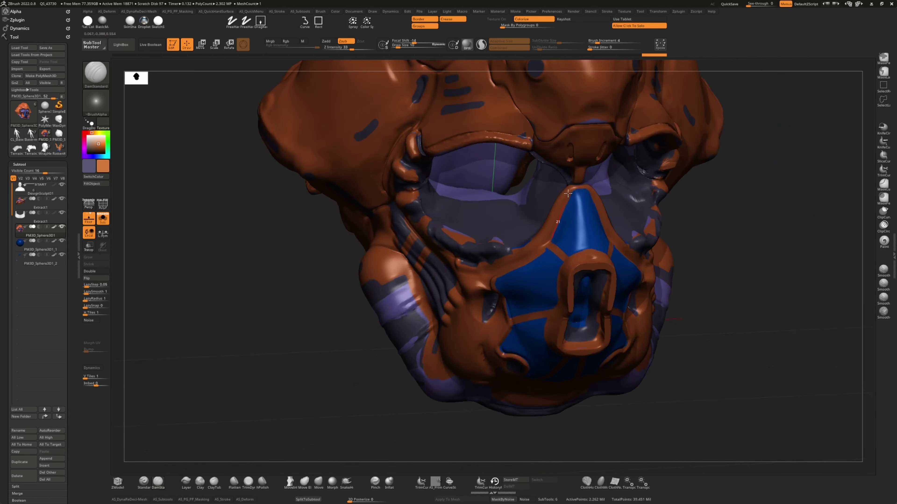
mouse_move(262, 249)
right_mouse_down()
mouse_move(244, 330)
mouse_move(218, 361)
mouse_move(276, 276)
mouse_move(438, 224)
right_mouse_up()
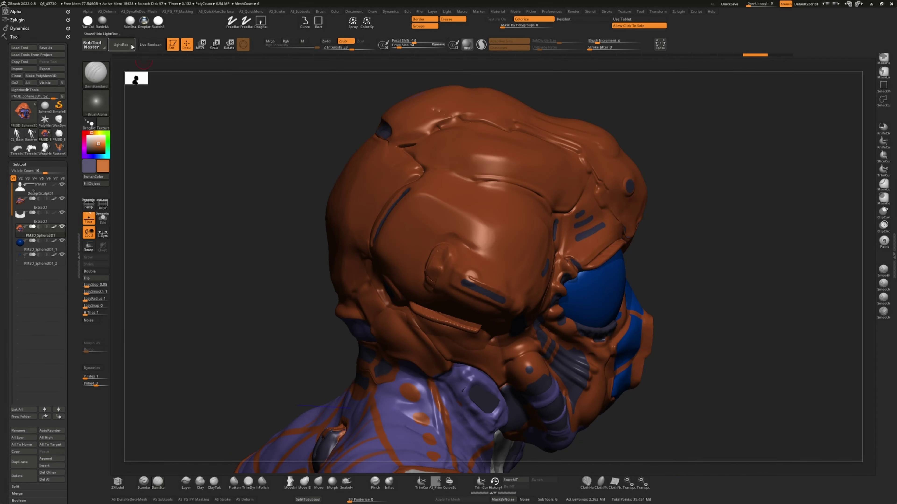
- Load the Orb_Cracks brush from the brush library to try it on the helmet's side
left_click(121, 45)
left_click(188, 64)
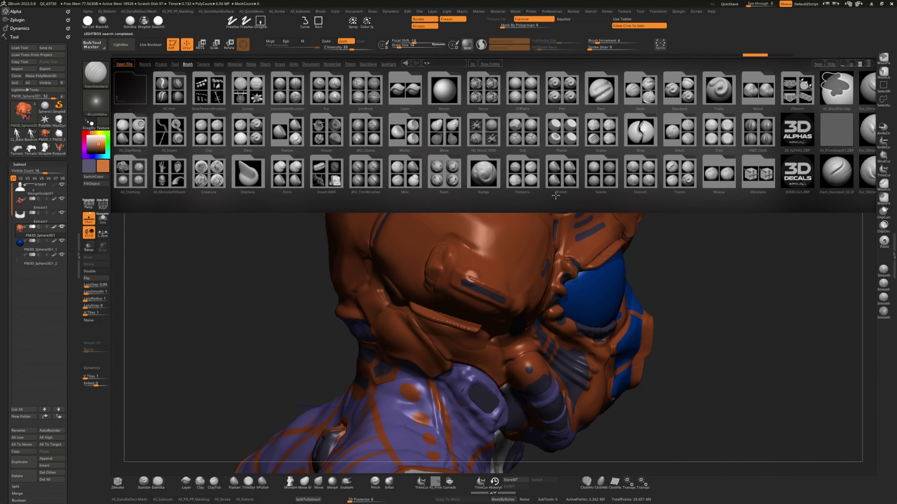
double_click(522, 131)
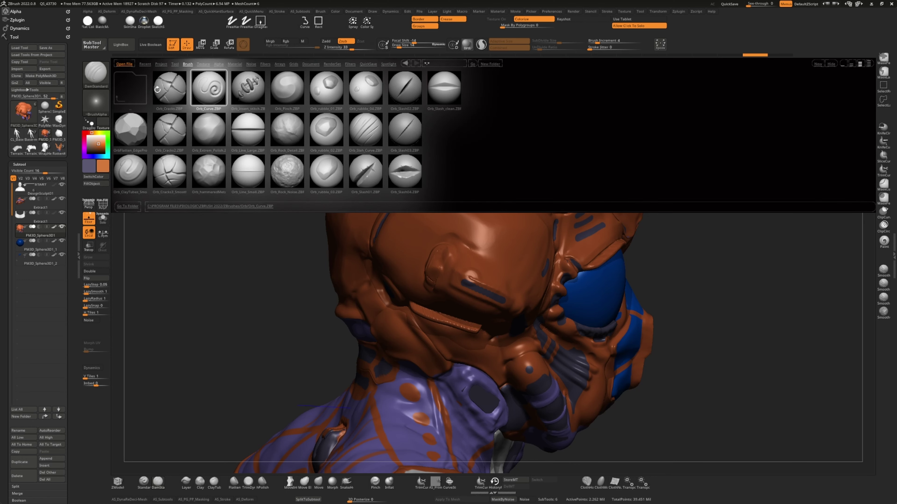
double_click(209, 87)
right_click_drag(439, 163, 597, 222)
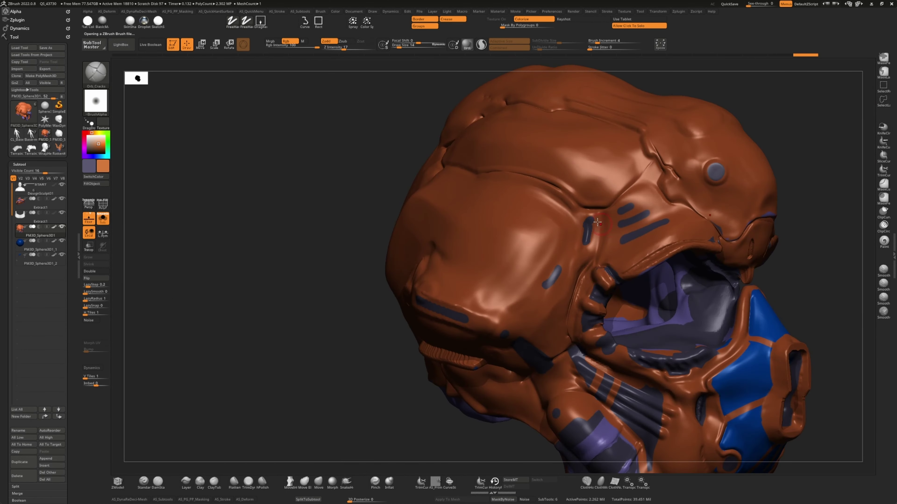
- Load a groove brush from the brush library and carve the seam between the helmet's side lobe and brow stripes
left_click(118, 48)
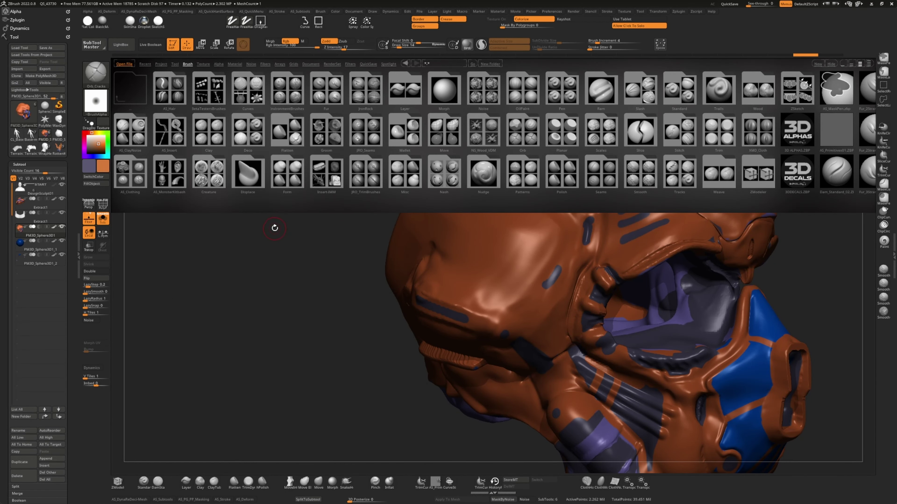
double_click(444, 173)
double_click(169, 136)
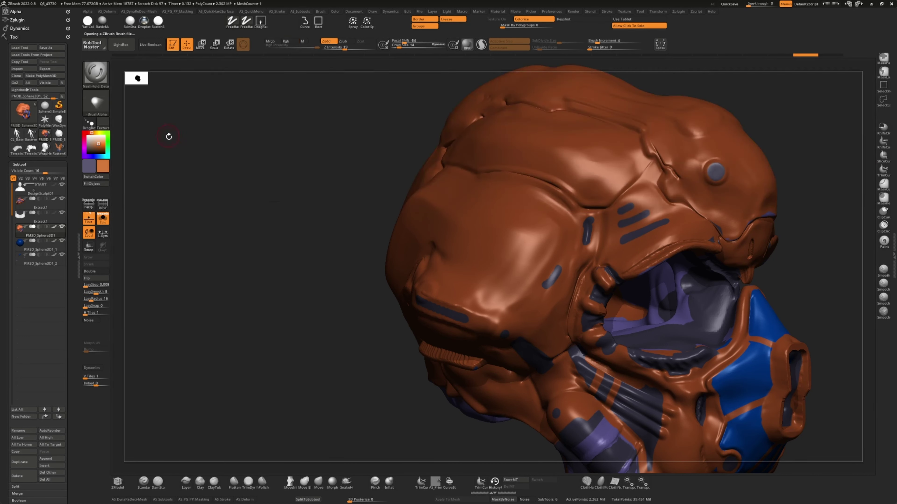
left_click(118, 45)
double_click(208, 137)
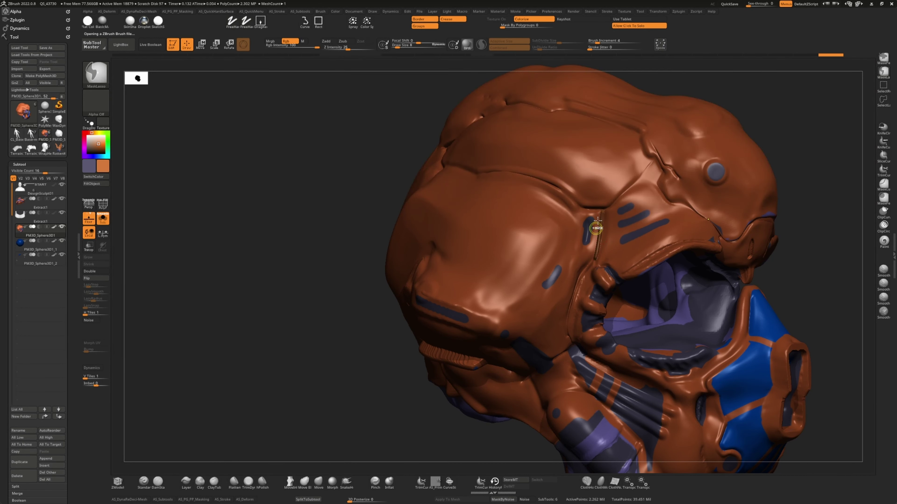
- Flatten the helmet's back plate and the adjoining side lobes with the Flatten brush
mouse_move(307, 191)
left_mouse_down("alt")
mouse_move(668, 151)
mouse_move(236, 190)
mouse_move(260, 244)
mouse_move(730, 244)
mouse_move(200, 226)
mouse_move(235, 301)
left_mouse_up("alt")
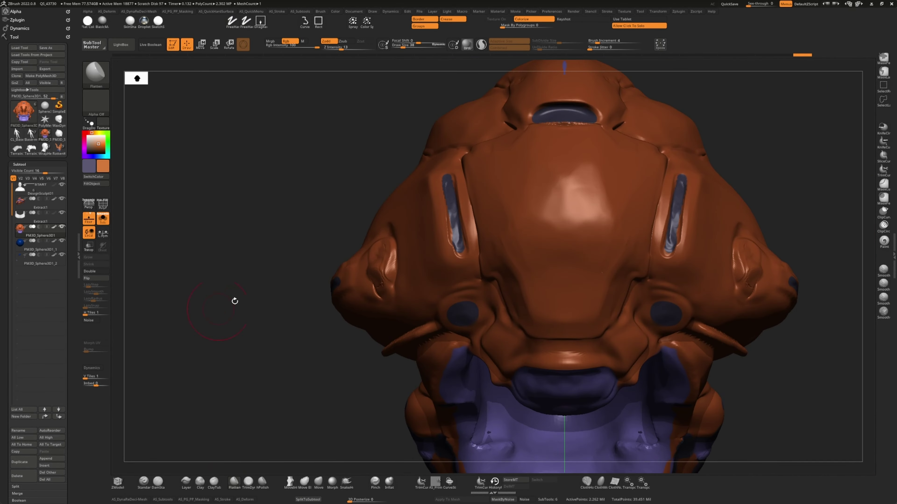
left_click_drag(220, 258, 230, 286)
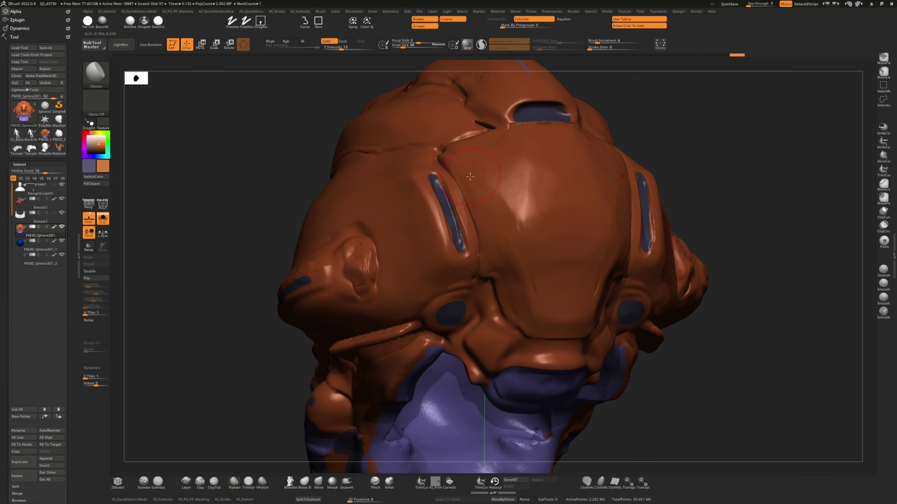
mouse_move(425, 210)
left_mouse_down()
mouse_move(345, 186)
mouse_move(219, 321)
mouse_move(360, 320)
mouse_move(266, 200)
mouse_move(278, 202)
left_mouse_up()
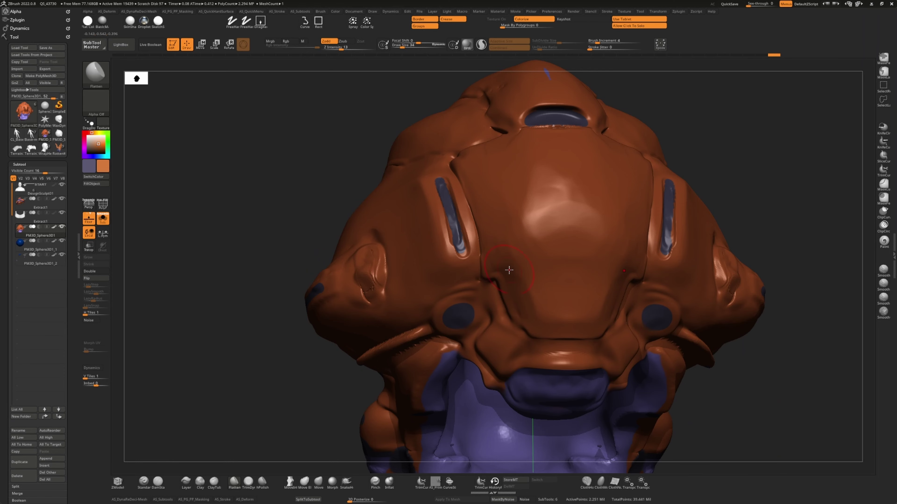
mouse_move(365, 255)
left_mouse_down()
mouse_move(154, 156)
mouse_move(489, 151)
left_mouse_up()
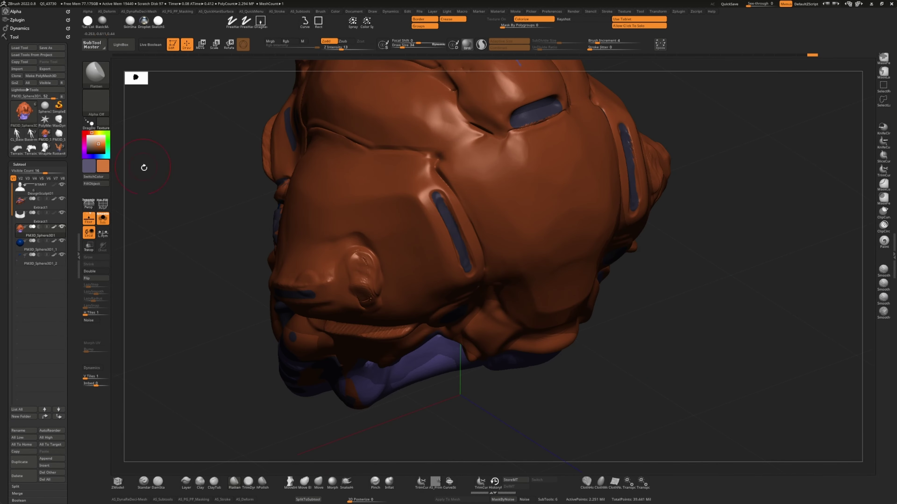
left_click_drag(144, 167, 224, 134)
- Load the groove brush again and cut sharp seams between the helmet's back, upper and side plates
key("comma")
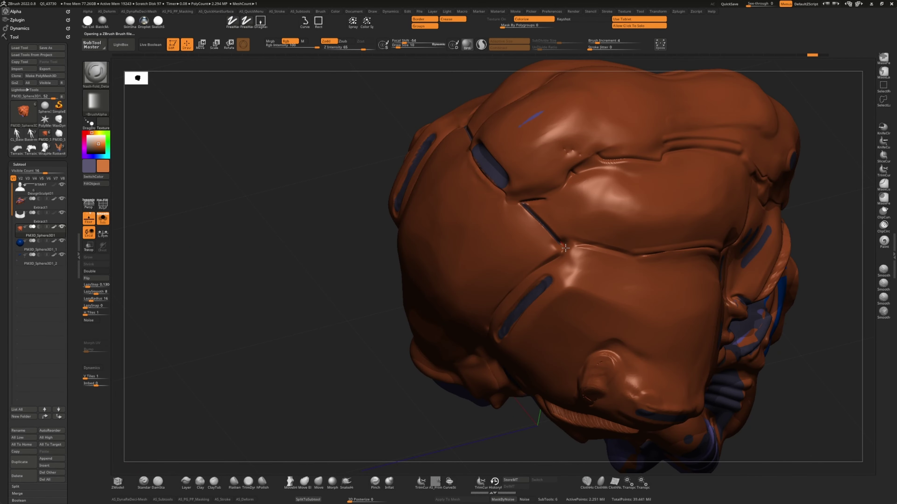
mouse_move(565, 248)
left_mouse_down()
mouse_move(224, 237)
mouse_move(490, 136)
mouse_move(527, 310)
mouse_move(451, 266)
mouse_move(500, 261)
mouse_move(510, 349)
left_mouse_up()
mouse_move(491, 182)
left_mouse_down()
mouse_move(547, 300)
mouse_move(617, 409)
mouse_move(184, 357)
mouse_move(184, 311)
mouse_move(160, 332)
mouse_move(405, 328)
left_mouse_up()
mouse_move(162, 267)
left_mouse_down()
mouse_move(381, 286)
mouse_move(468, 317)
left_mouse_up()
- Define the raised panel around the side lobe's dark slot with the DamStandard and TrimDynamic brushes
left_click(158, 483)
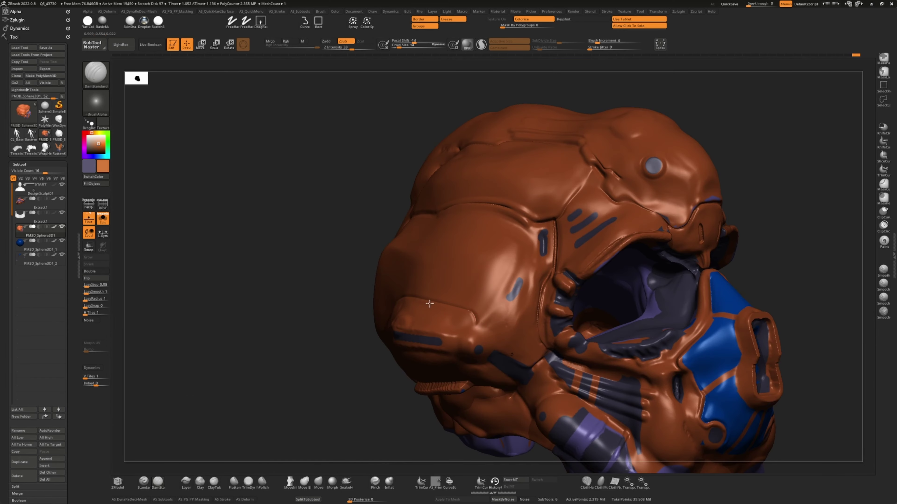
mouse_move(422, 350)
left_mouse_down()
mouse_move(264, 311)
mouse_move(415, 284)
mouse_move(300, 263)
mouse_move(409, 300)
left_mouse_up()
mouse_move(225, 177)
left_mouse_down()
mouse_move(591, 421)
mouse_move(260, 486)
left_mouse_up()
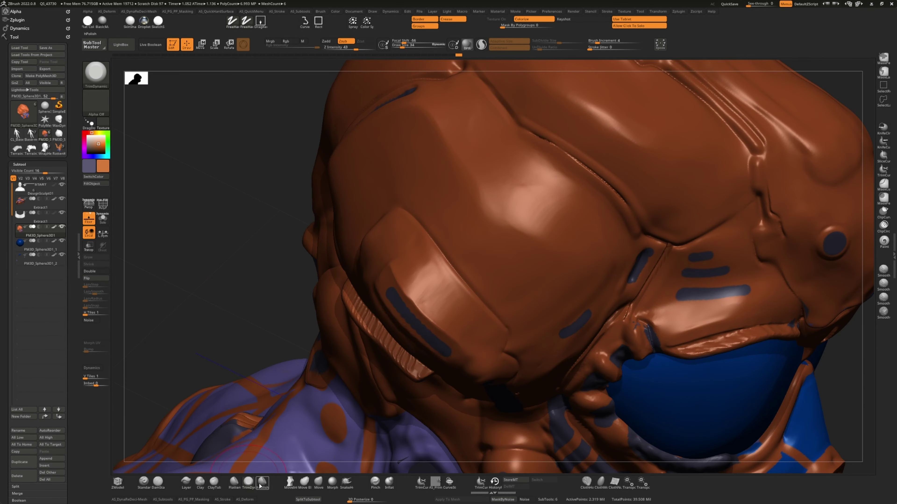
- Polish the side lobe's raised panel with hPolish and smooth the area around its small round port
mouse_move(417, 256)
left_mouse_down()
mouse_move(268, 212)
mouse_move(155, 124)
mouse_move(340, 265)
left_mouse_up()
left_click_drag(450, 287, 581, 300)
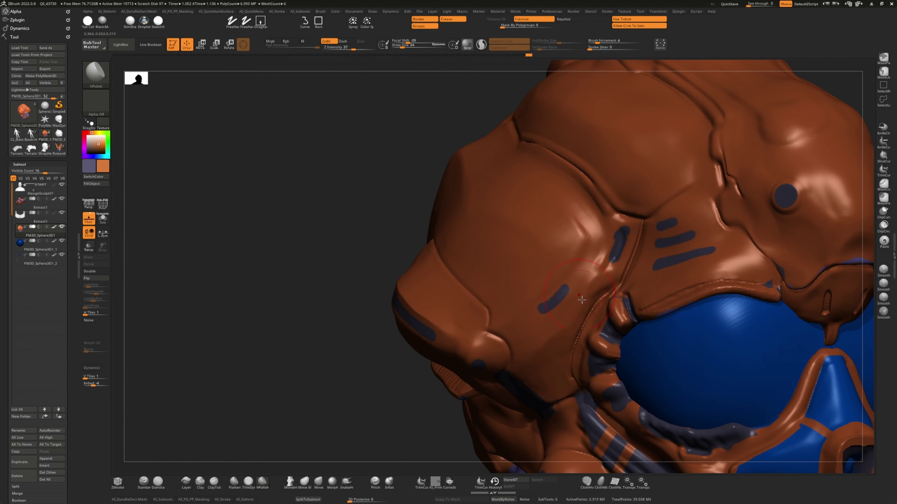
left_click_drag(305, 145, 207, 245)
left_click_drag(220, 318, 510, 329, "shift")
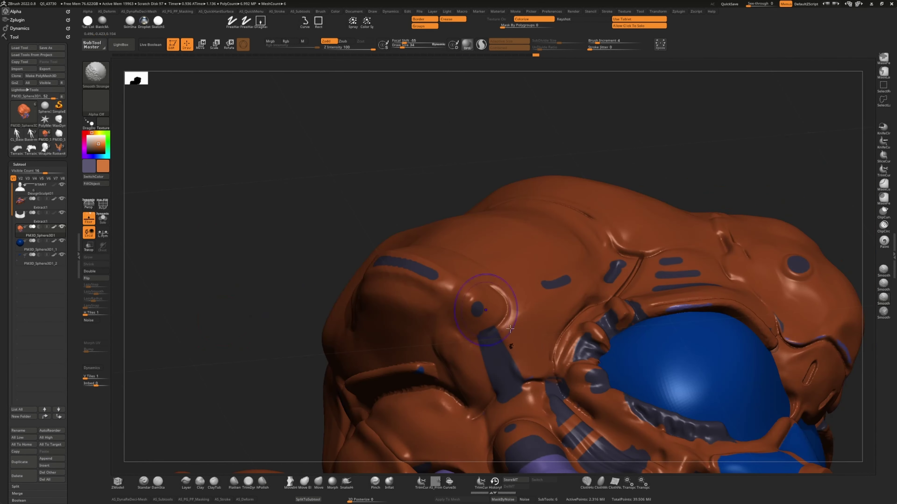
left_click_drag(353, 156, 190, 296)
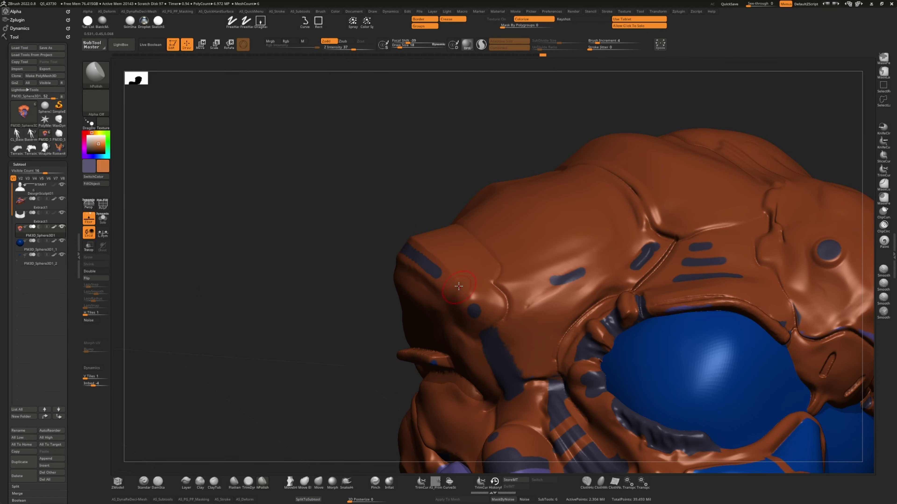
left_click_drag(334, 229, 522, 324)
- Flatten the helmet's side lobe in front of, above and behind the raised panel with the Flatten brush
left_click(233, 484)
left_click_drag(417, 357, 547, 325)
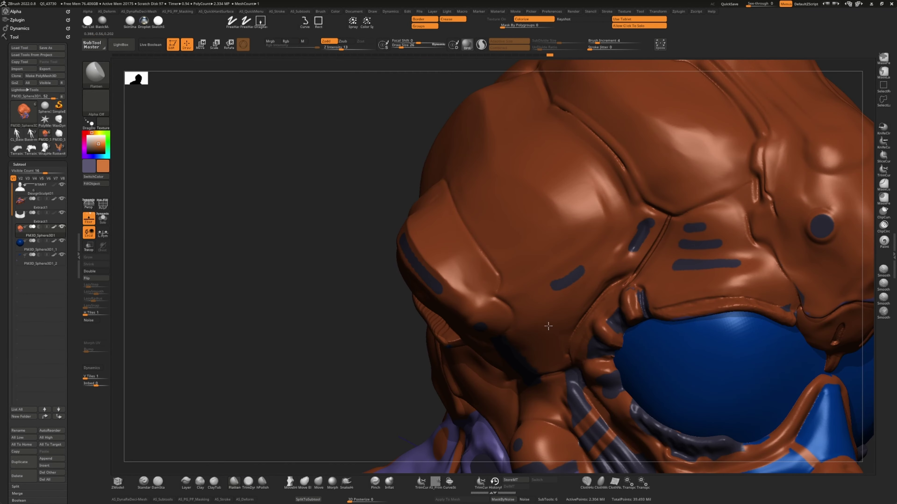
mouse_move(388, 212)
left_mouse_down()
mouse_move(306, 180)
mouse_move(527, 205)
left_mouse_up()
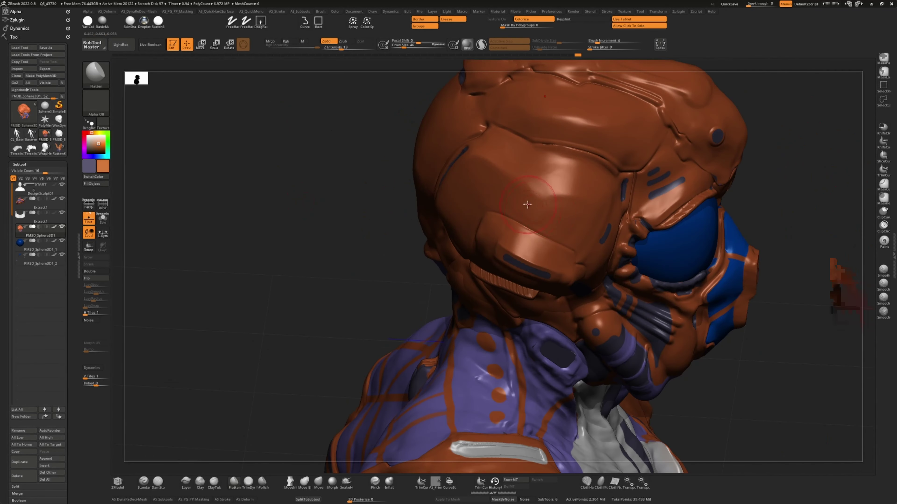
mouse_move(540, 172)
left_mouse_down()
mouse_move(296, 140)
mouse_move(480, 205)
left_mouse_up()
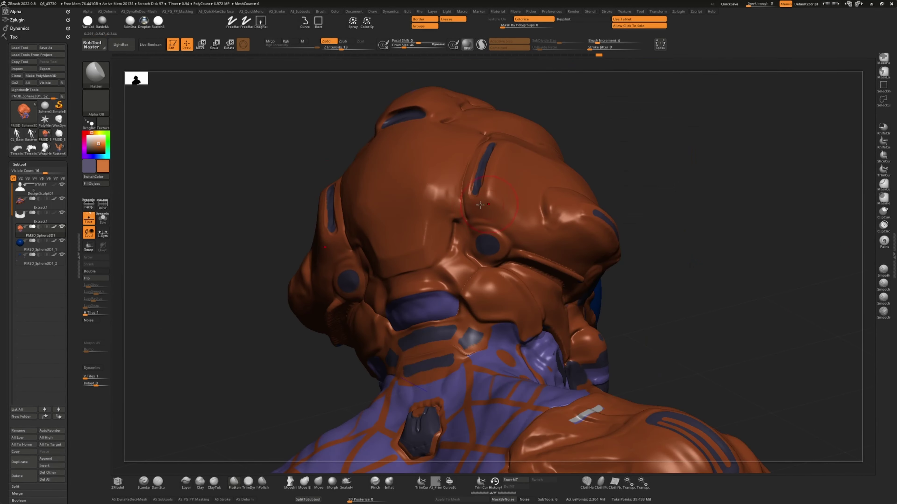
- Cut a sharp groove along the lower edge of the side lobe's raised panel with the groove brush
left_click_drag(310, 174, 531, 237)
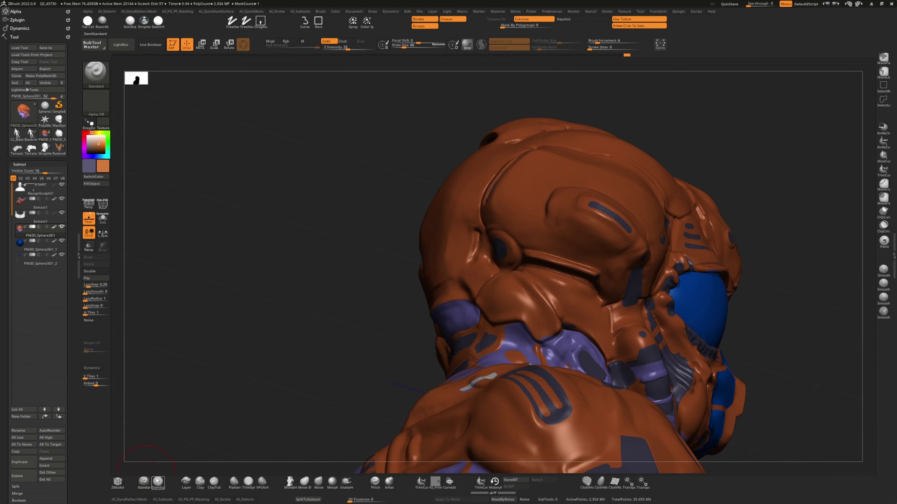
key("b")
left_click(155, 91)
left_click_drag(318, 248, 557, 220)
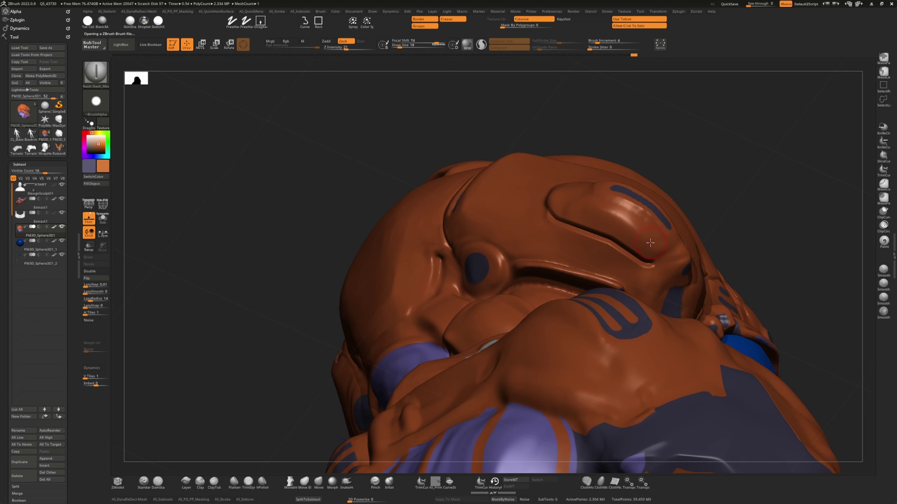
mouse_move(650, 243)
left_mouse_down()
mouse_move(606, 266)
mouse_move(639, 273)
left_mouse_up()
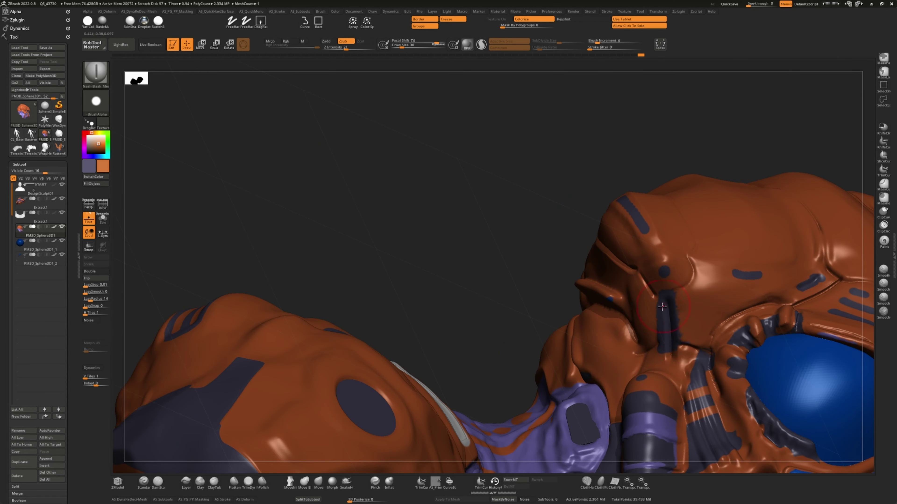
mouse_move(412, 151)
left_mouse_down()
mouse_move(574, 270)
mouse_move(355, 240)
mouse_move(270, 287)
mouse_move(283, 388)
left_mouse_up()
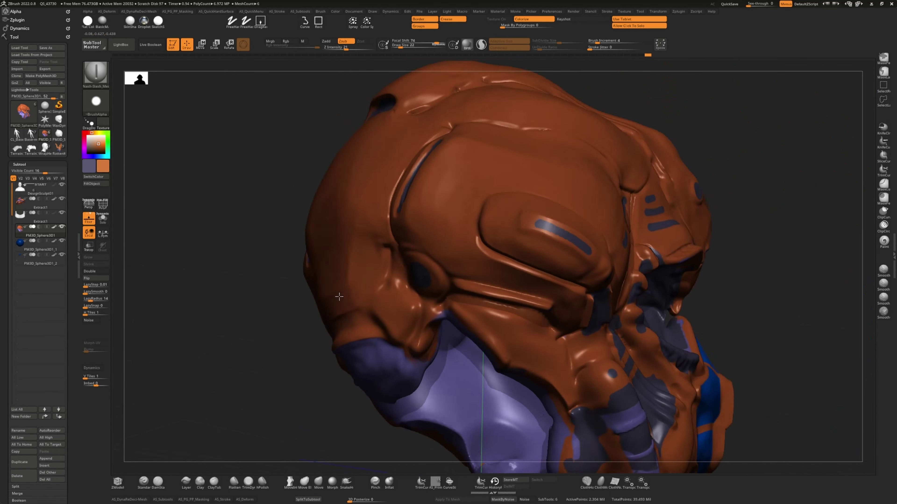
- Sharpen the creases between the helmet's back plate and its round rear ports with the DamStandard brush
key("h")
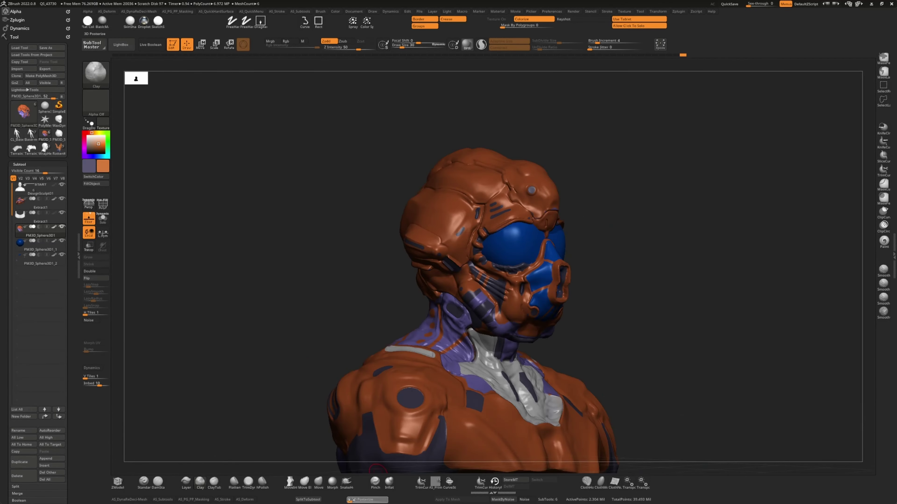
mouse_move(378, 469)
left_mouse_down()
mouse_move(238, 314)
mouse_move(477, 354)
mouse_move(155, 224)
mouse_move(405, 211)
left_mouse_up()
key("b")
key("d")
key("s")
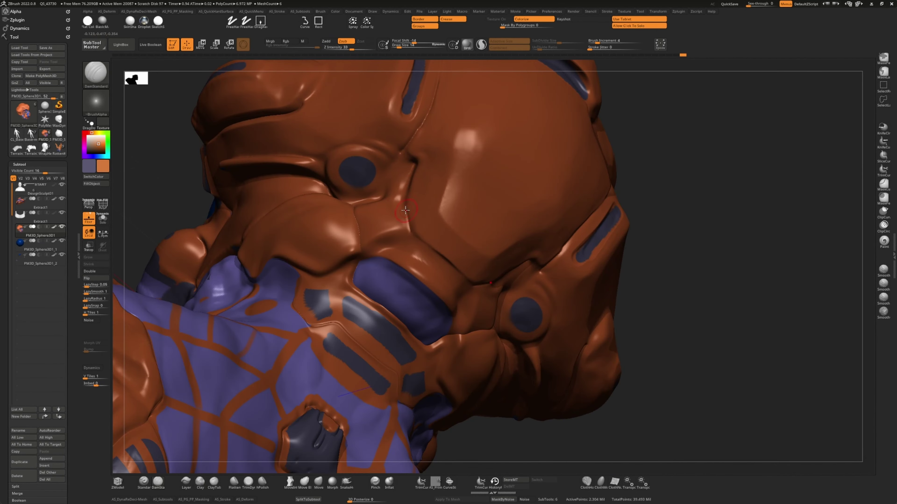
- Flatten the helmet's back plate and its surroundings with the Flatten brush
mouse_move(430, 251)
left_mouse_down()
mouse_move(221, 239)
mouse_move(240, 336)
mouse_move(240, 477)
left_mouse_up()
left_click(234, 482)
key("f")
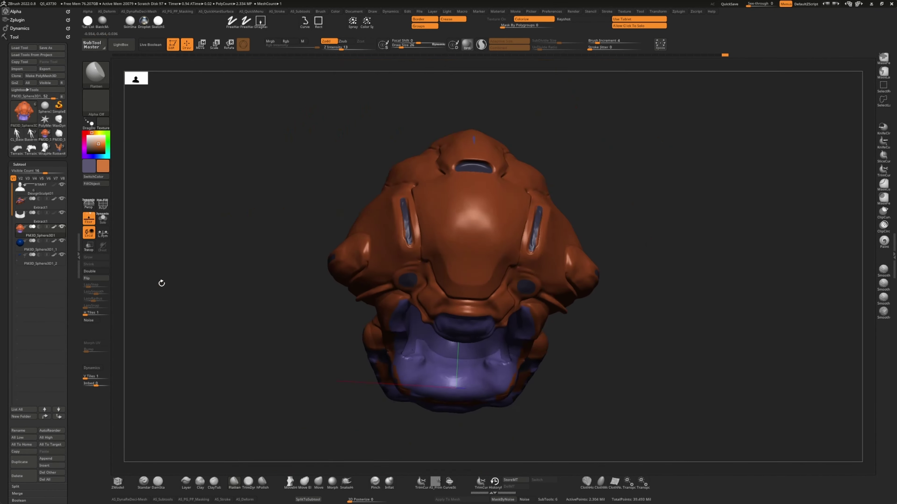
mouse_move(161, 282)
left_mouse_down()
mouse_move(255, 250)
mouse_move(556, 283)
mouse_move(226, 290)
mouse_move(208, 305)
mouse_move(377, 256)
mouse_move(227, 284)
mouse_move(266, 180)
mouse_move(319, 173)
left_mouse_up()
left_click(658, 11)
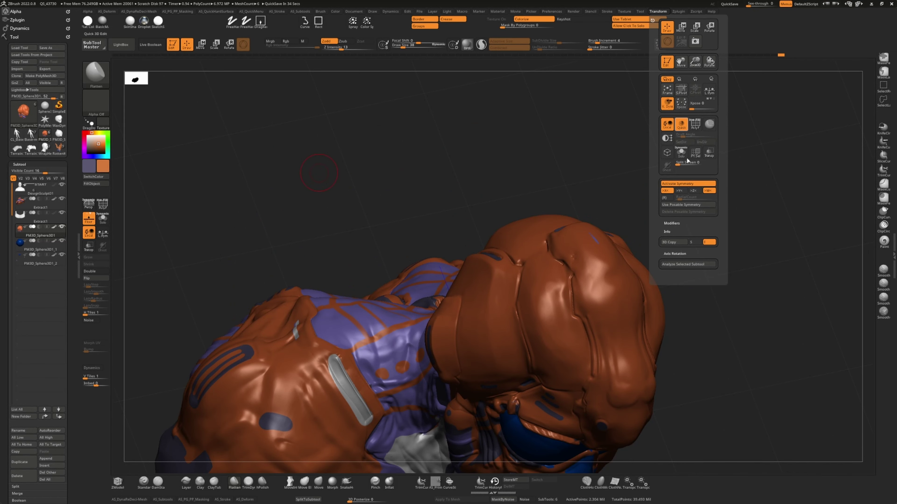
left_click_drag(622, 100, 356, 314)
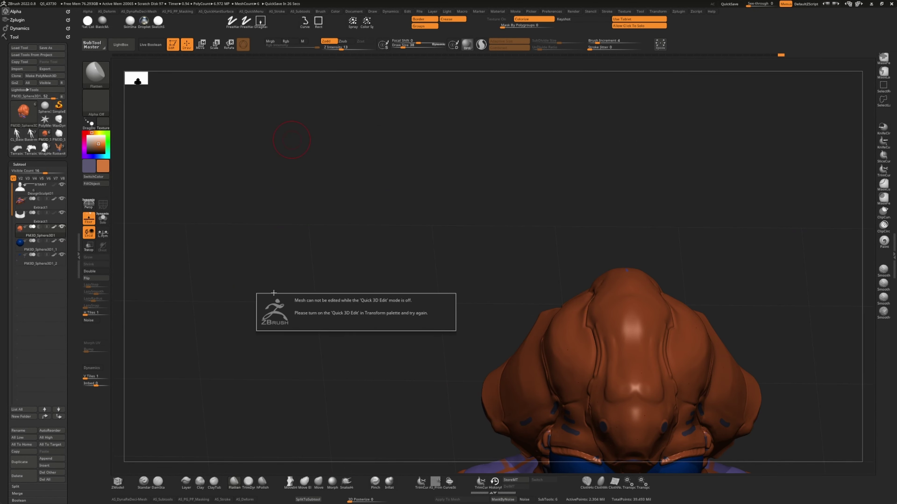
left_click_drag(320, 246, 460, 91)
left_click(657, 11)
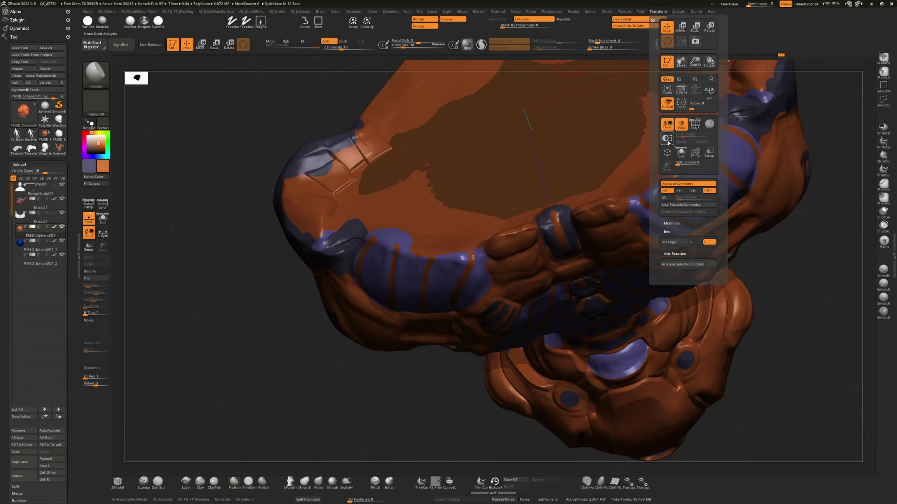
left_click_drag(186, 186, 293, 197)
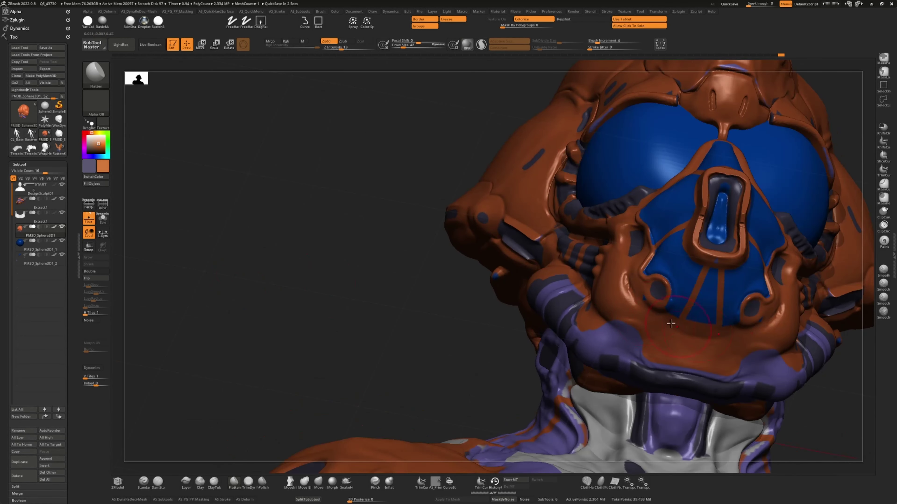
- Smooth the lower cheek beside the mask and cut a short vertical slit into it with the groove brush
key("b")
left_click(296, 210)
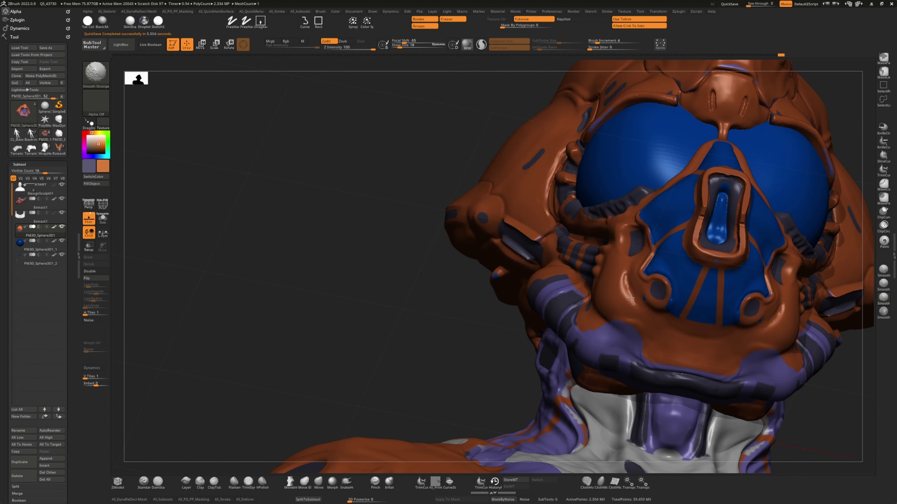
left_click_drag(353, 283, 624, 280)
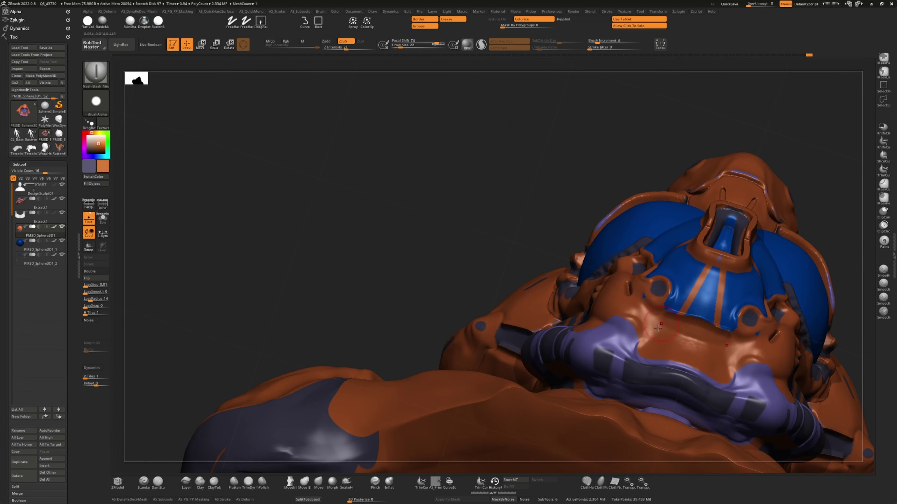
mouse_move(639, 298)
right_mouse_down()
mouse_move(666, 320)
mouse_move(426, 236)
mouse_move(637, 362)
right_mouse_up()
mouse_move(358, 236)
right_mouse_down()
mouse_move(226, 306)
mouse_move(175, 397)
right_mouse_up()
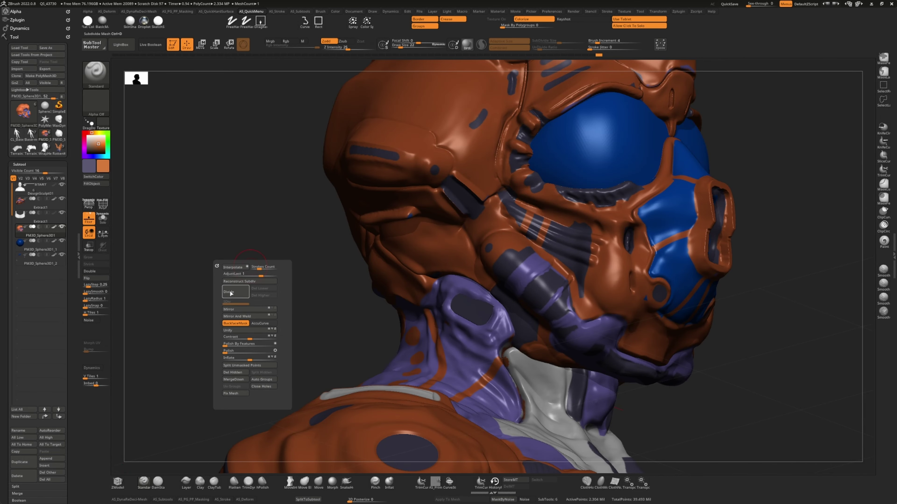
- Sculpt a soft crease on the helmet's side lobe in front of its rear dark slot with the Fold brush
mouse_move(274, 260)
right_mouse_down()
mouse_move(542, 205)
mouse_move(190, 232)
mouse_move(232, 254)
mouse_move(247, 244)
mouse_move(418, 238)
mouse_move(345, 332)
mouse_move(143, 483)
right_mouse_up()
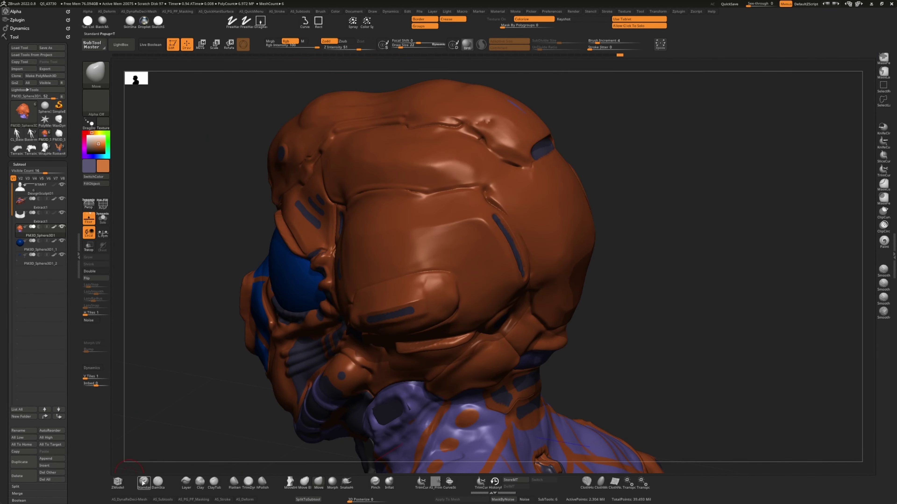
right_click_drag(482, 240, 247, 300)
mouse_move(210, 231)
right_mouse_down()
mouse_move(186, 314)
mouse_move(424, 267)
mouse_move(136, 300)
mouse_move(400, 251)
right_mouse_up()
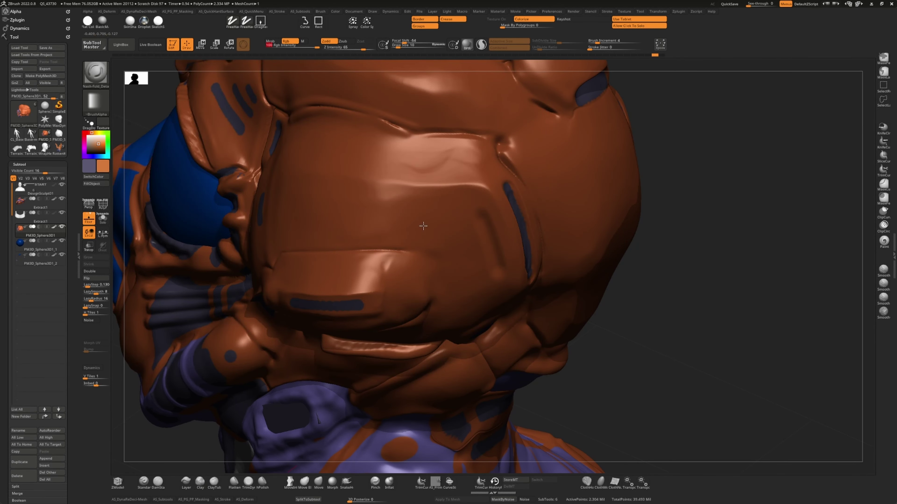
mouse_move(516, 348)
right_mouse_down()
mouse_move(225, 225)
mouse_move(324, 259)
right_mouse_up()
- Isolate the helmet and build up the jaw plate beneath the mask with the Clay brush
mouse_move(393, 267)
right_mouse_down()
mouse_move(442, 240)
mouse_move(170, 373)
mouse_move(198, 237)
mouse_move(435, 358)
right_mouse_up()
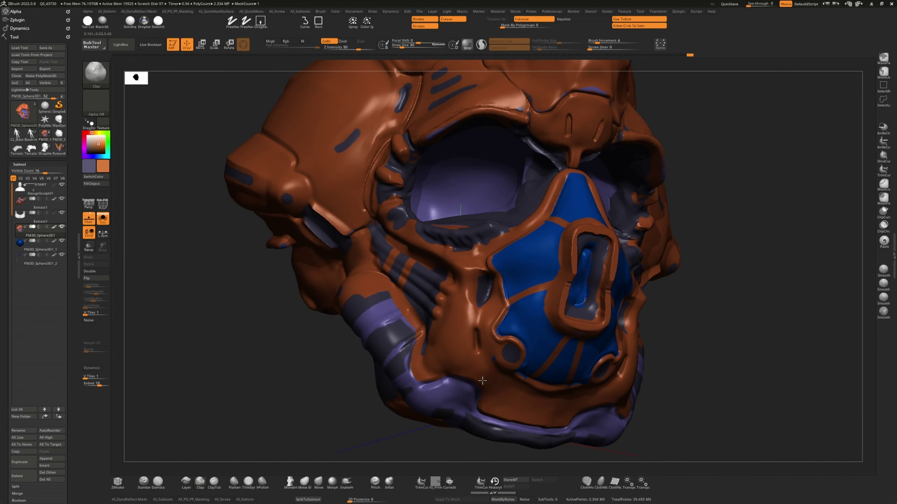
left_click_drag(483, 381, 495, 376)
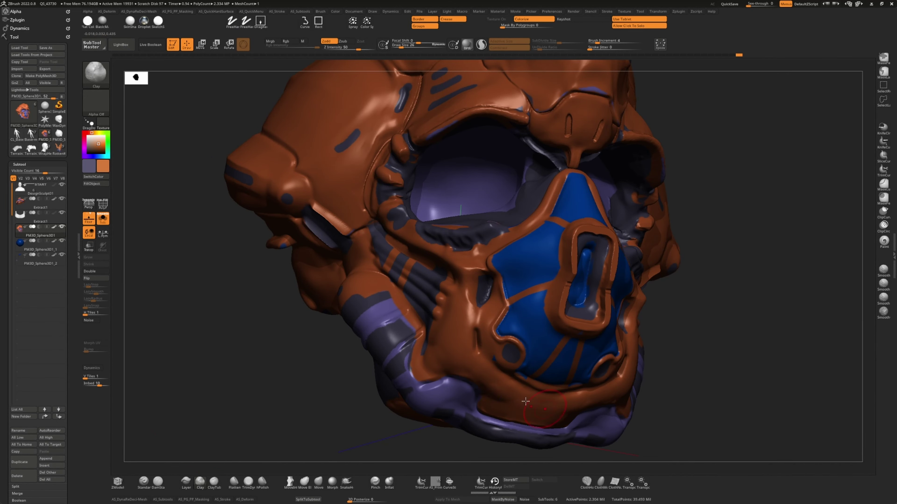
mouse_move(482, 375)
right_mouse_down()
mouse_move(210, 361)
mouse_move(206, 267)
mouse_move(214, 298)
mouse_move(209, 284)
mouse_move(233, 282)
mouse_move(216, 285)
mouse_move(535, 301)
right_mouse_up()
- Paint the cheek plate's lower tip orange where it meets the purple hose, using the Paint brush
key("b")
key("p")
key("a")
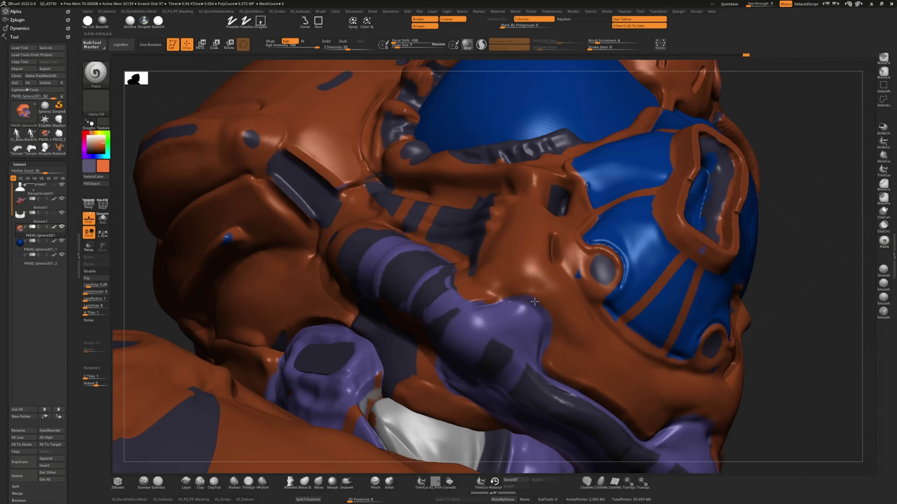
left_click(505, 290)
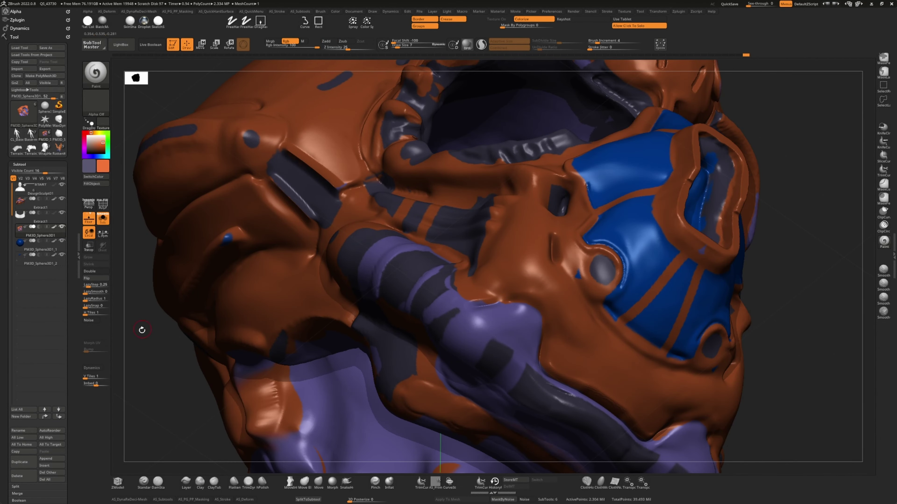
mouse_move(141, 329)
right_mouse_down()
mouse_move(459, 290)
mouse_move(480, 309)
right_mouse_up()
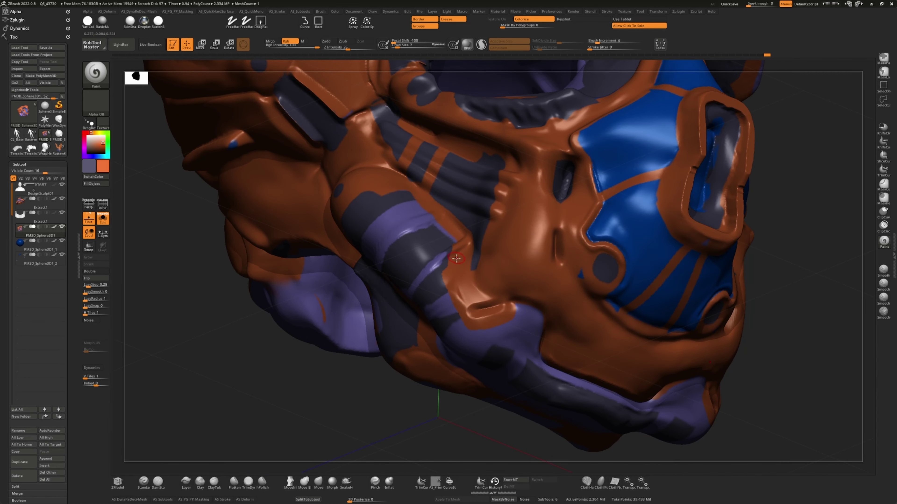
- Touch up the hose's dark slate bands and the orange cheek edge beside them
right_click_drag(457, 259, 440, 291)
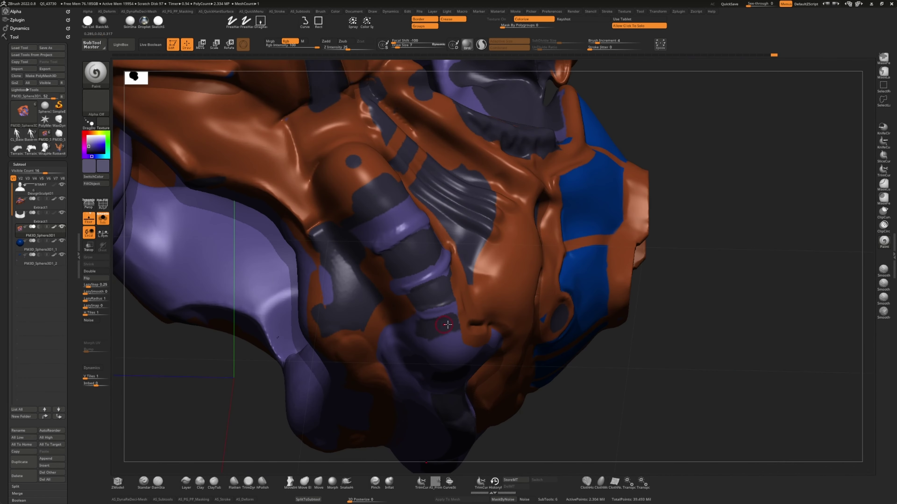
right_click_drag(447, 325, 466, 338)
right_click_drag(483, 260, 505, 189)
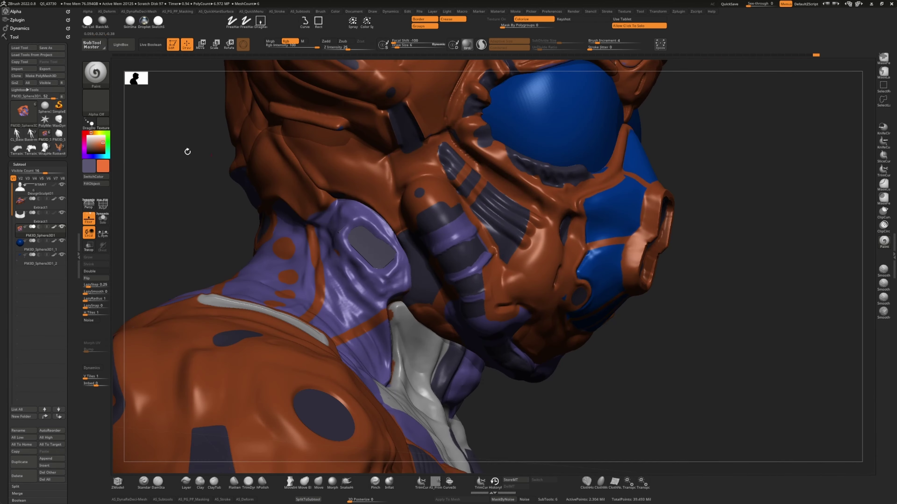
- Repaint the jaw area behind the hose, cleaning up the dark slate panel and its orange surround
right_click_drag(186, 151, 431, 220)
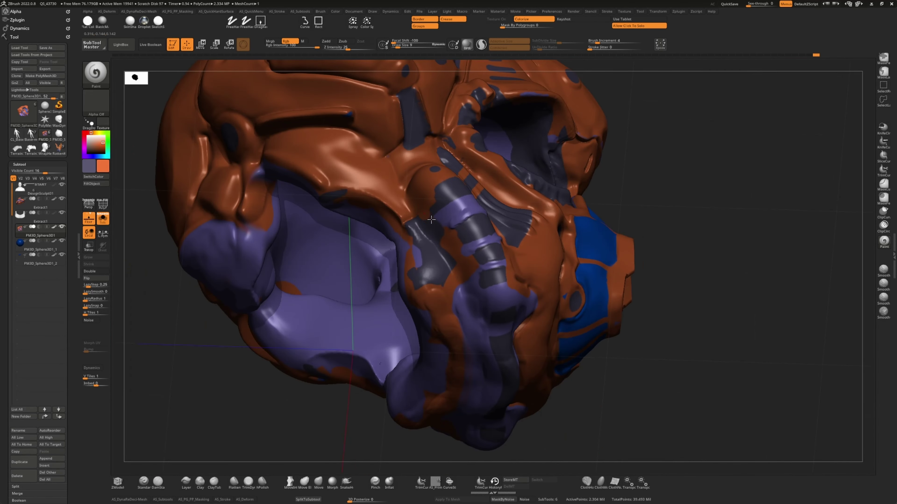
right_click_drag(607, 430, 410, 196)
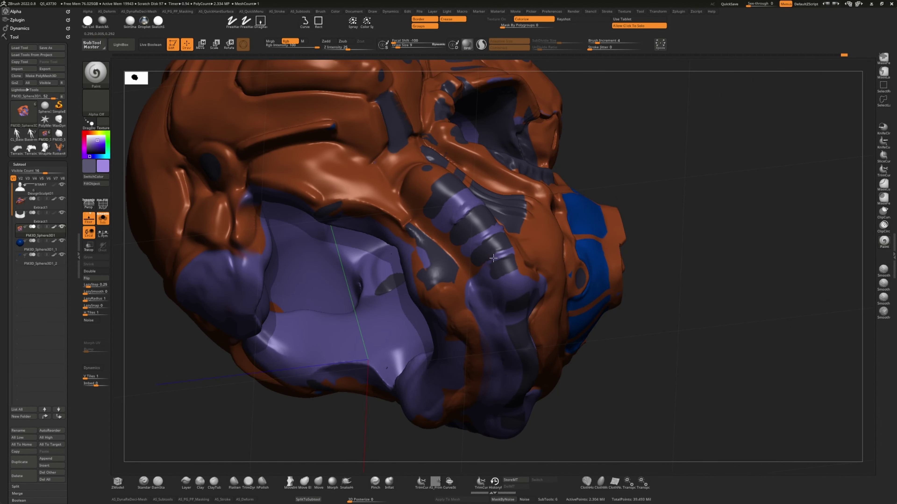
right_click_drag(472, 270, 514, 360)
key("c")
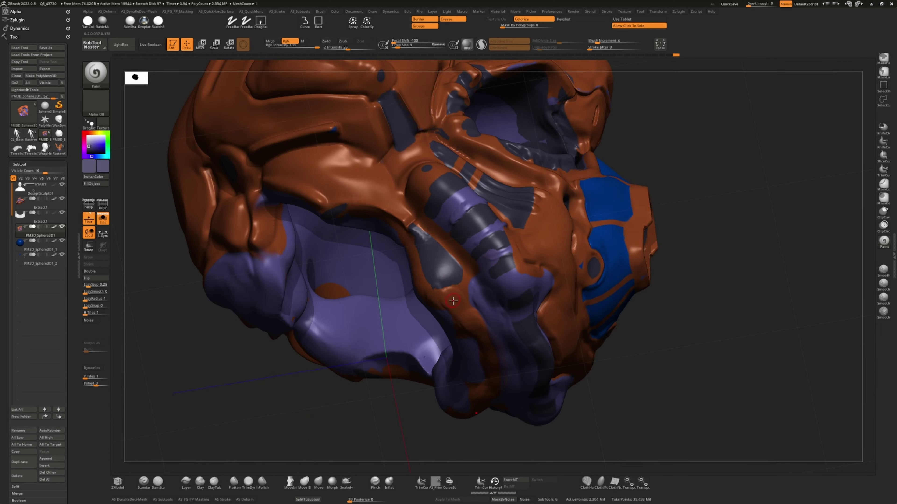
right_click_drag(453, 300, 406, 215)
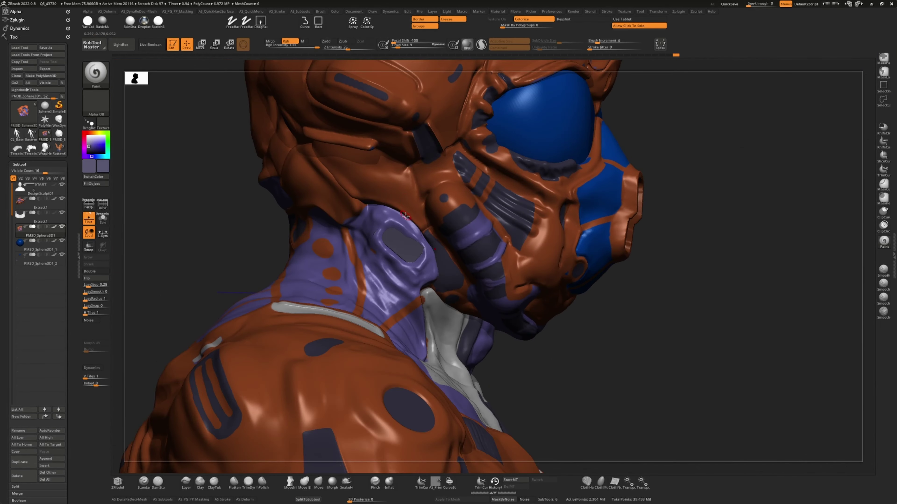
right_click_drag(455, 286, 189, 242)
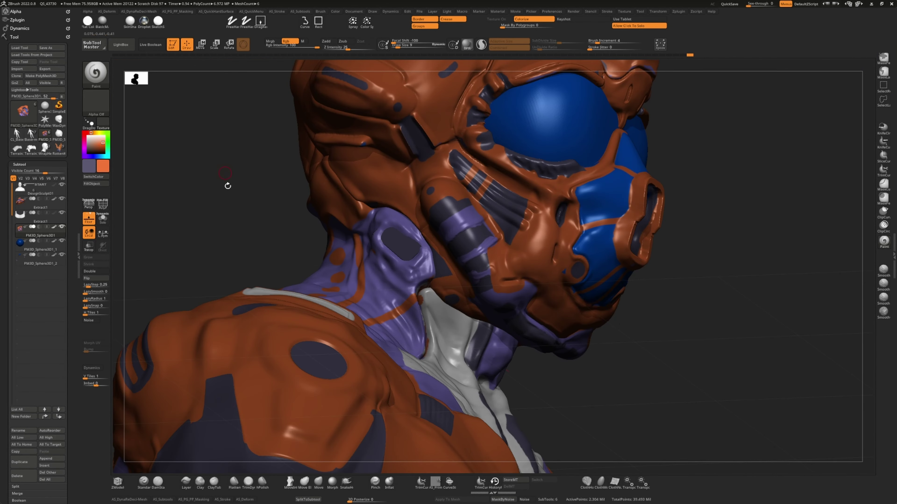
mouse_move(228, 186)
right_mouse_down()
mouse_move(188, 196)
mouse_move(220, 204)
mouse_move(186, 185)
mouse_move(217, 244)
mouse_move(344, 211)
mouse_move(129, 266)
mouse_move(208, 217)
mouse_move(222, 288)
mouse_move(396, 324)
mouse_move(221, 243)
mouse_move(406, 320)
right_mouse_up()
- Switch to the suit subtool and reshape the neck guard's upper edge under the helmet with the Move brush
left_click(396, 325, "alt")
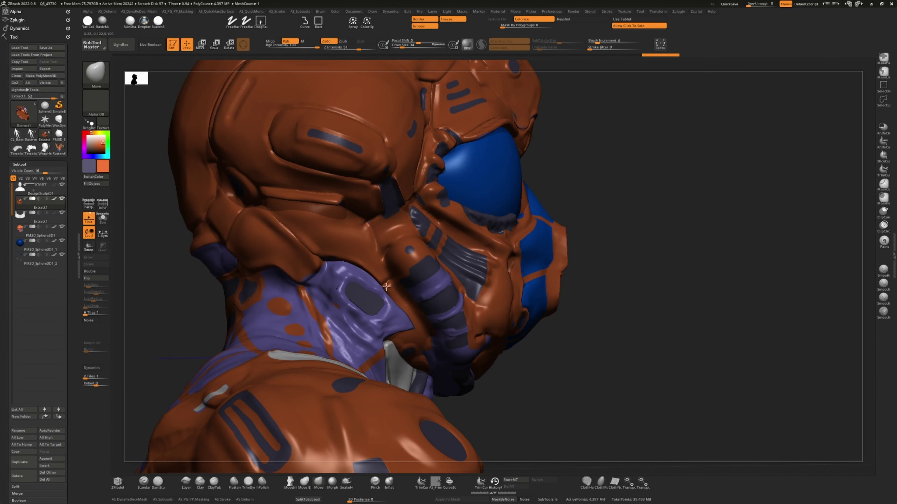
mouse_move(387, 287)
right_mouse_down()
mouse_move(134, 263)
mouse_move(155, 423)
right_mouse_up()
left_click(143, 481)
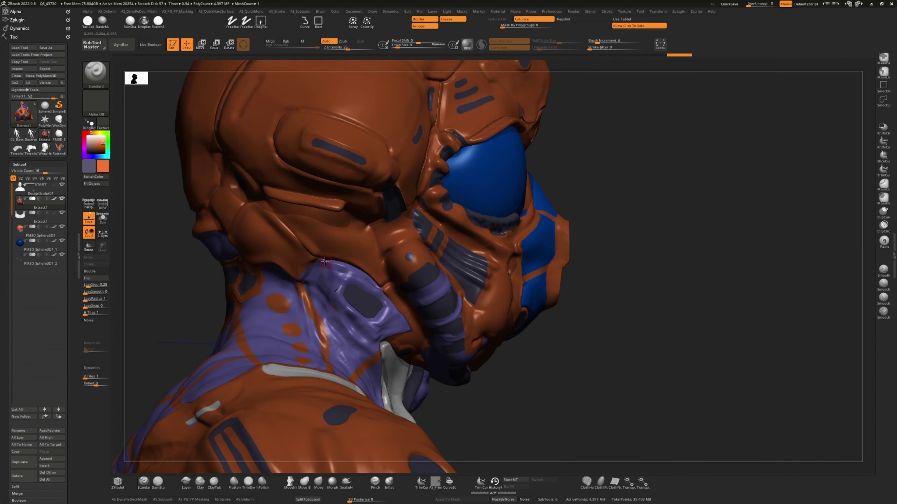
- Build up the neck guard's rim and the area around its dark patch with the Clay and Standard brushes
key("b")
key("c")
key("l")
mouse_move(311, 272)
right_mouse_down()
mouse_move(388, 268)
mouse_move(320, 261)
right_mouse_up()
key("b")
key("s")
key("t")
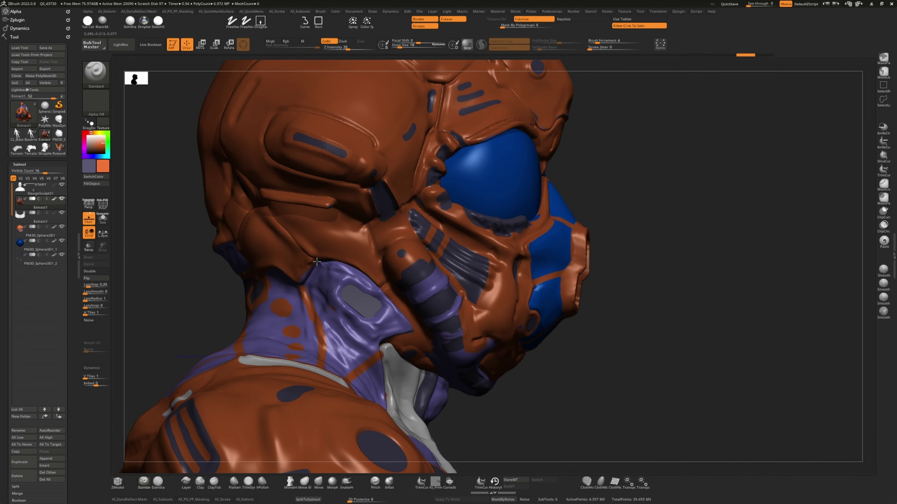
key("bracketleft")
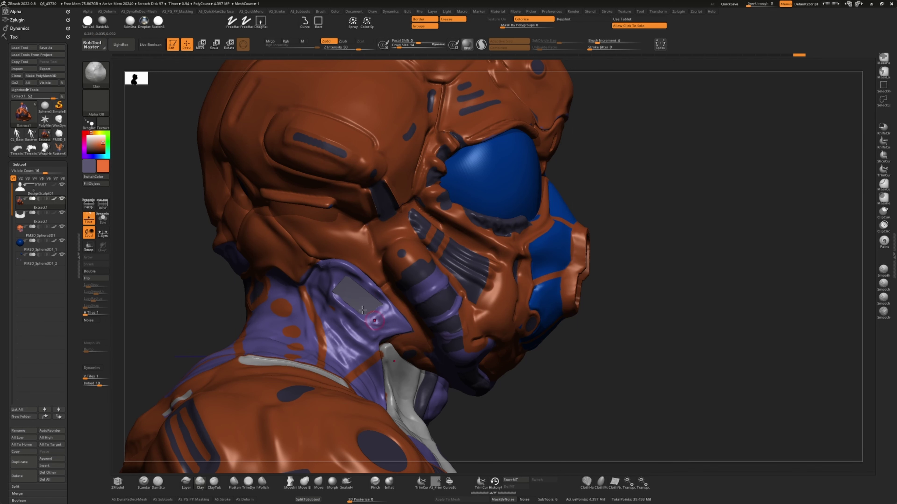
- Refine the folds and small details around the neck guard's dark patch with the DamStandard and Standard brushes
mouse_move(329, 290)
right_mouse_down()
mouse_move(331, 212)
mouse_move(328, 282)
mouse_move(153, 270)
right_mouse_up()
key("b")
key("d")
key("s")
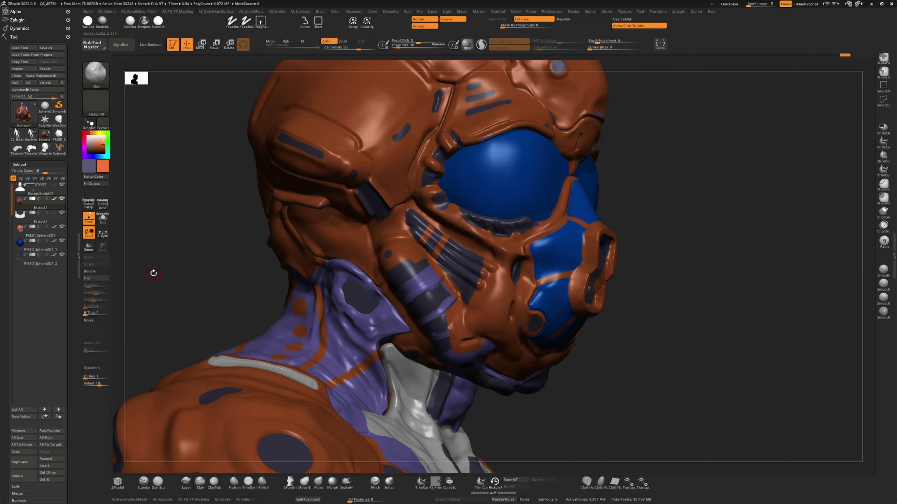
key("b")
key("s")
key("t")
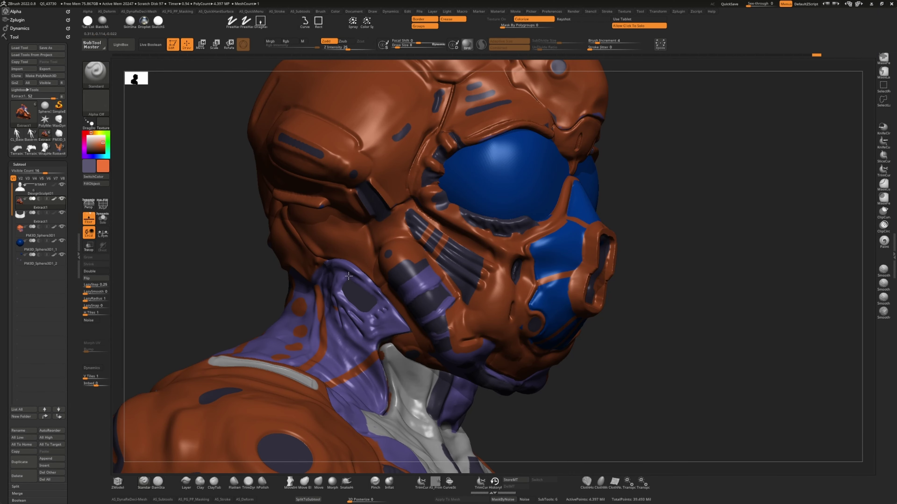
- Reshape the suit's plate edges around the light shoulder strips and purple collar pads with the Move and Standard brushes
key("b")
key("m")
key("v")
mouse_move(343, 290)
right_mouse_down()
mouse_move(179, 262)
mouse_move(226, 311)
mouse_move(307, 287)
right_mouse_up()
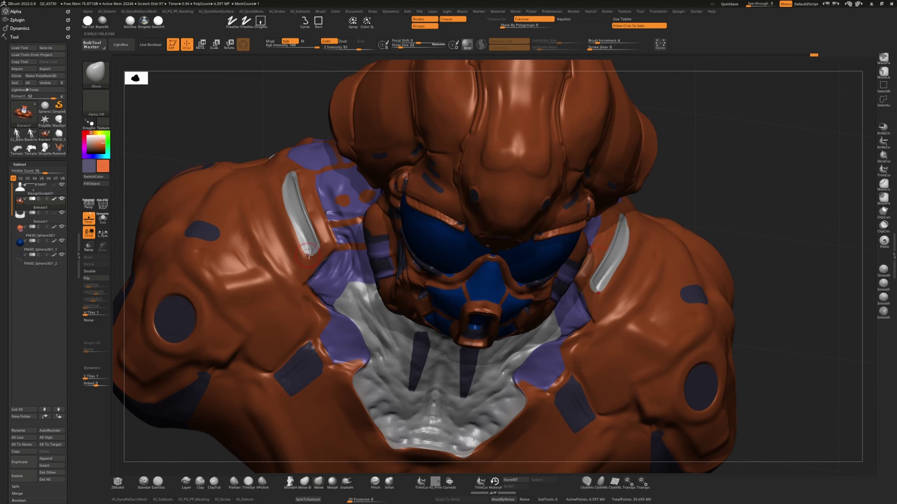
mouse_move(311, 287)
left_mouse_down("shift")
mouse_move(350, 364)
mouse_move(338, 359)
left_mouse_up("shift")
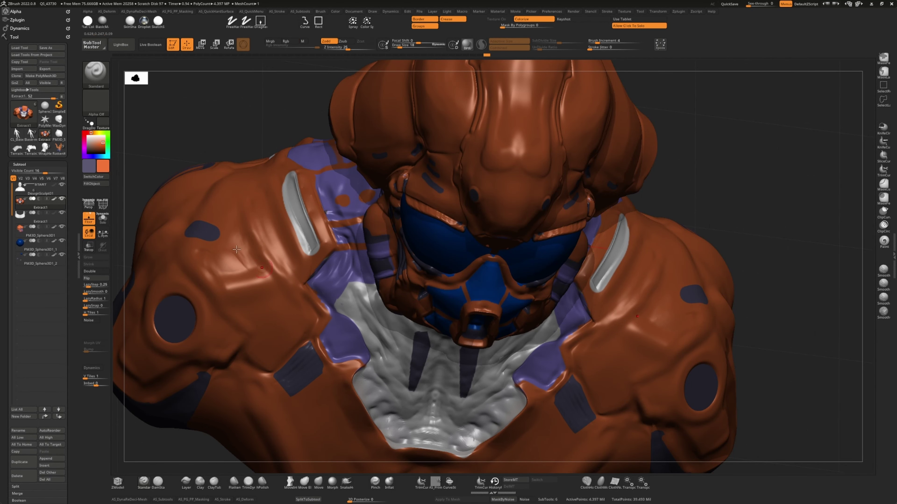
left_click_drag(458, 55, 486, 55)
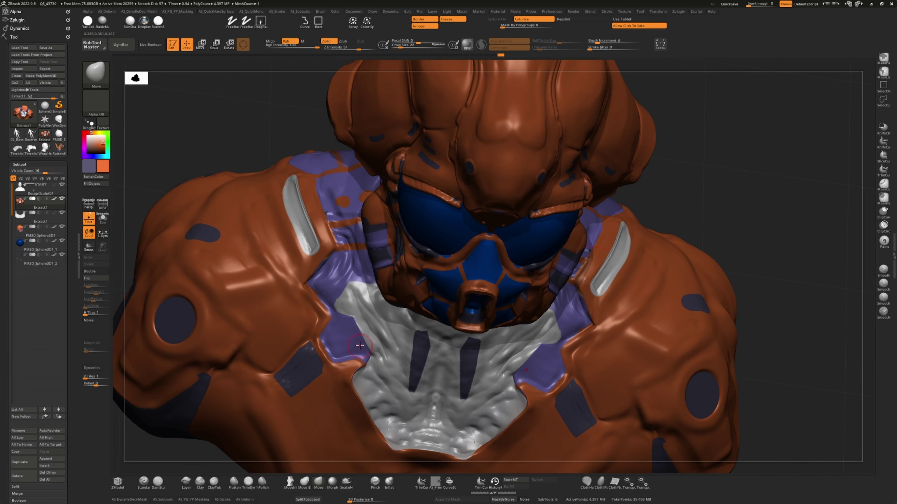
- Build up the orange plate borders around the purple collar pads and dark chest patches with the Clay brush
key("ctrl+shift+z")
key("ctrl+shift+z")
key("ctrl+z")
left_click(200, 481)
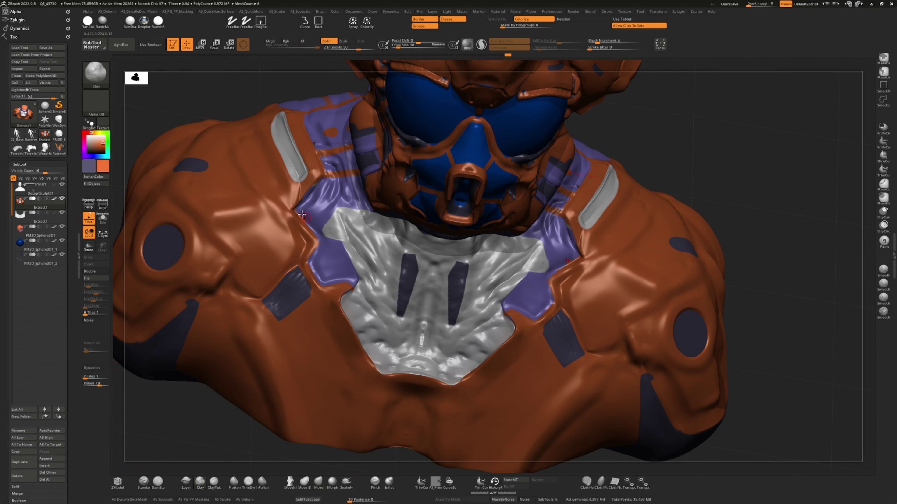
key("shift")
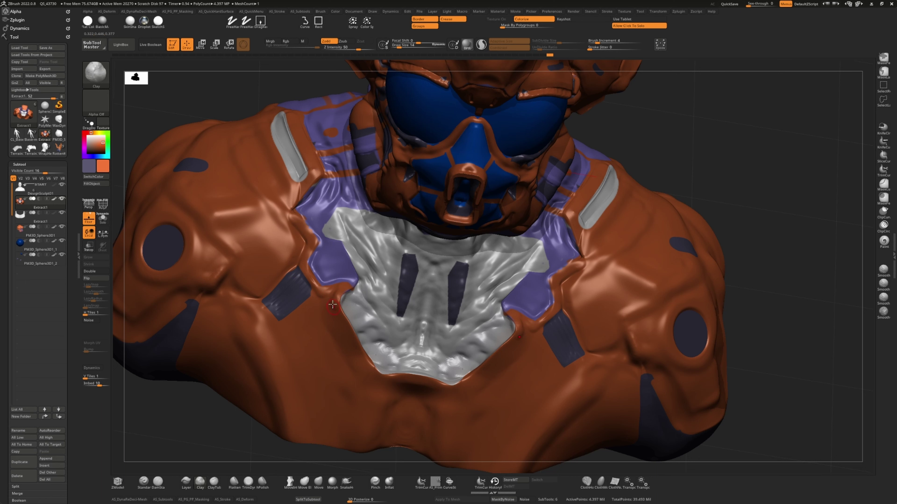
key("ctrl+shift+z")
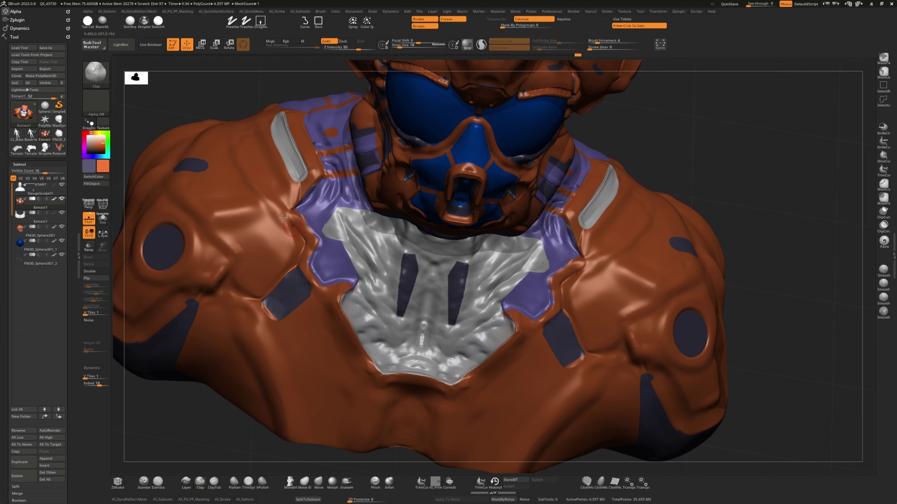
key("ctrl+z")
key("ctrl+z")
key("ctrl+z")
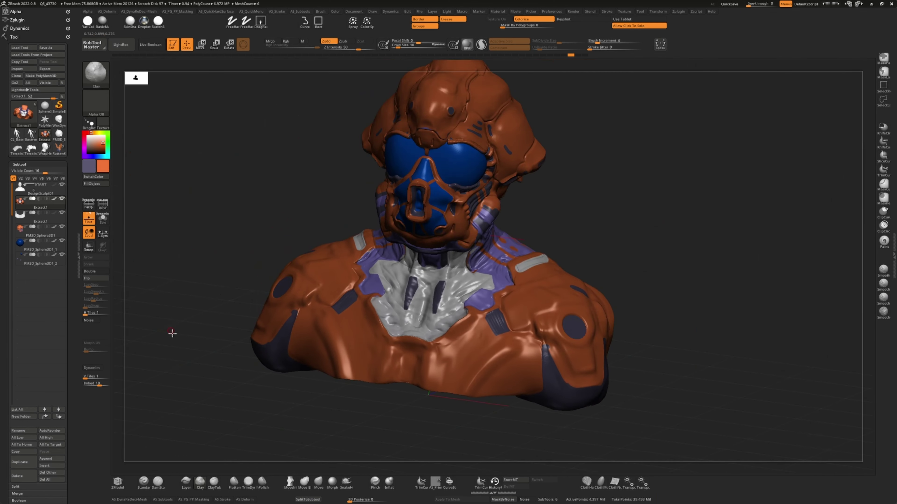
- Paint a light grey stripe on each upper arm plate below the dark circle with the Paint brush
key("b")
key("p")
key("a")
key("ctrl+shift+z")
key("ctrl+z")
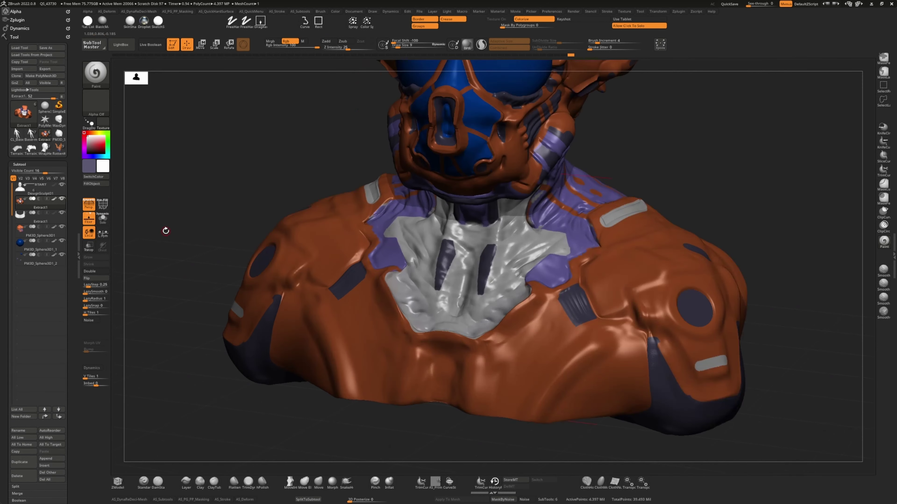
key("ctrl+shift+z")
key("ctrl+shift+z")
key("ctrl+shift+z")
key("ctrl+shift+z")
key("ctrl+shift+z")
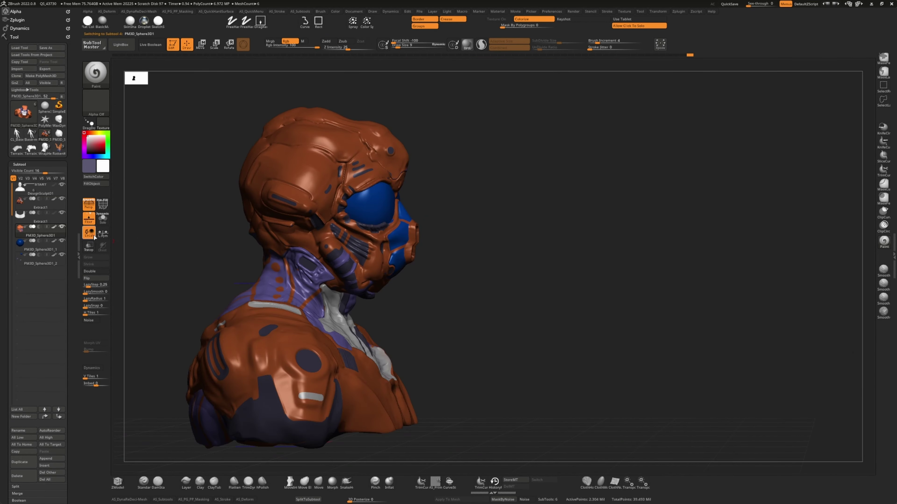
- Sculpt ribs in the dark chest patches and rims around the light arm stripes with the Standard brush
key("ctrl+z")
key("ctrl+z")
key("ctrl+z")
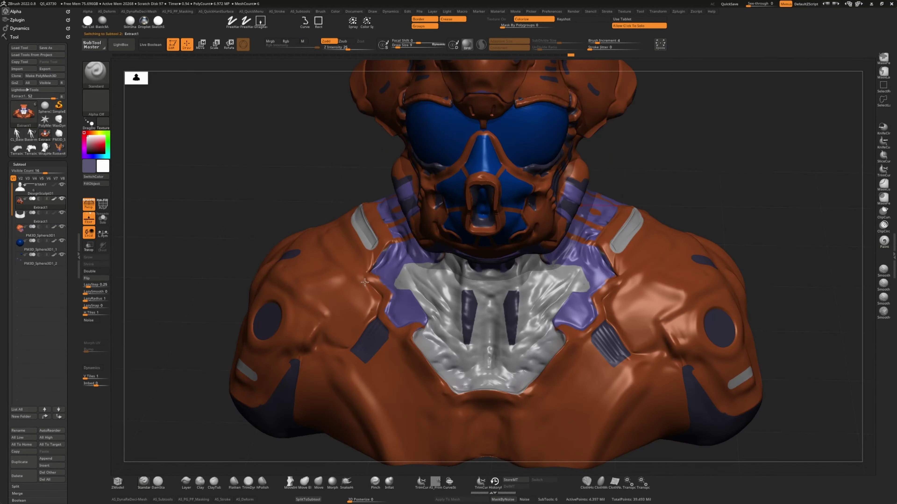
key("ctrl+shift+z")
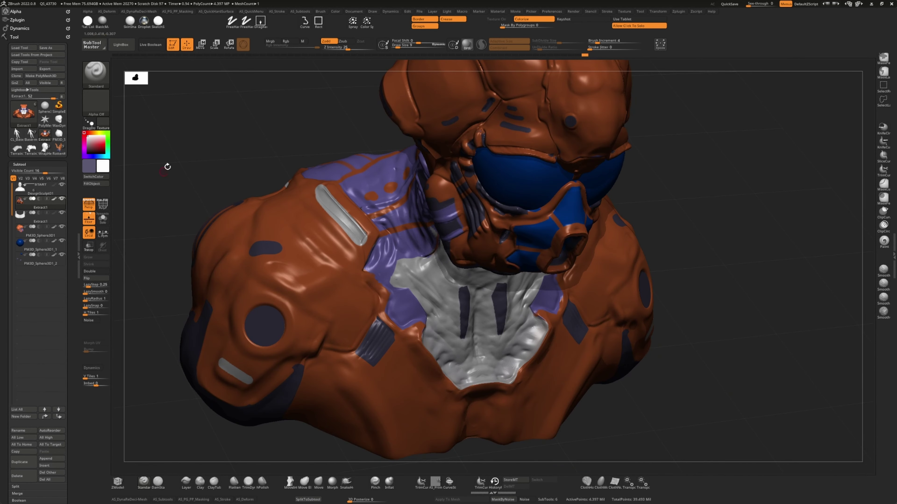
key("ctrl+shift+z")
key("ctrl+shift+z")
key("ctrl+shift+z")
key("ctrl+shift+z")
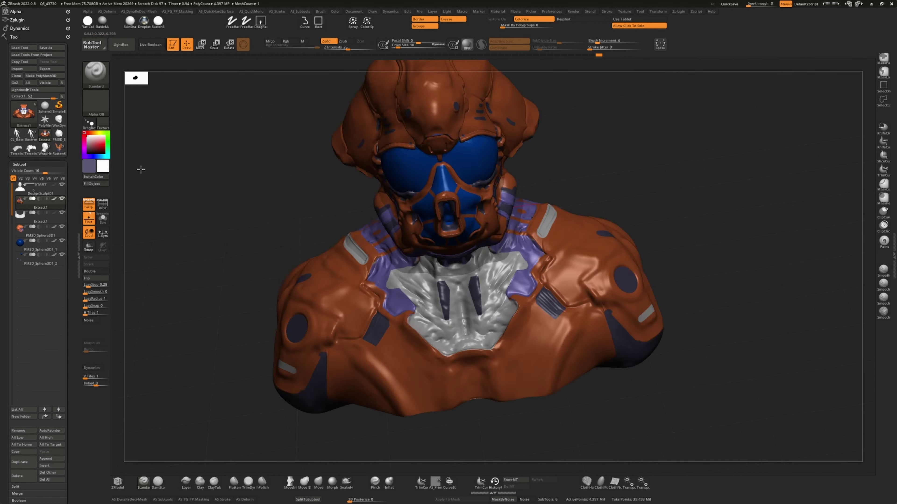
key("ctrl+shift+z")
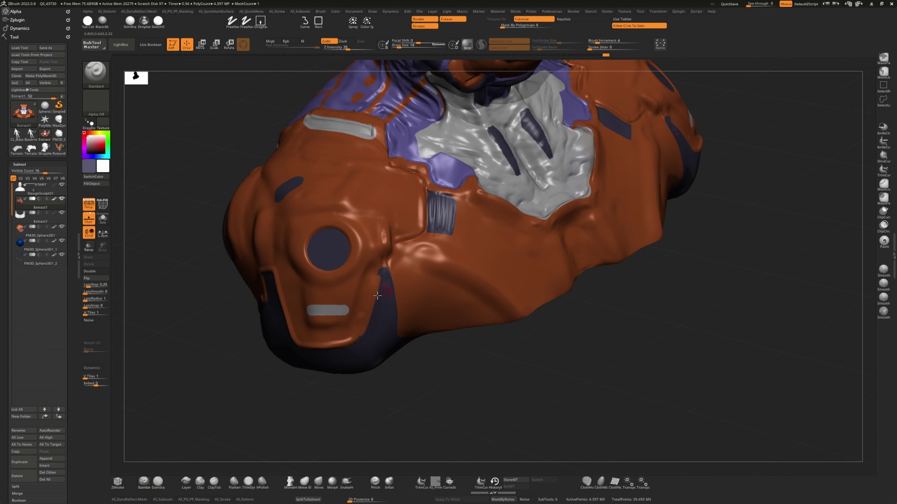
- Define the shoulder plate's lower and rear edges against the dark sleeve and purple back panel with the Standard brush
key("ctrl+shift+z")
key("ctrl+shift+z")
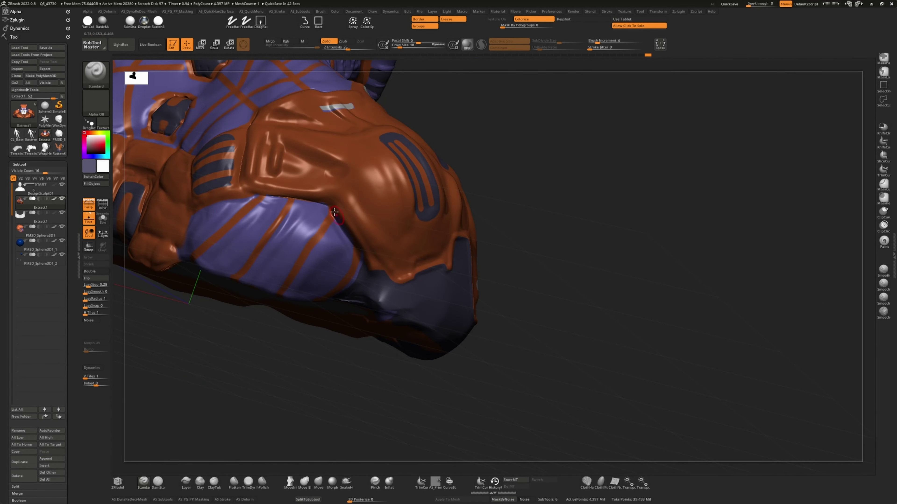
key("ctrl+shift+z")
key("ctrl+shift+z")
key("ctrl+shift+z")
key("ctrl+shift+z")
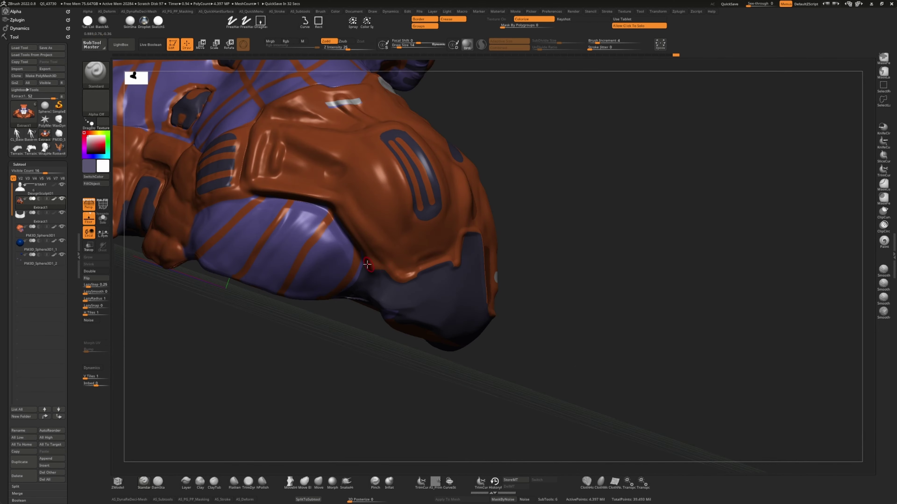
- Sculpt folds into the dark sleeves and the purple striped panels on the back with the Standard brush
key("ctrl+shift+z")
key("ctrl+shift+z")
key("ctrl+shift+z")
key("ctrl+shift+z")
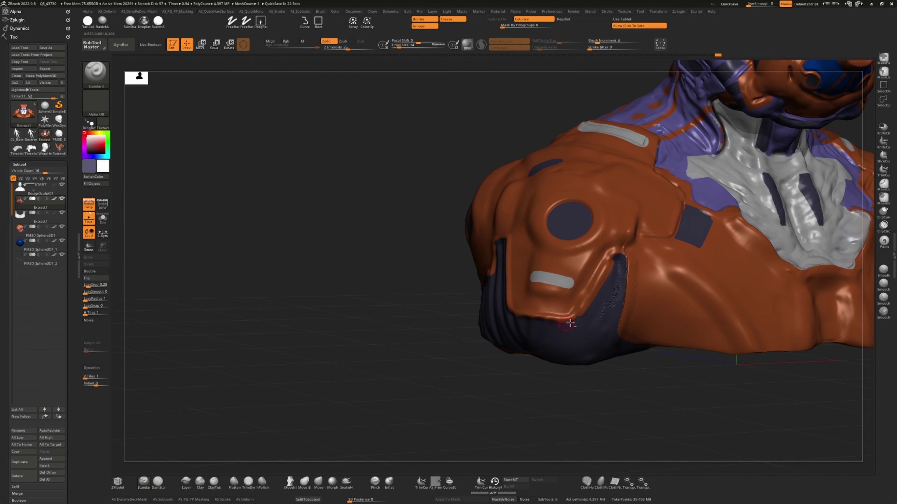
key("ctrl+shift+z")
key("ctrl+shift+z")
key("ctrl+shift+z")
key("ctrl+shift+z")
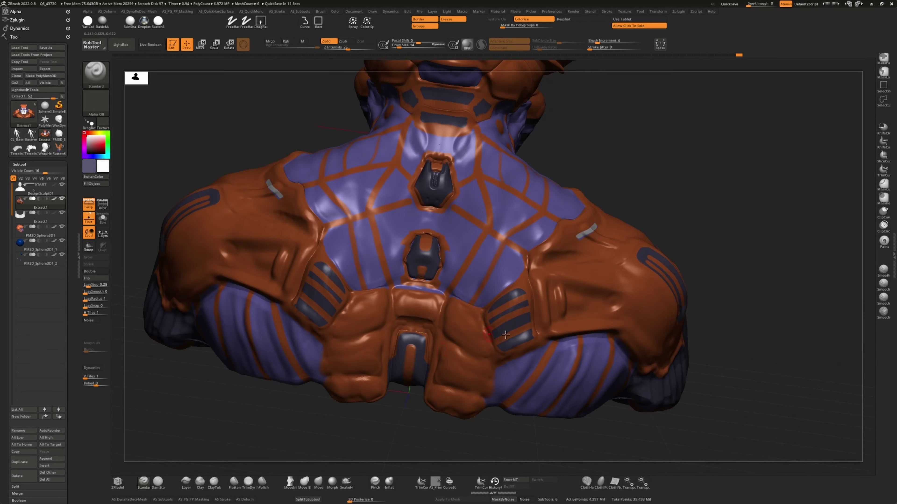
key("ctrl+shift+z")
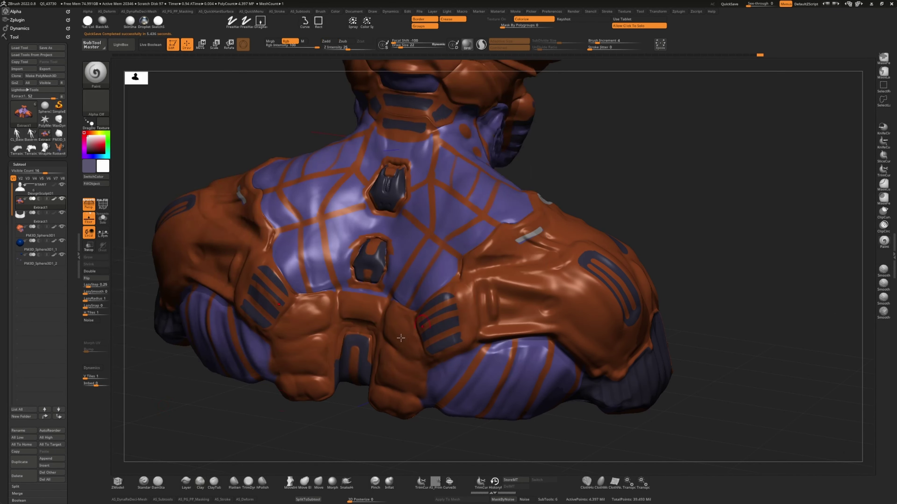
- Touch up the suit's panel colours with the Paint brush, using dark slate
key("ctrl+z")
key("ctrl+z")
key("ctrl+z")
key("ctrl+z")
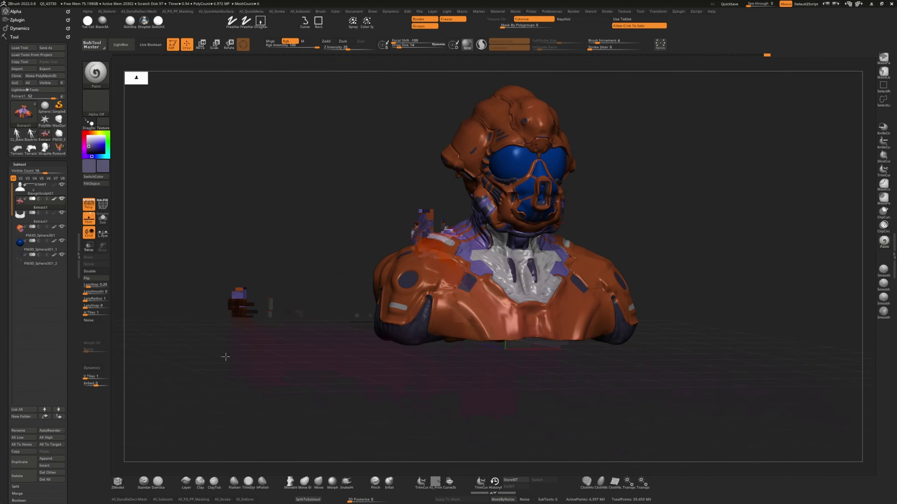
- Switch to the helmet subtool and adjust the shape of the jaw and hose with the Move brush
key("ctrl+shift+z")
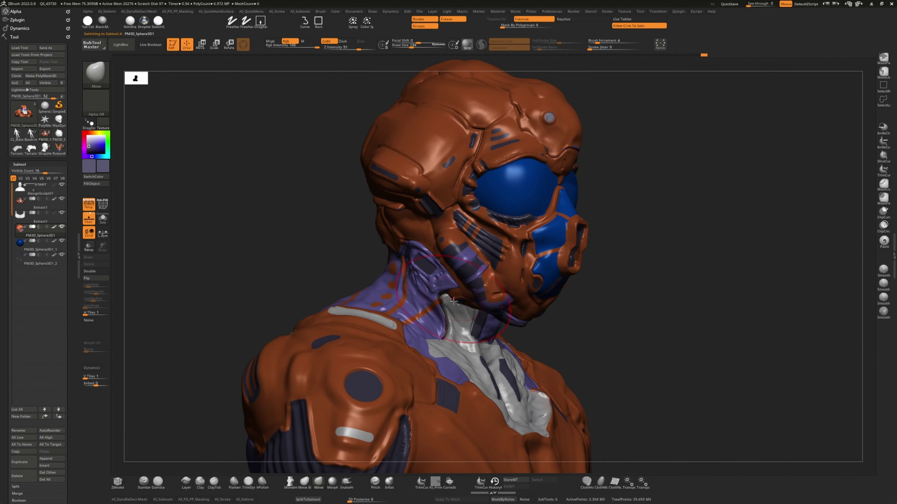
key("ctrl+shift+z")
key("ctrl+shift+z")
key("ctrl+shift+z")
key("ctrl+shift+z")
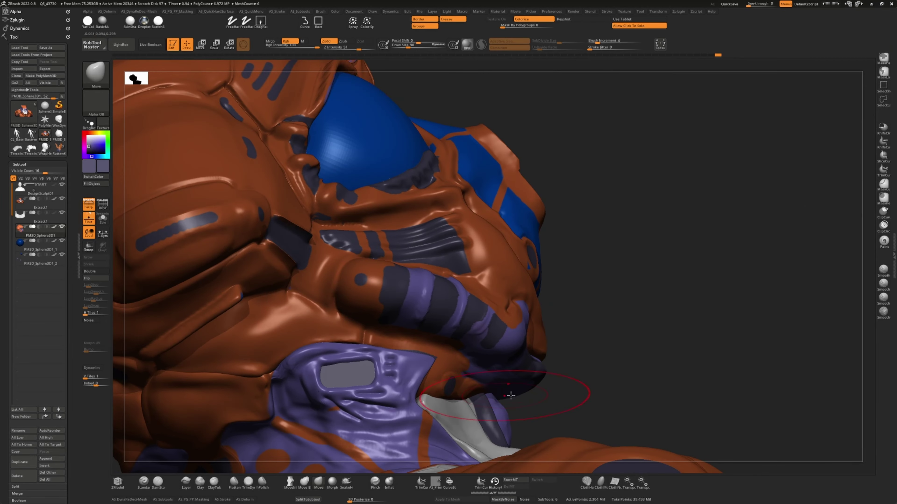
key("ctrl+shift+z")
key("ctrl+shift+z")
key("ctrl+shift+z")
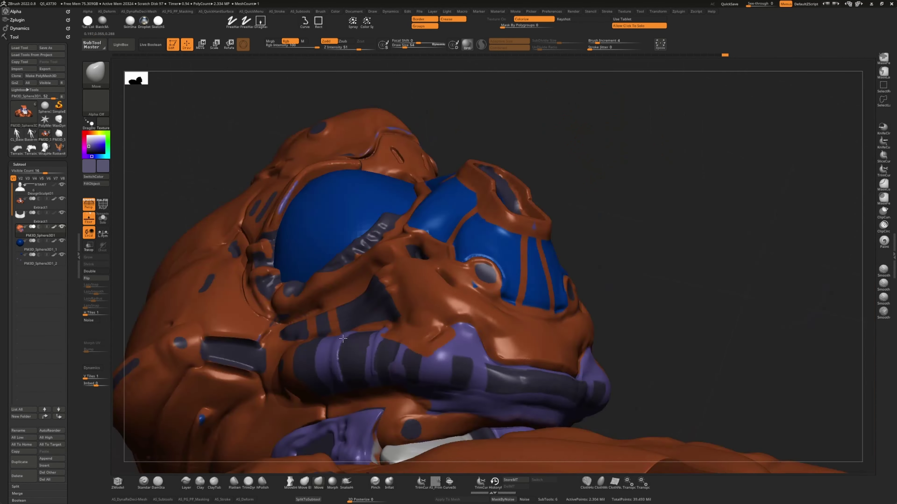
key("ctrl+shift+z")
key("ctrl+shift+z")
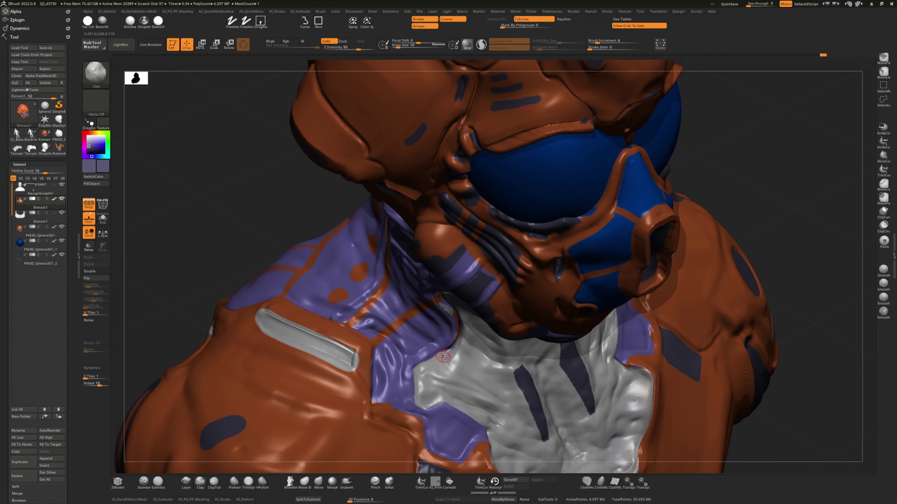
- Switch to the suit subtool and build up the purple neck's edge beside the light grey chest piece with the Clay brush
key("ctrl+shift+z")
key("ctrl+shift+z")
key("ctrl+shift+z")
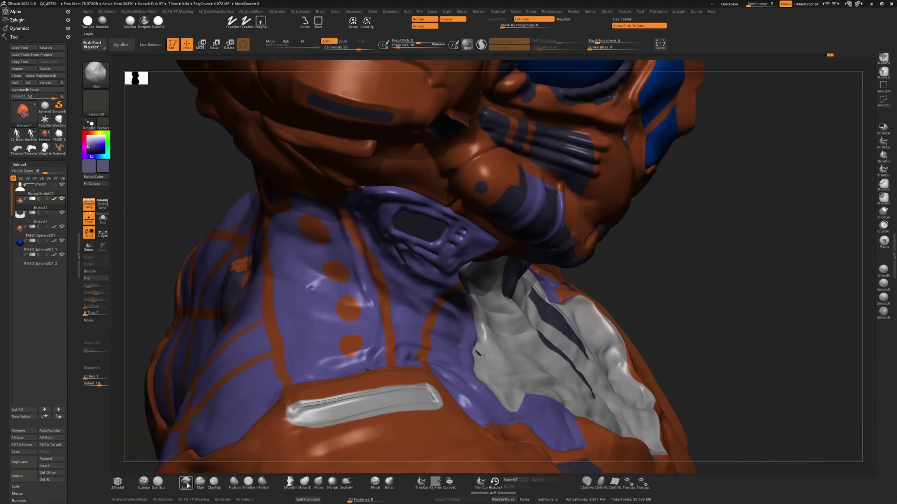
key("ctrl+shift+z")
key("ctrl+shift+z")
key("ctrl+shift+z")
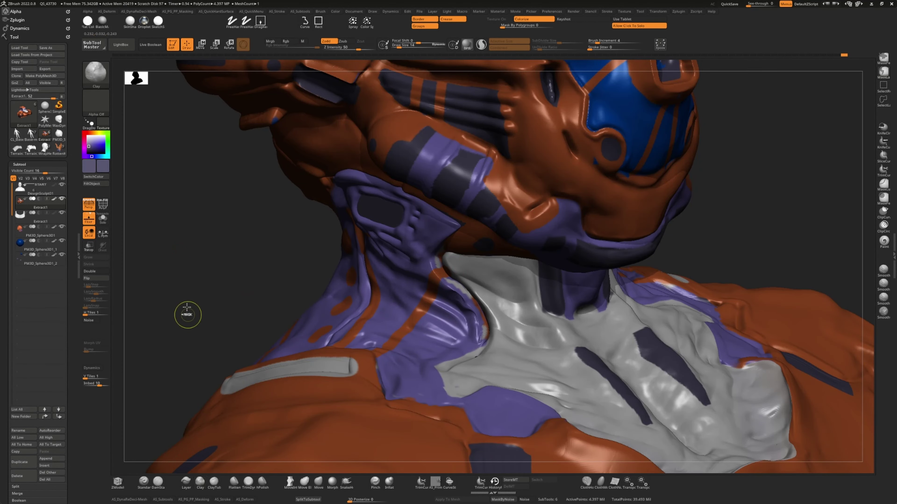
- Touch up the purple on the neck and collar around the light grey chest piece with the Paint brush
key("b")
left_click(447, 270)
key("ctrl+z")
key("ctrl+z")
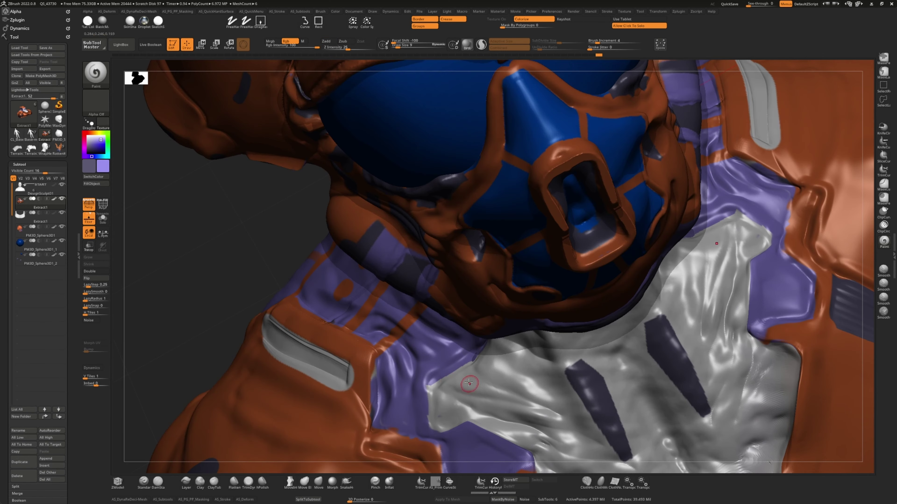
key("ctrl+shift+z")
key("ctrl+shift+z")
key("ctrl+shift+z")
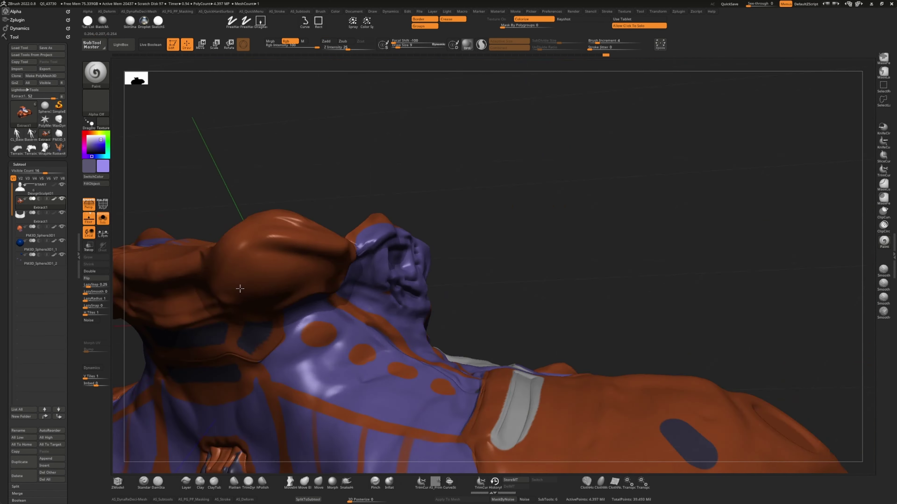
- Isolate the suit and refine the plates at the back of the neck with the Clay and DamStandard brushes
key("ctrl+shift+z")
key("ctrl+shift+z")
key("ctrl+shift+z")
key("ctrl+shift+z")
key("ctrl+shift+z")
key("ctrl+shift+z")
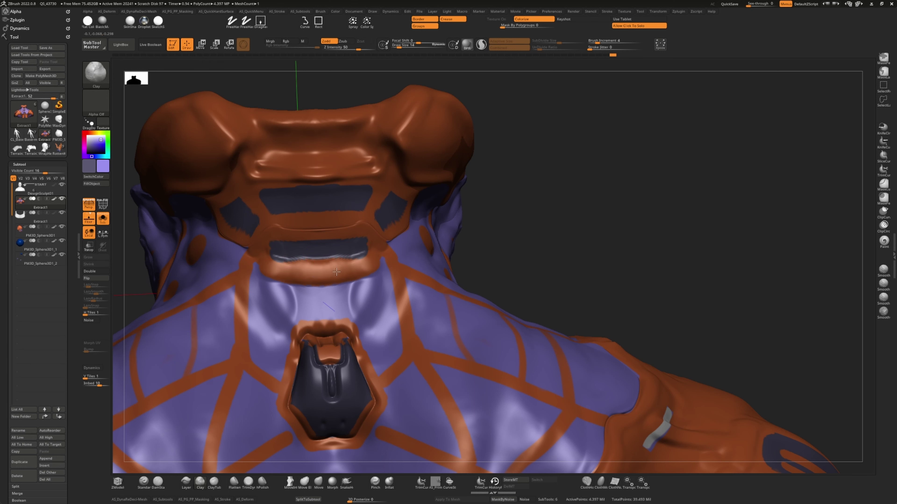
right_click_drag(169, 240, 303, 219)
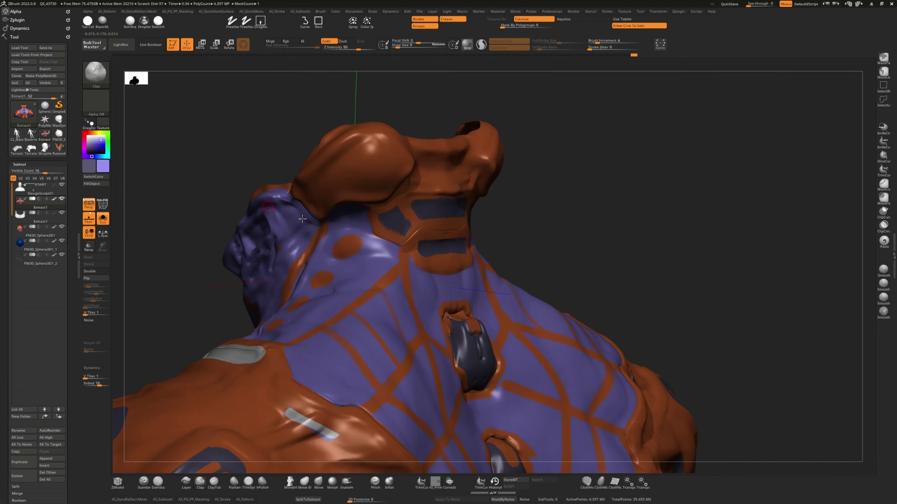
key("ctrl+shift+z")
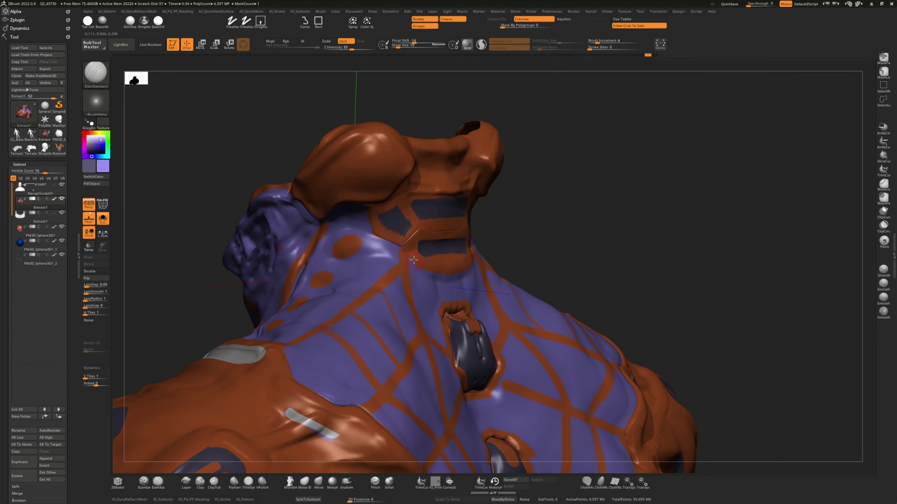
key("ctrl+shift+z")
key("ctrl+shift+z")
mouse_move(169, 190)
right_mouse_down()
mouse_move(201, 176)
mouse_move(154, 230)
mouse_move(166, 264)
mouse_move(282, 248)
right_mouse_up()
- Paint the grey chest piece's upper corner and side edge white, and build up its rim with the Clay brush
key("b")
key("p")
key("a")
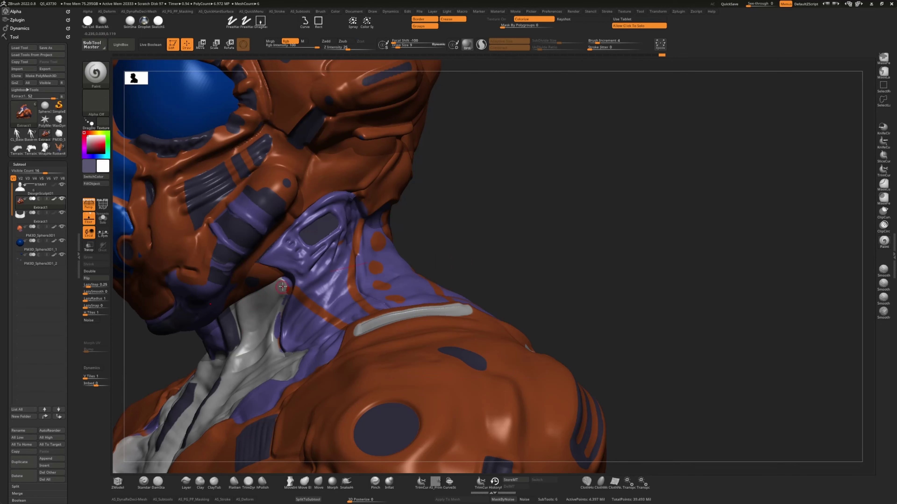
right_click_drag(278, 348, 300, 353)
key("b")
key("c")
key("l")
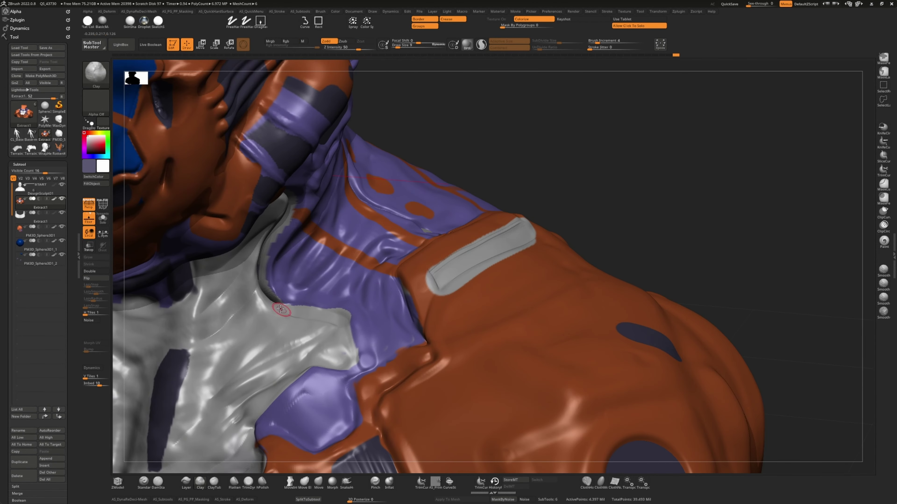
right_click_drag(327, 317, 268, 276)
- Repaint the neck beside the grey chest piece in purple and return to the Clay brush with the full bust in view
key("b")
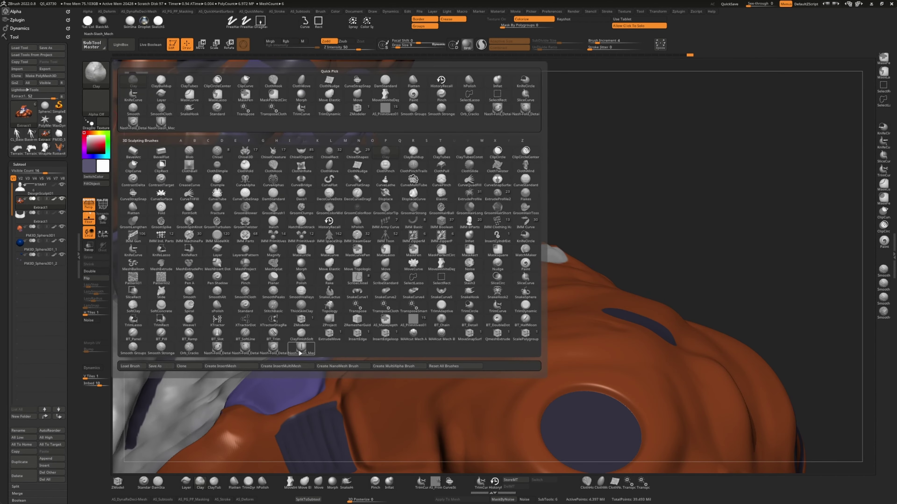
key("p")
key("a")
left_click_drag(269, 272, 260, 292)
key("c")
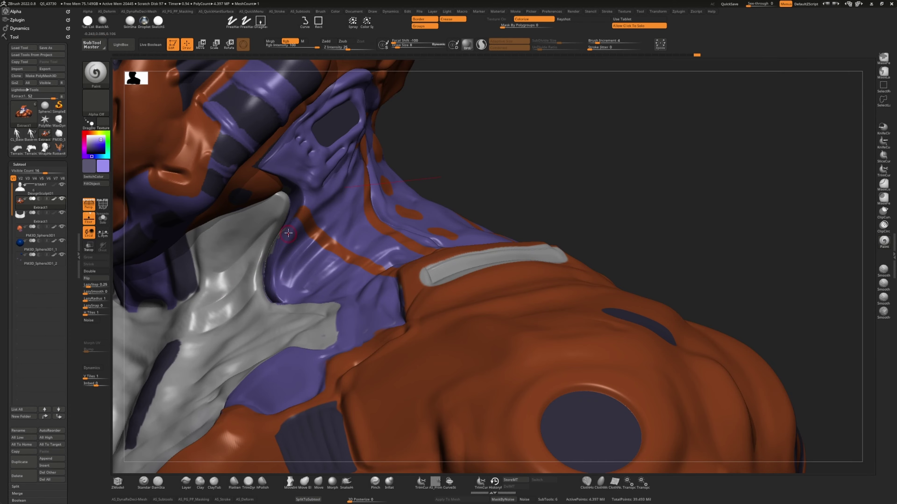
key("f")
mouse_move(168, 208)
right_mouse_down()
mouse_move(244, 296)
mouse_move(160, 150)
mouse_move(243, 197)
mouse_move(271, 304)
mouse_move(269, 259)
right_mouse_up()
key("b")
key("c")
key("l")
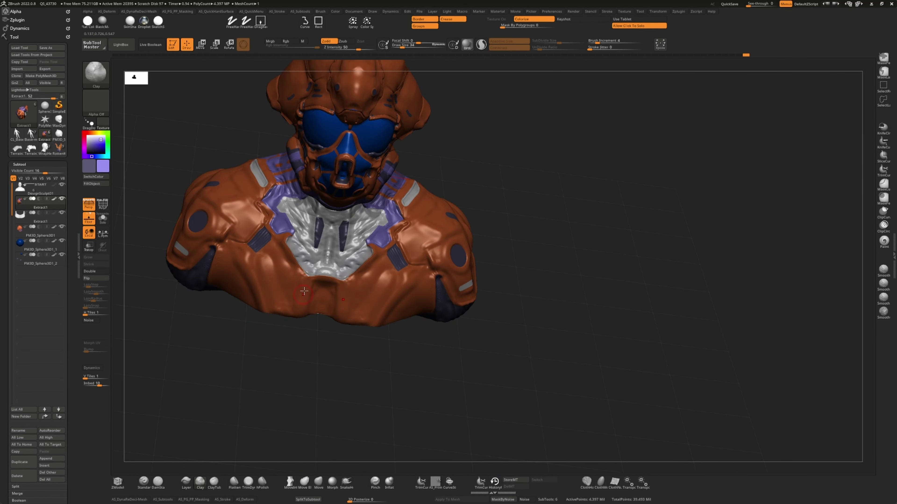
- Polish and flatten the suit's lower chest with the hPolish and Flatten brushes, and clip its bottom edge with ClipCurve
key("b")
key("h")
key("p")
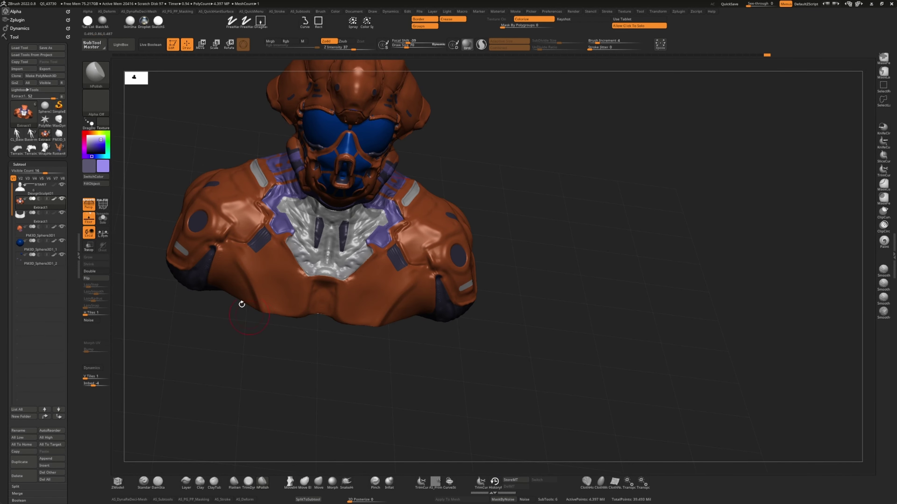
mouse_move(240, 304)
right_mouse_down()
mouse_move(293, 275)
mouse_move(308, 291)
mouse_move(238, 361)
mouse_move(255, 304)
mouse_move(204, 347)
mouse_move(247, 374)
mouse_move(205, 250)
right_mouse_up()
key("b")
key("f")
key("l")
right_click_drag(232, 279, 300, 327, "ctrl")
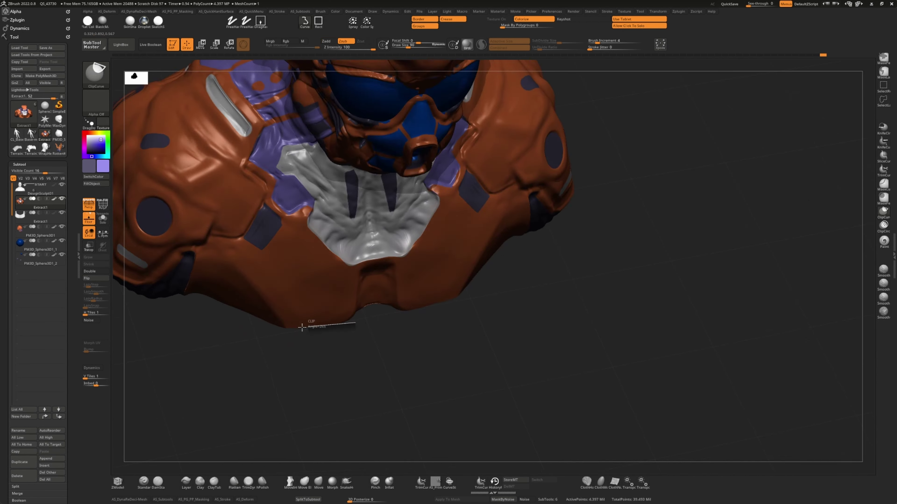
right_click_drag(280, 362, 211, 354)
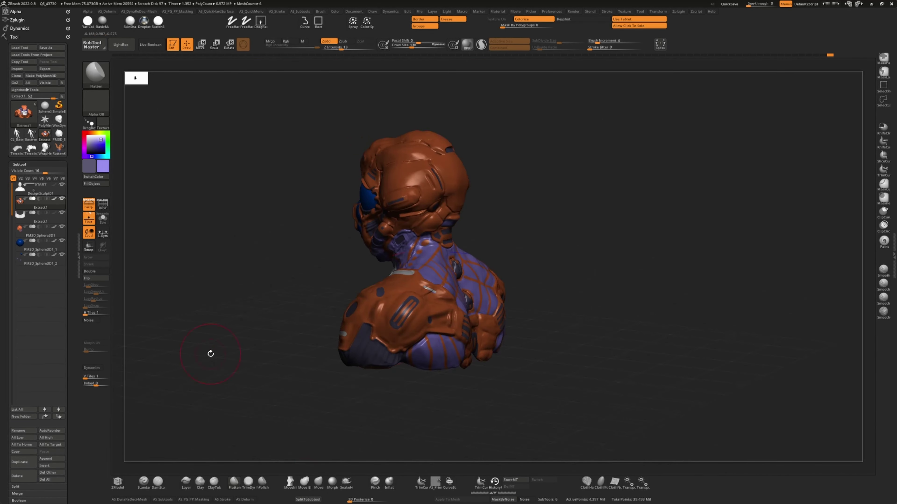
- Make the helmet the active subtool and load the Nash fold detail brush
right_click_drag(495, 284, 389, 248)
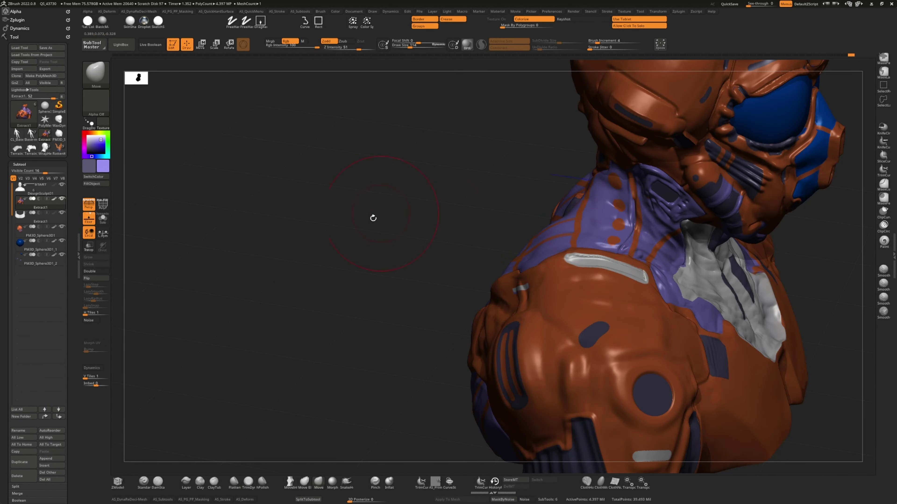
mouse_move(372, 216)
right_mouse_down("ctrl")
mouse_move(546, 268)
mouse_move(255, 337)
mouse_move(260, 297)
mouse_move(263, 325)
mouse_move(247, 314)
mouse_move(262, 330)
mouse_move(398, 304)
mouse_move(416, 311)
right_mouse_up("ctrl")
left_click(417, 311, "alt")
left_click(96, 72)
left_click(169, 124)
right_click_drag(406, 229, 458, 204)
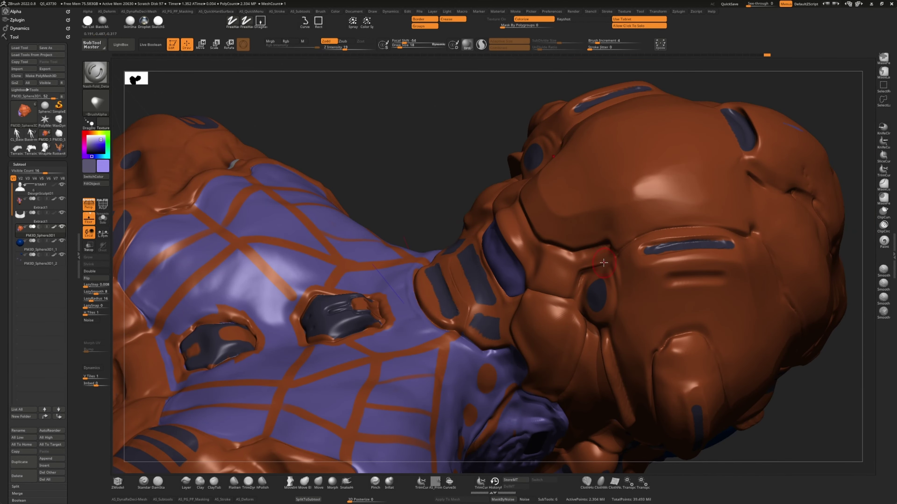
- Add fold details beside the dark slots on the back of the helmet, using a larger brush size
key("bracketright")
key("bracketright")
key("bracketright")
key("bracketright")
mouse_move(414, 164)
right_mouse_down()
mouse_move(618, 334)
mouse_move(268, 188)
mouse_move(457, 184)
mouse_move(505, 195)
mouse_move(520, 182)
right_mouse_up()
key("bracketright")
key("bracketright")
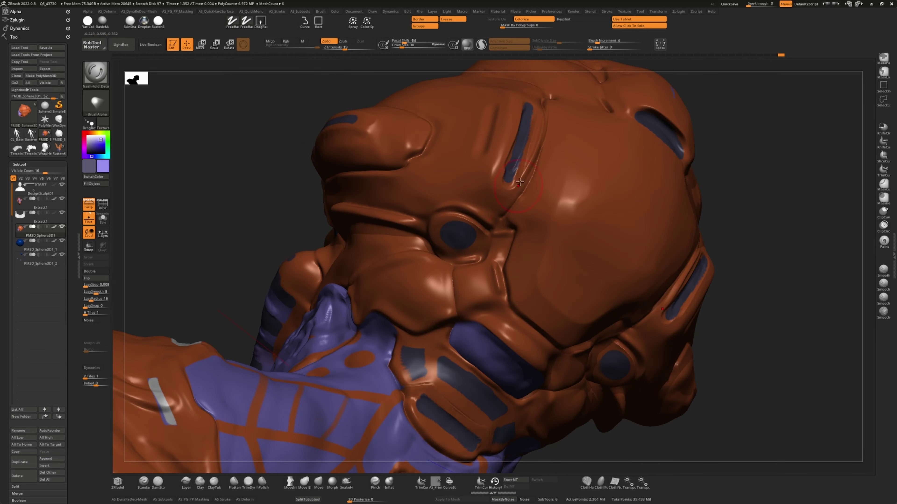
- Detail the helmet's side around the raised pod, and smooth the plate seam above the purple collar
mouse_move(545, 147)
right_mouse_down()
mouse_move(266, 202)
mouse_move(454, 221)
right_mouse_up()
key("bracketleft")
key("bracketleft")
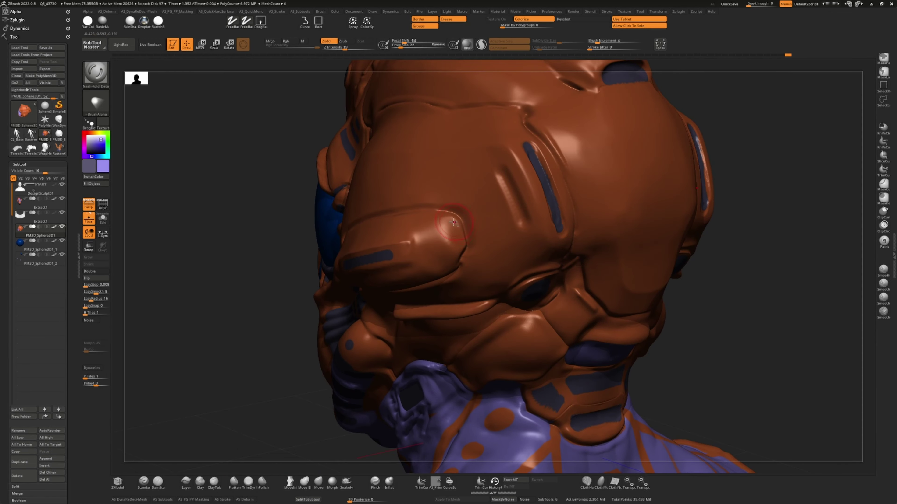
key("bracketright")
mouse_move(466, 253)
right_mouse_down()
mouse_move(248, 210)
mouse_move(180, 304)
mouse_move(756, 267)
mouse_move(522, 280)
mouse_move(252, 224)
mouse_move(530, 264)
right_mouse_up()
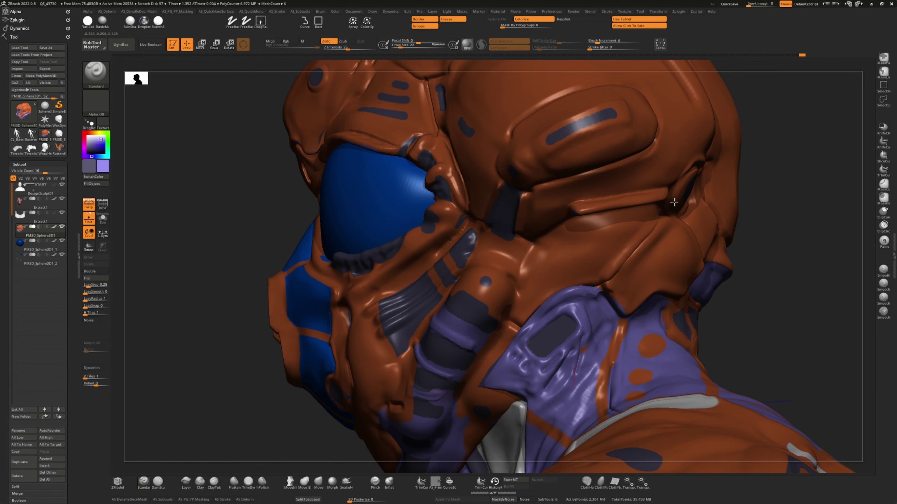
left_click_drag(611, 279, 615, 270, "shift")
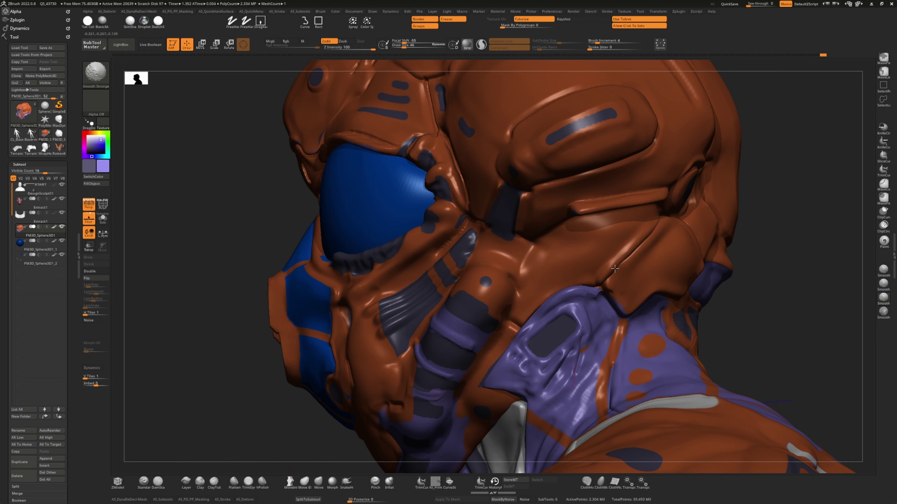
- Refine the area where the helmet's lower side plate meets the purple collar with the Move and Clay brushes
right_click_drag(247, 294, 579, 226)
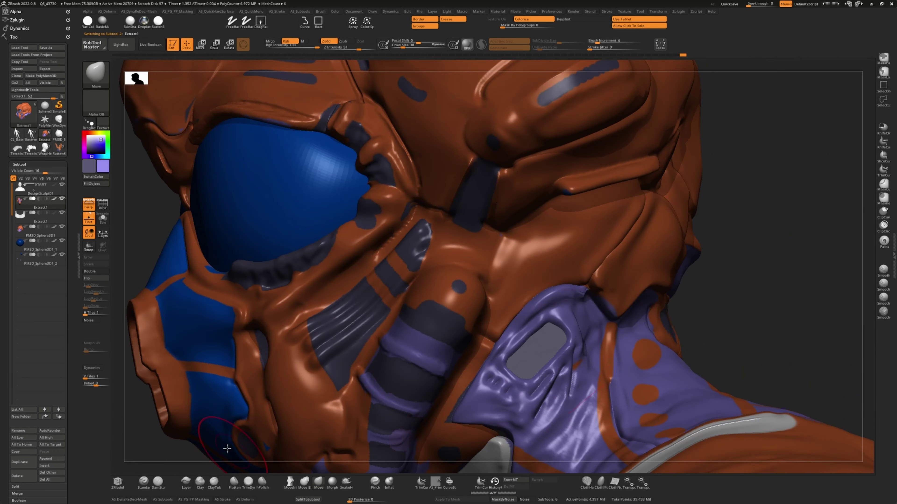
key("b")
key("c")
key("l")
left_click(592, 218, "alt")
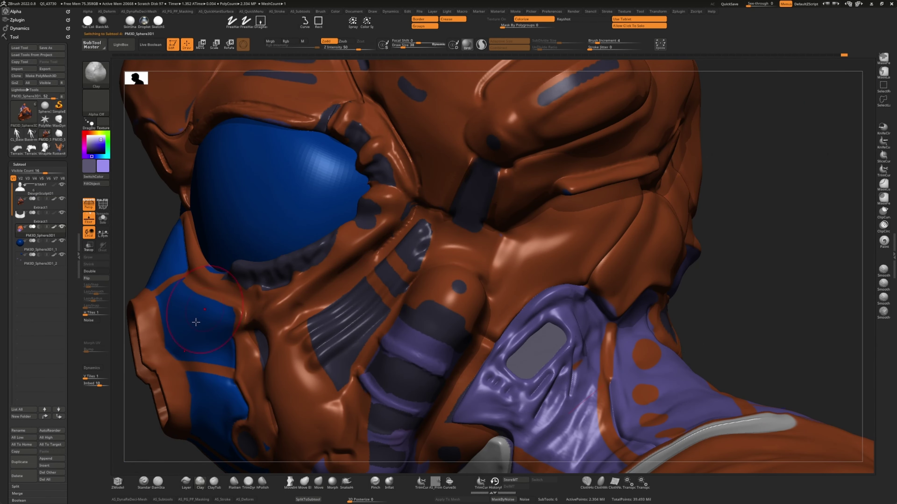
- Make the suit active, then sculpt and smooth the surface around the dark patch beside the grey chest piece
right_click_drag(196, 322, 500, 303)
left_click(501, 303, "alt")
left_click_drag(495, 321, 600, 364)
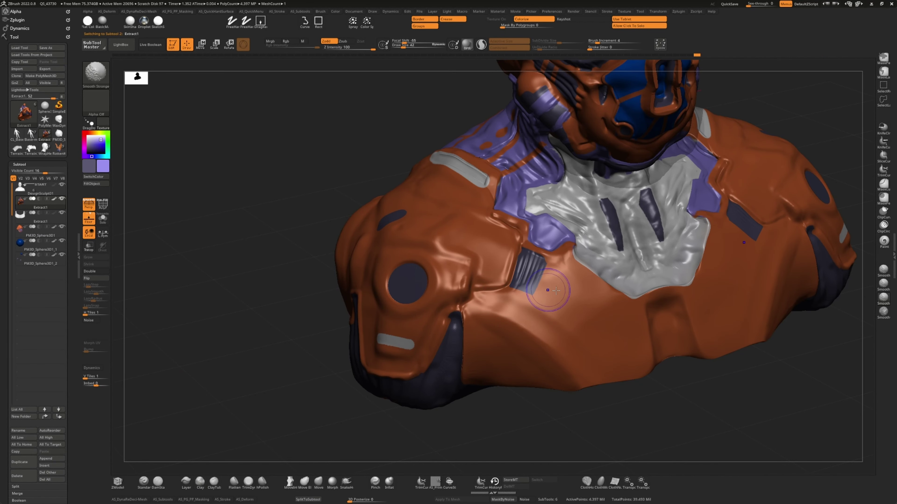
mouse_move(237, 270)
right_mouse_down()
mouse_move(194, 327)
mouse_move(211, 424)
right_mouse_up()
- Flatten the suit's shoulder surface between the light grey strip and the dark chest patch with the Flatten brush
left_click(231, 481)
right_click_drag(425, 218, 440, 284)
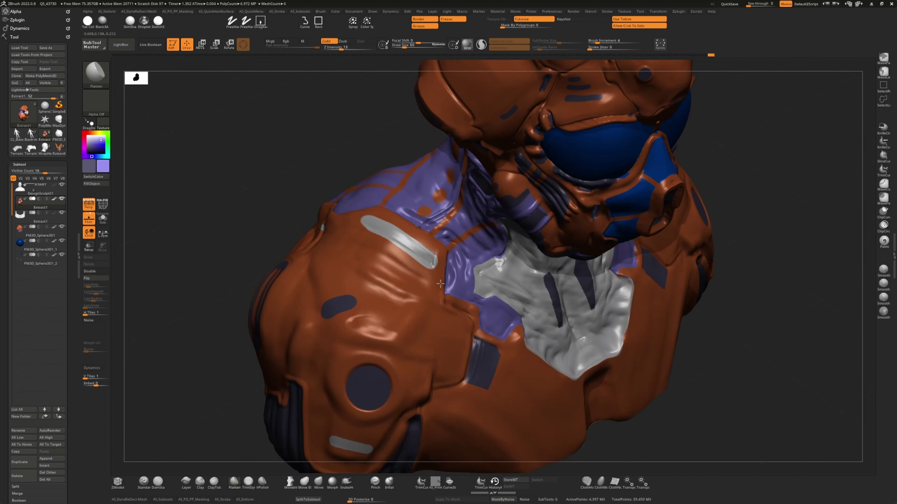
right_click_drag(451, 315, 456, 361)
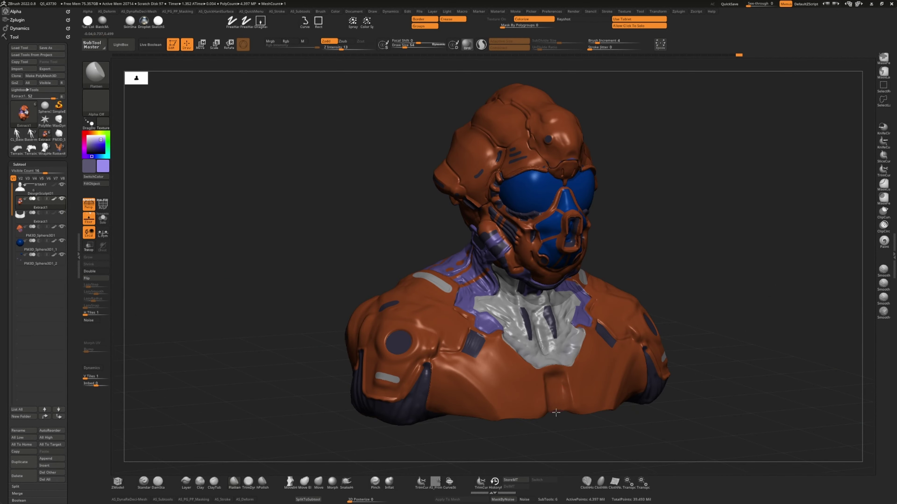
right_click_drag(556, 412, 304, 321)
left_click_drag(576, 439, 314, 320)
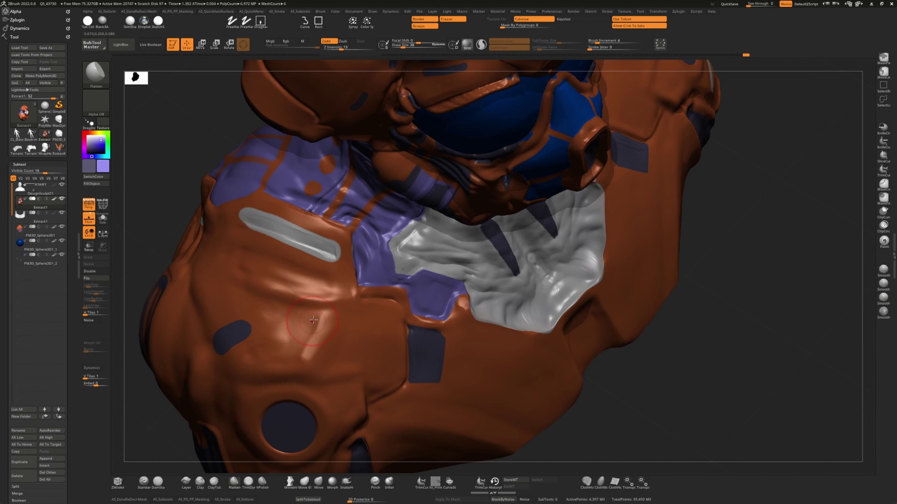
- Add a thin rectangular panel line to the shoulder plates beside the dark chest patches with a Nash line brush
key("b")
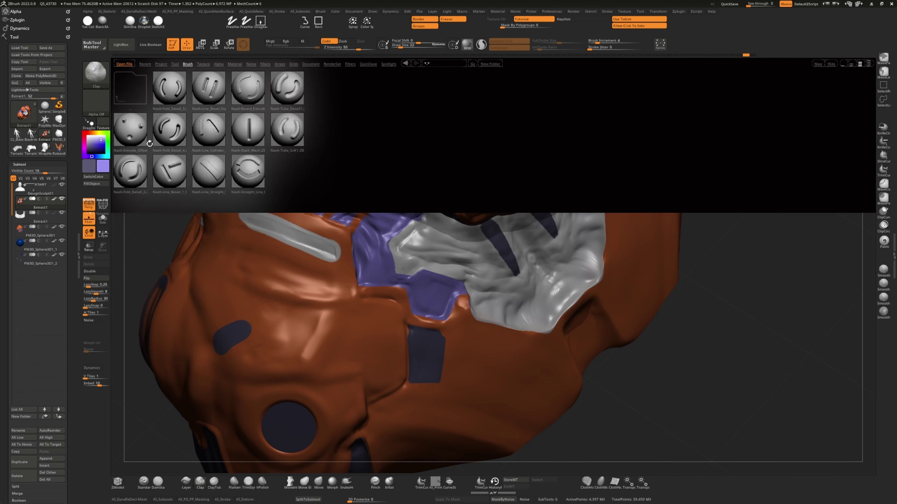
key("n")
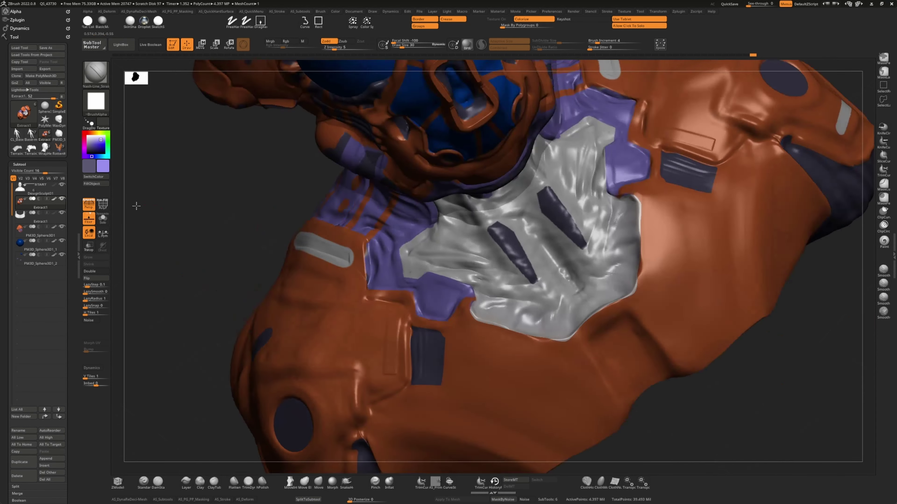
key("f")
- Try to extend the bottom of the suit downward by masking its upper part and moving the unmasked edge
left_click_drag(209, 282, 343, 297)
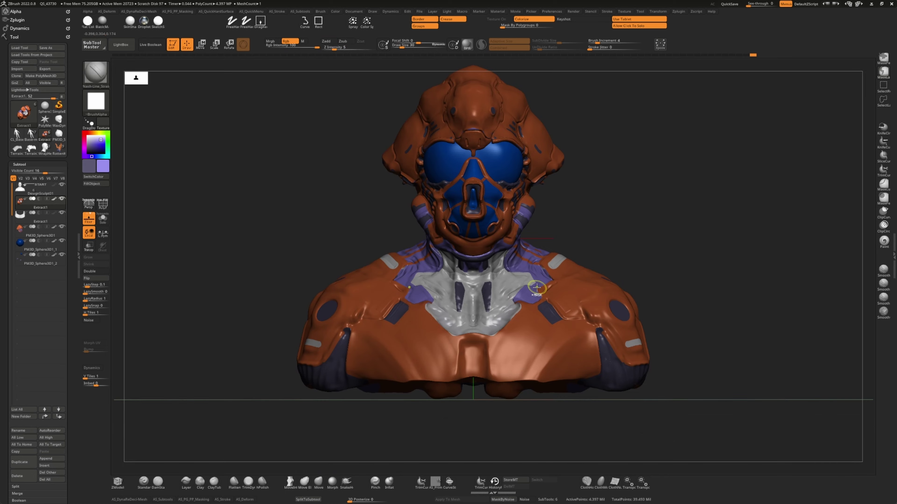
left_click_drag(676, 435, 290, 404, "ctrl")
key("w")
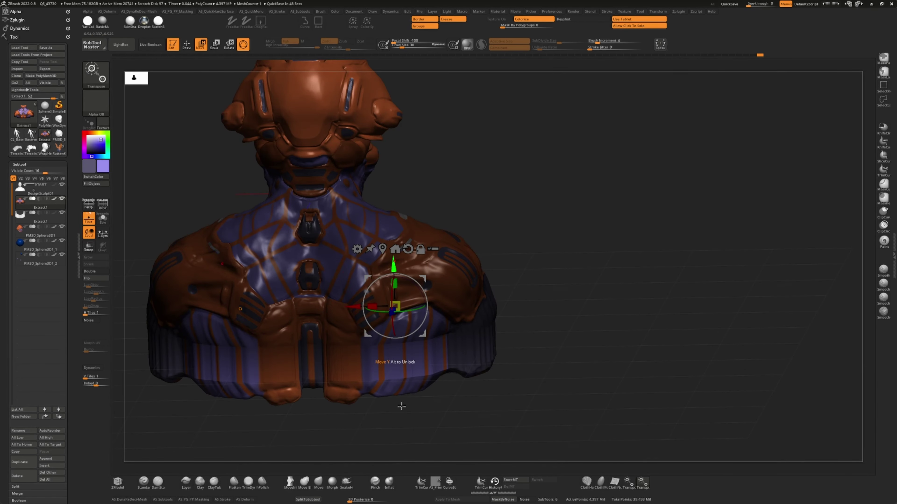
left_click_drag(402, 407, 365, 237)
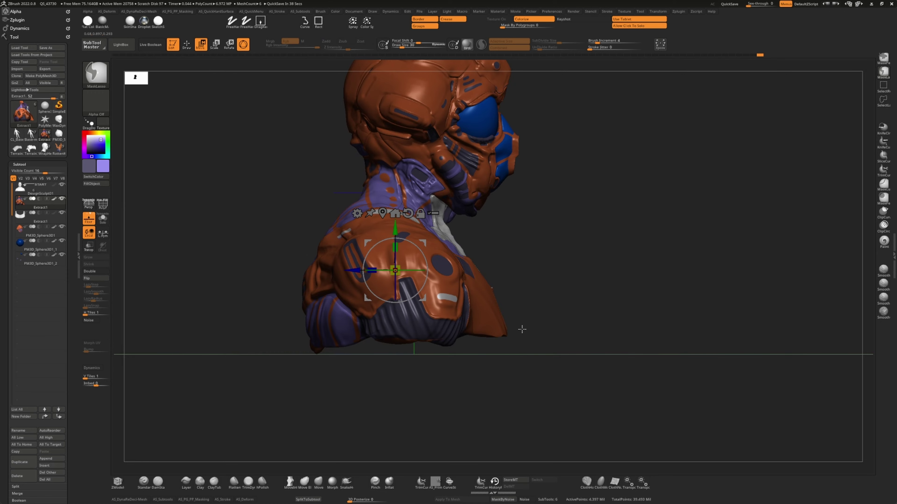
- Mask the suit's upper part, stretch its lower edge downward with the gizmo, and cut the bottom straight across
mouse_move(216, 337)
left_mouse_down()
mouse_move(296, 407)
mouse_move(272, 428)
mouse_move(223, 416)
left_mouse_up()
key("q")
left_click_drag(193, 360, 195, 362, "ctrl")
mouse_move(195, 362)
left_mouse_down()
mouse_move(164, 334)
mouse_move(164, 380)
mouse_move(211, 424)
mouse_move(162, 190)
left_mouse_up()
key("w")
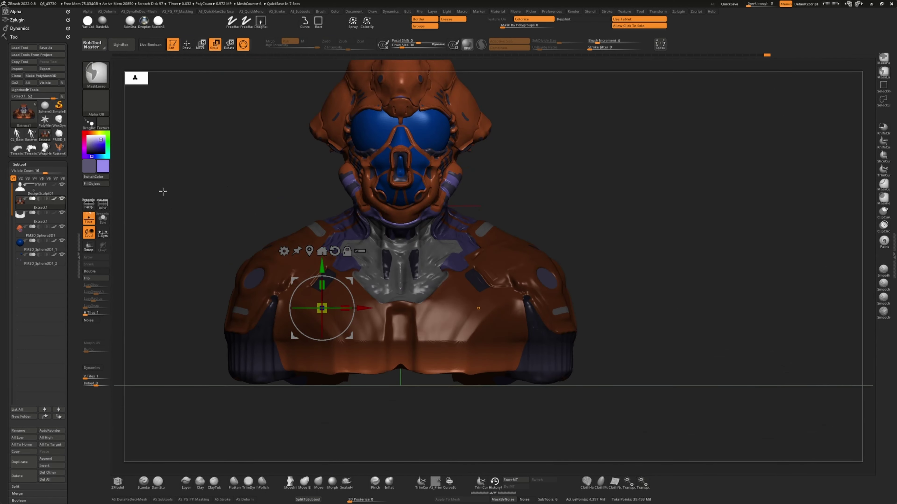
left_click_drag(614, 361, 131, 370, "ctrl+shift")
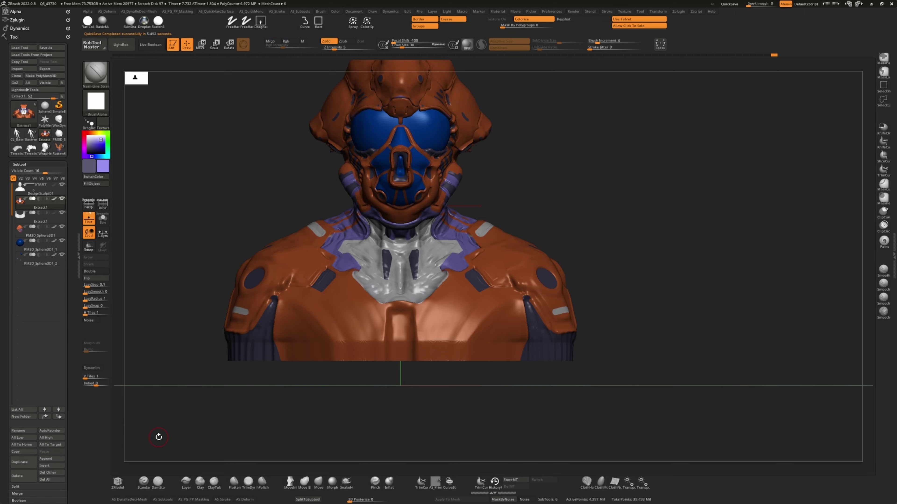
left_click_drag(158, 437, 196, 350)
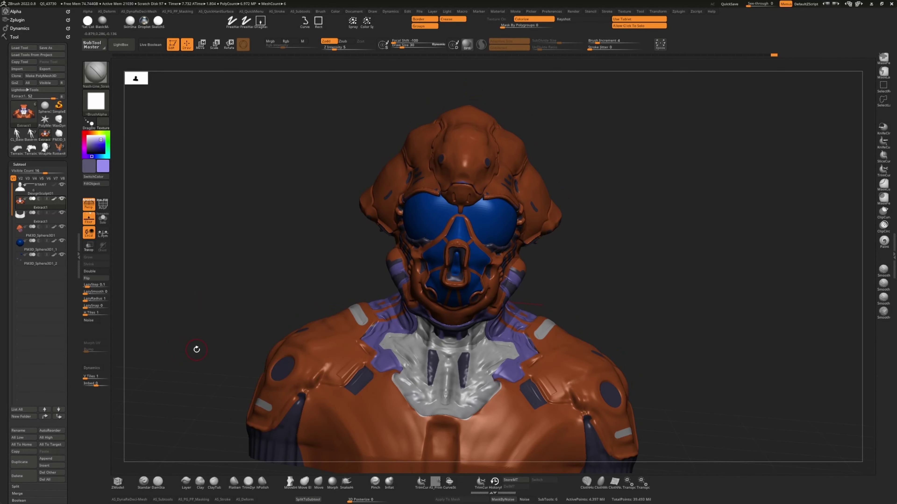